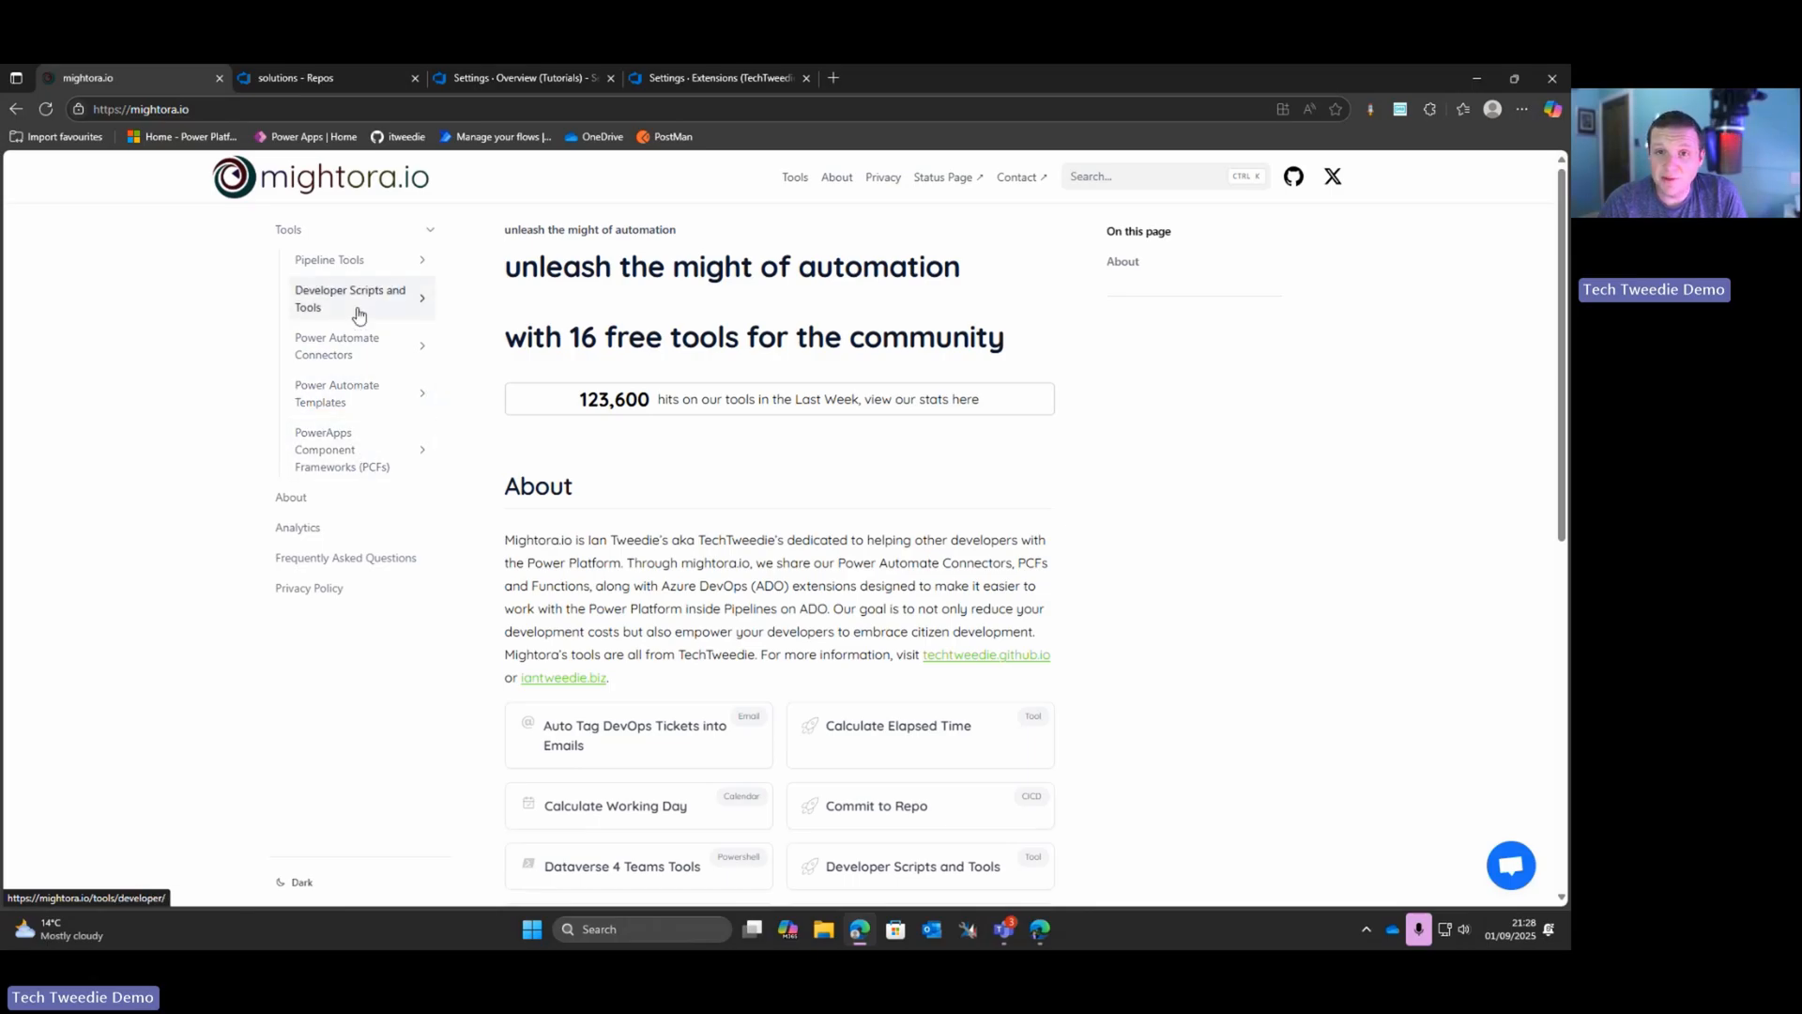
Step: Open the Power Platform Documentation Extension page under Pipeline Tools and read its setup and Table Documentation Generator sections
click(355, 259)
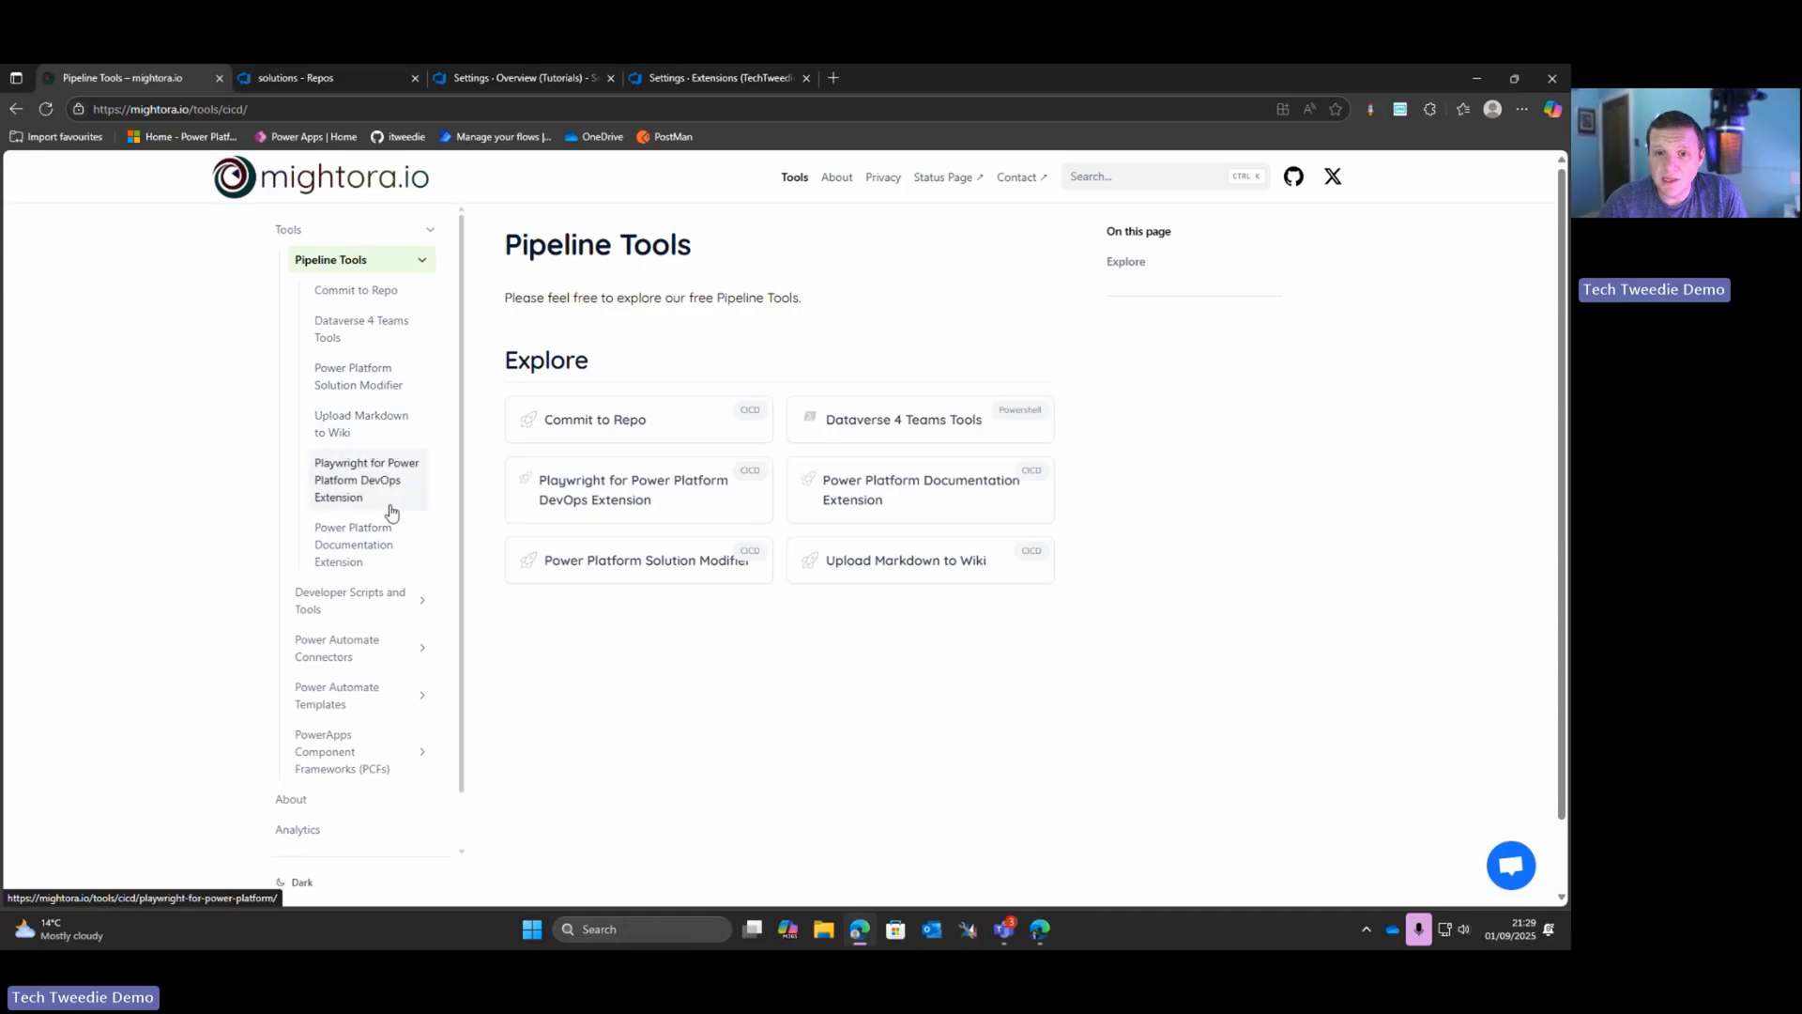
click(367, 561)
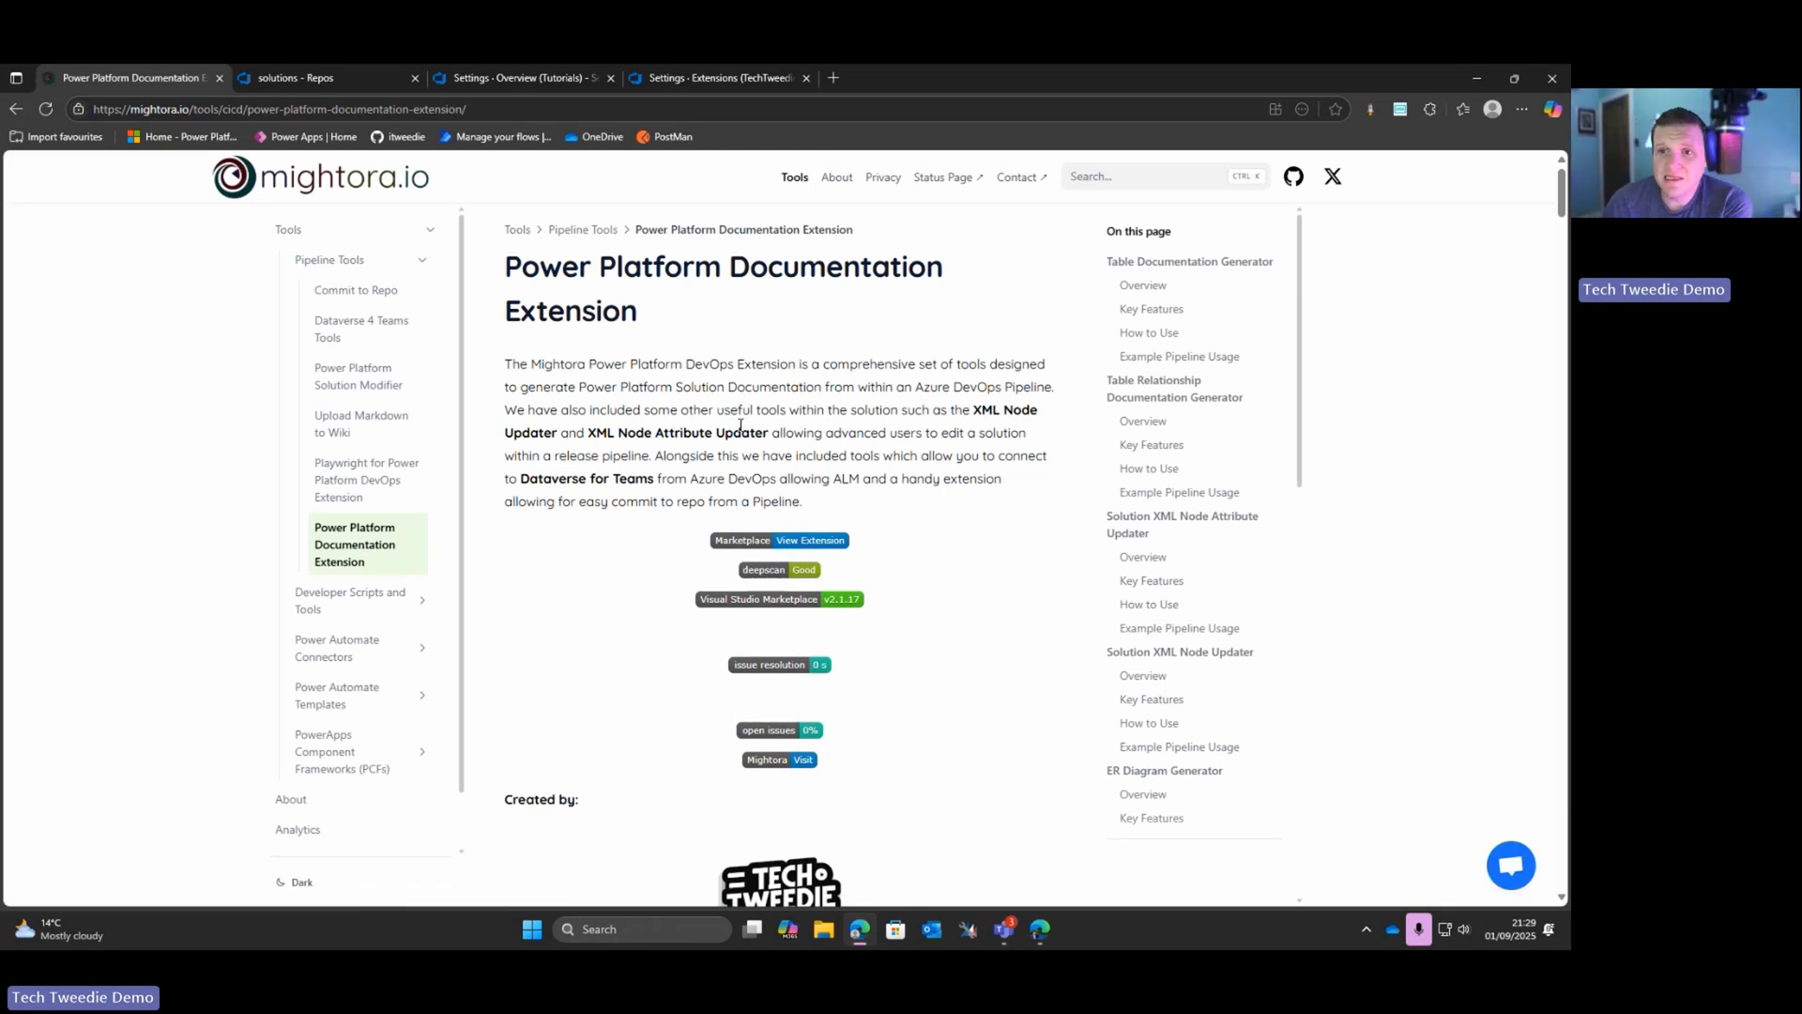
scroll(748, 414, down, 4)
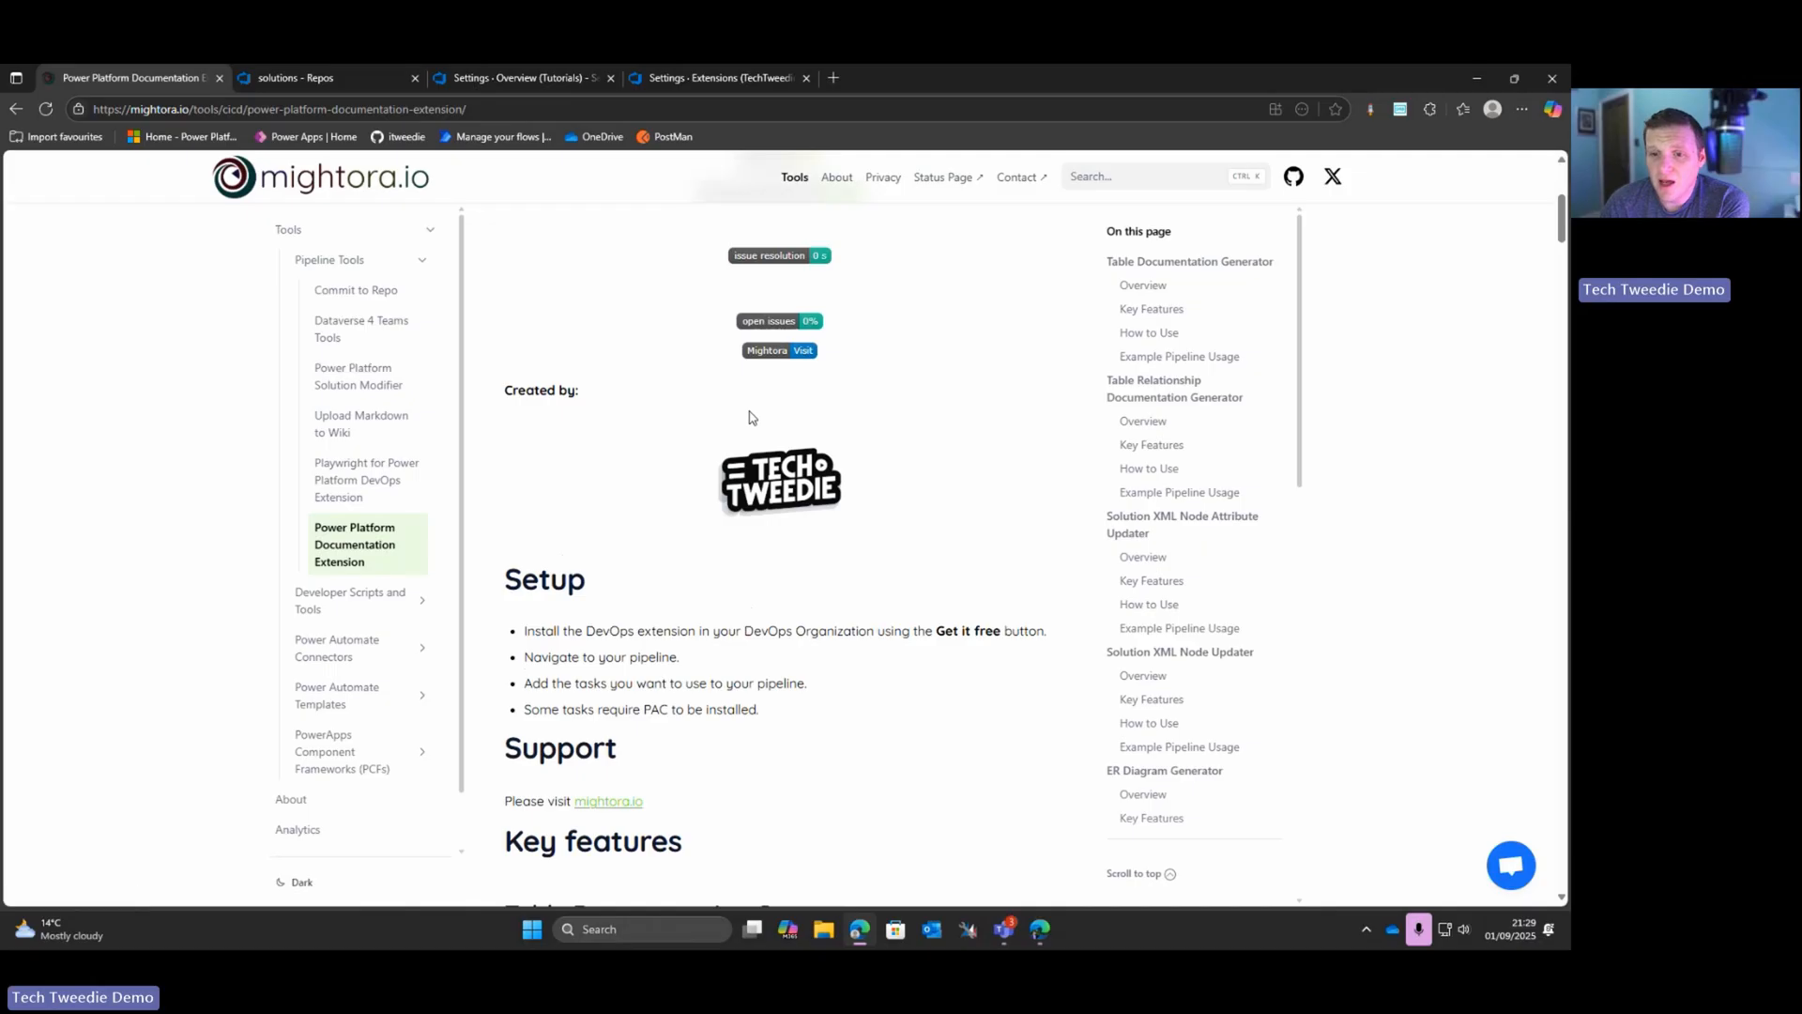
scroll(710, 422, down, 3)
scroll(711, 423, down, 6)
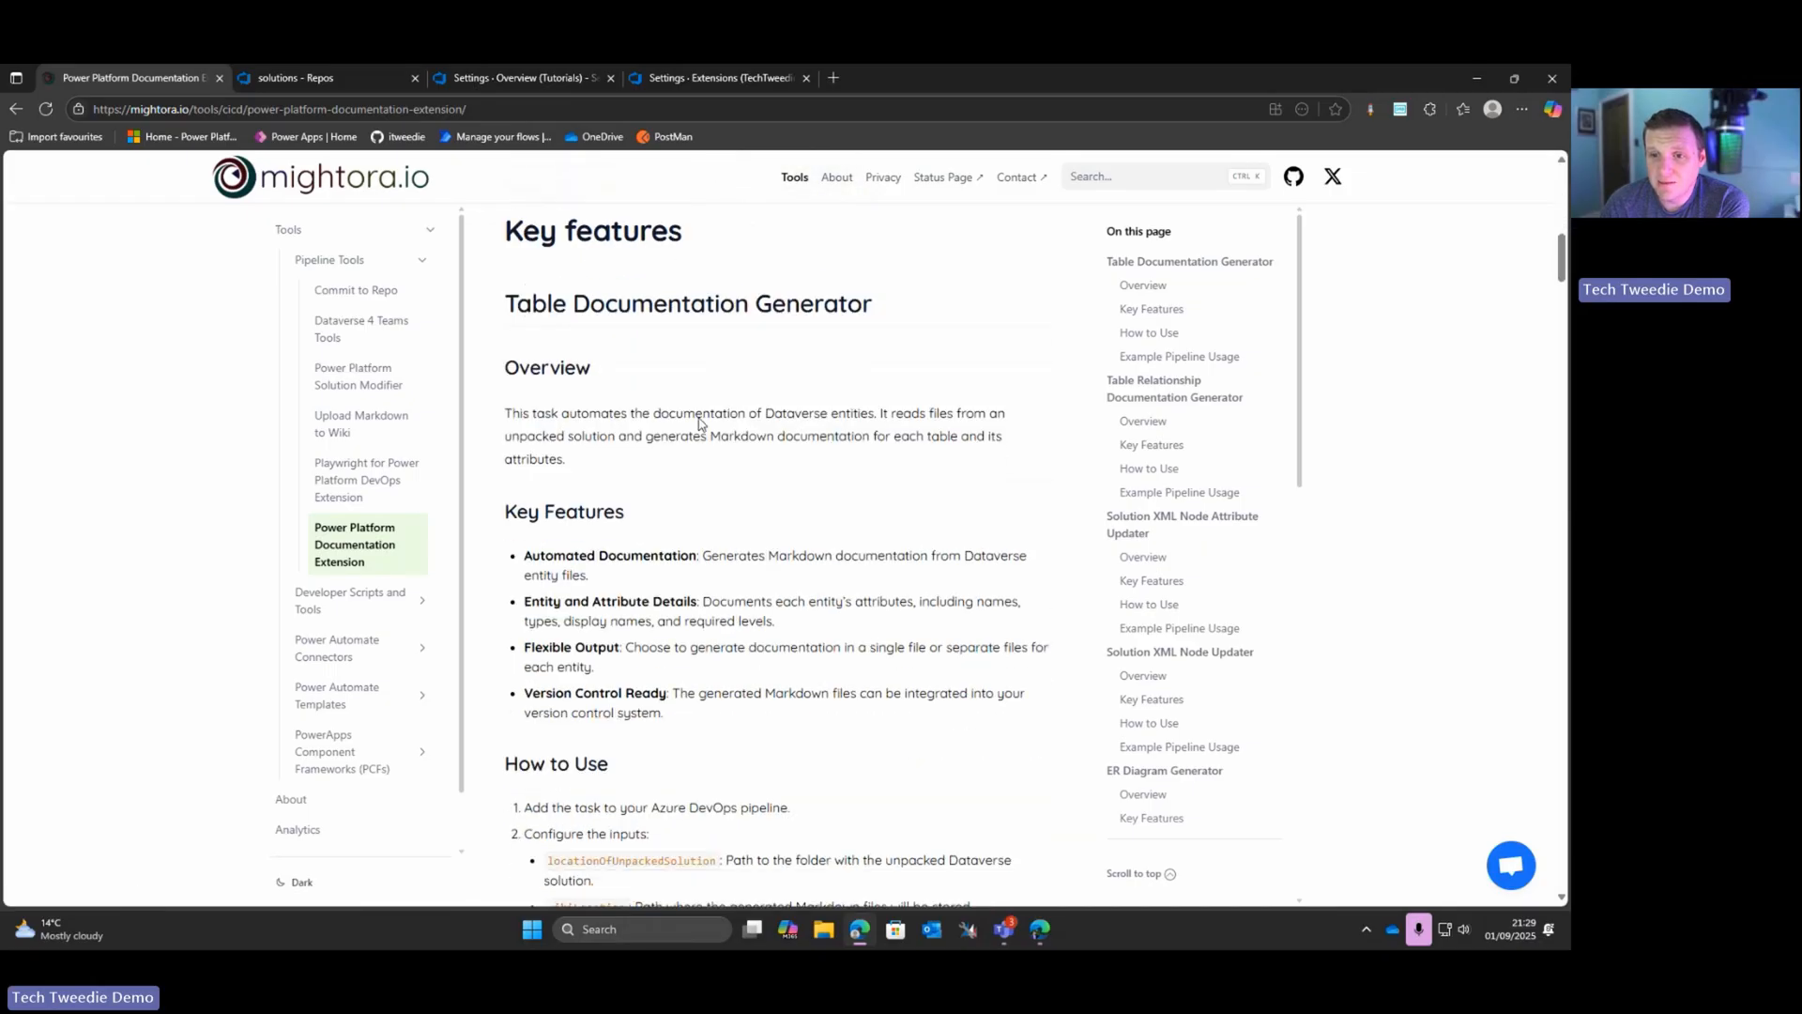
scroll(698, 423, down, 4)
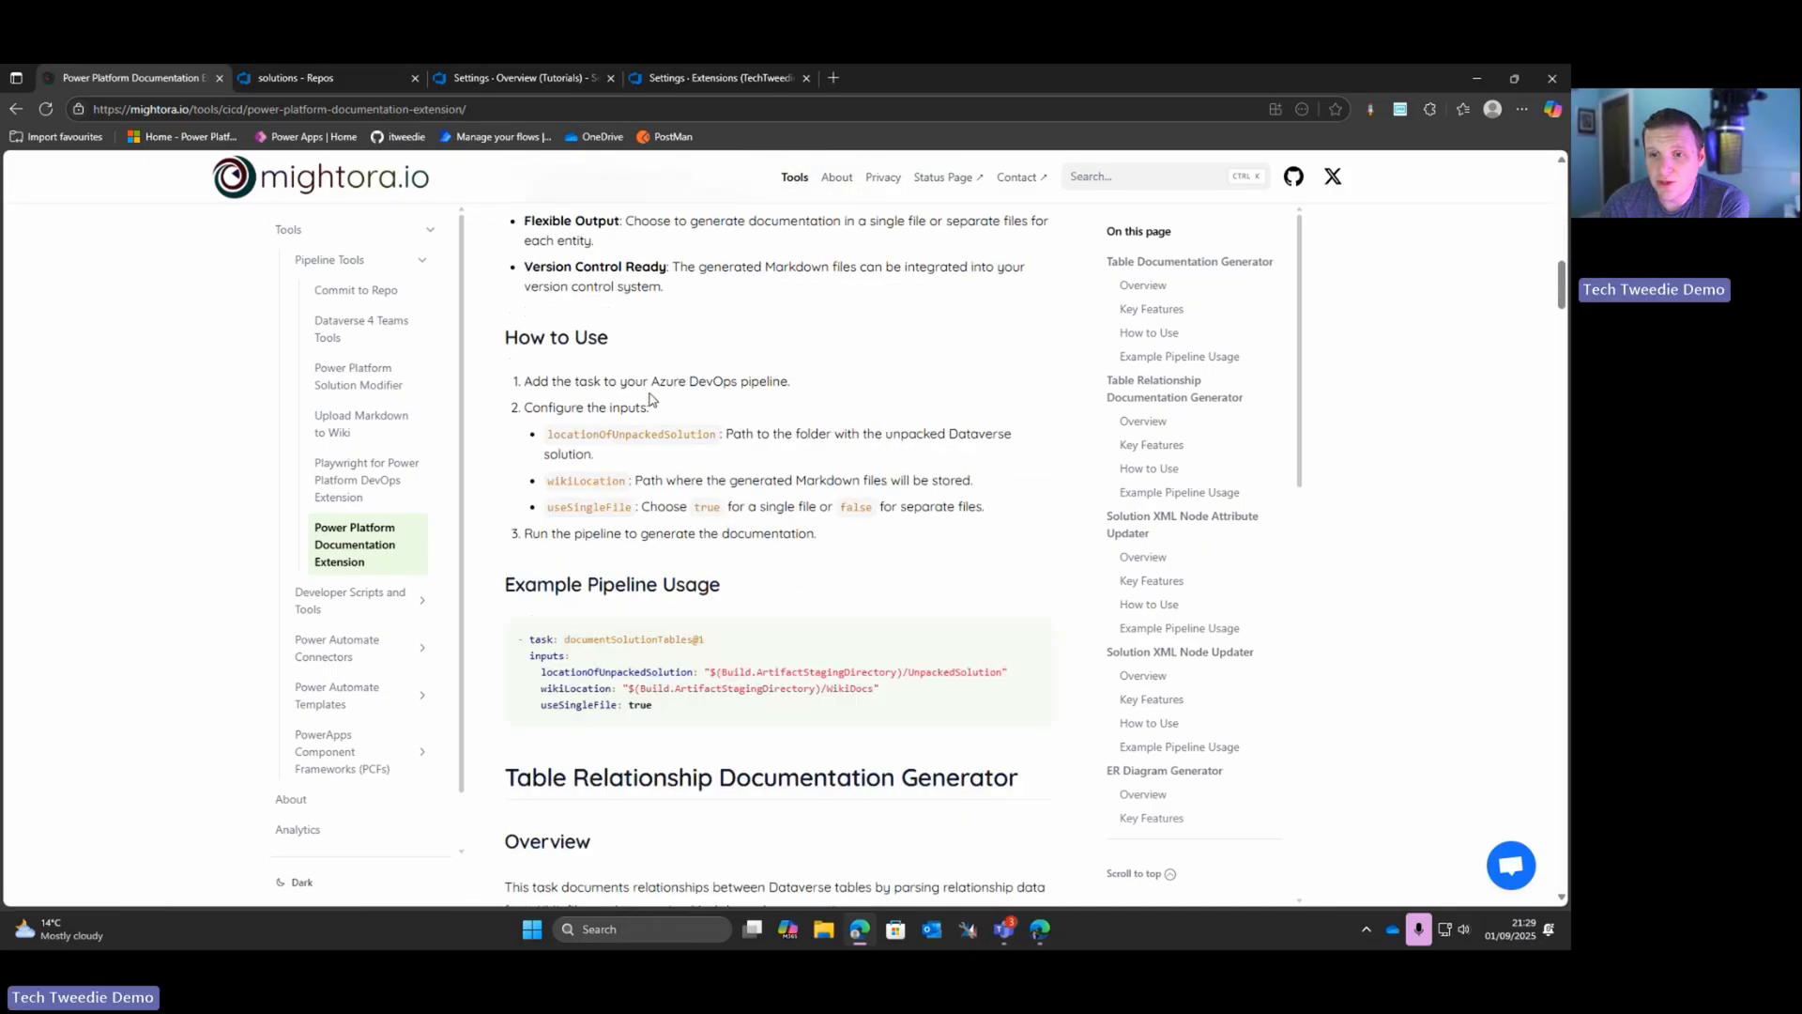
scroll(709, 440, down, 2)
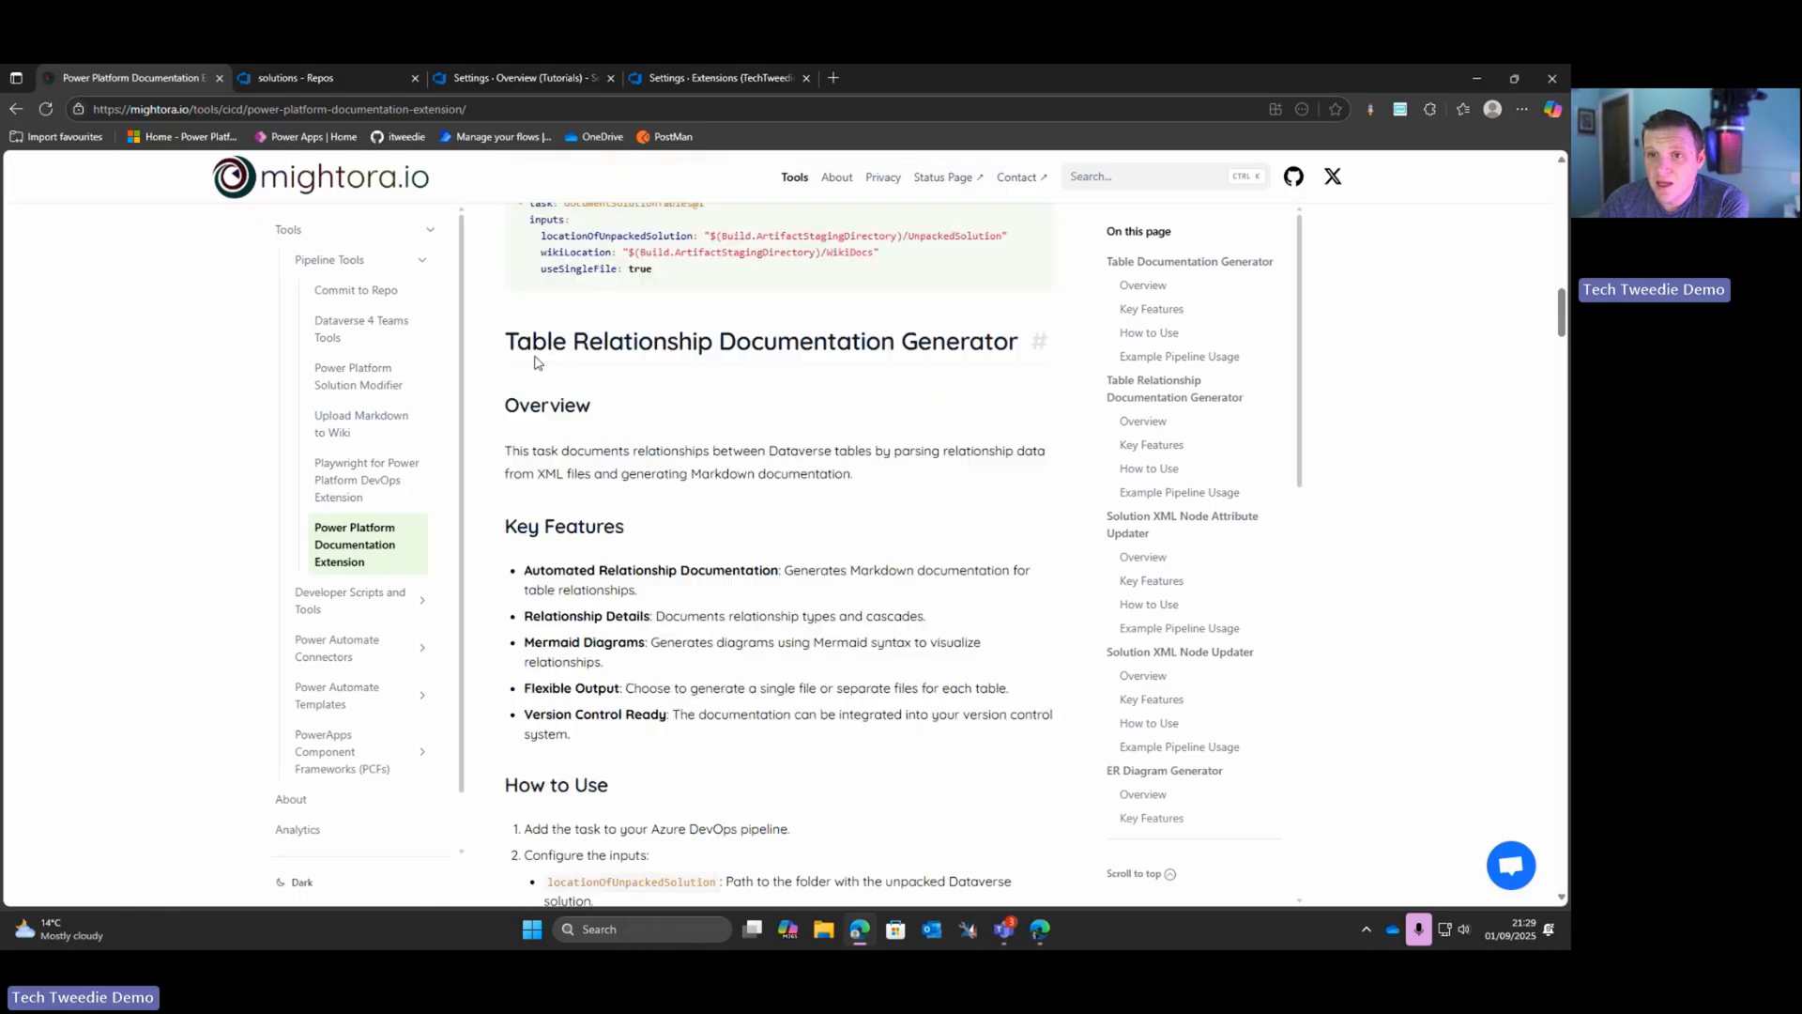
Step: Review the Table Relationship, ER Diagram, Option Sets and Roles documentation generator sections, highlighting their headings
drag(533, 343, 995, 350)
scroll(488, 443, down, 7)
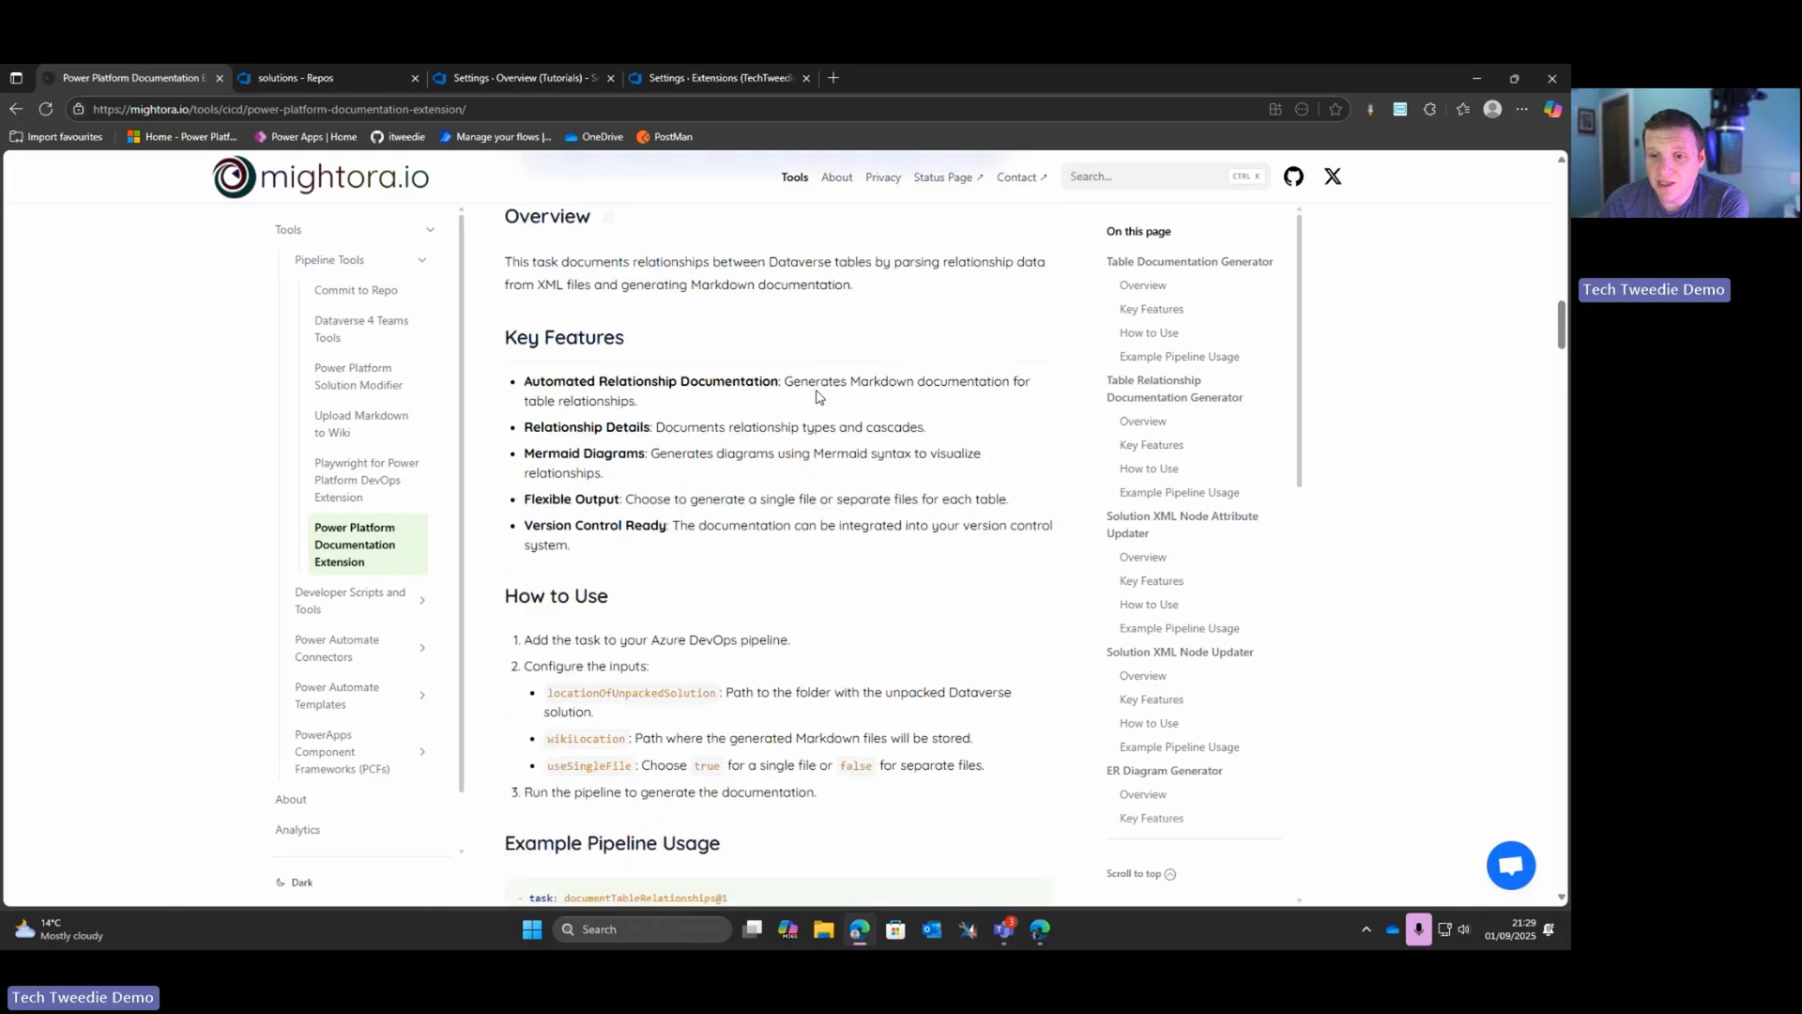
scroll(488, 443, down, 3)
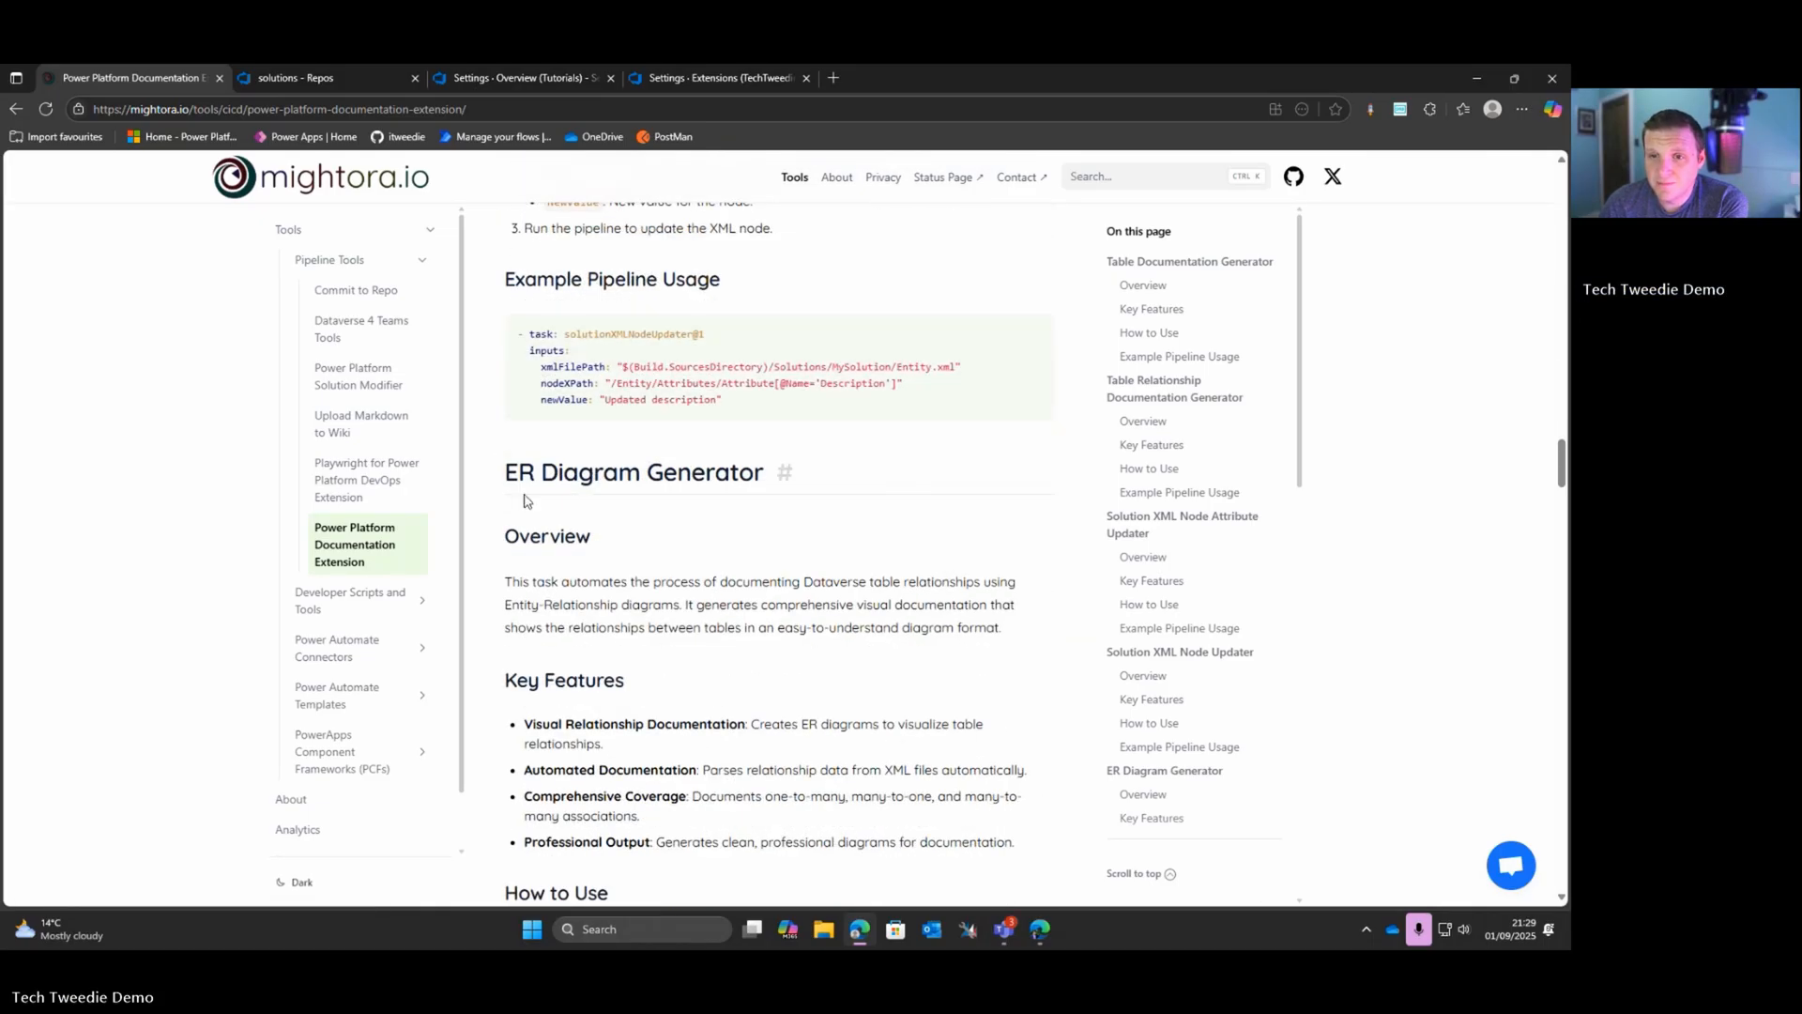
drag(507, 472, 758, 473)
scroll(656, 489, down, 4)
scroll(619, 505, down, 4)
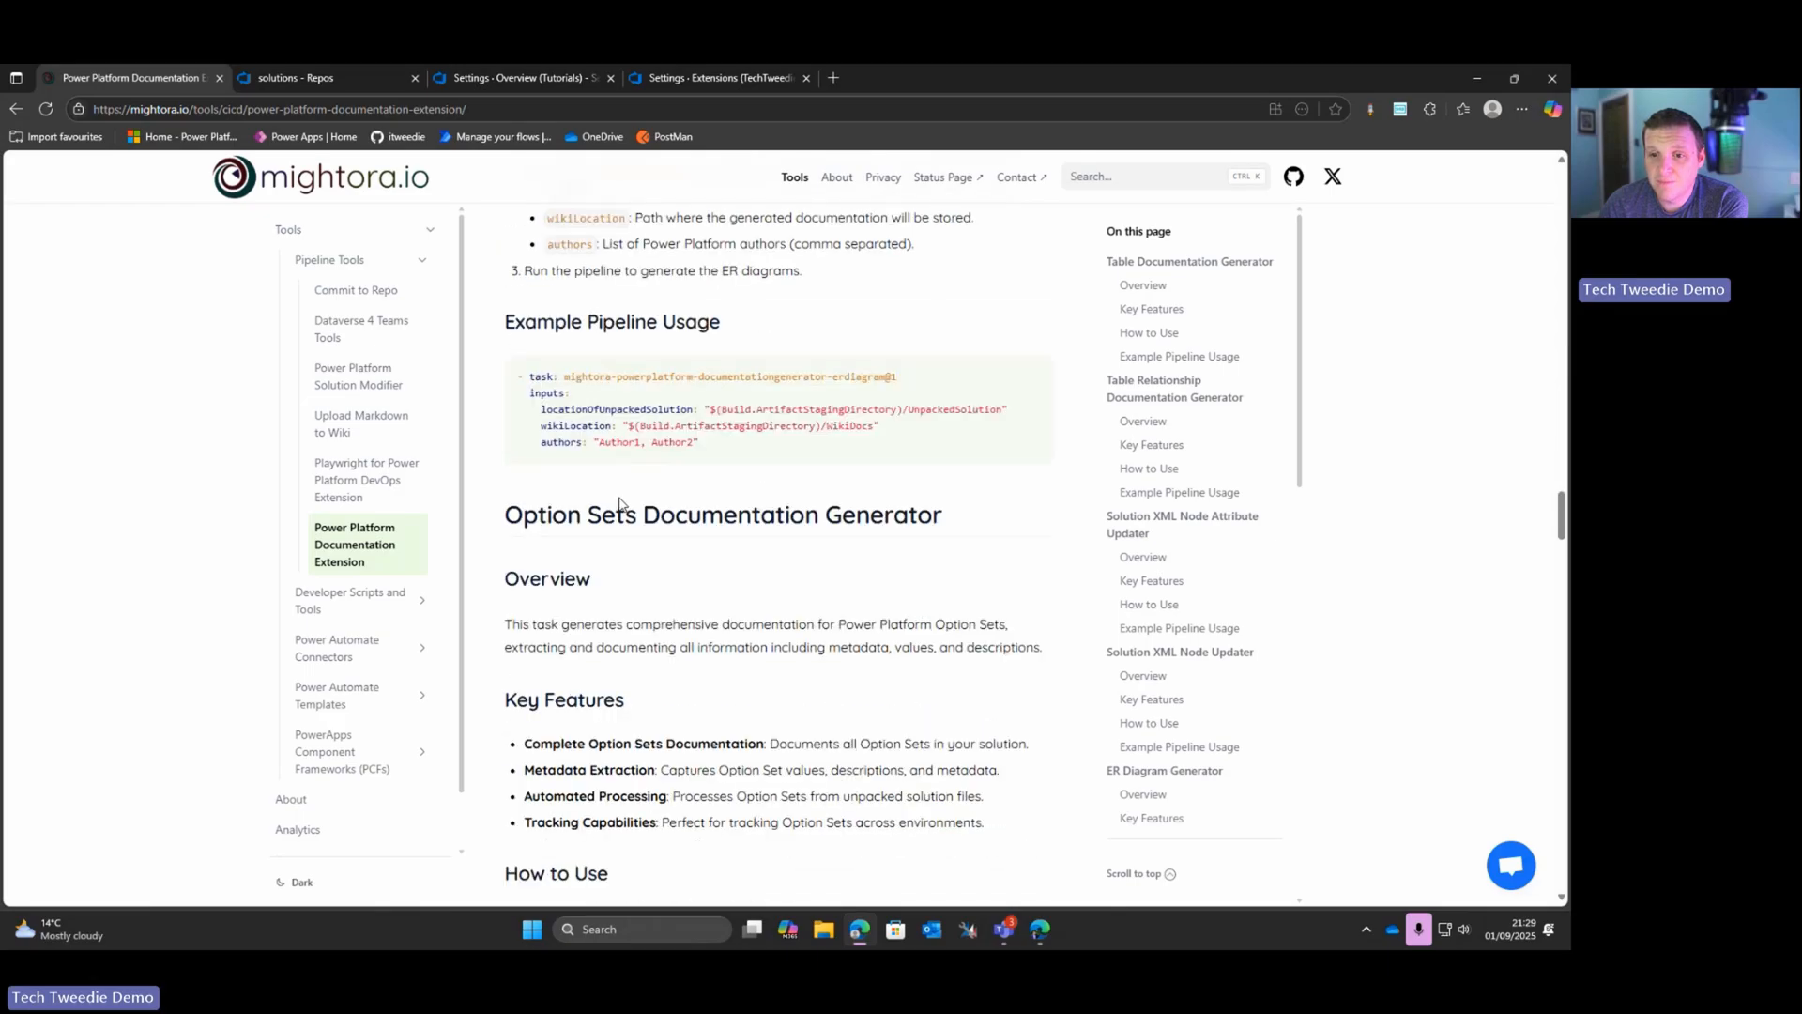
scroll(619, 505, down, 3)
drag(523, 270, 943, 272)
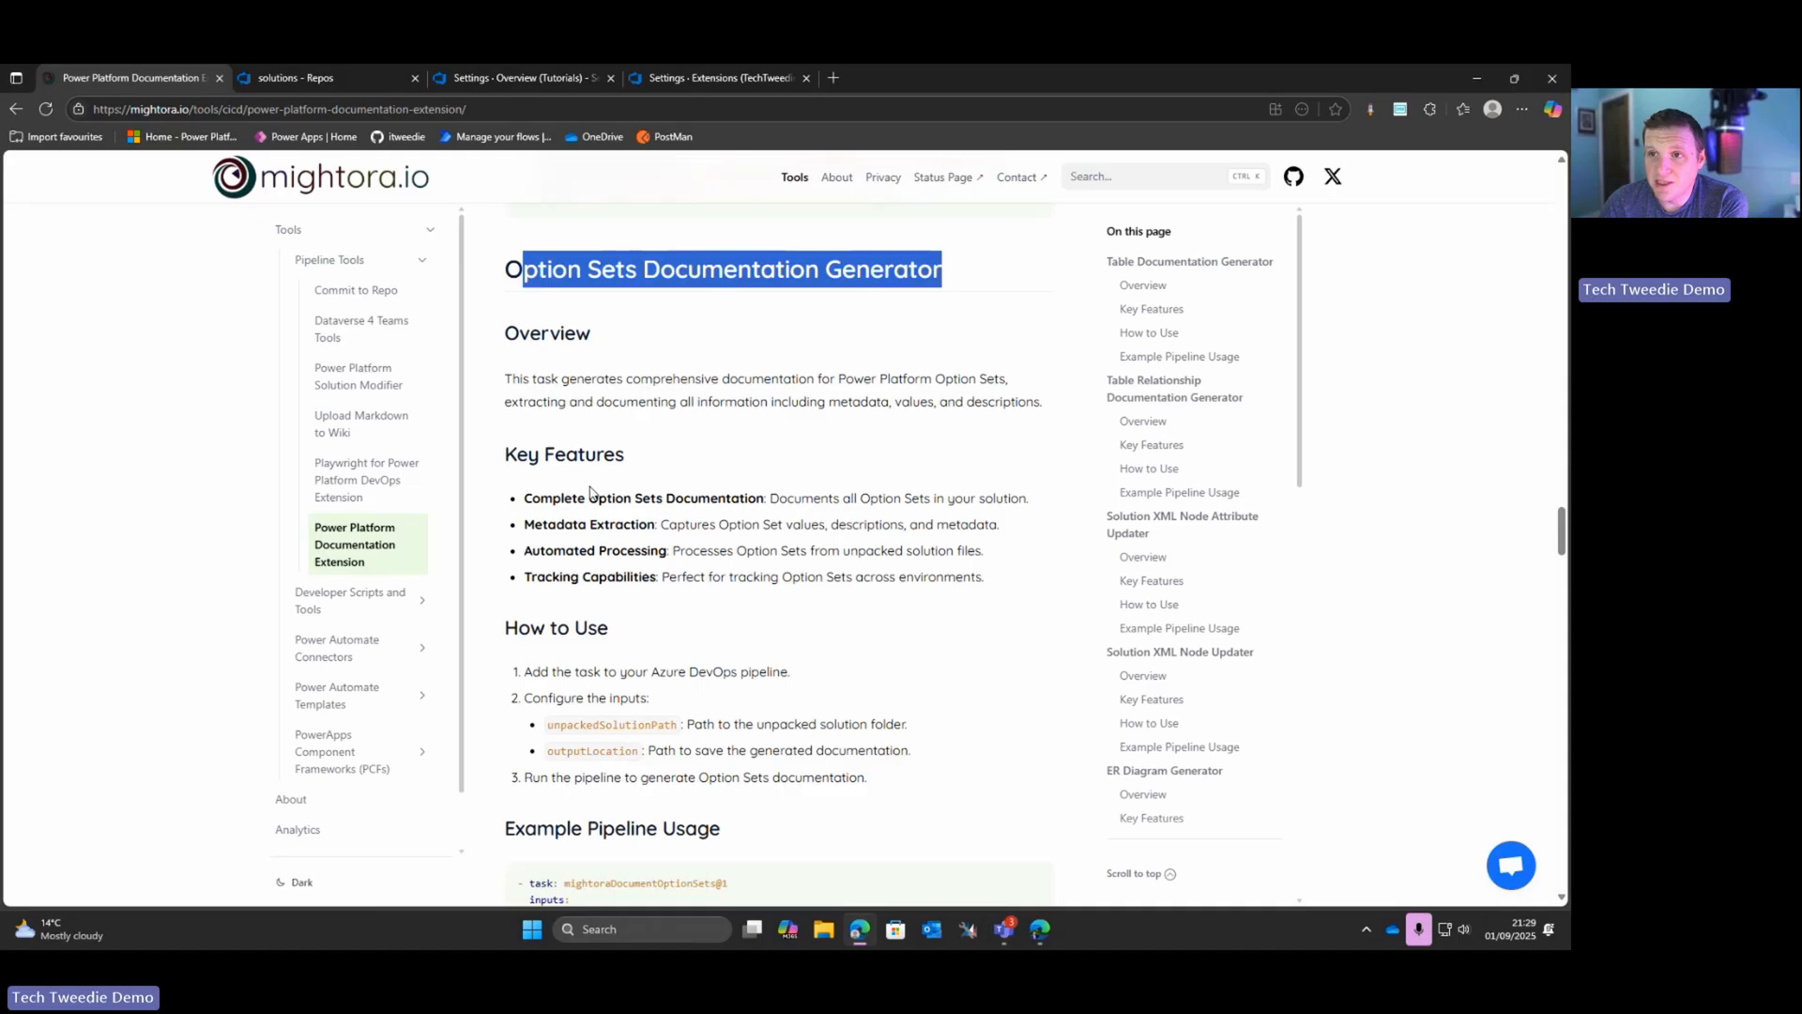
scroll(591, 491, down, 6)
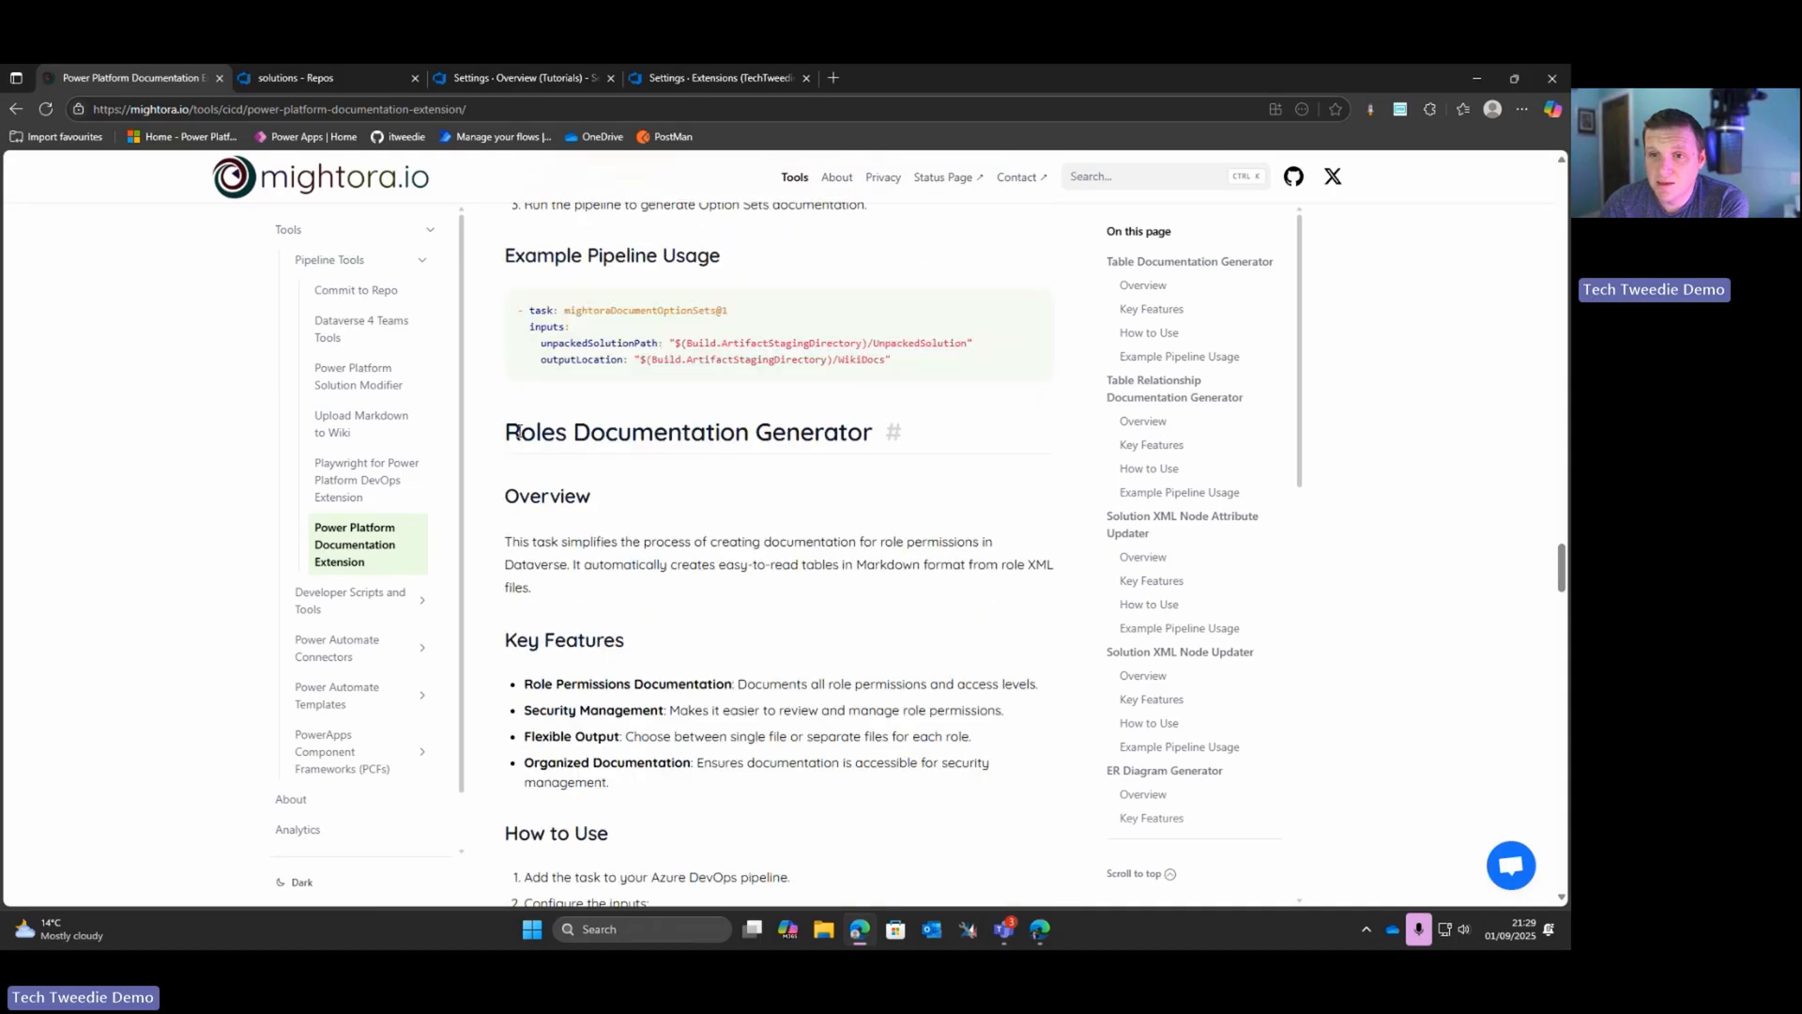
drag(522, 432, 887, 433)
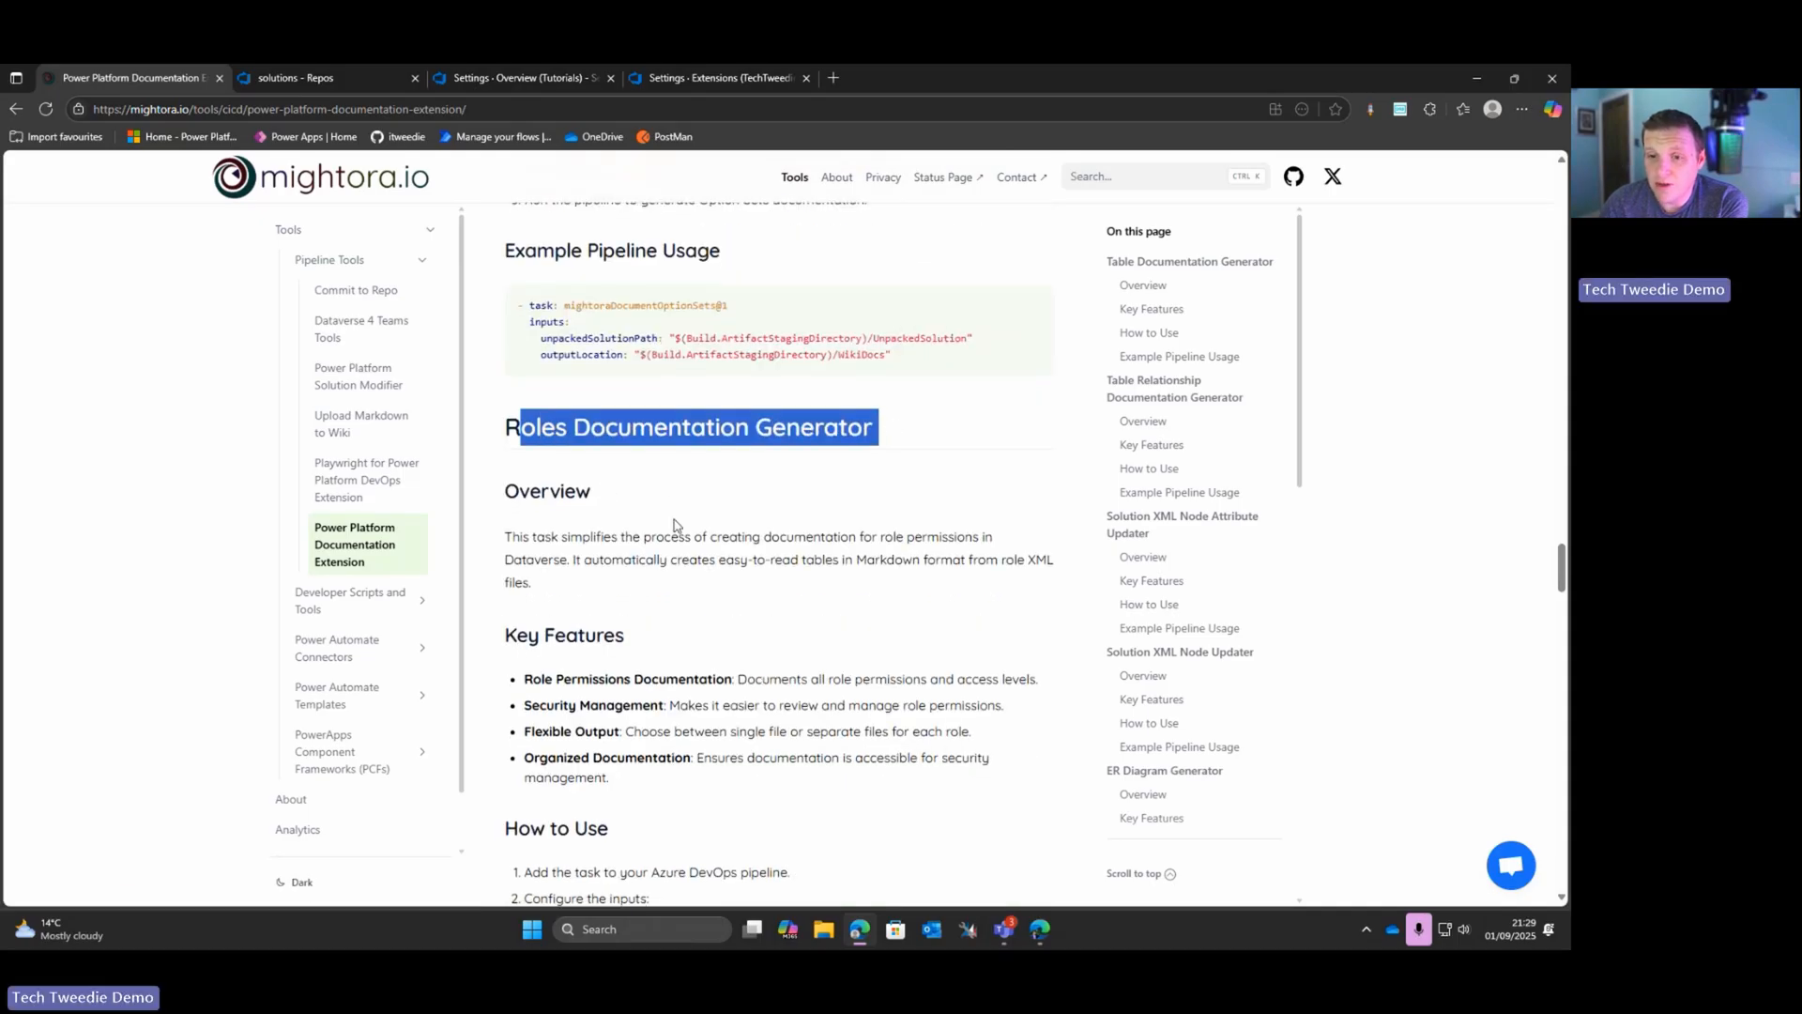
Step: Review the Workflows and Solution Manifest documentation generators and the sections on converting inline diagrams to images and Markdown to DOCX
scroll(680, 516, down, 2)
scroll(675, 524, down, 6)
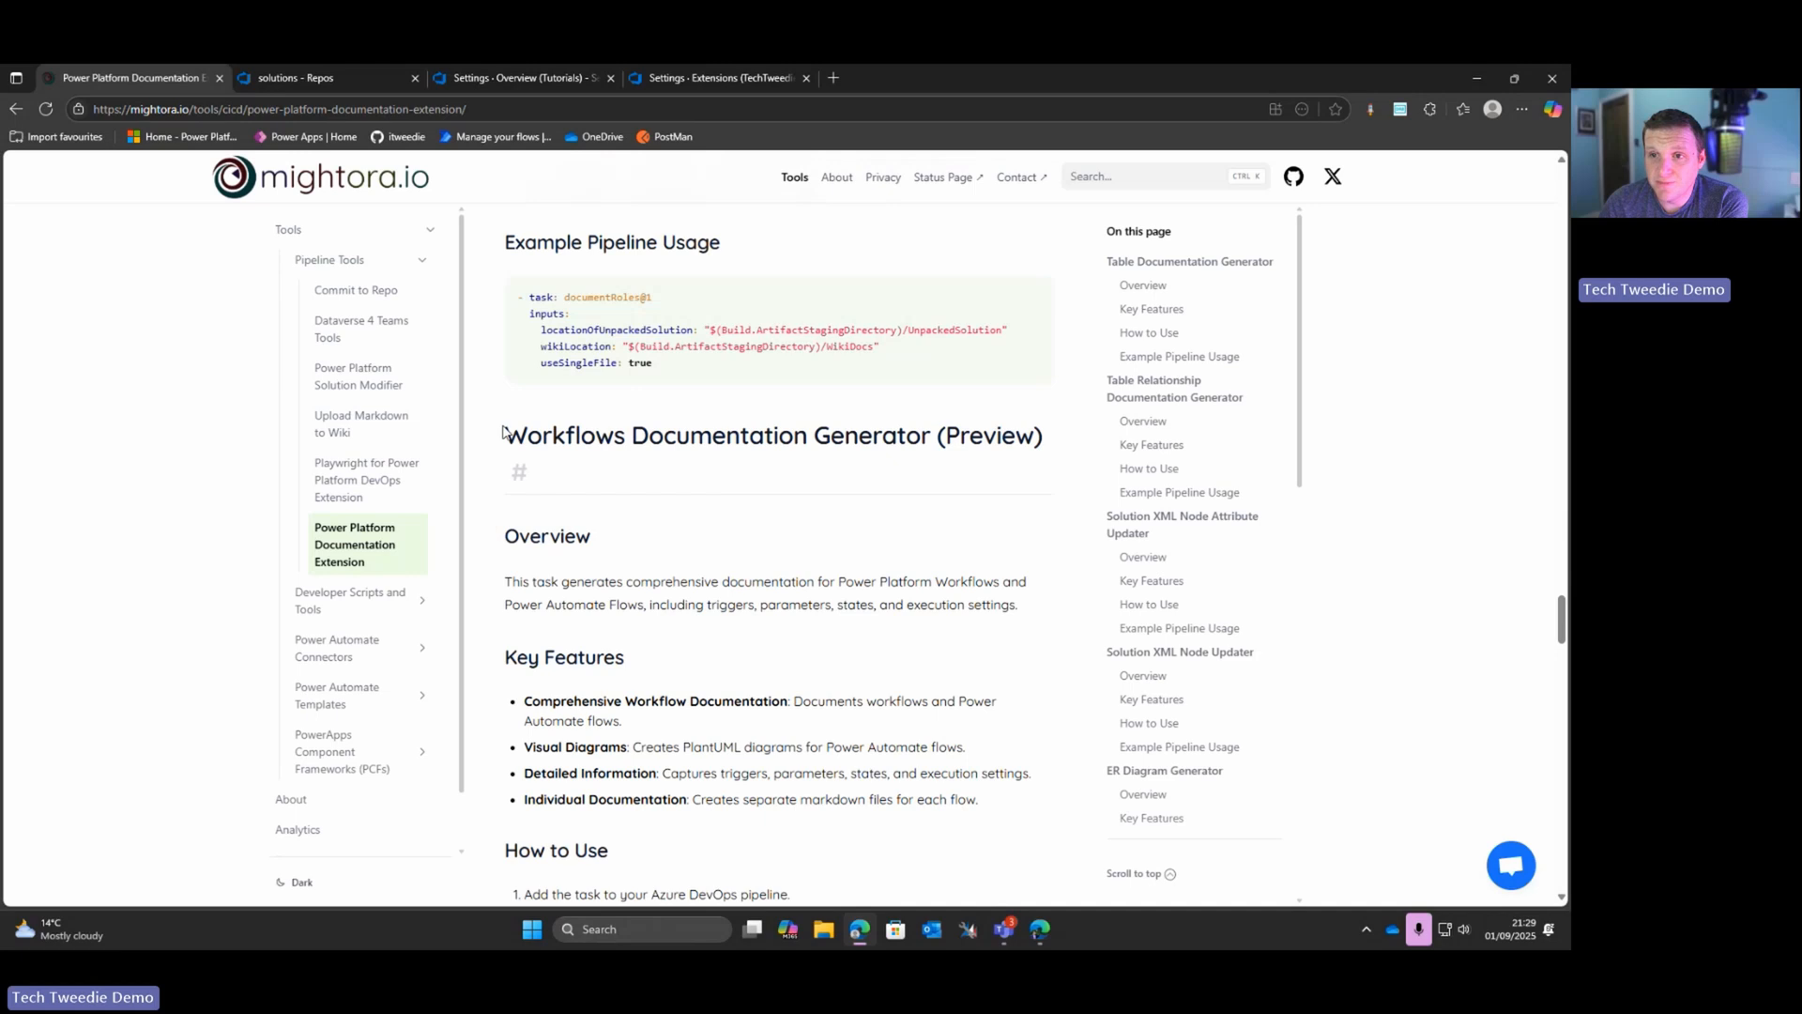
drag(504, 441, 1037, 437)
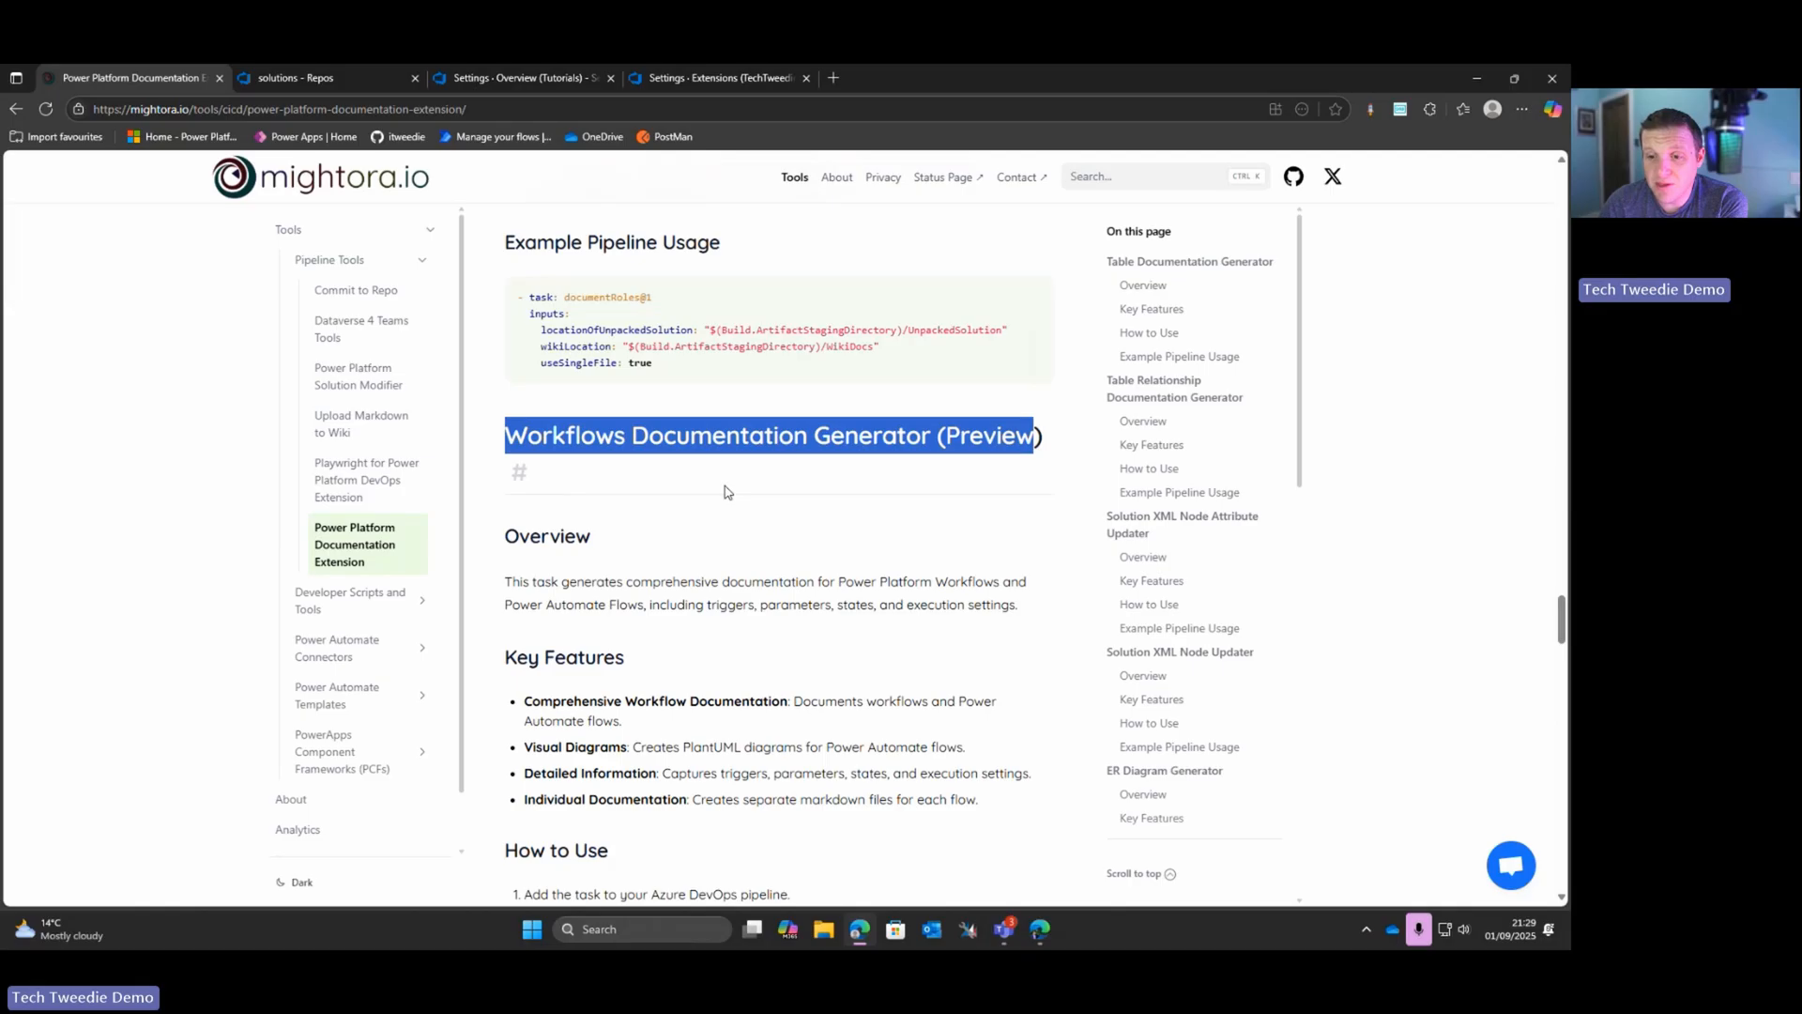
scroll(727, 492, down, 1)
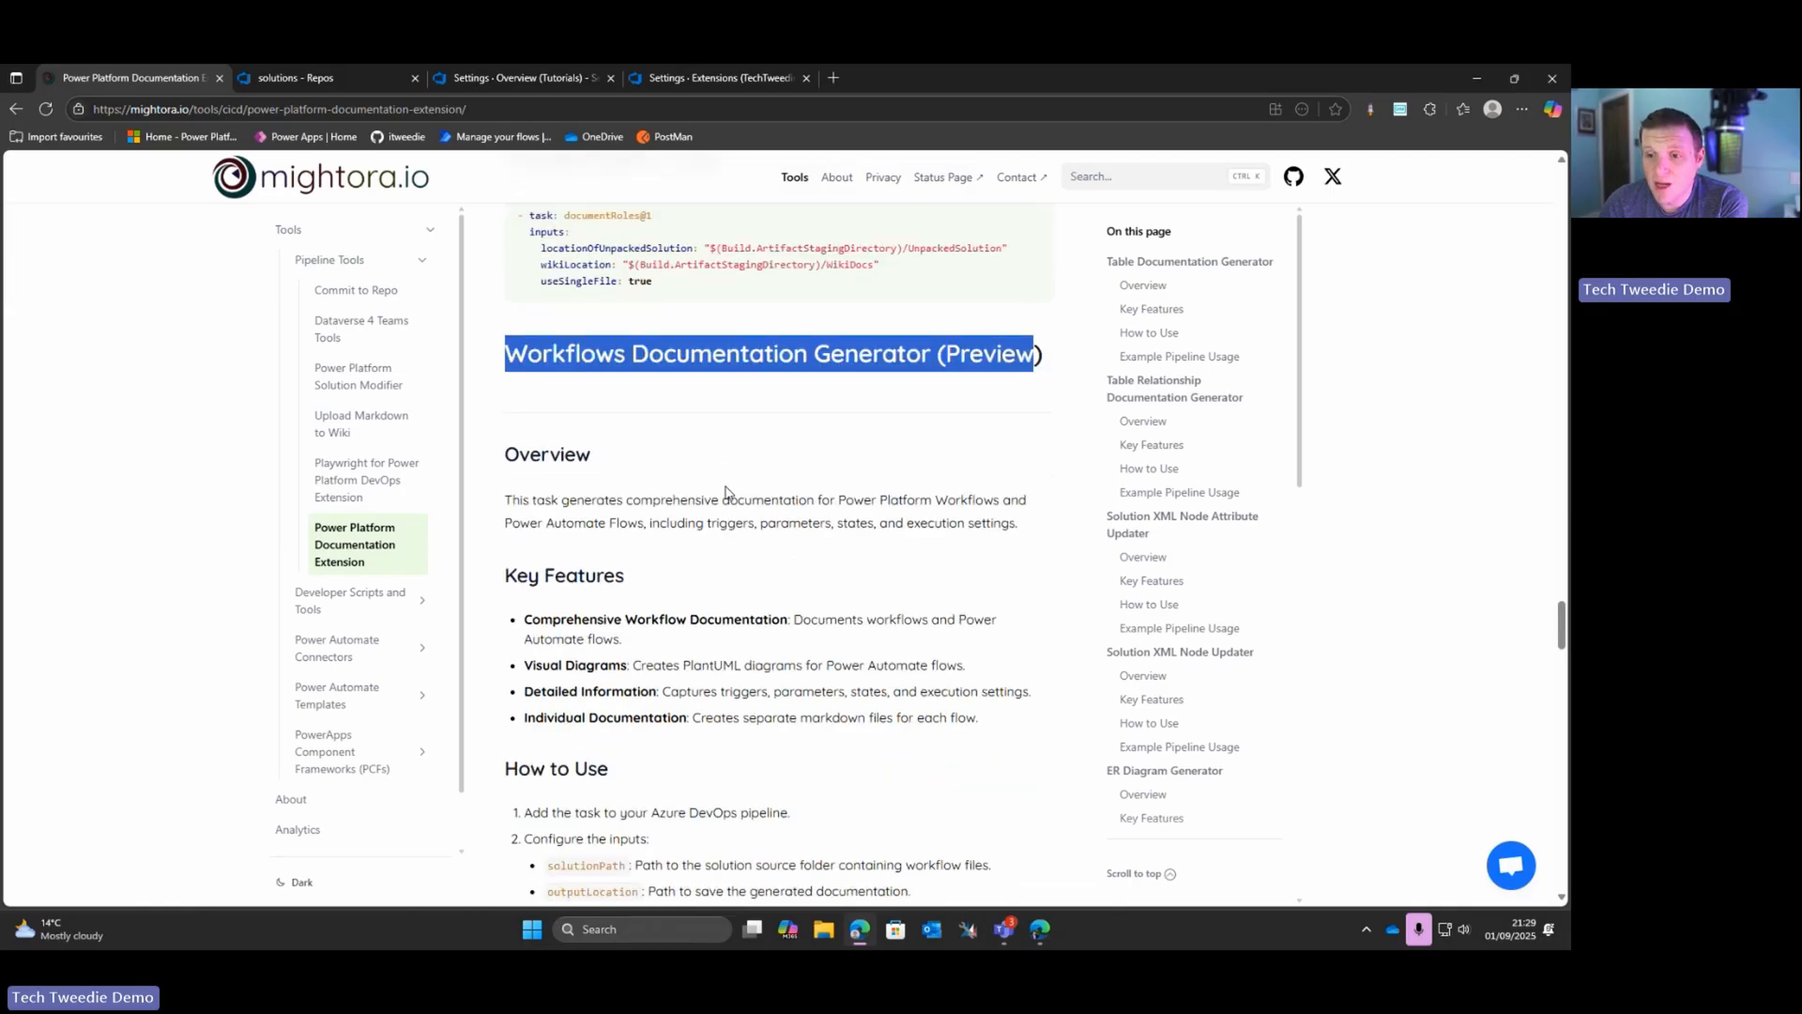
scroll(713, 486, down, 4)
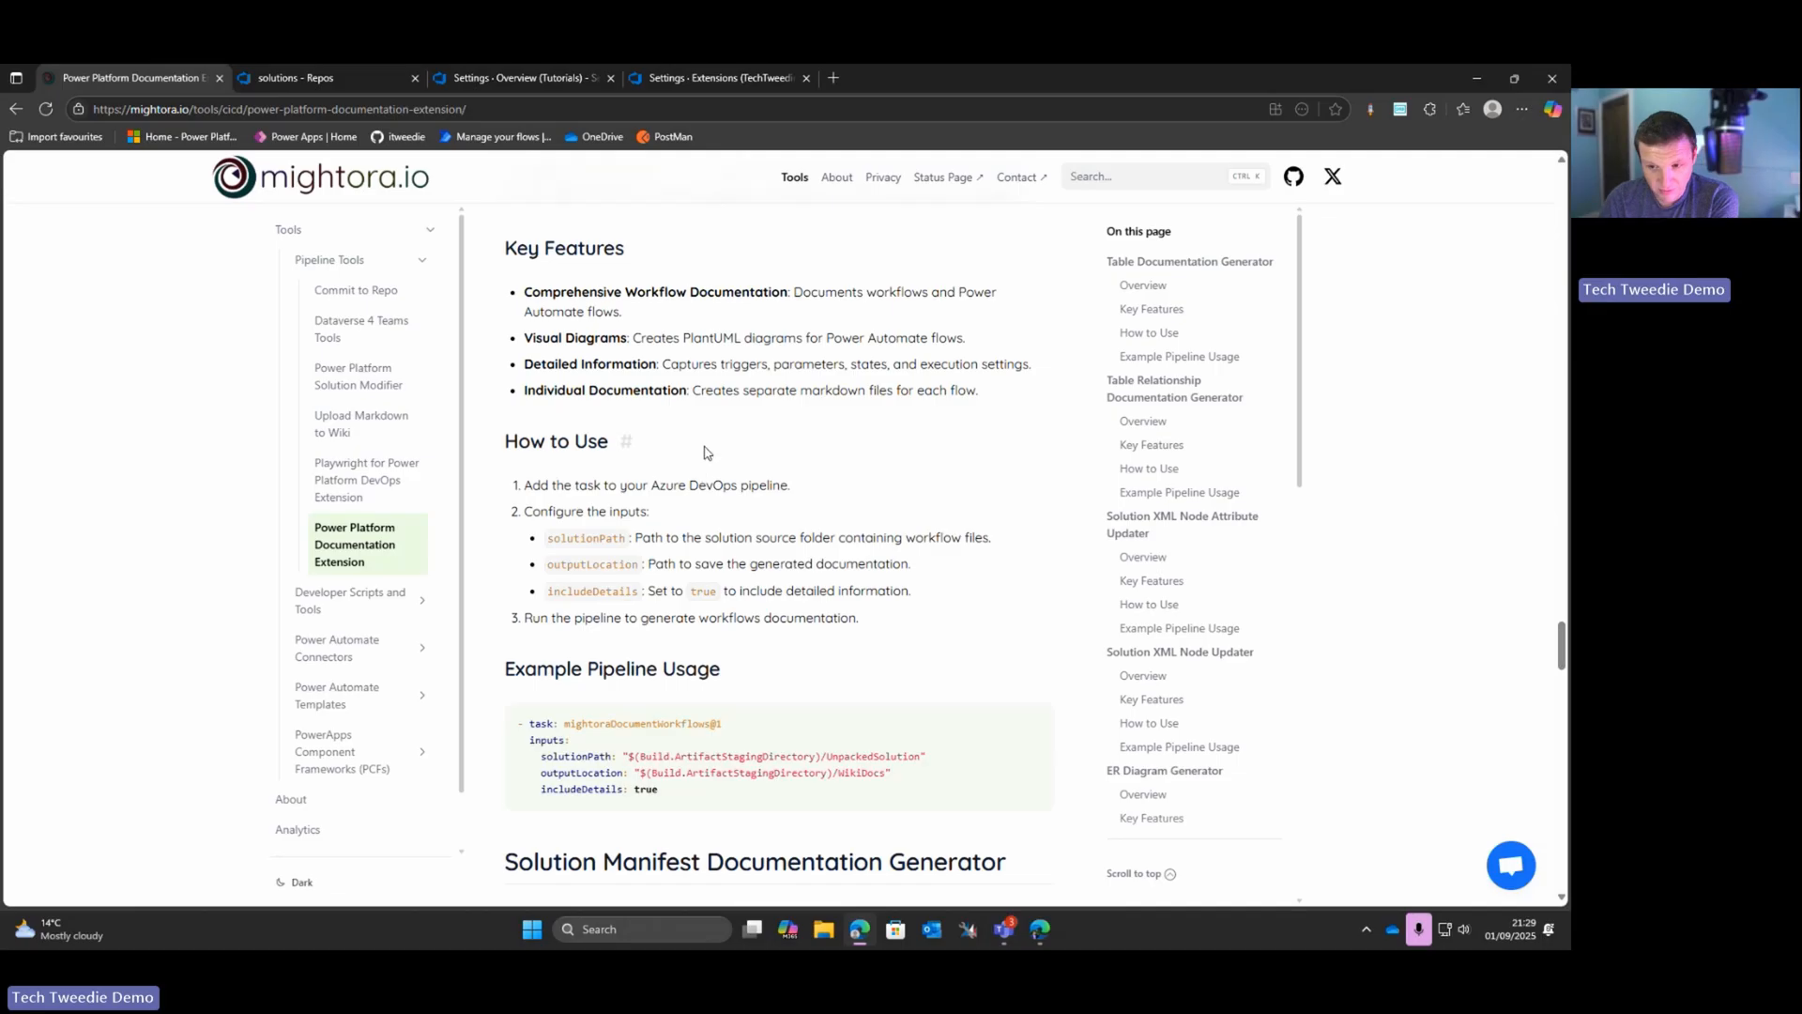
scroll(712, 445, down, 4)
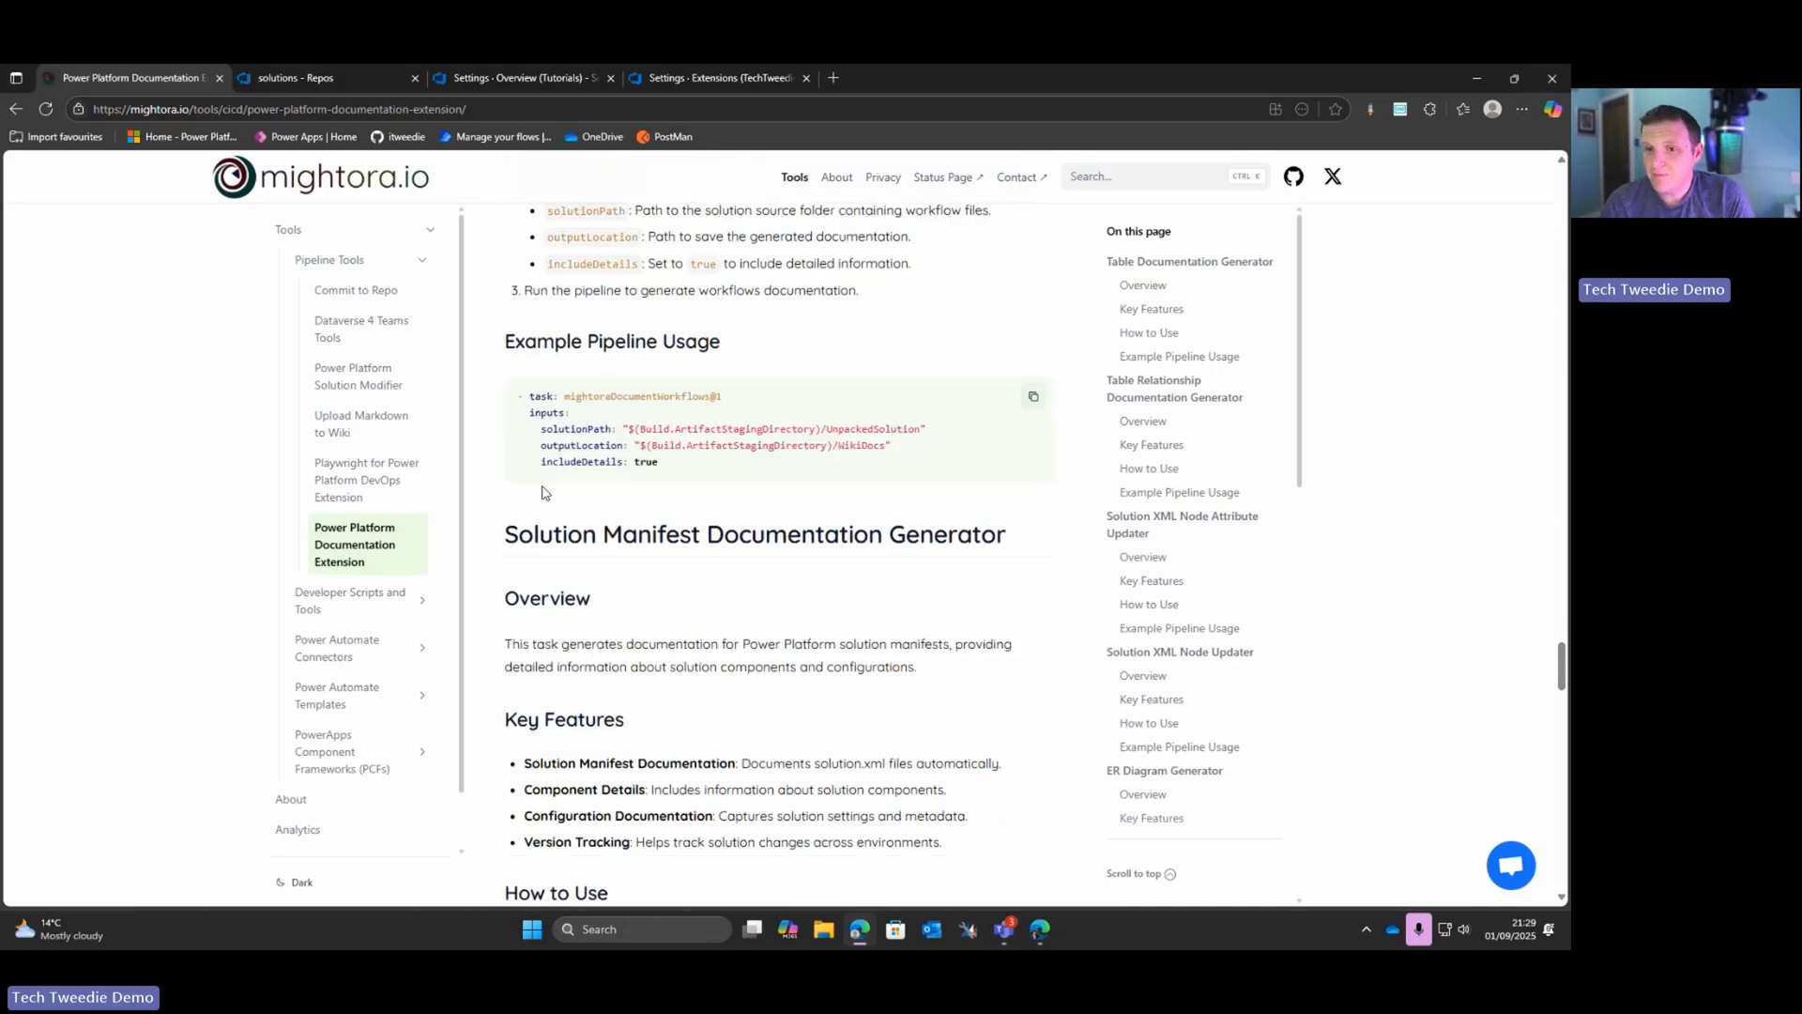
drag(505, 534, 973, 535)
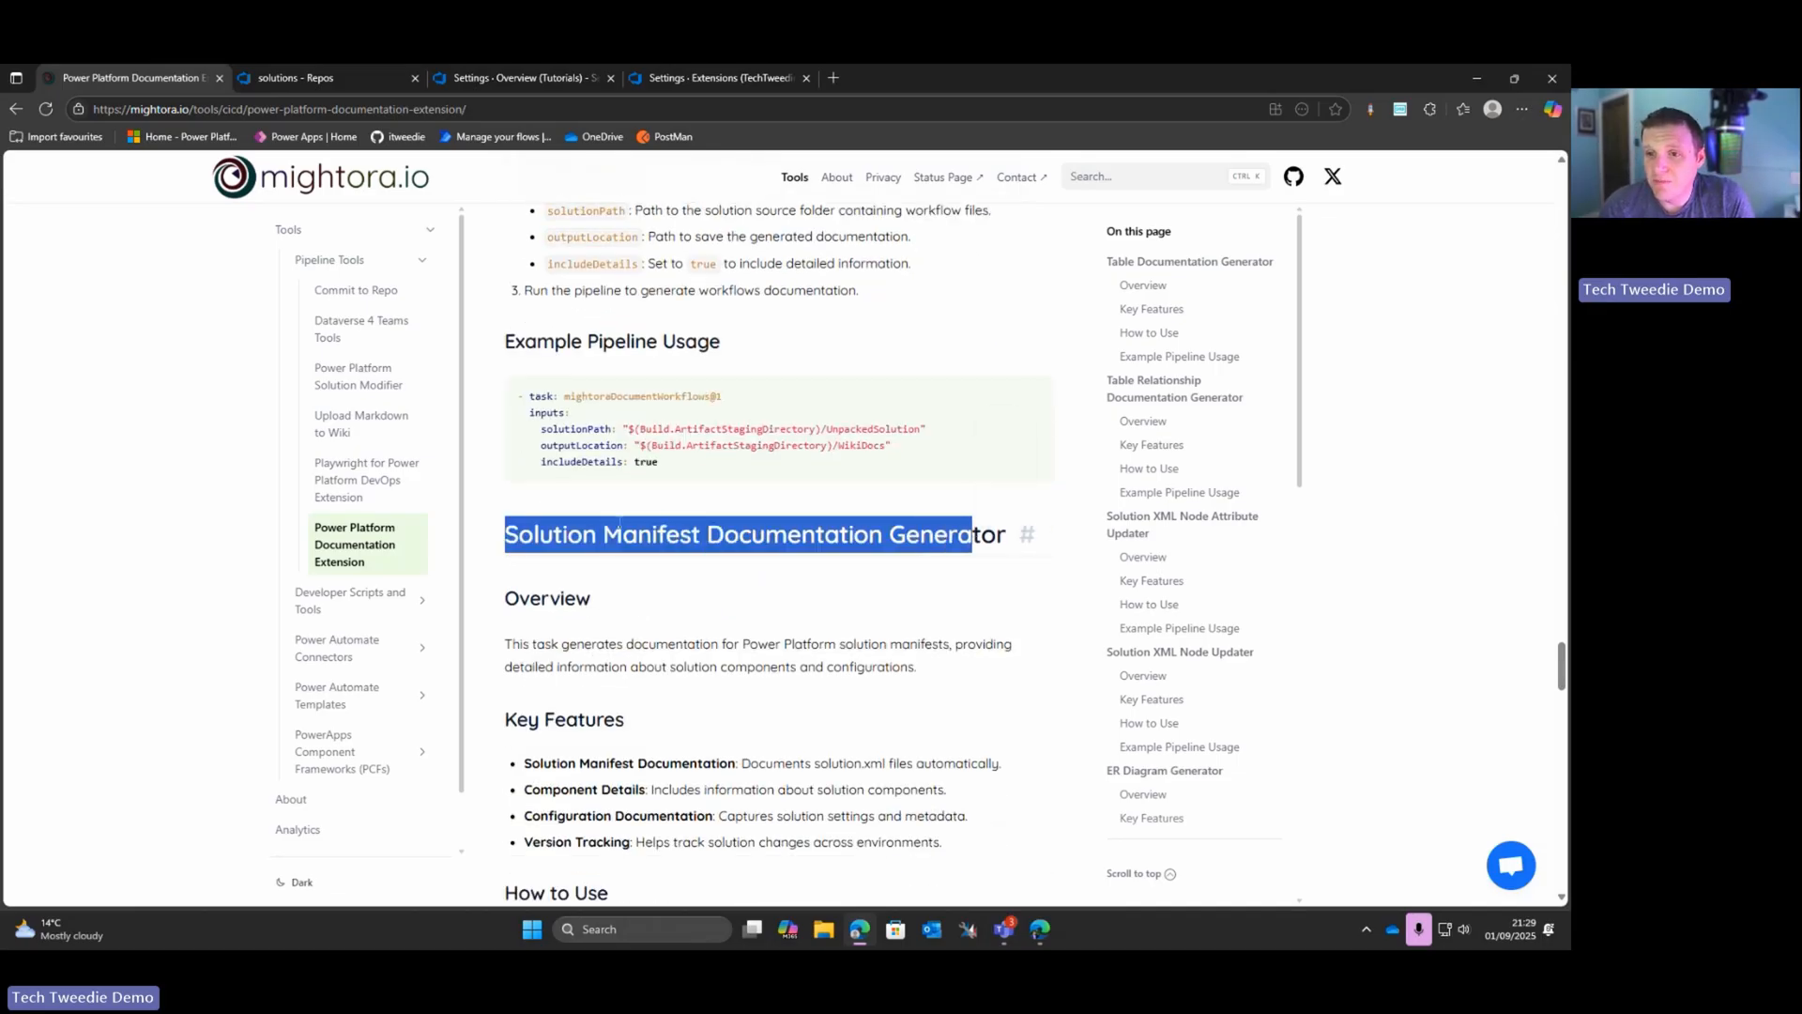
scroll(634, 529, down, 4)
scroll(635, 530, down, 7)
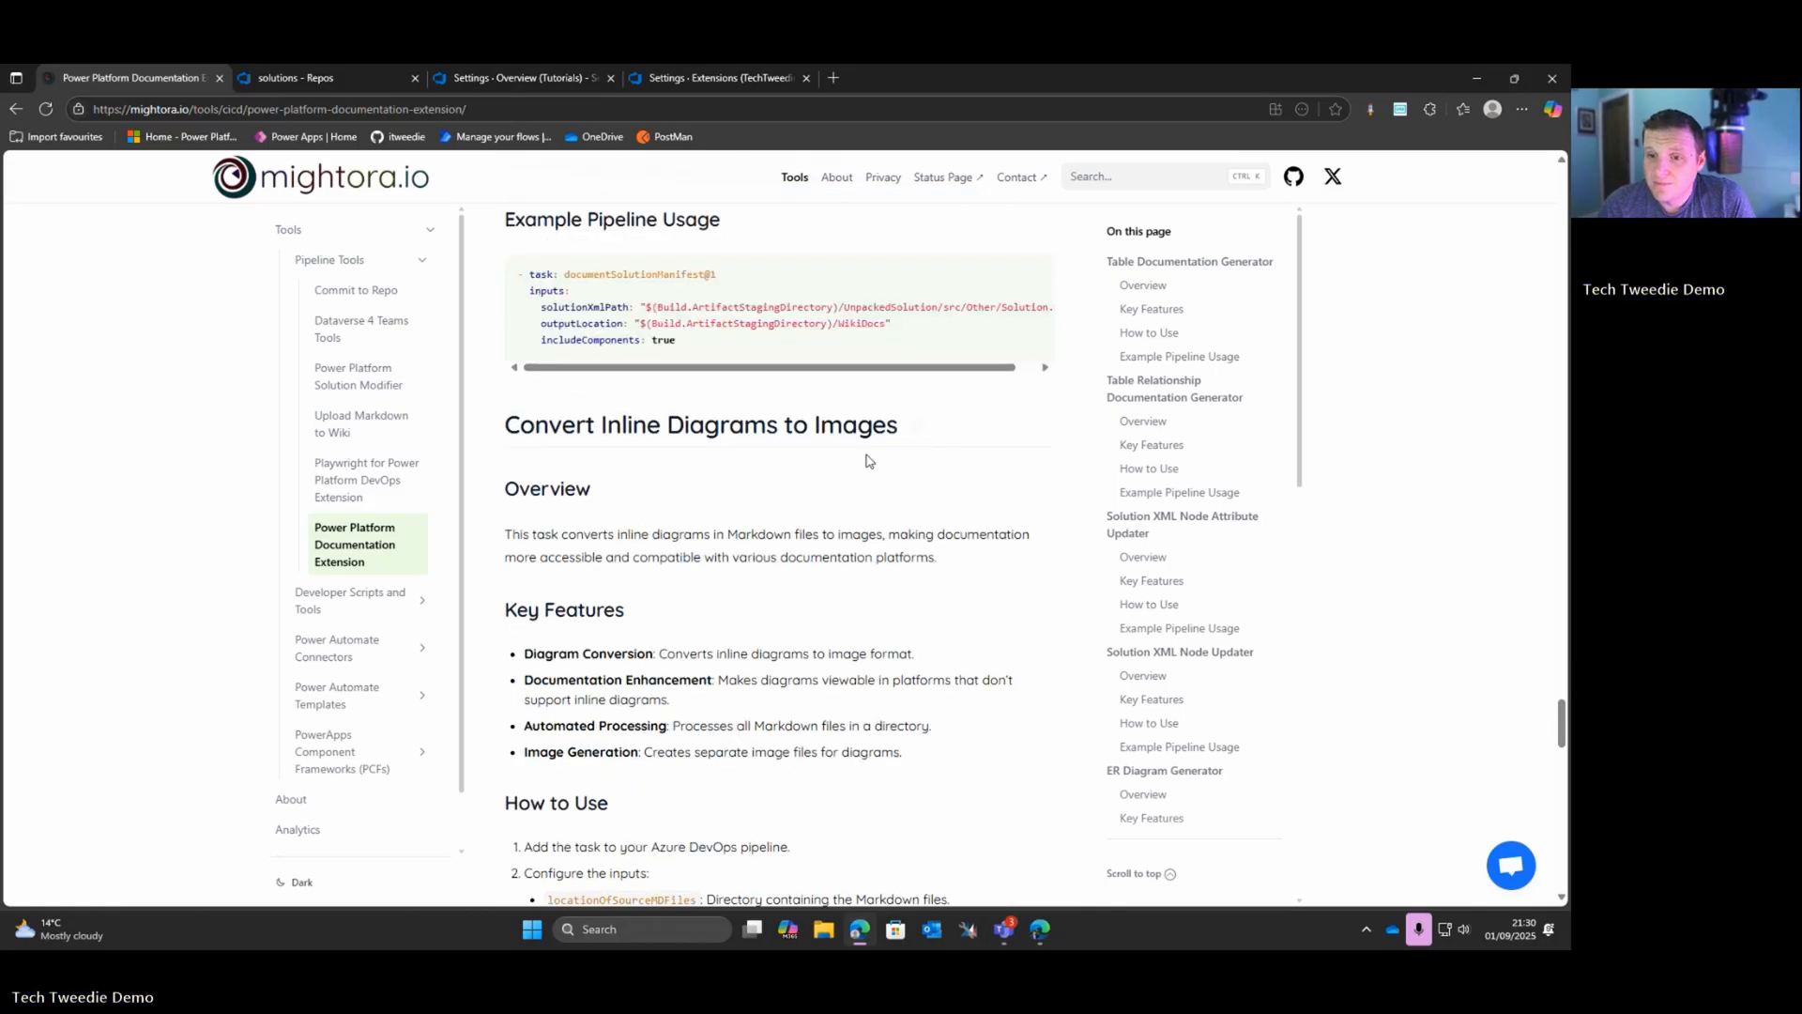
scroll(725, 477, down, 4)
scroll(725, 477, down, 4)
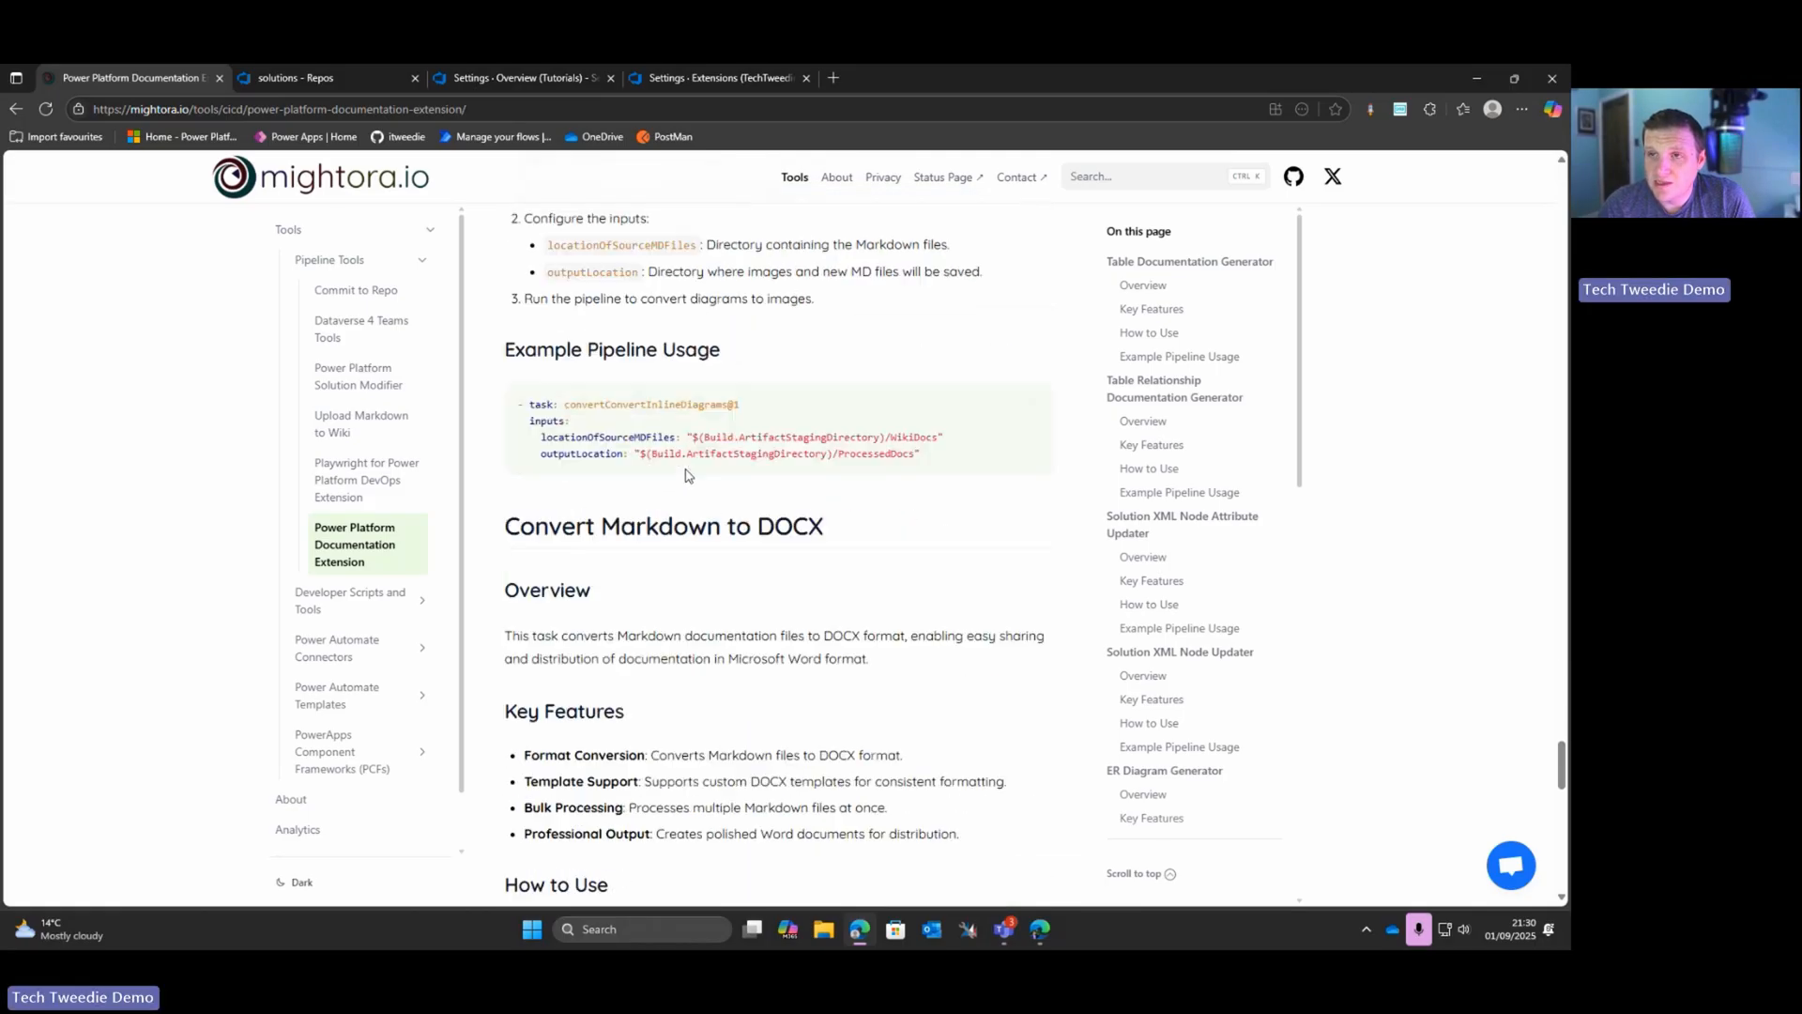
Step: Open the extension's Visual Studio Marketplace listing from the top of the documentation page and start getting it for free
scroll(496, 254, up, 20)
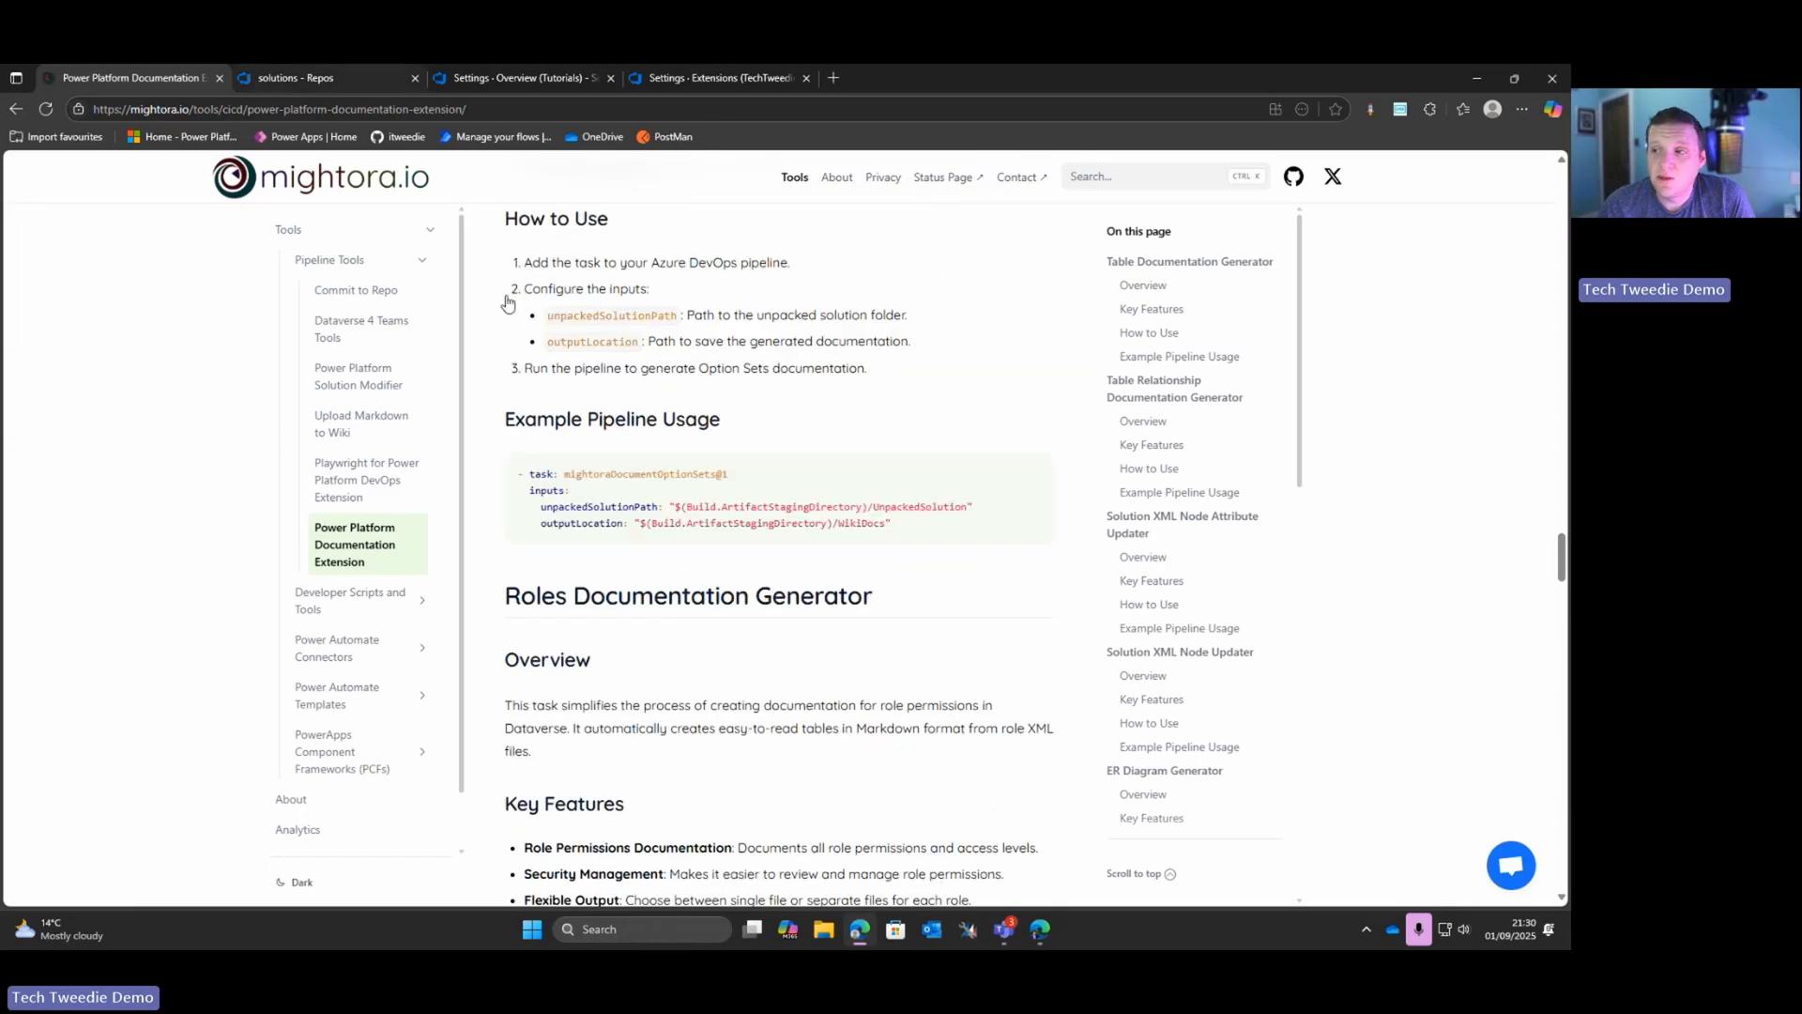
scroll(507, 302, up, 20)
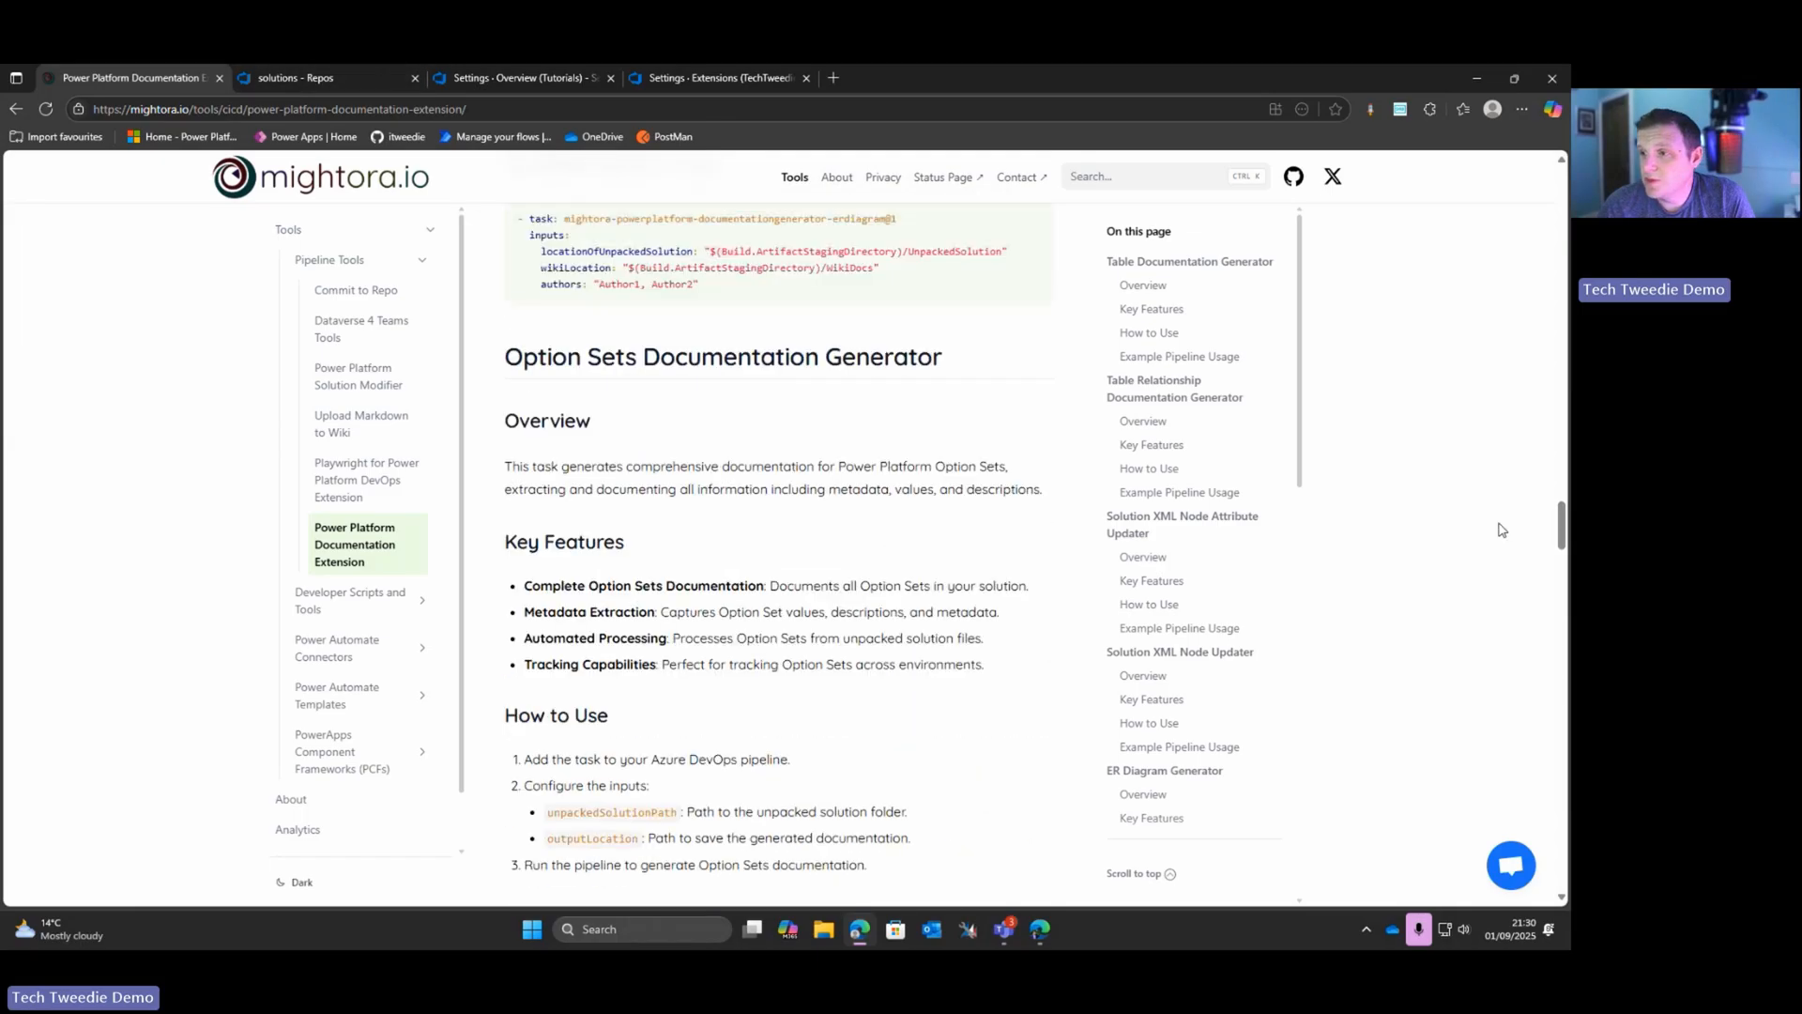
click(1166, 265)
scroll(716, 354, up, 6)
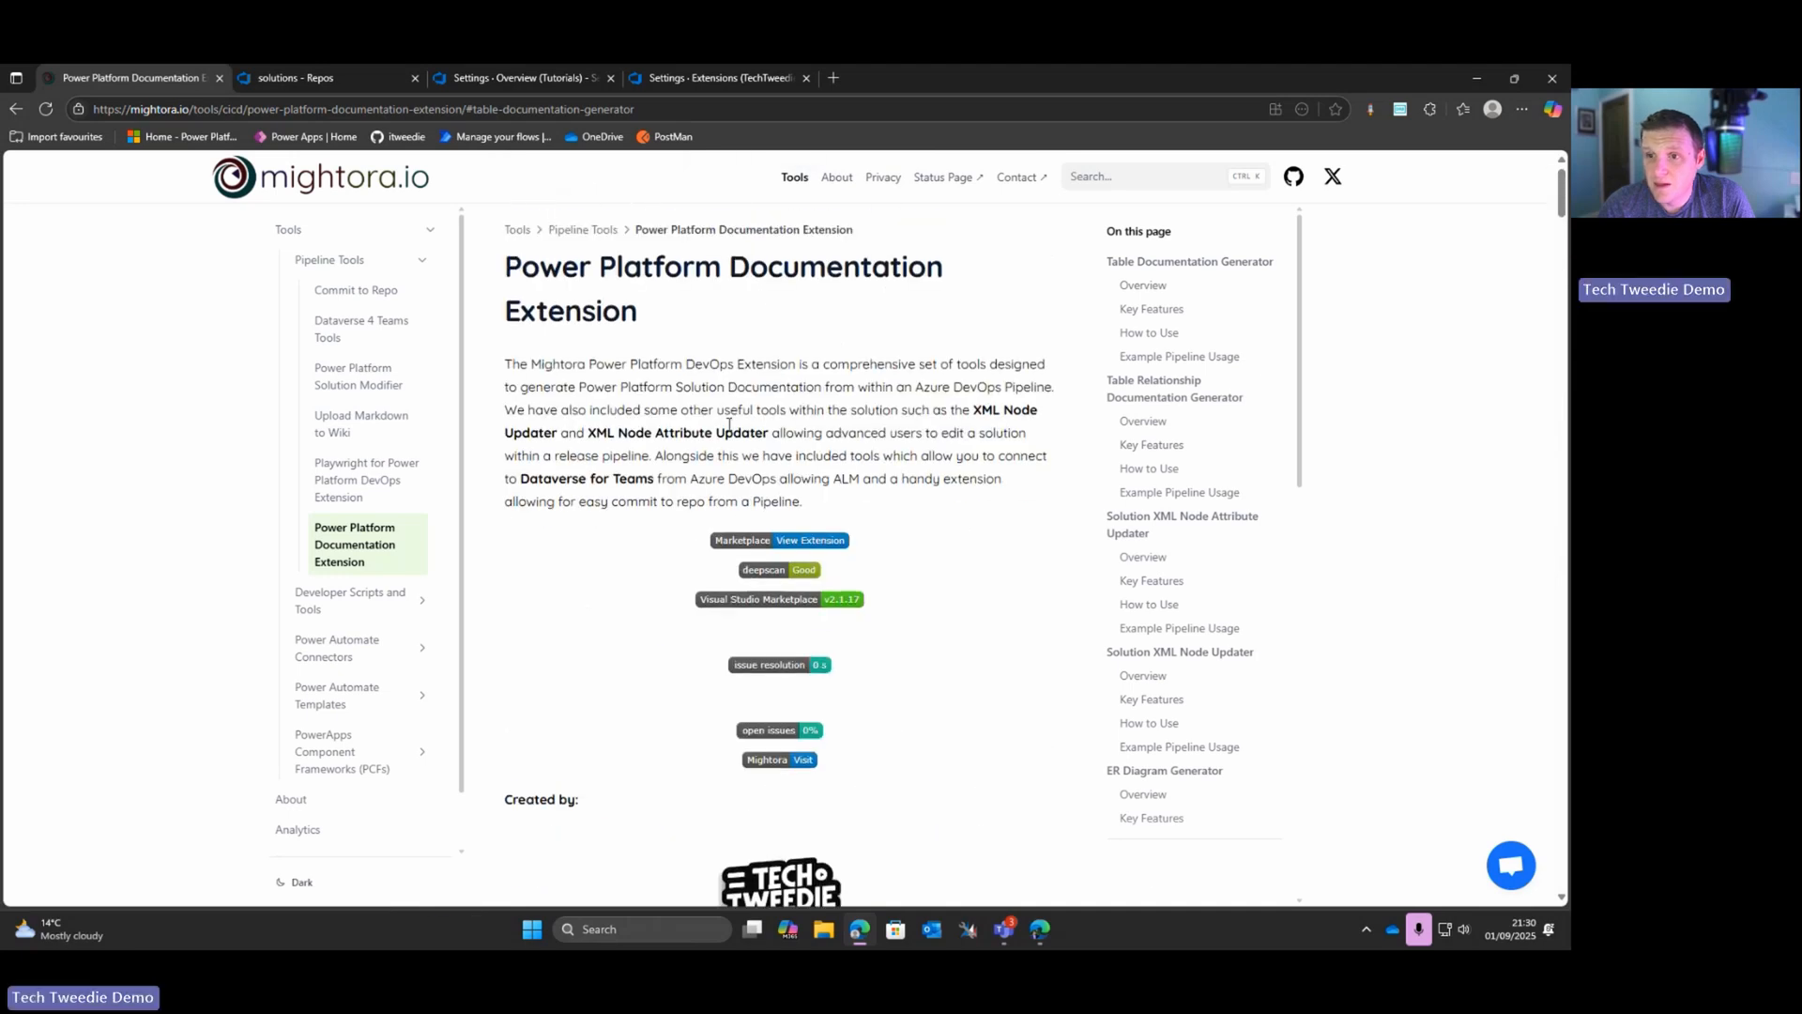
click(777, 541)
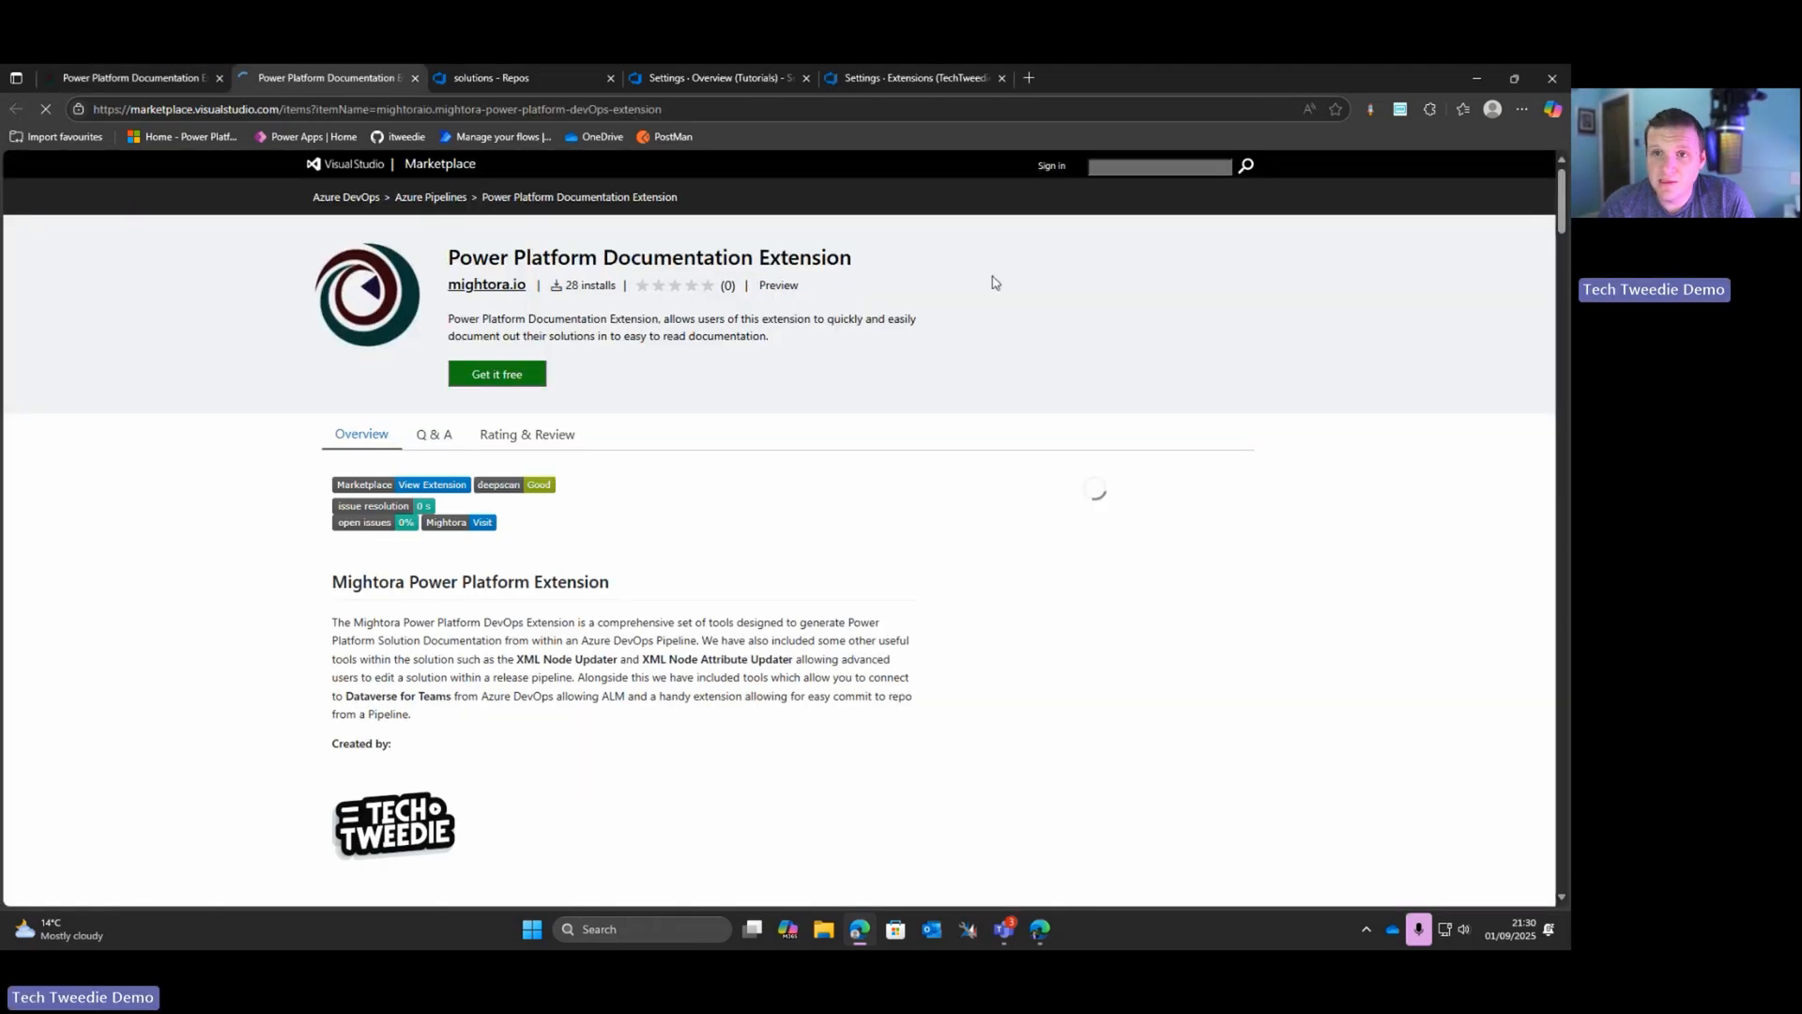
click(462, 378)
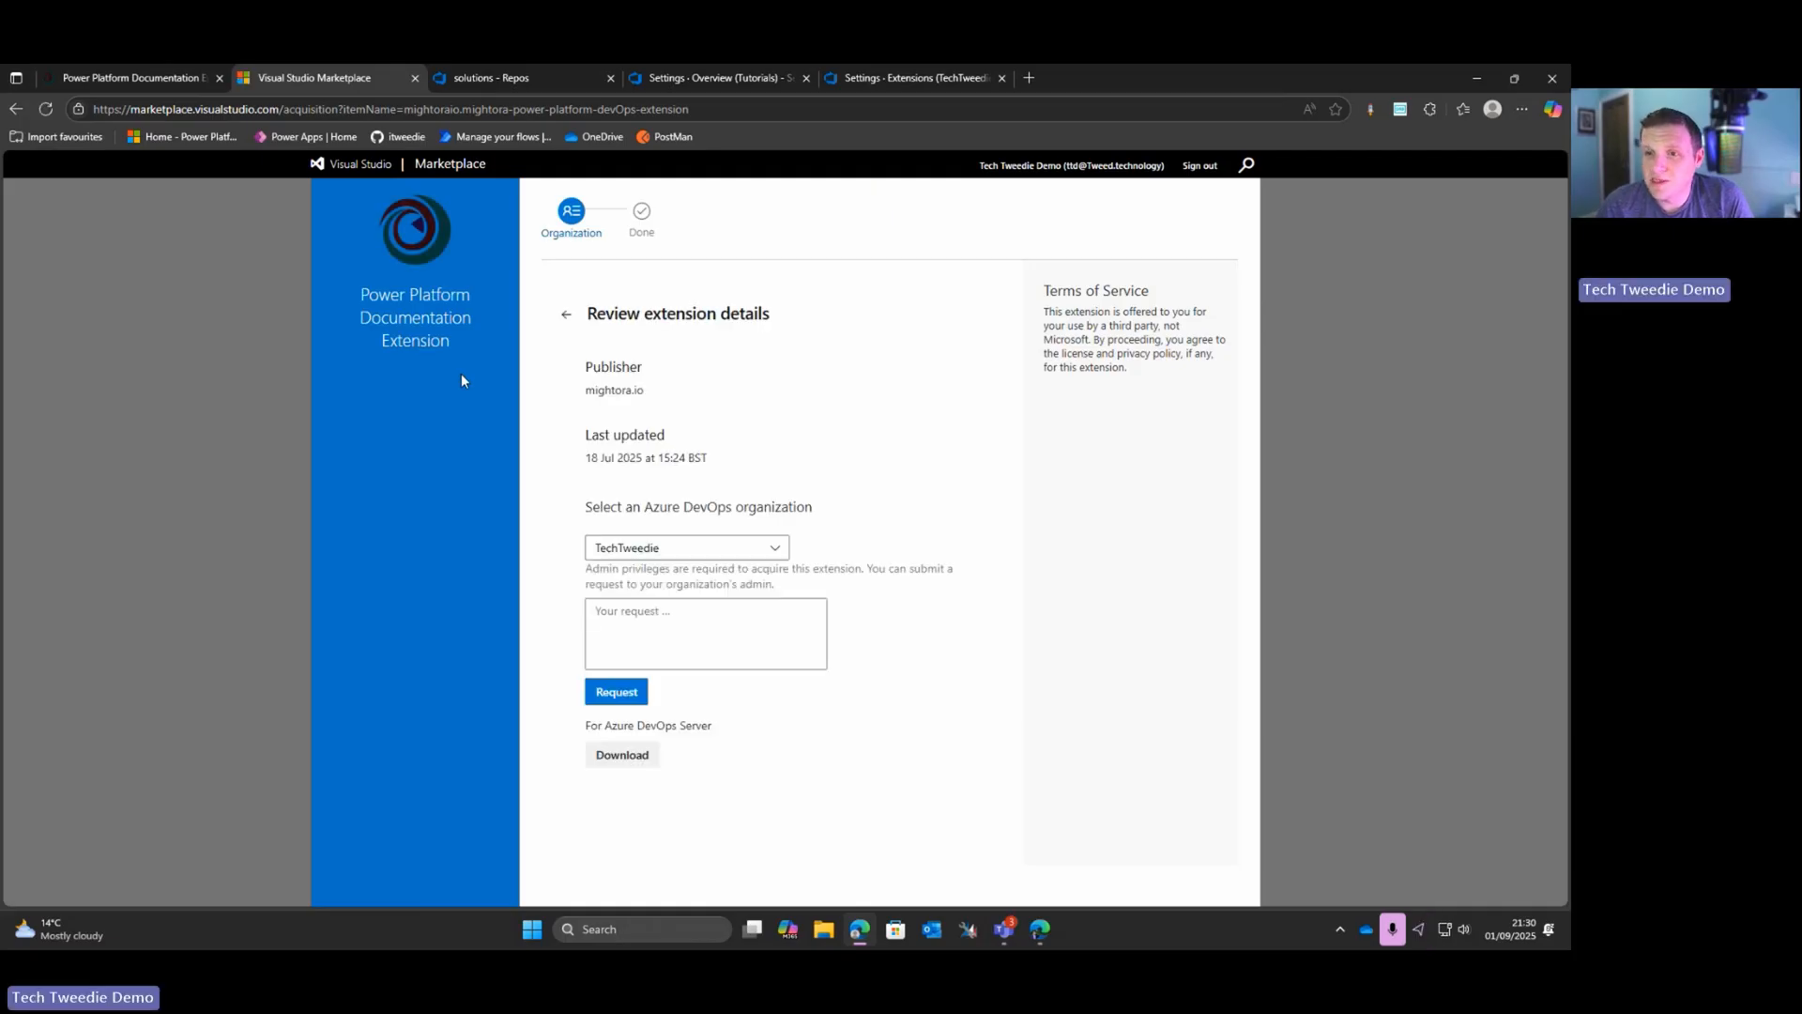
Step: Submit an install request for the TechTweedie organization with the message "Please can we install this extension"
click(741, 544)
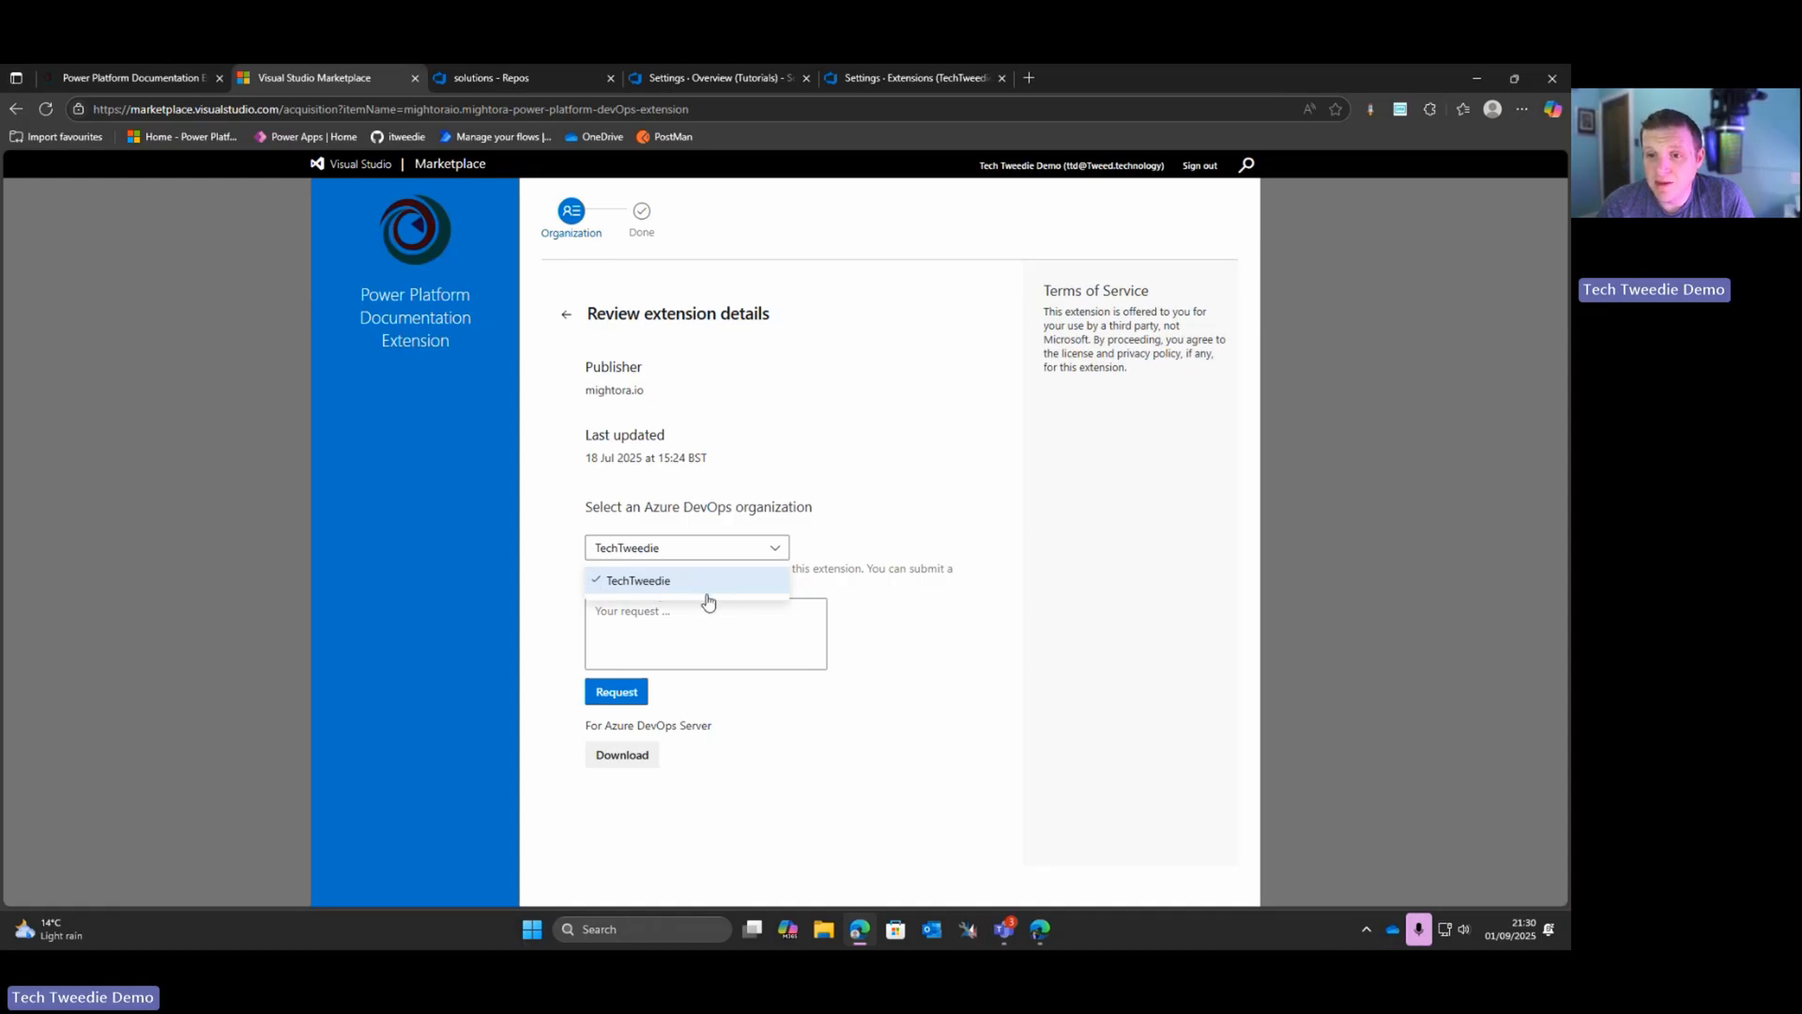
click(907, 605)
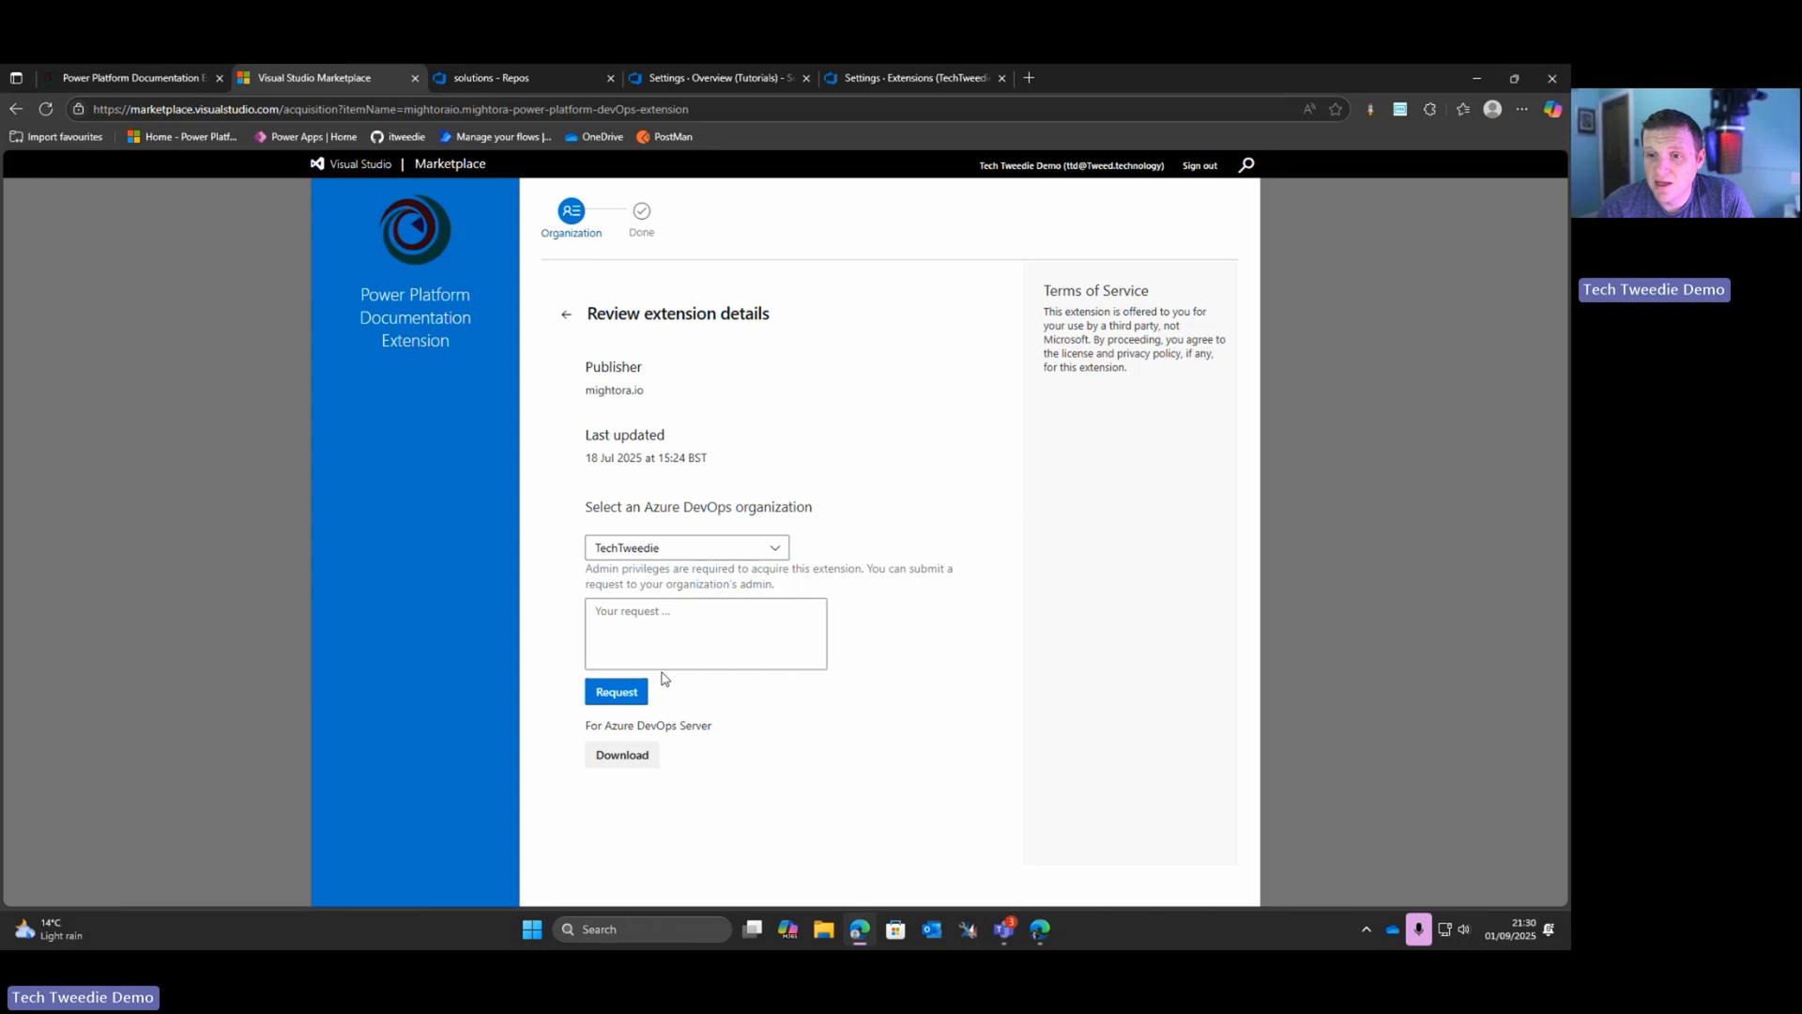
click(629, 630)
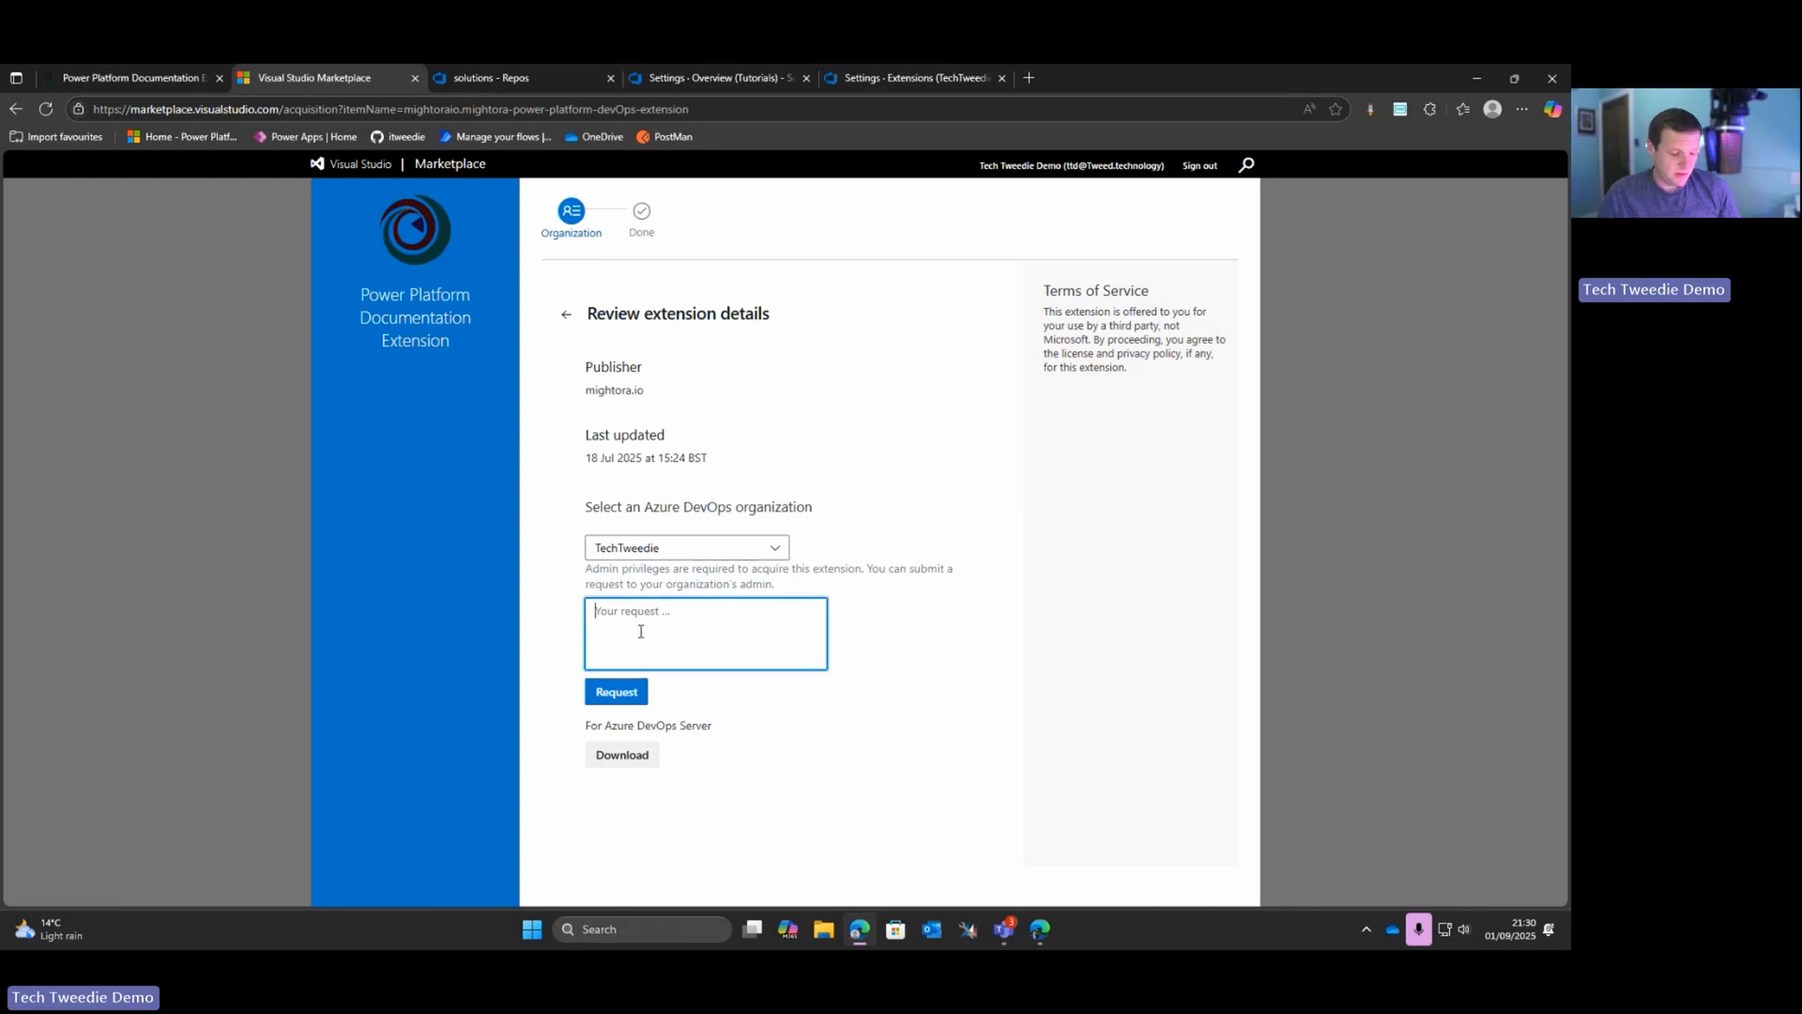
text(Please can we install this extension)
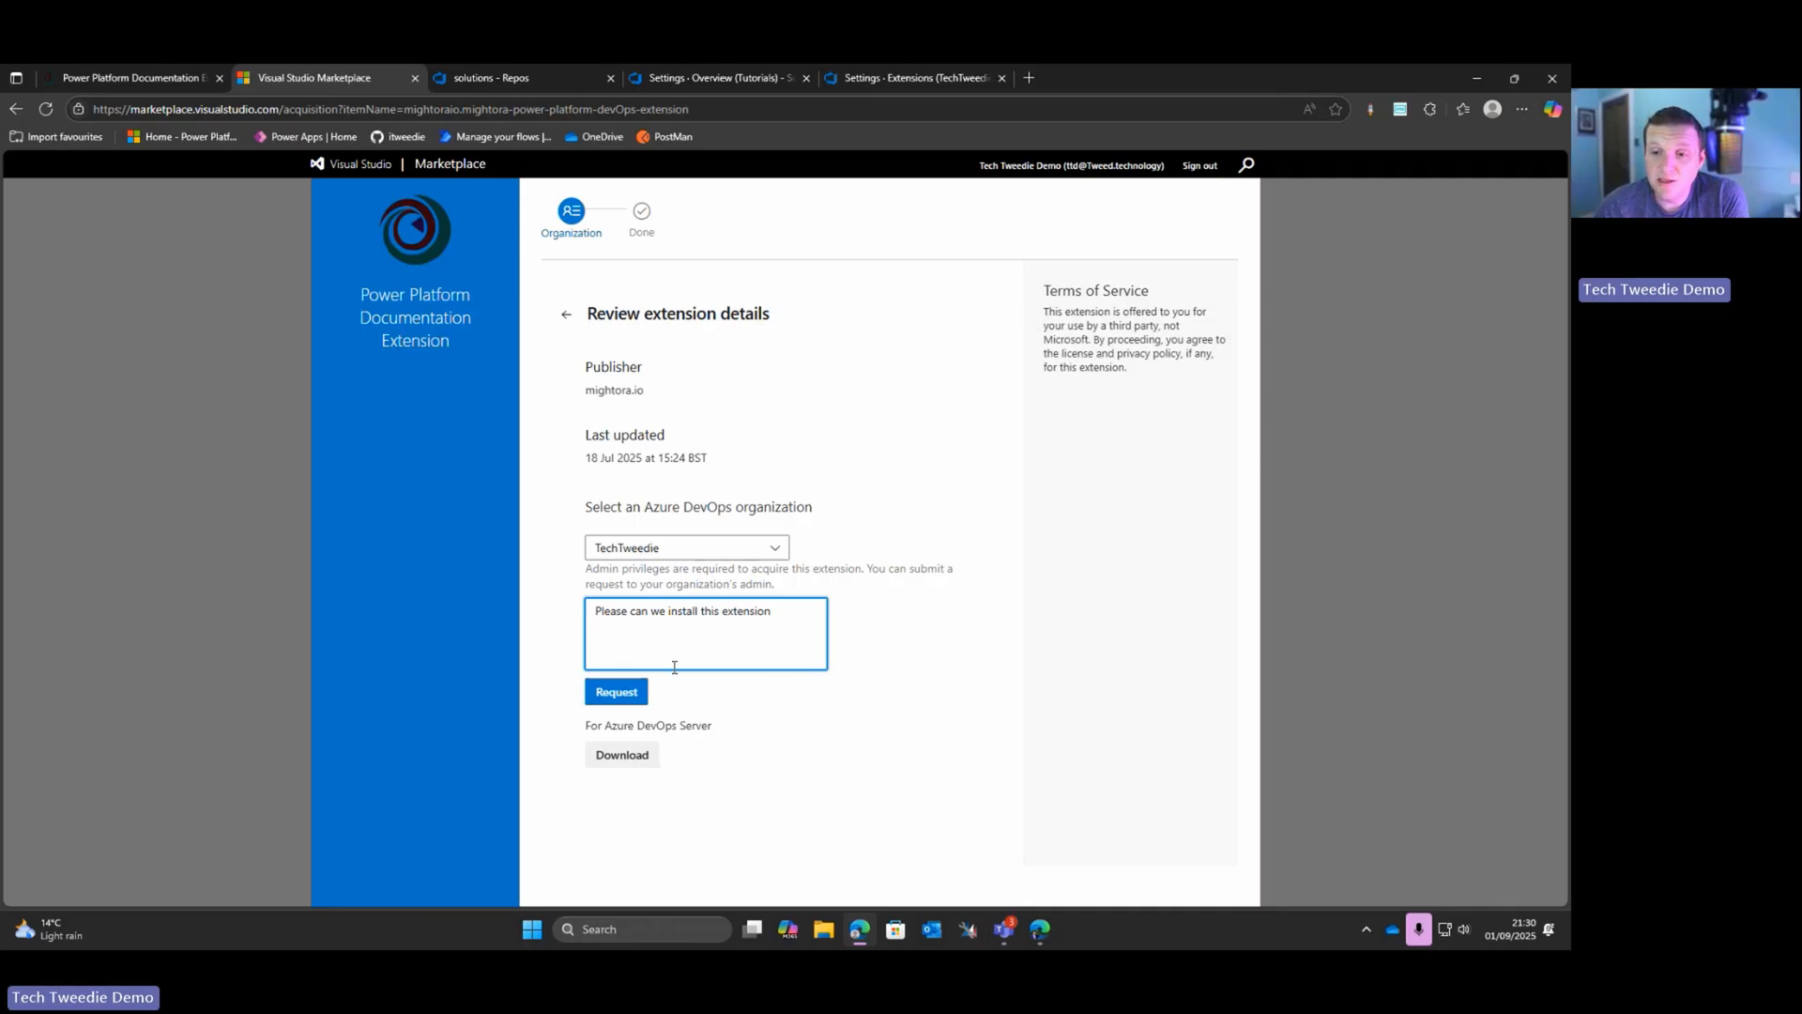
click(617, 695)
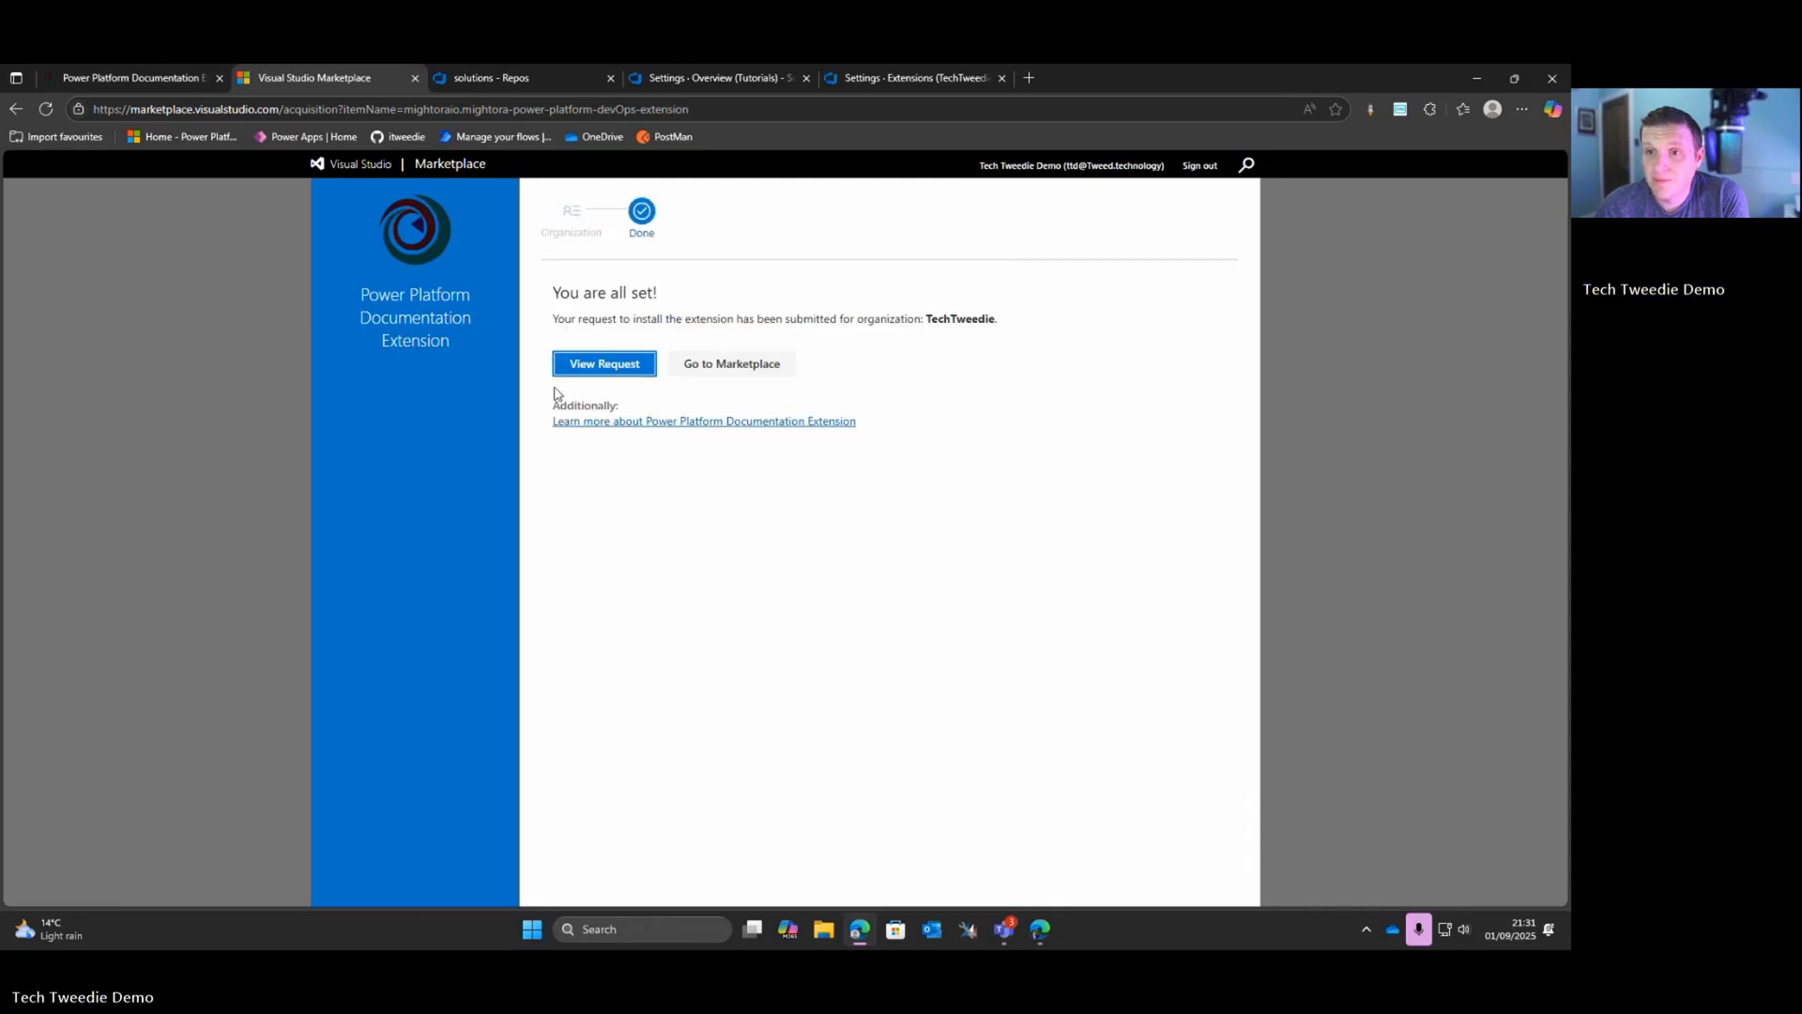
Step: View the submitted request in the organization's extension settings and copy the page address
click(582, 364)
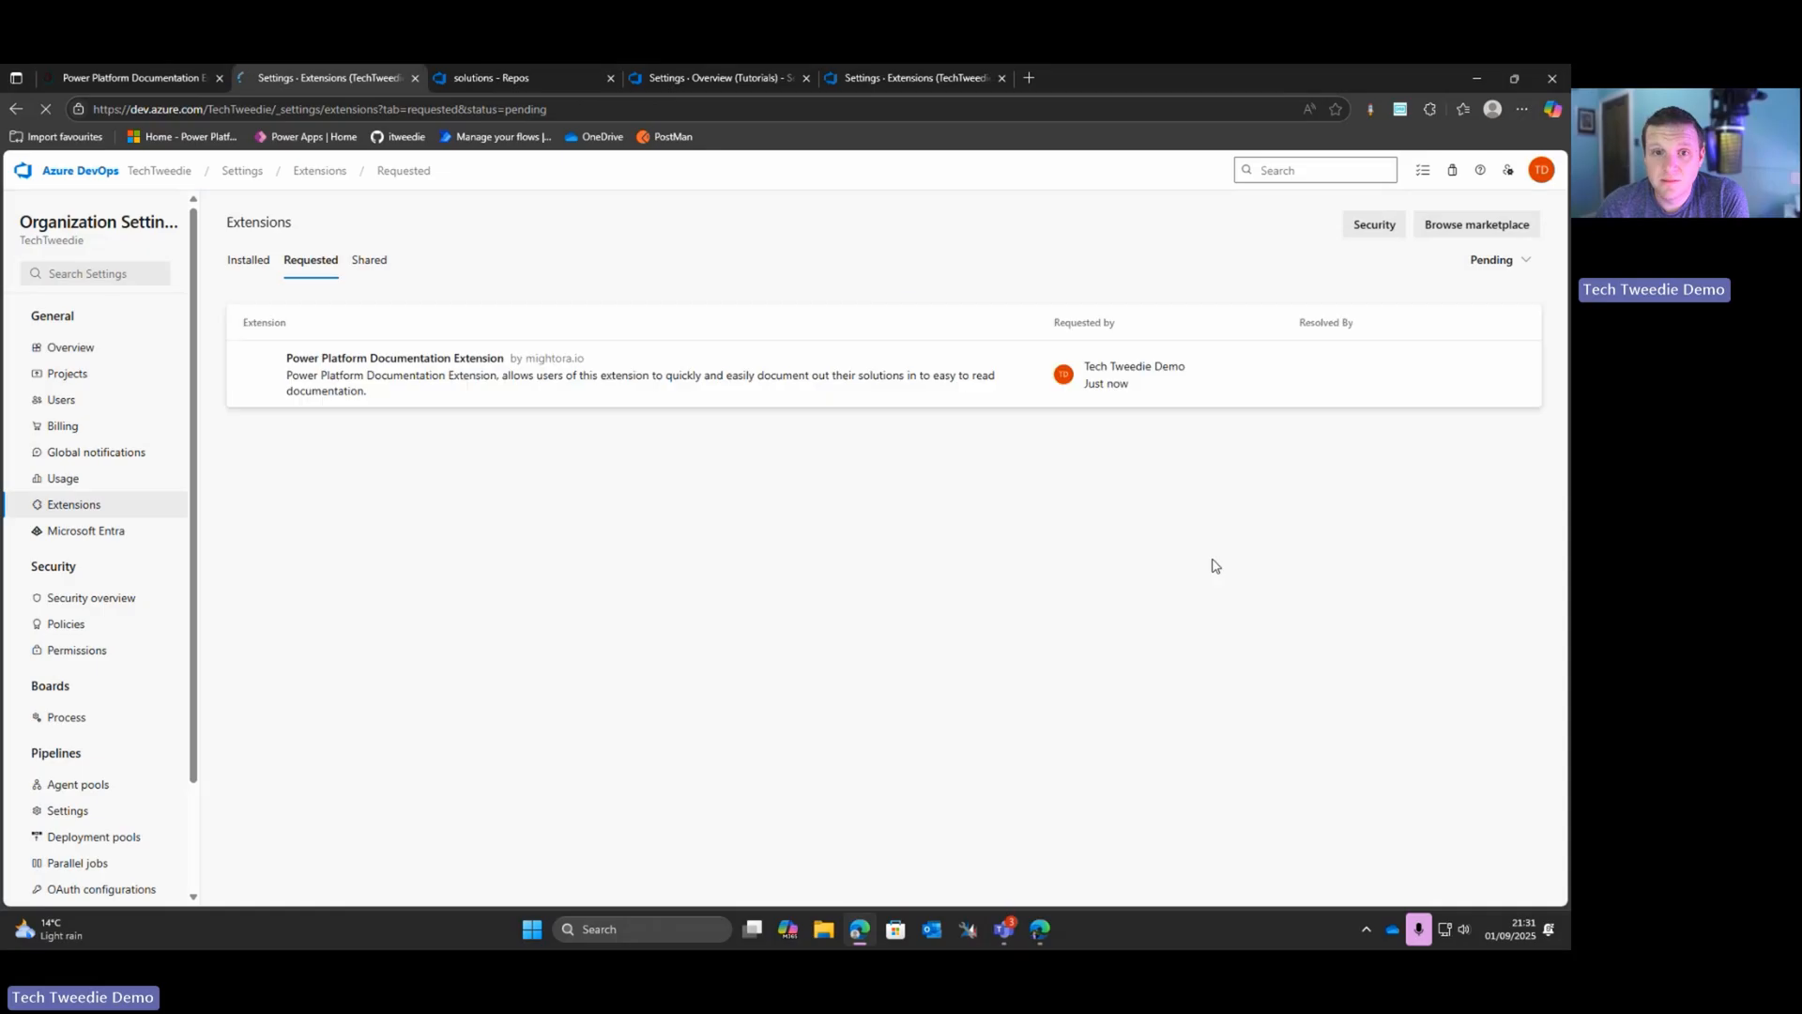
click(488, 109)
right_click(488, 109)
click(601, 291)
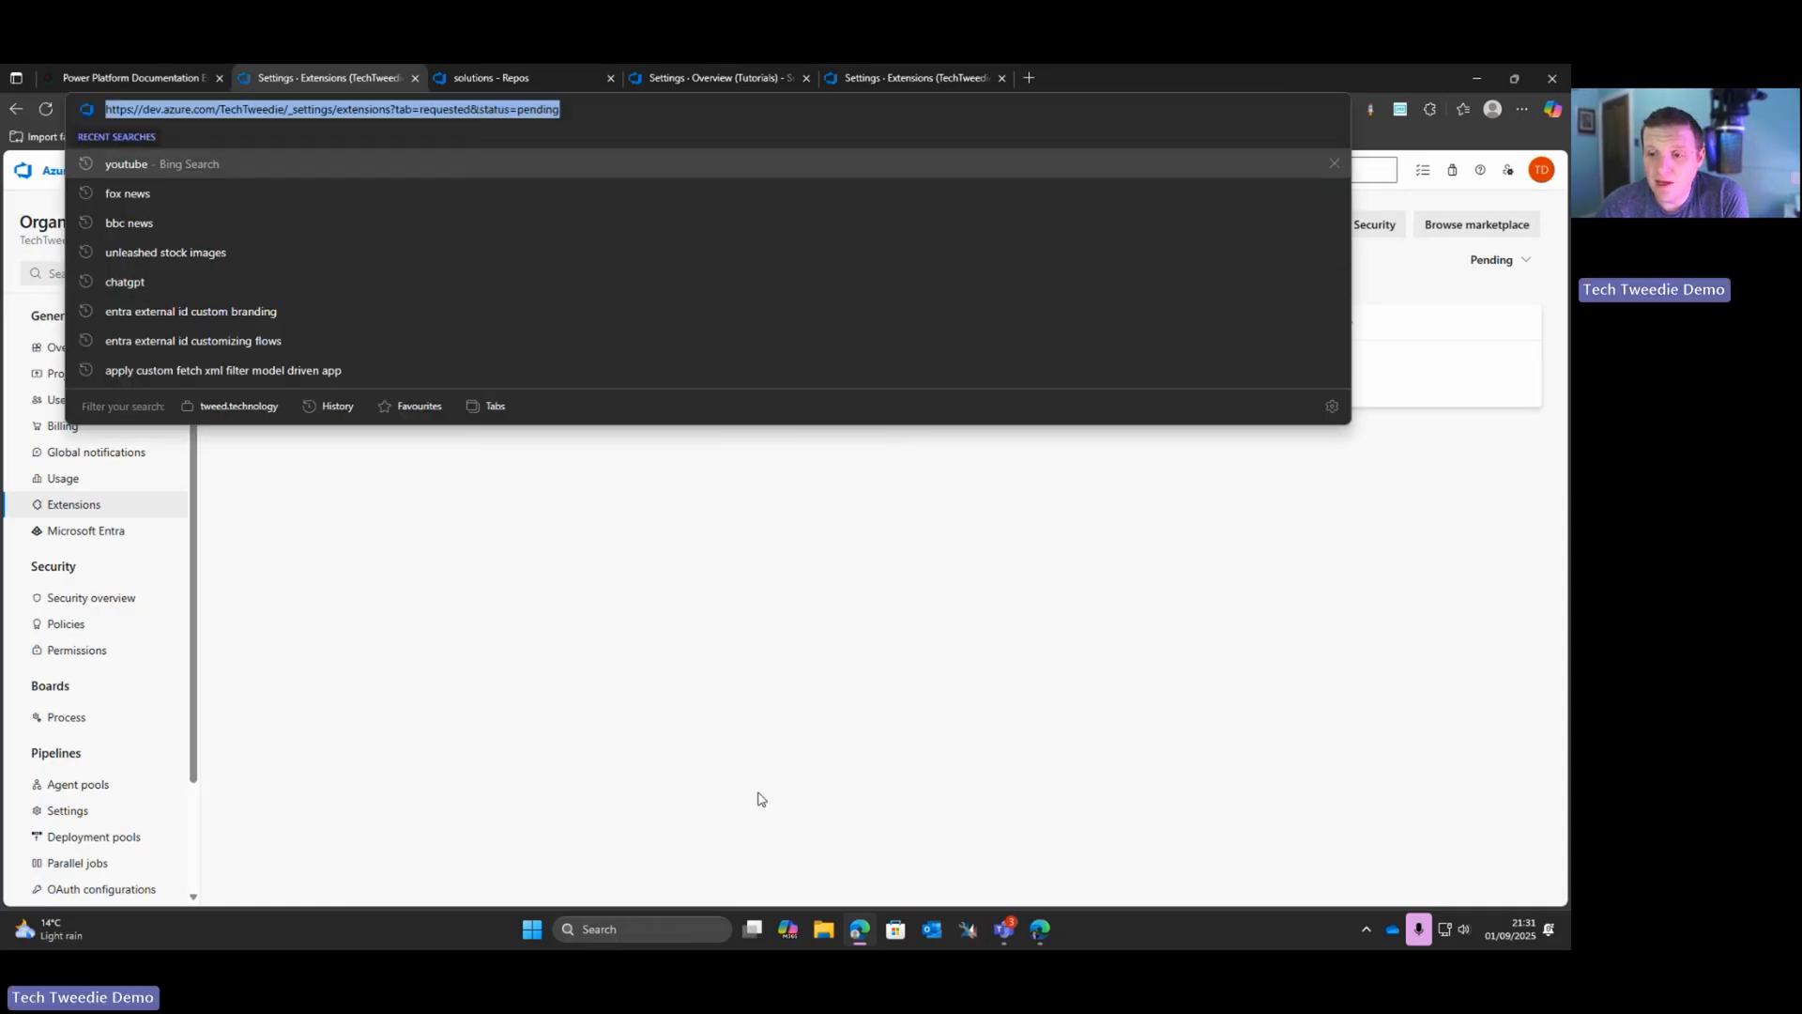
click(756, 796)
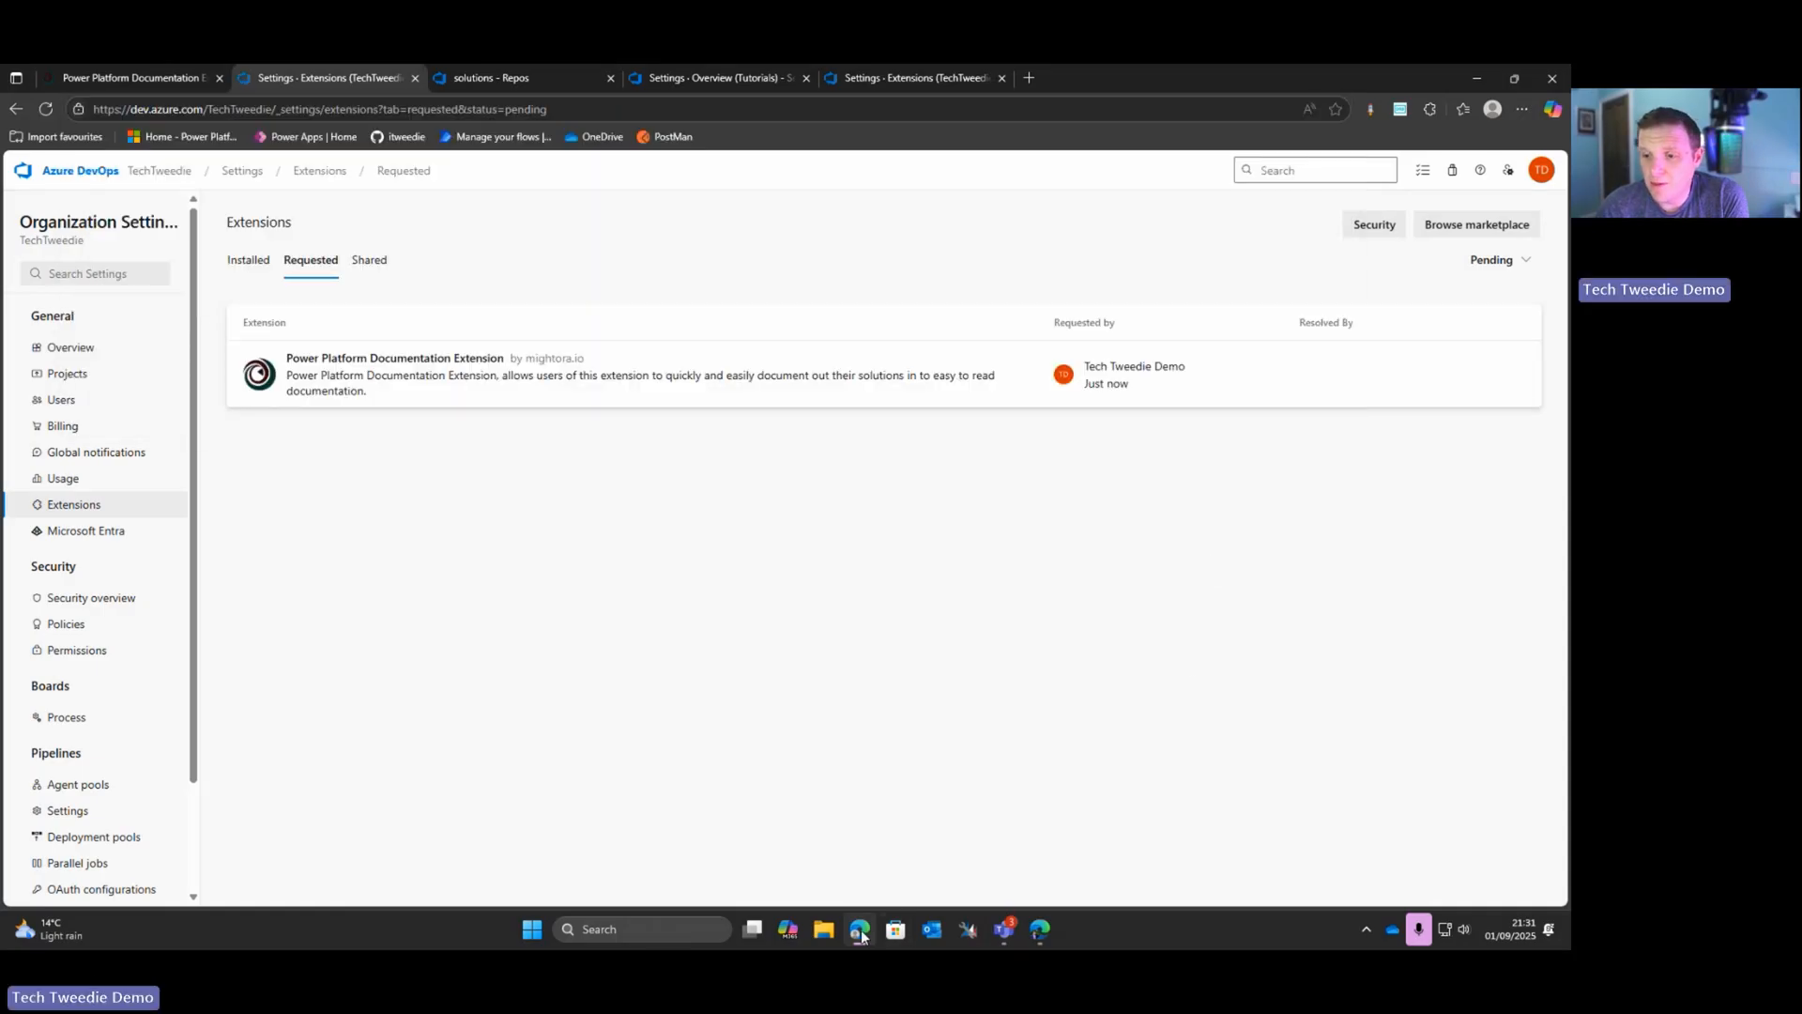
Step: Switch to another browser profile and show the TechTweedie organization's pending extension requests in its window
click(1492, 109)
click(1358, 394)
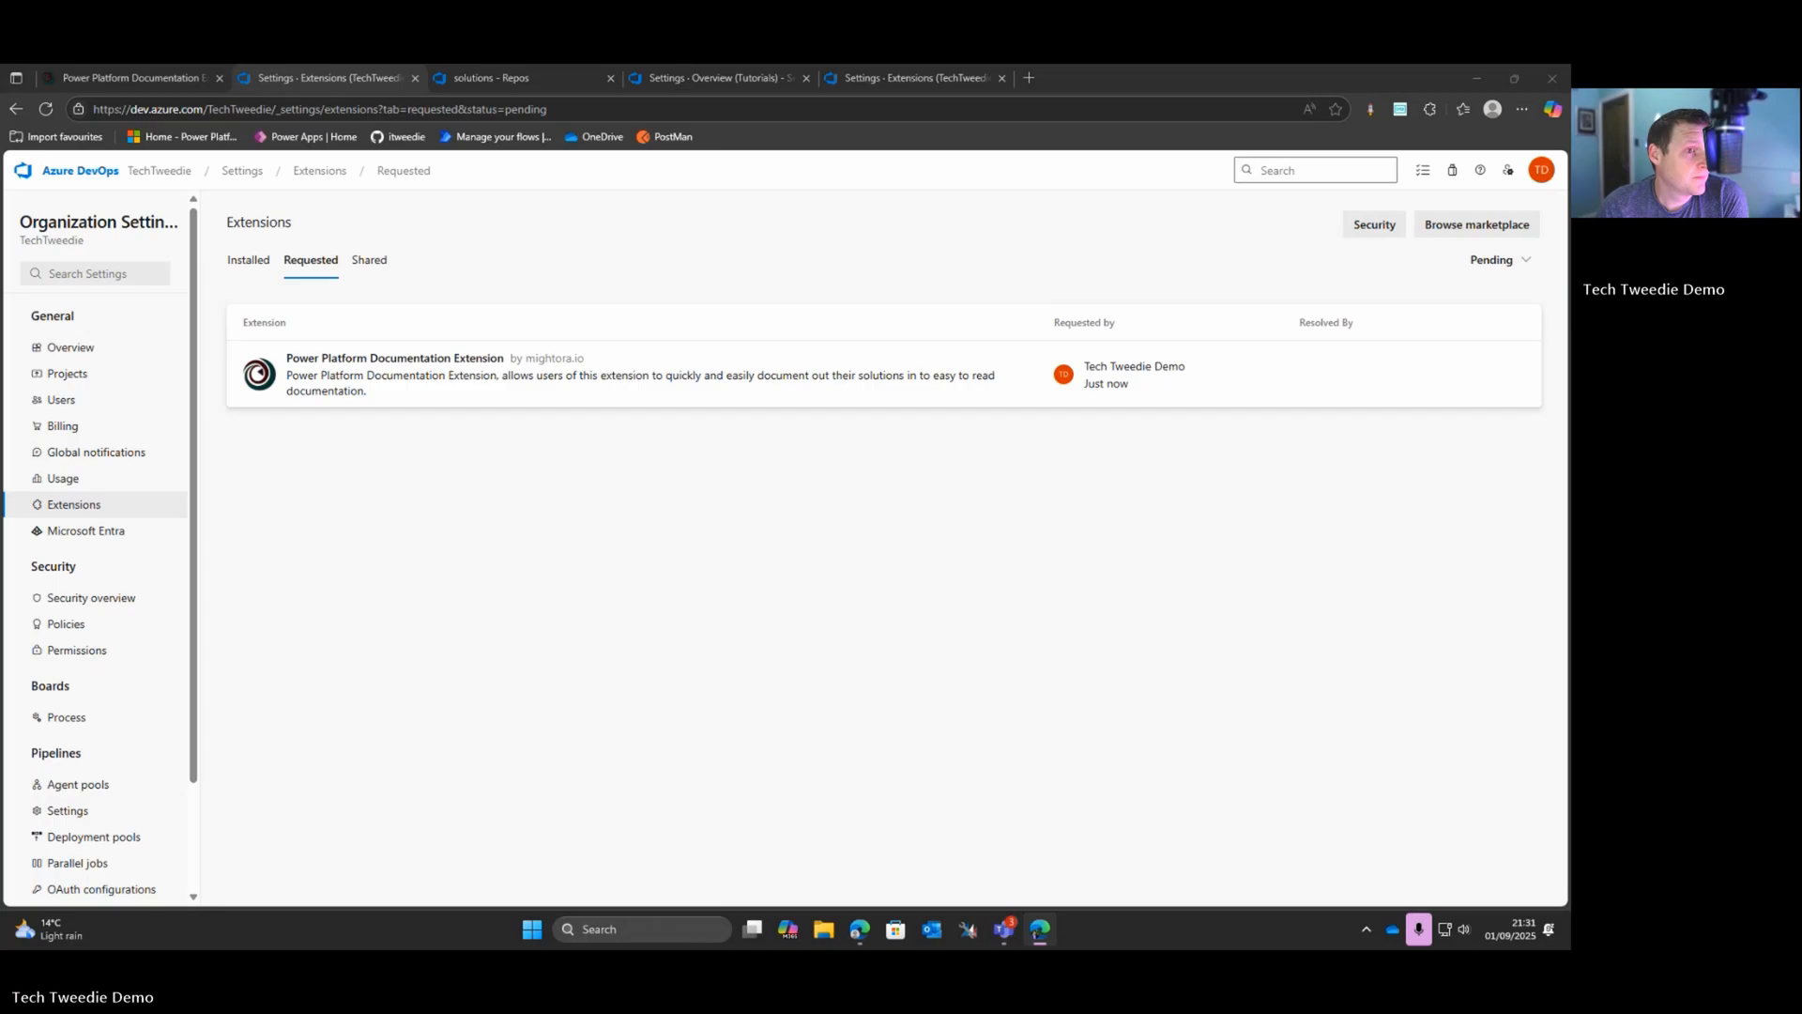
drag(406, 362, 620, 65)
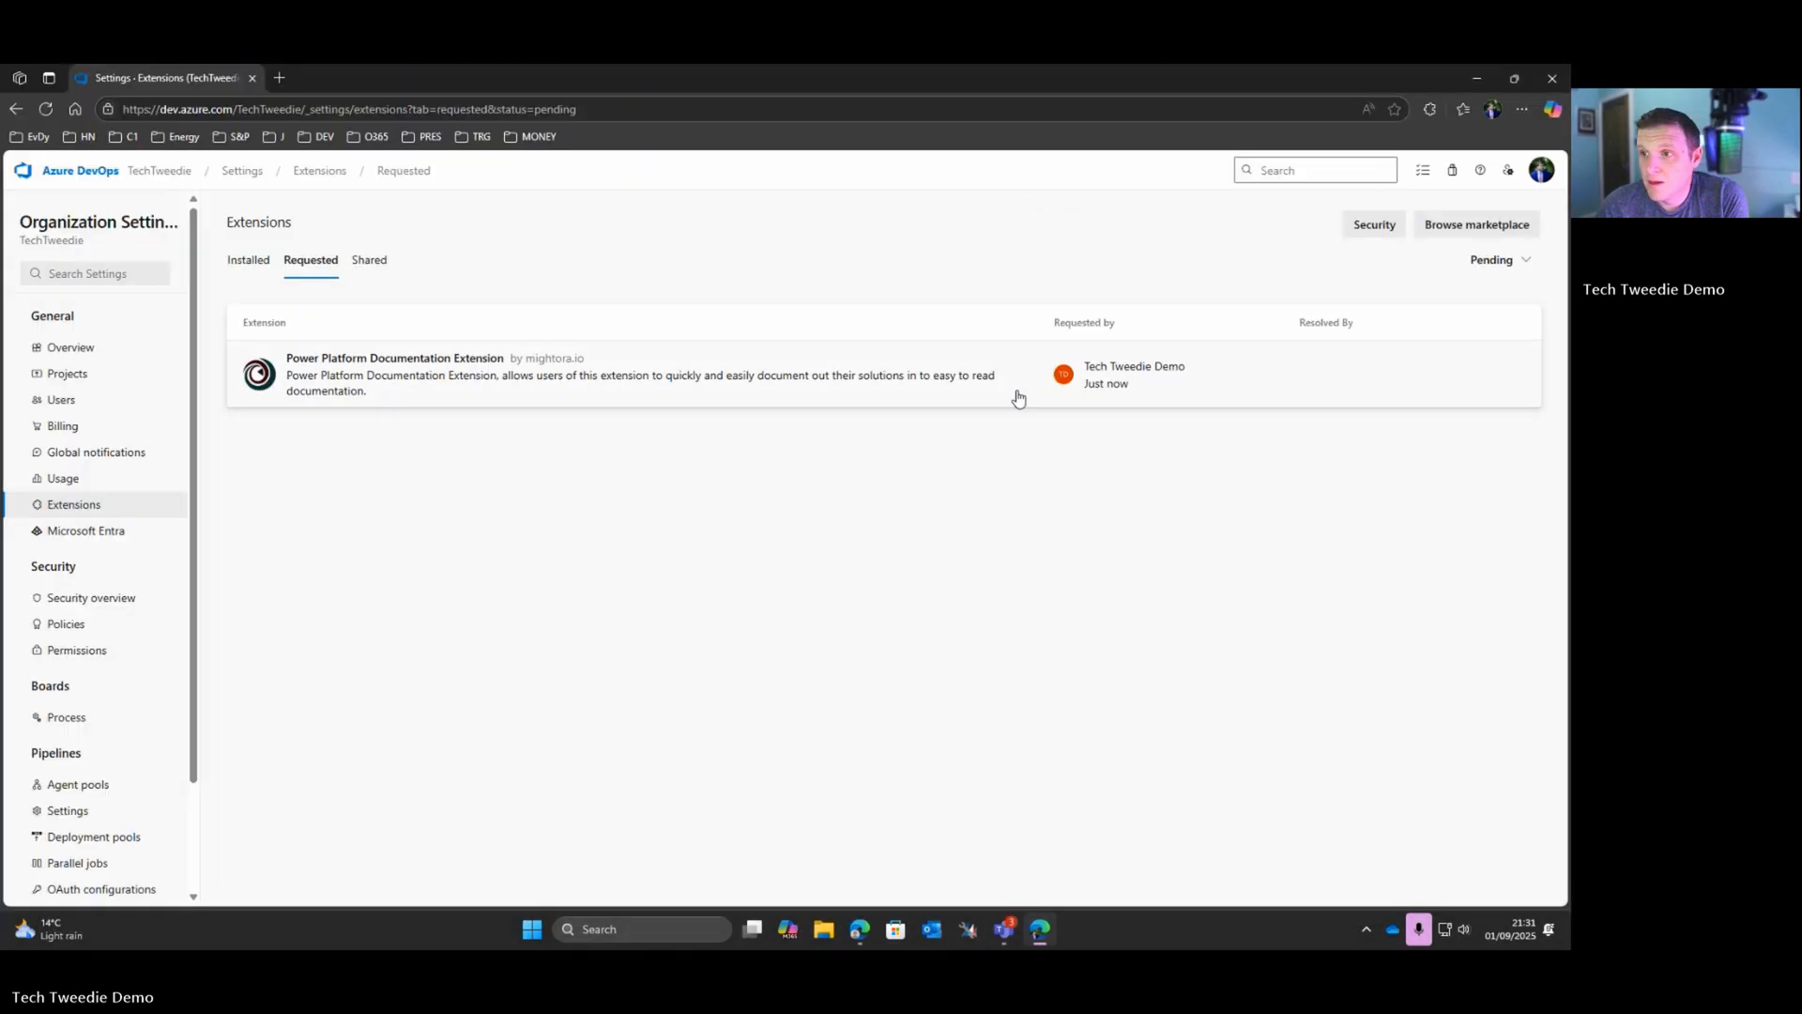
Step: Approve the pending Power Platform Documentation Extension request and install the extension in the TechTweedie organization
click(361, 376)
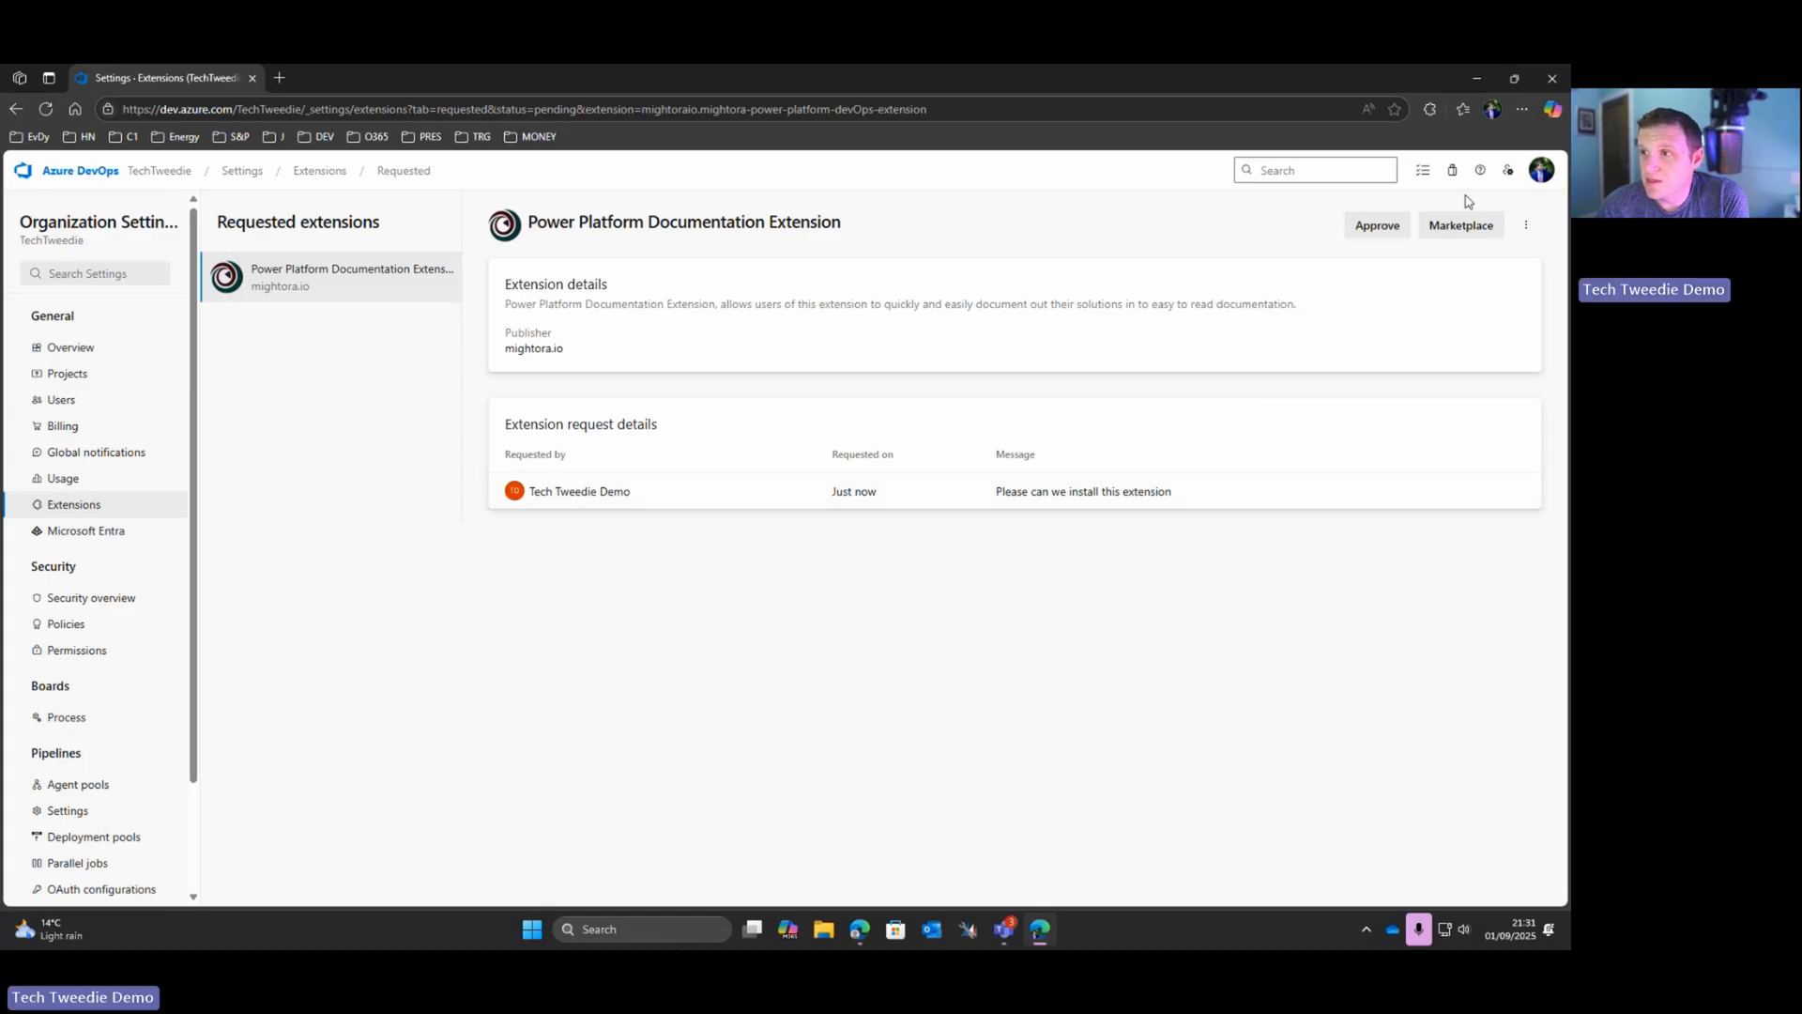
click(1377, 226)
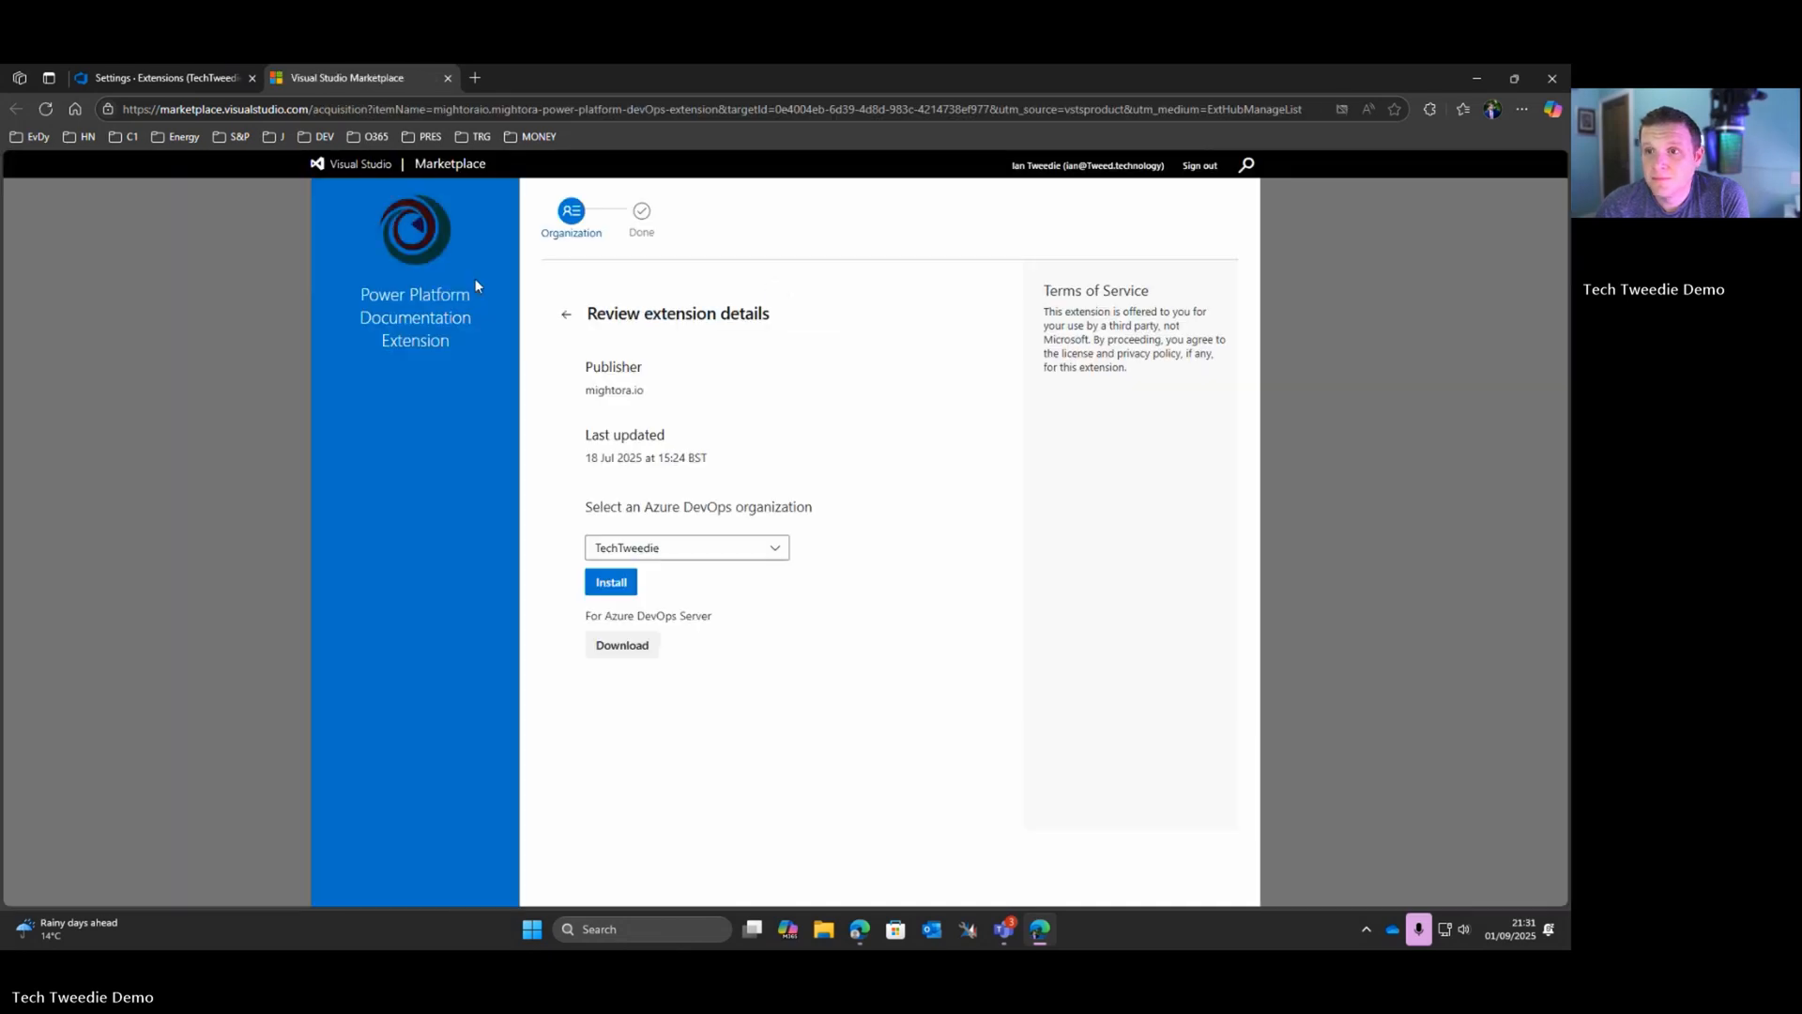
click(611, 582)
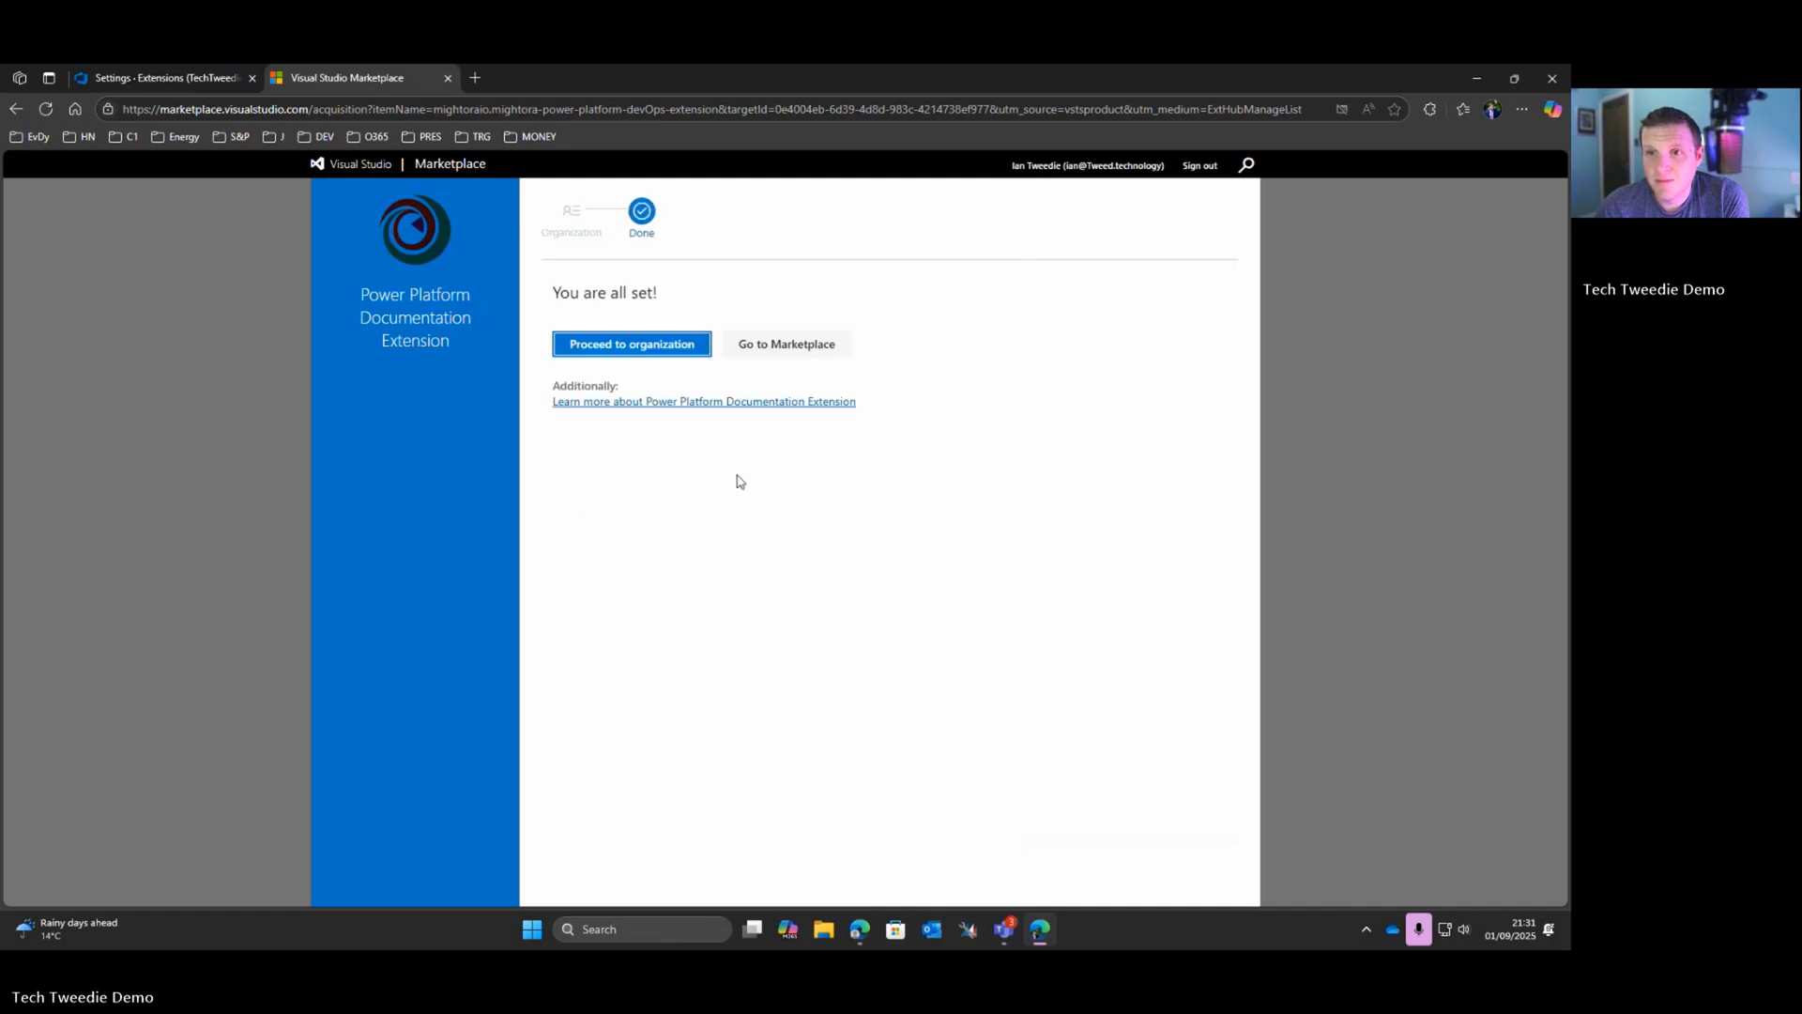
Step: Proceed to the organization and open the Tutorials project's "Dataverse - Backup" pipeline for editing
click(624, 347)
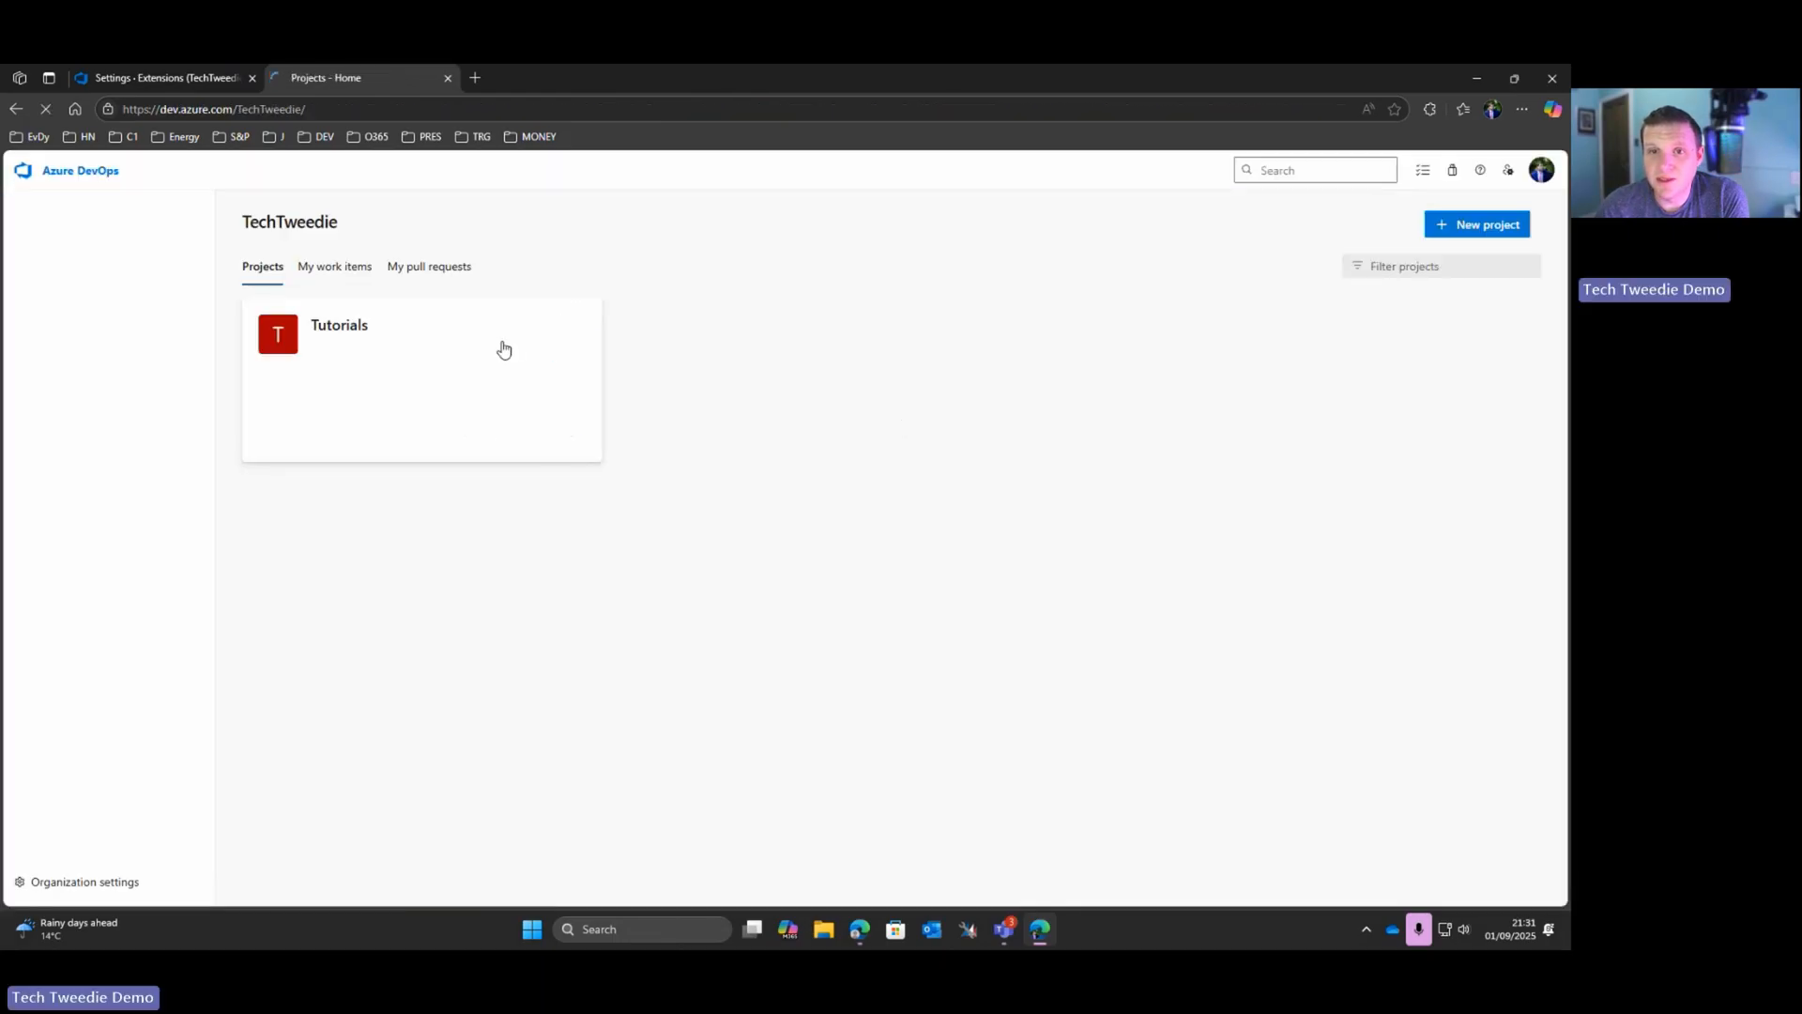
click(320, 332)
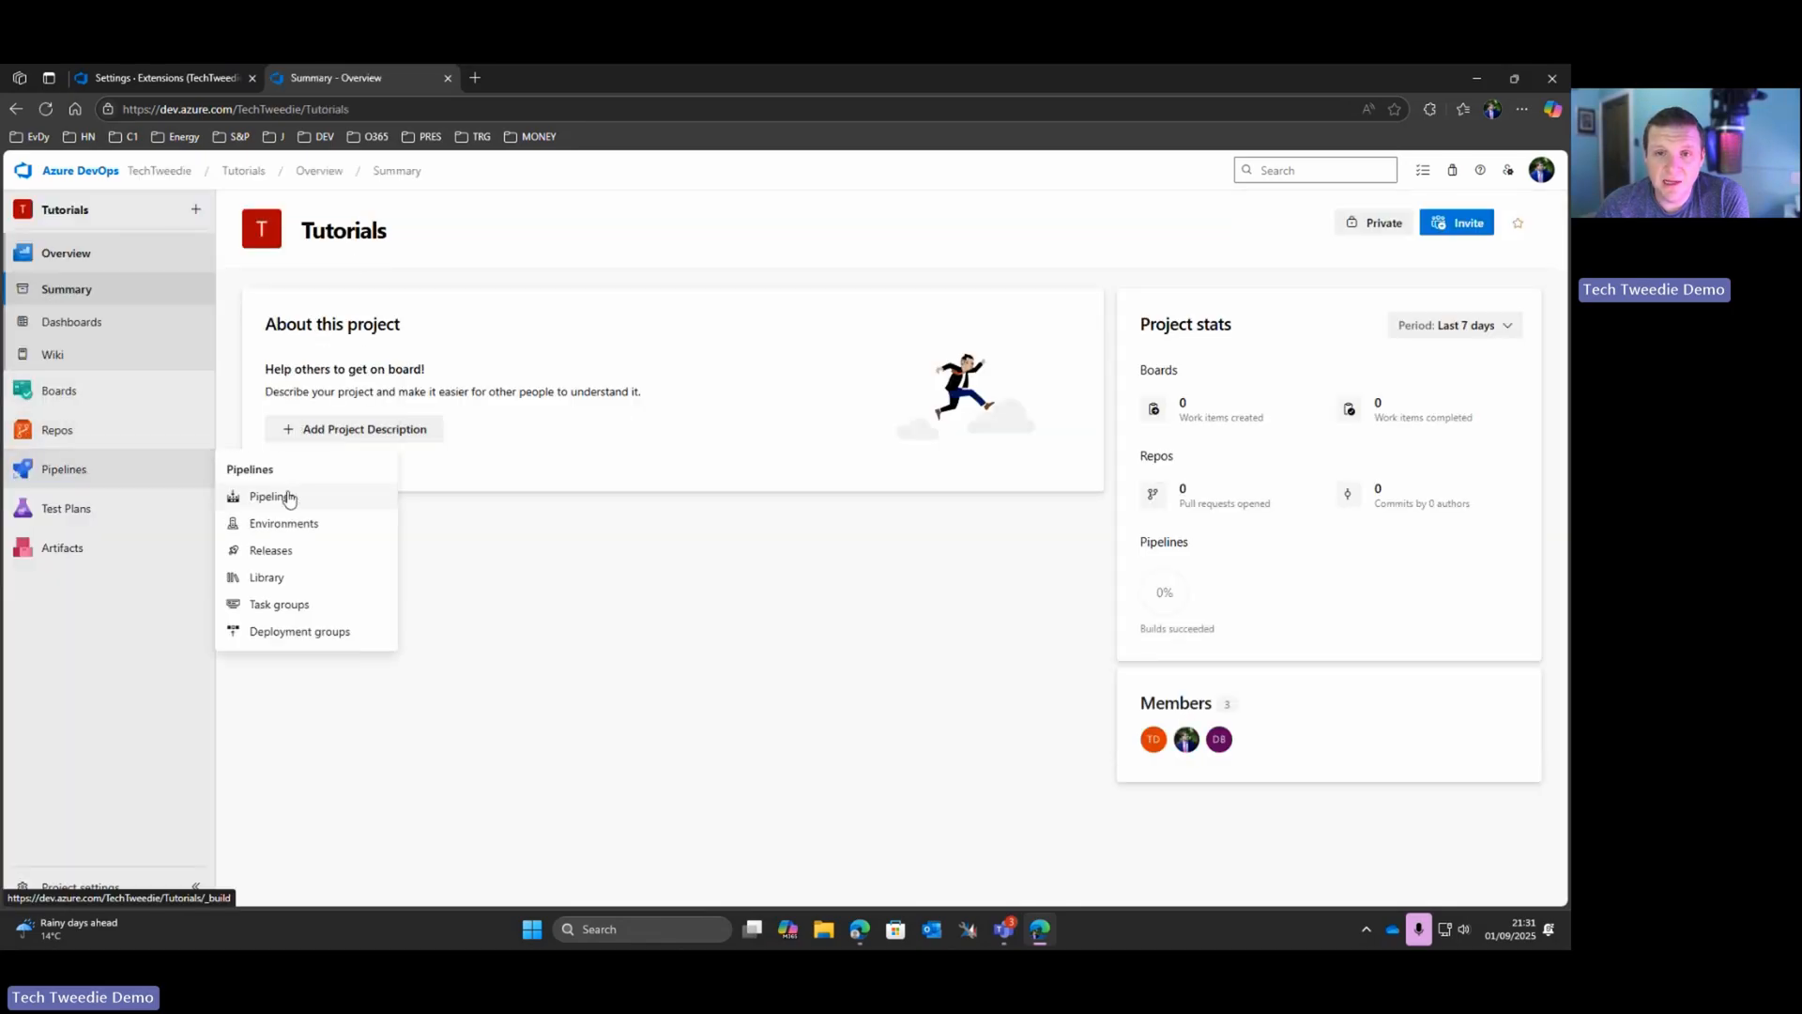
click(286, 498)
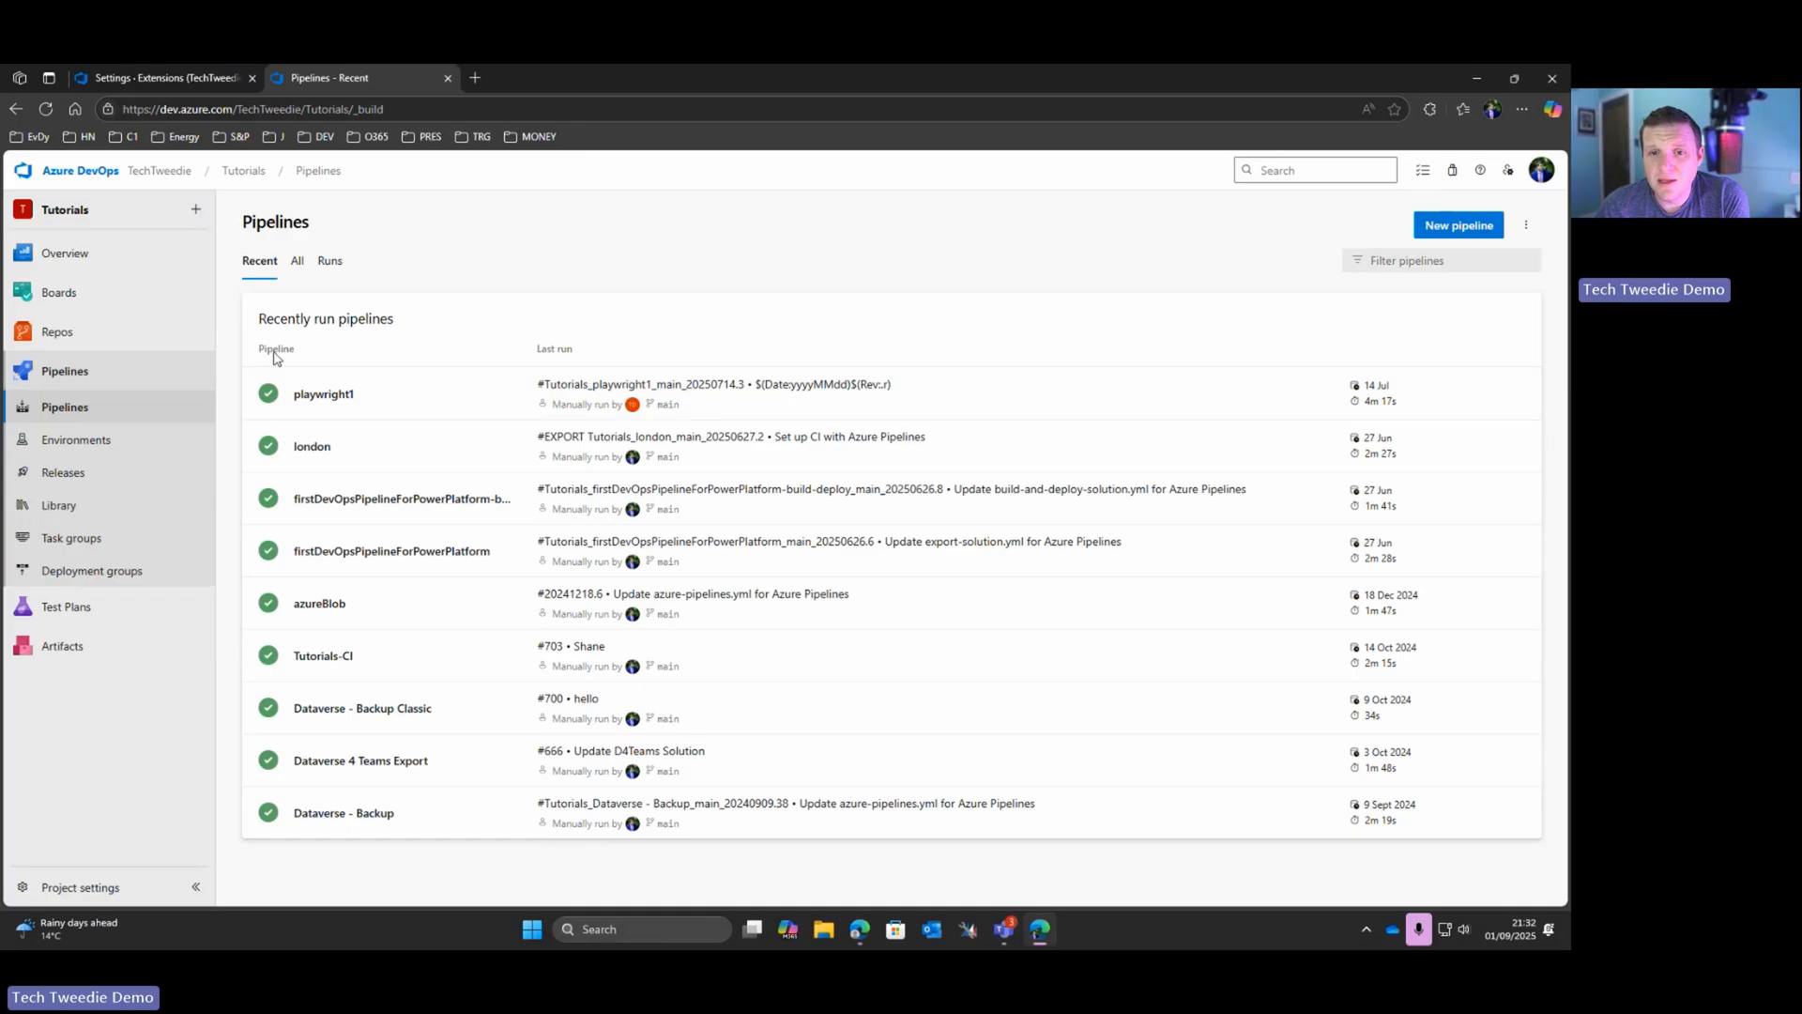
mouse_move(188, 333)
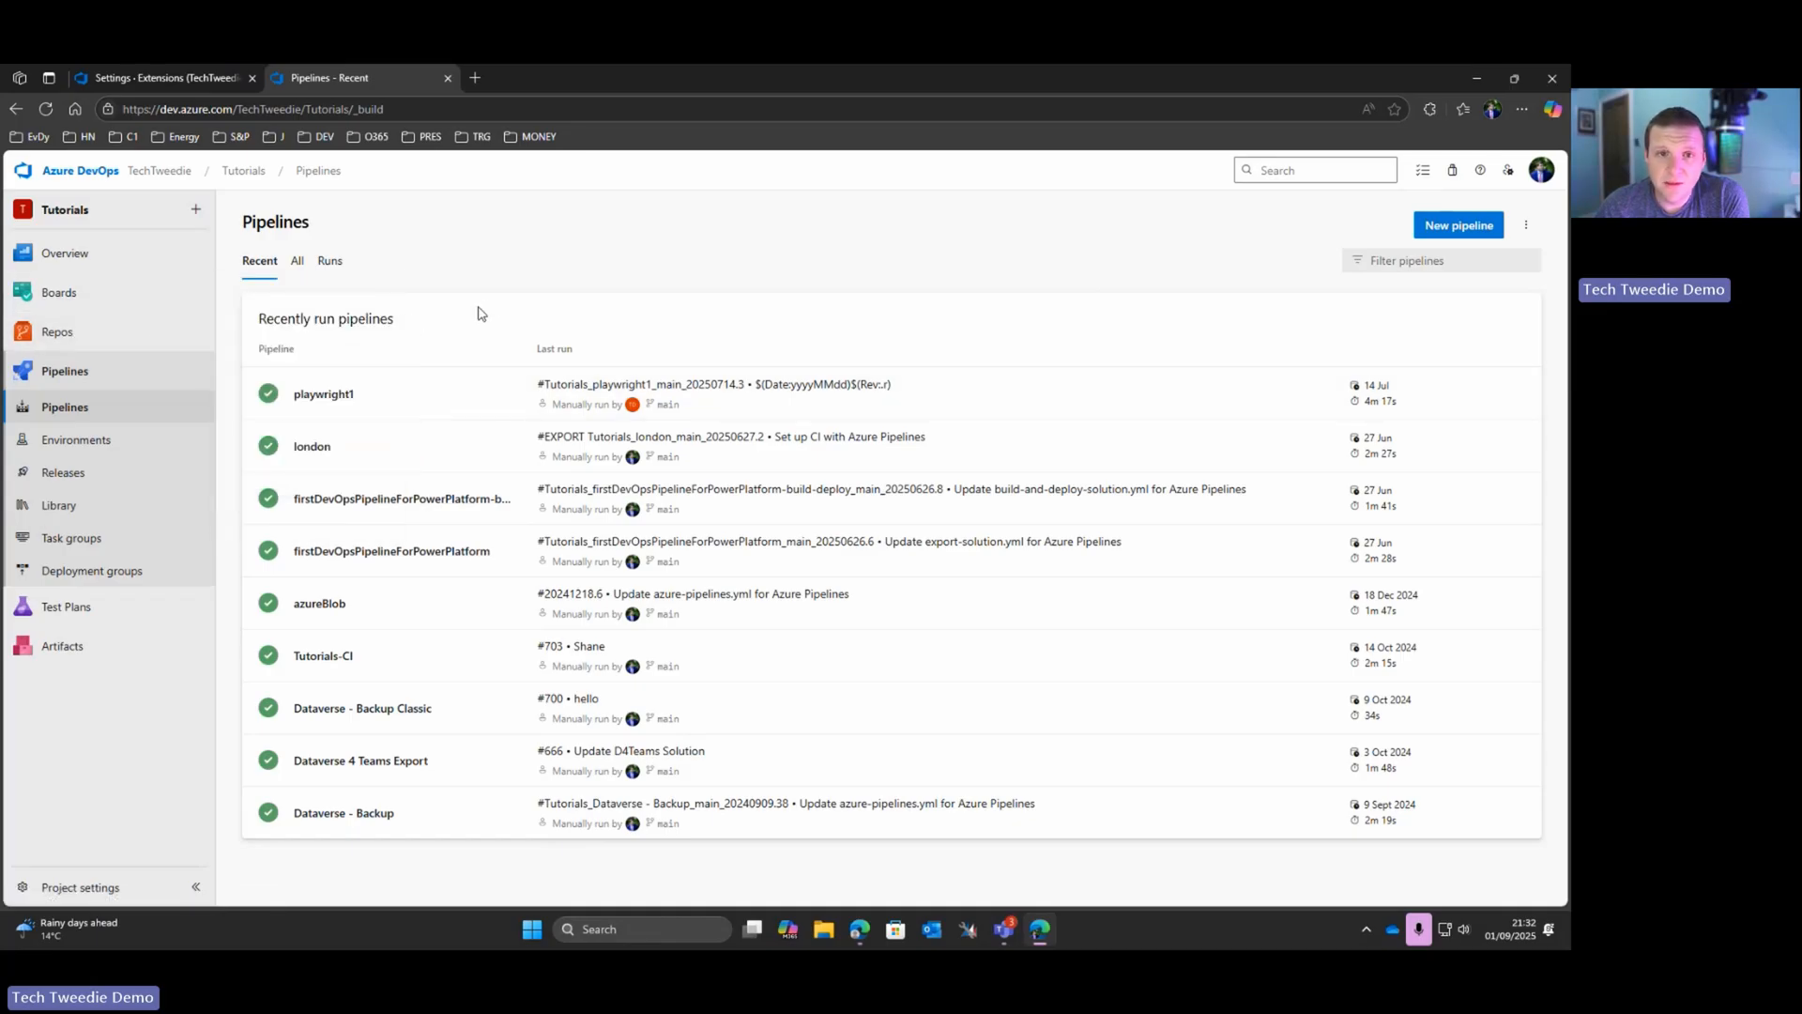
mouse_move(63, 340)
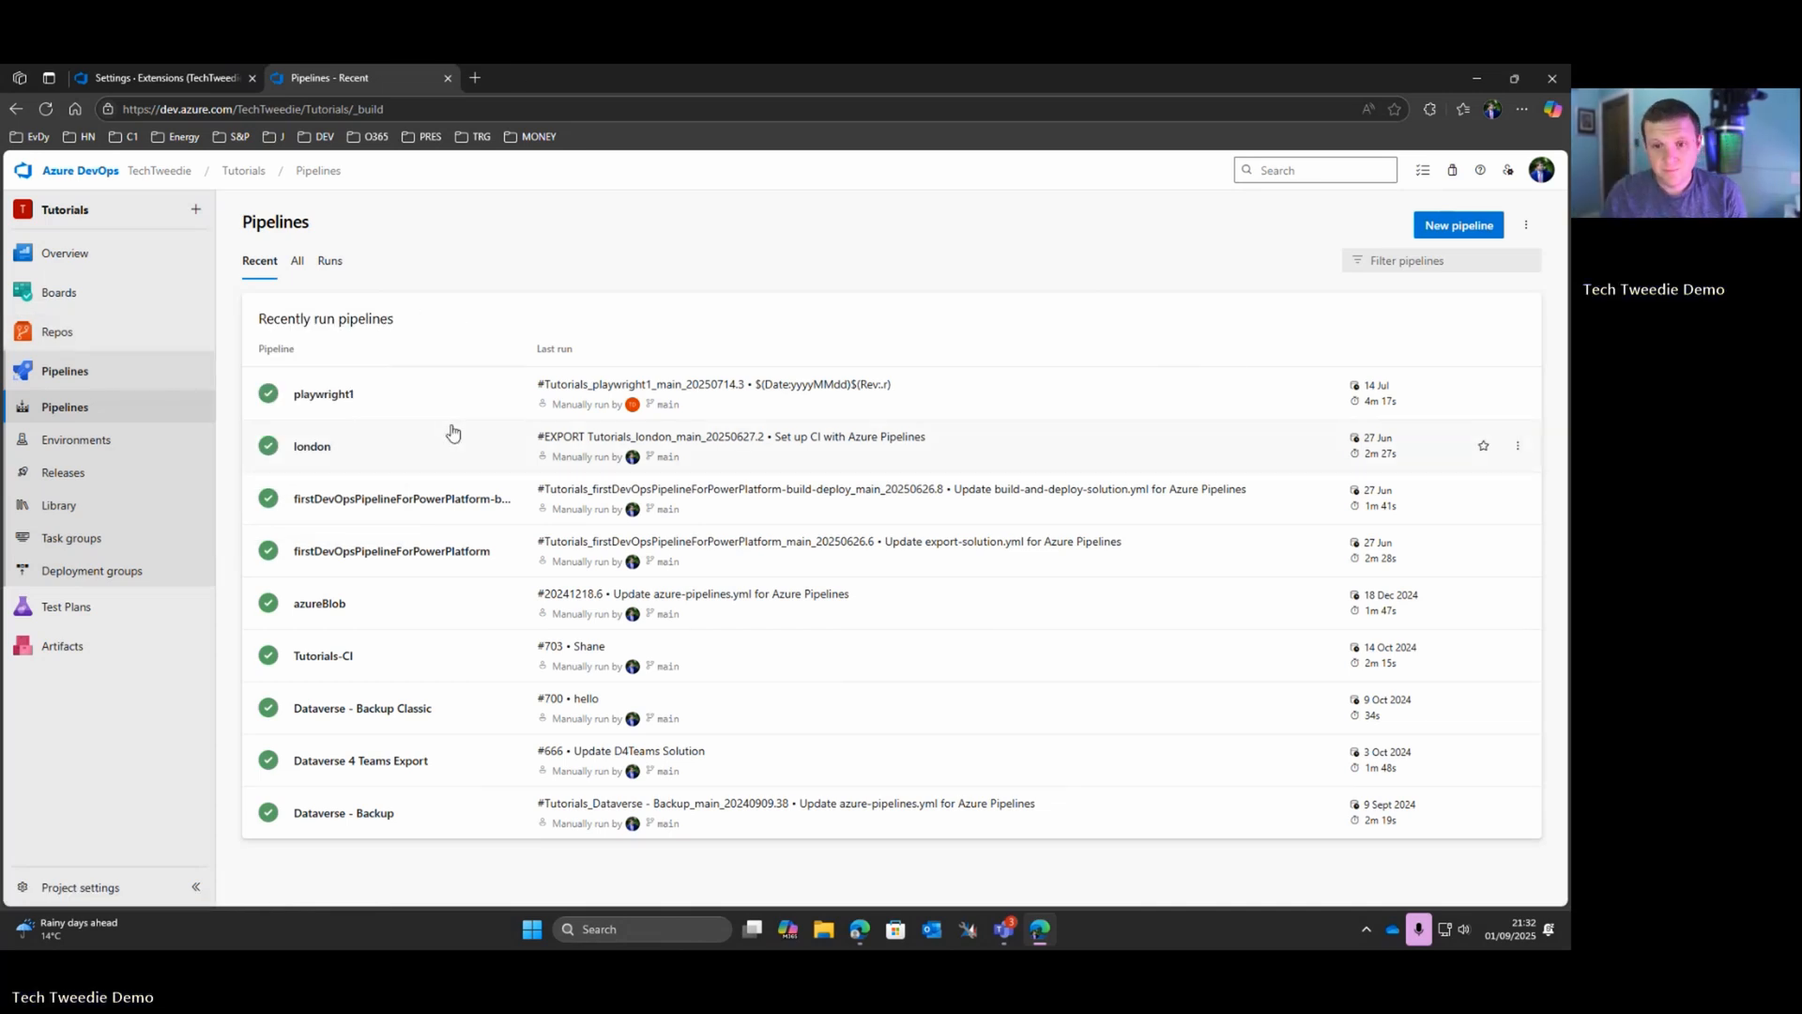
click(349, 814)
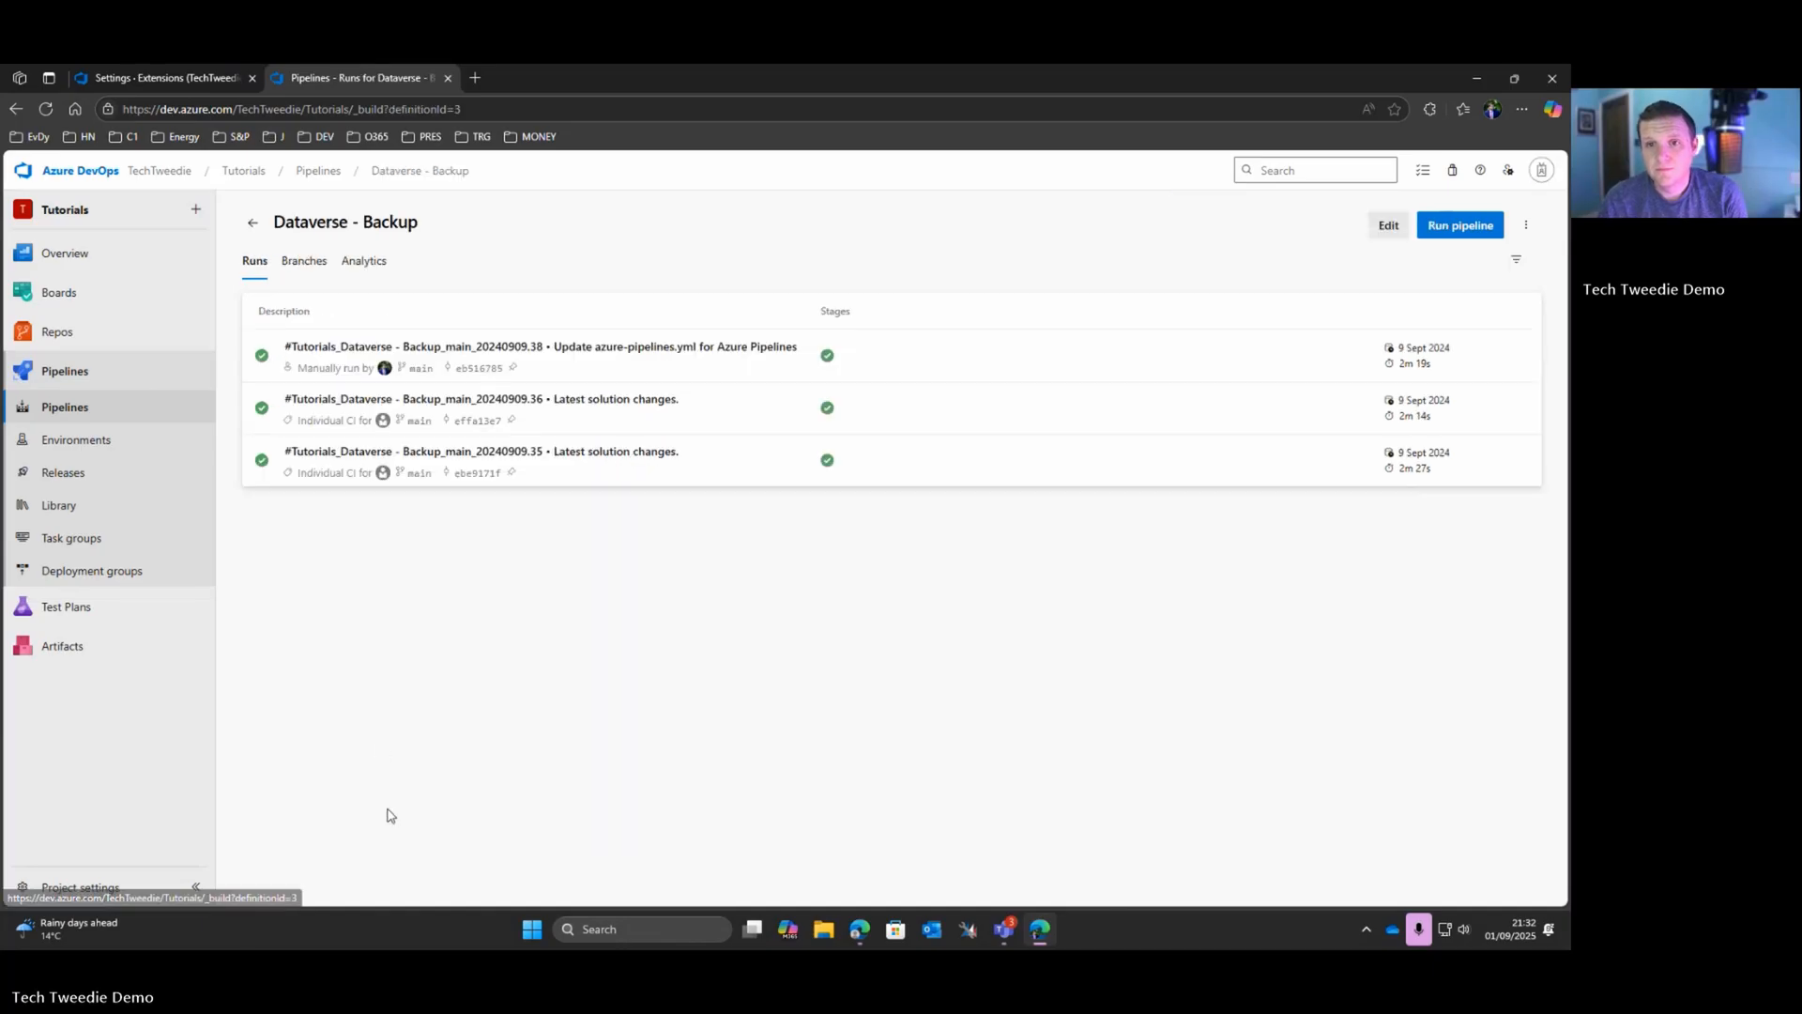
click(1385, 226)
Step: Review azure-pipelines.yml, examining the commented-out schedule, the solution export and unpack tasks, and the SolutionTargetFolder path
scroll(431, 513, down, 5)
scroll(657, 612, down, 6)
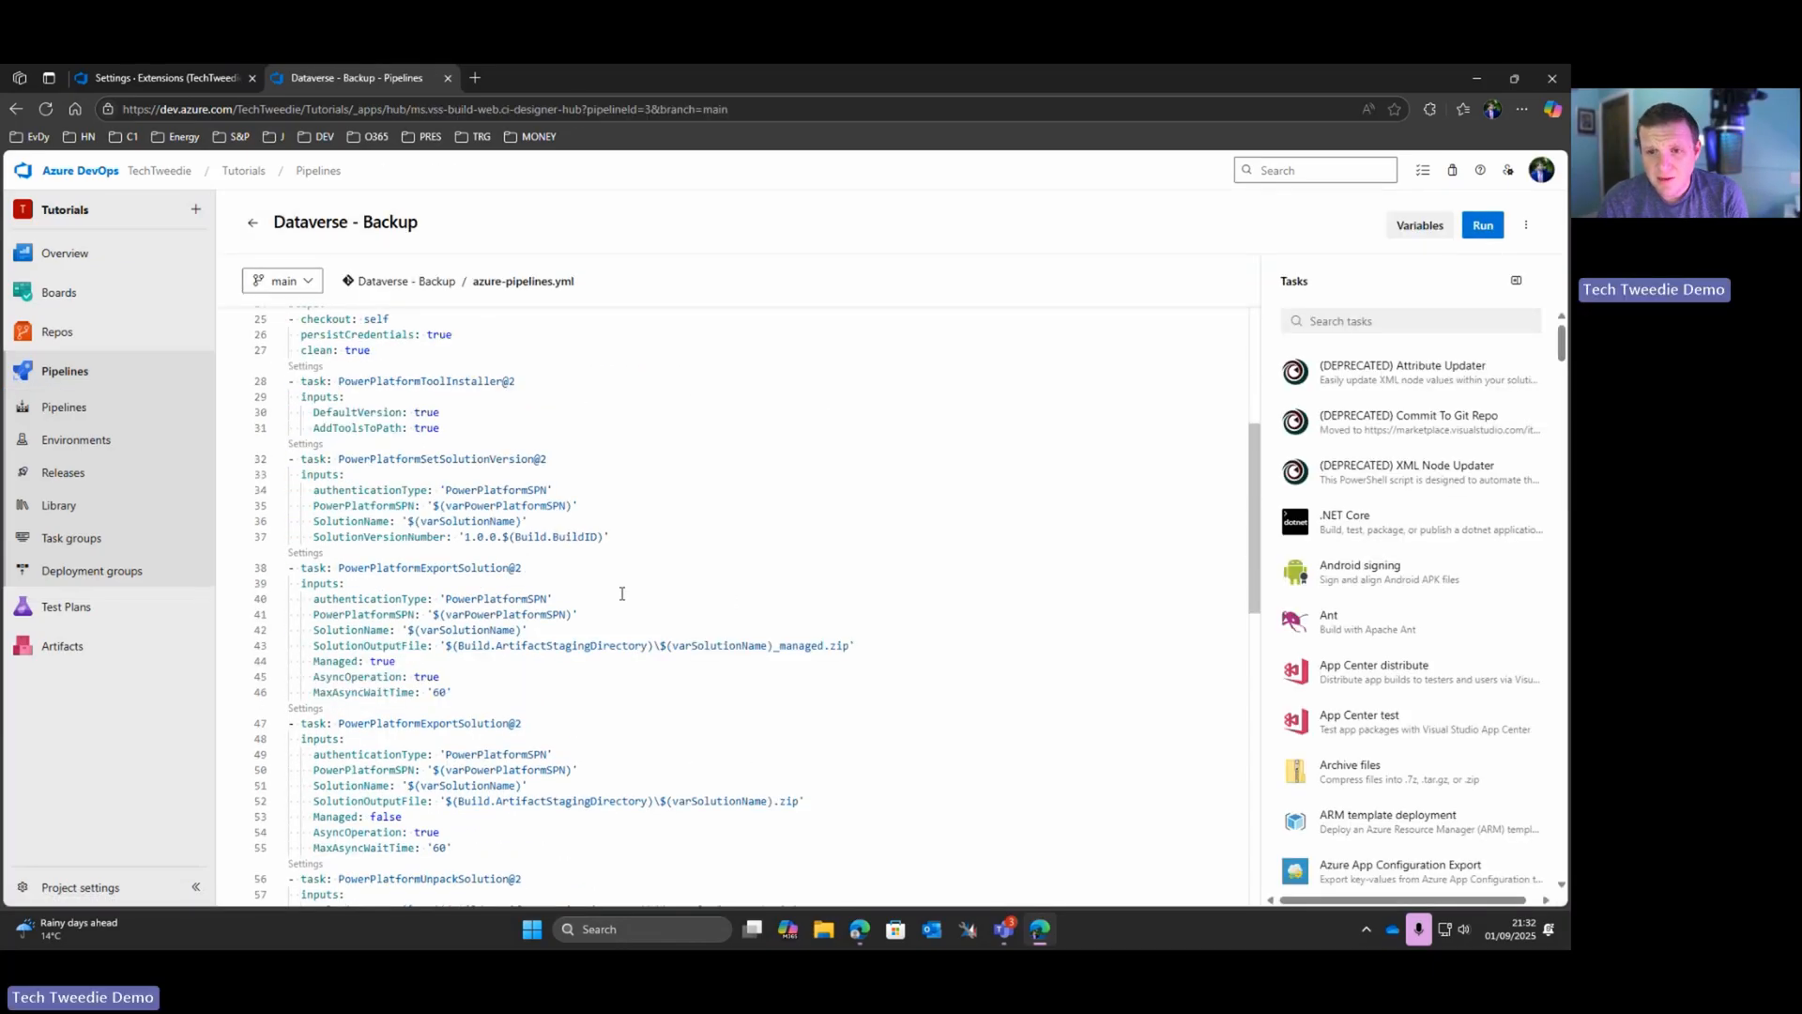
scroll(582, 605, up, 11)
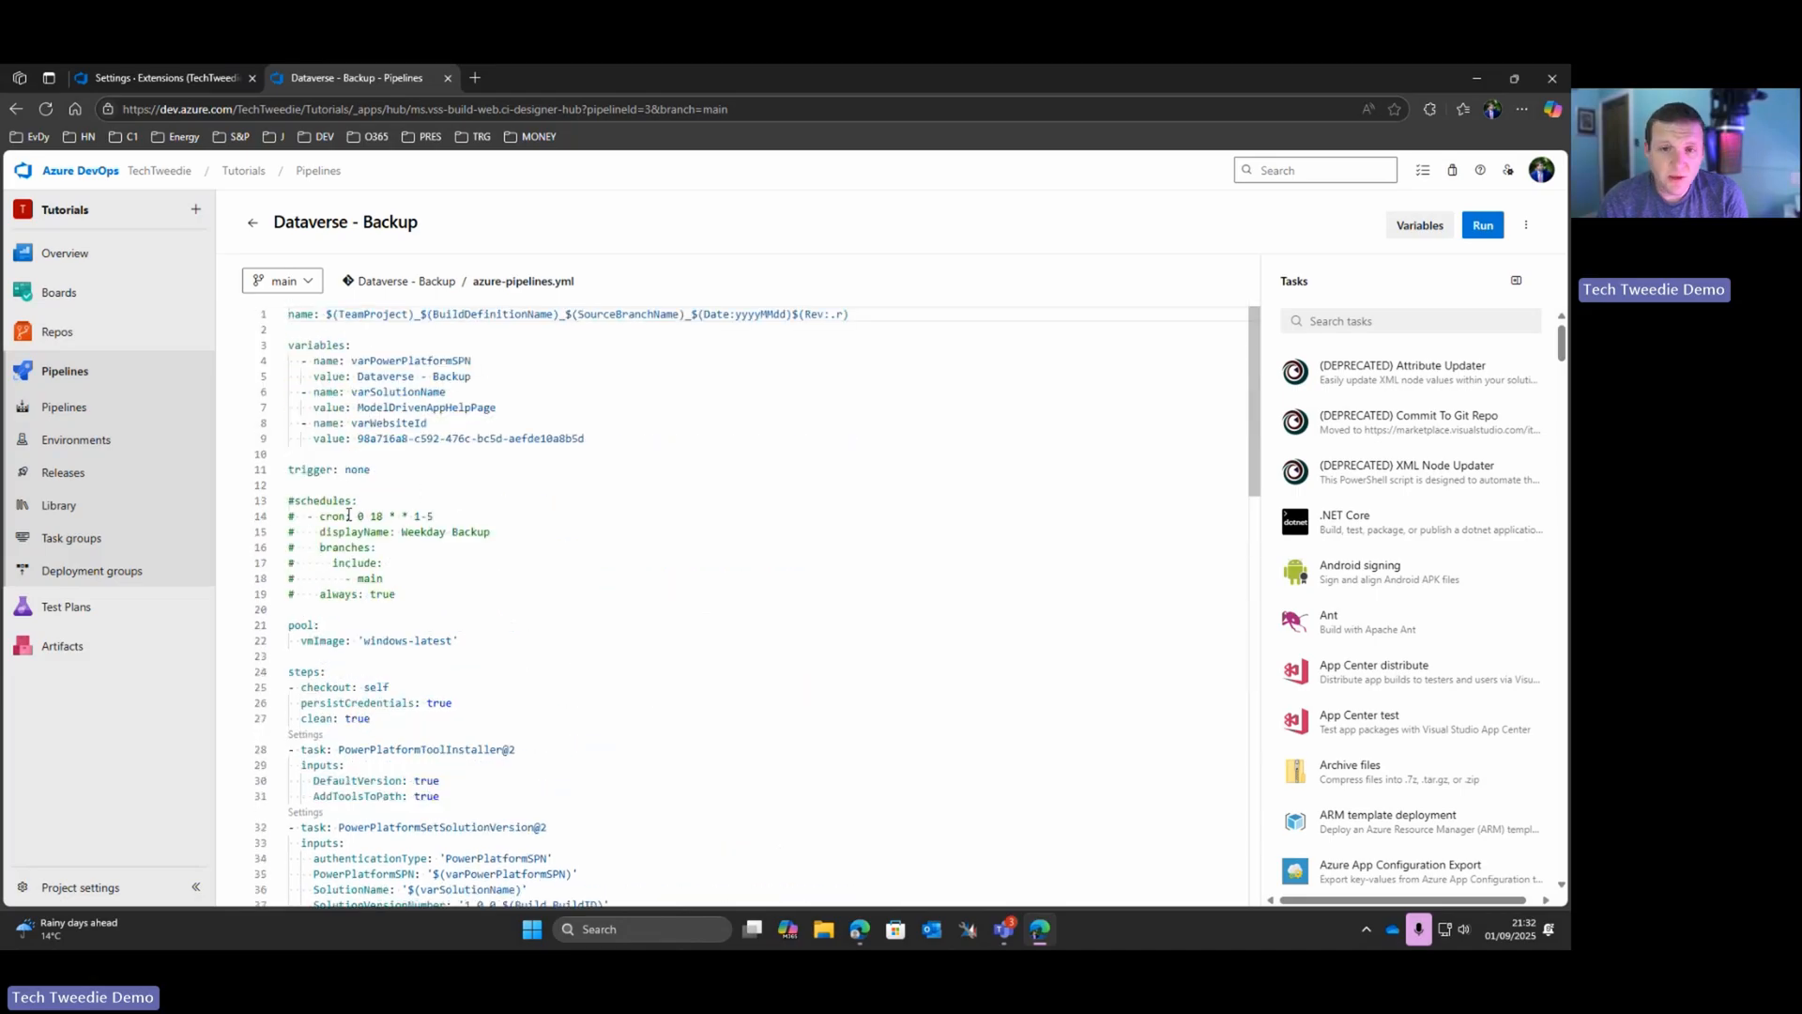
drag(405, 585, 234, 493)
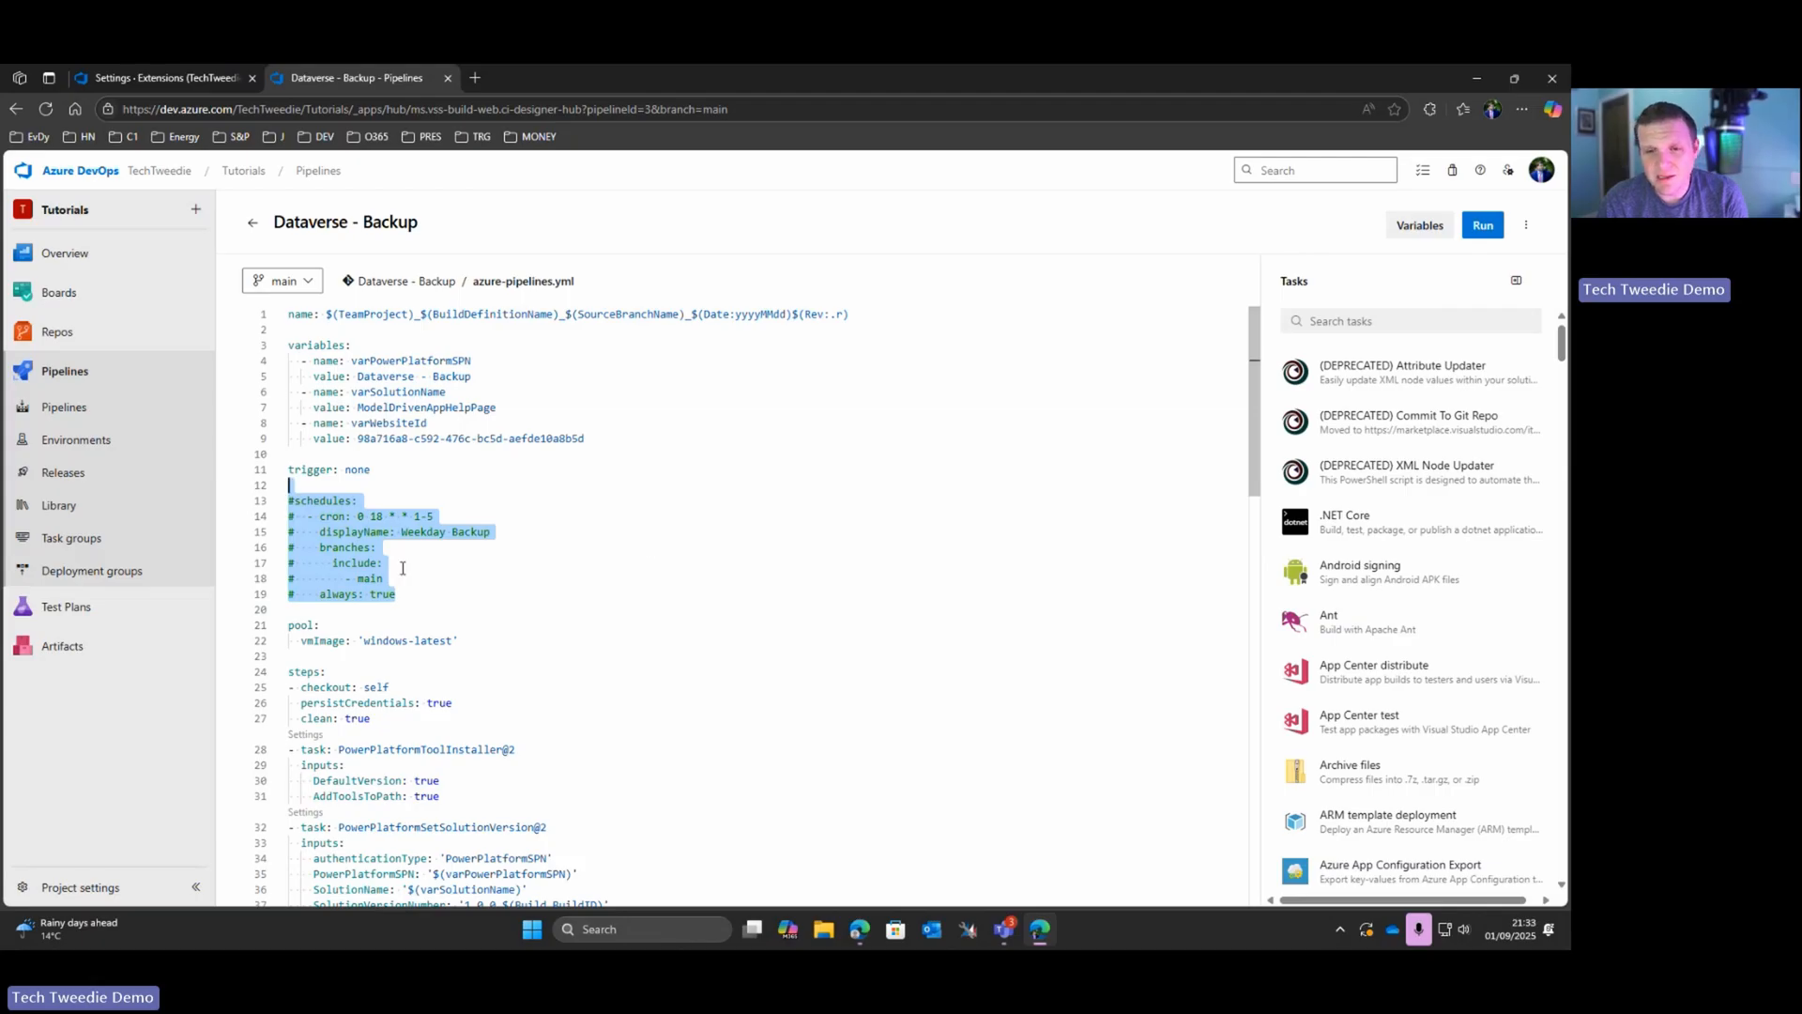
scroll(402, 568, down, 3)
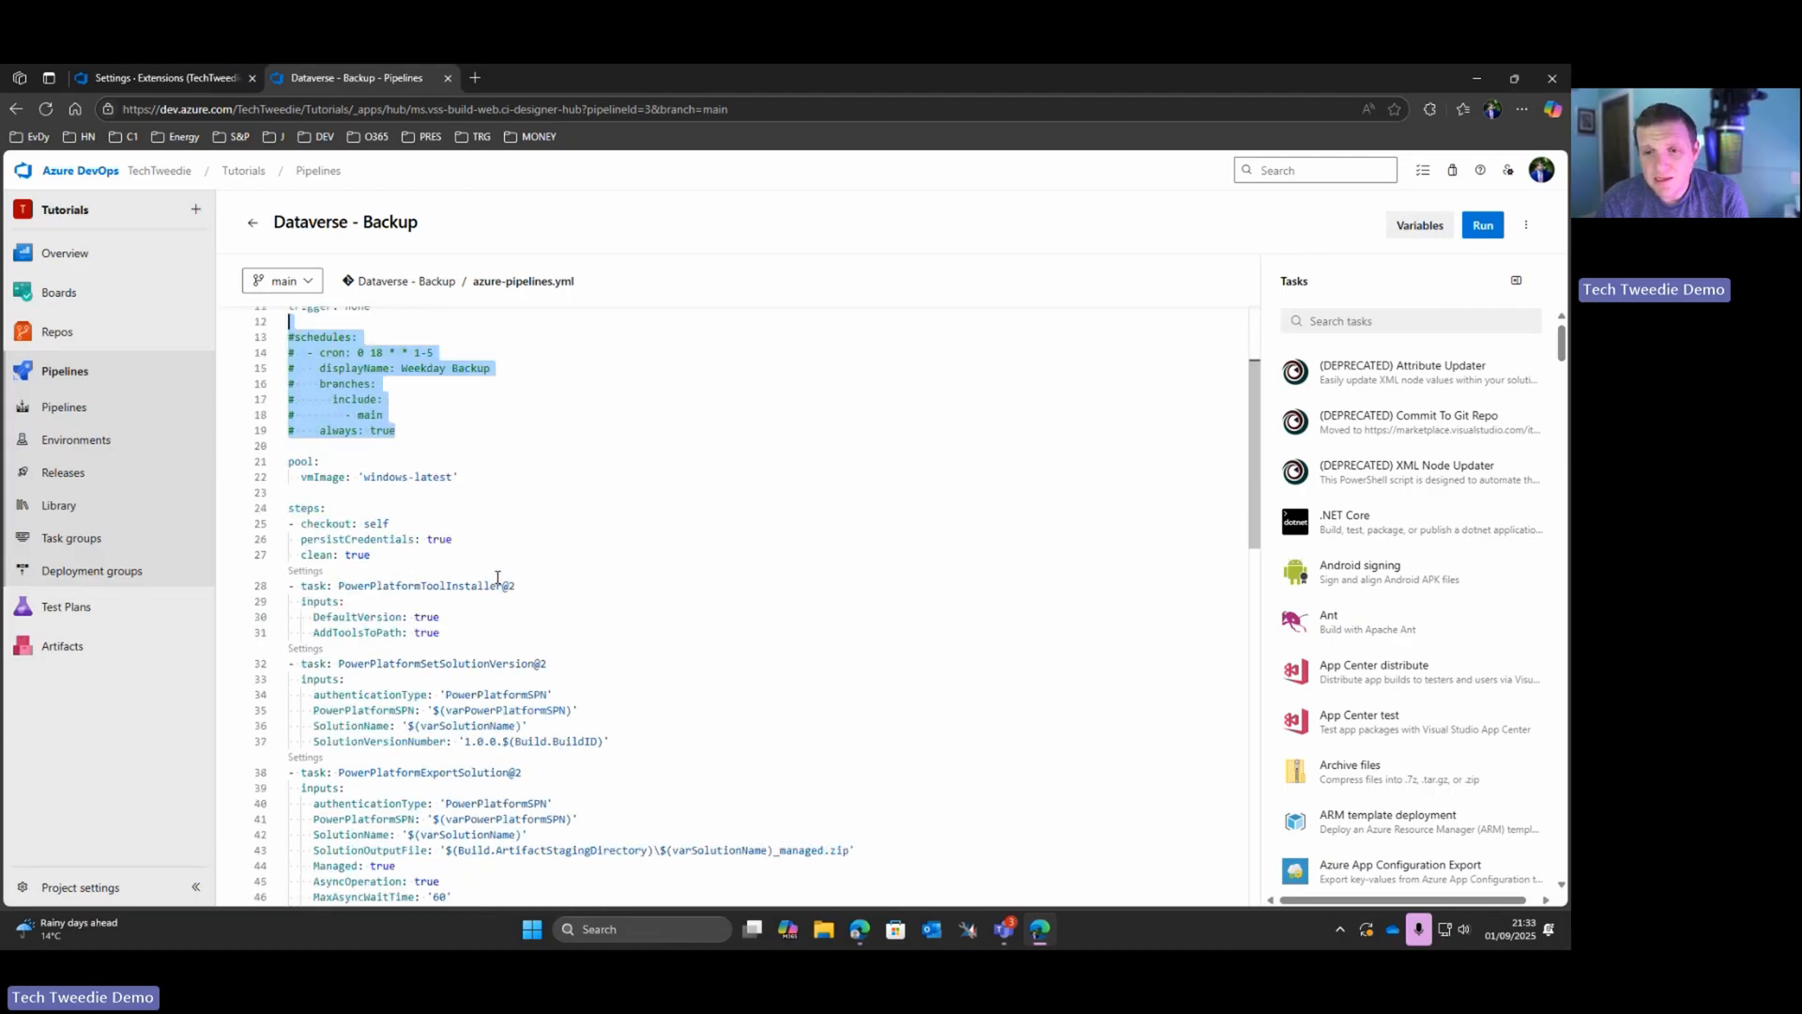
scroll(497, 577, down, 5)
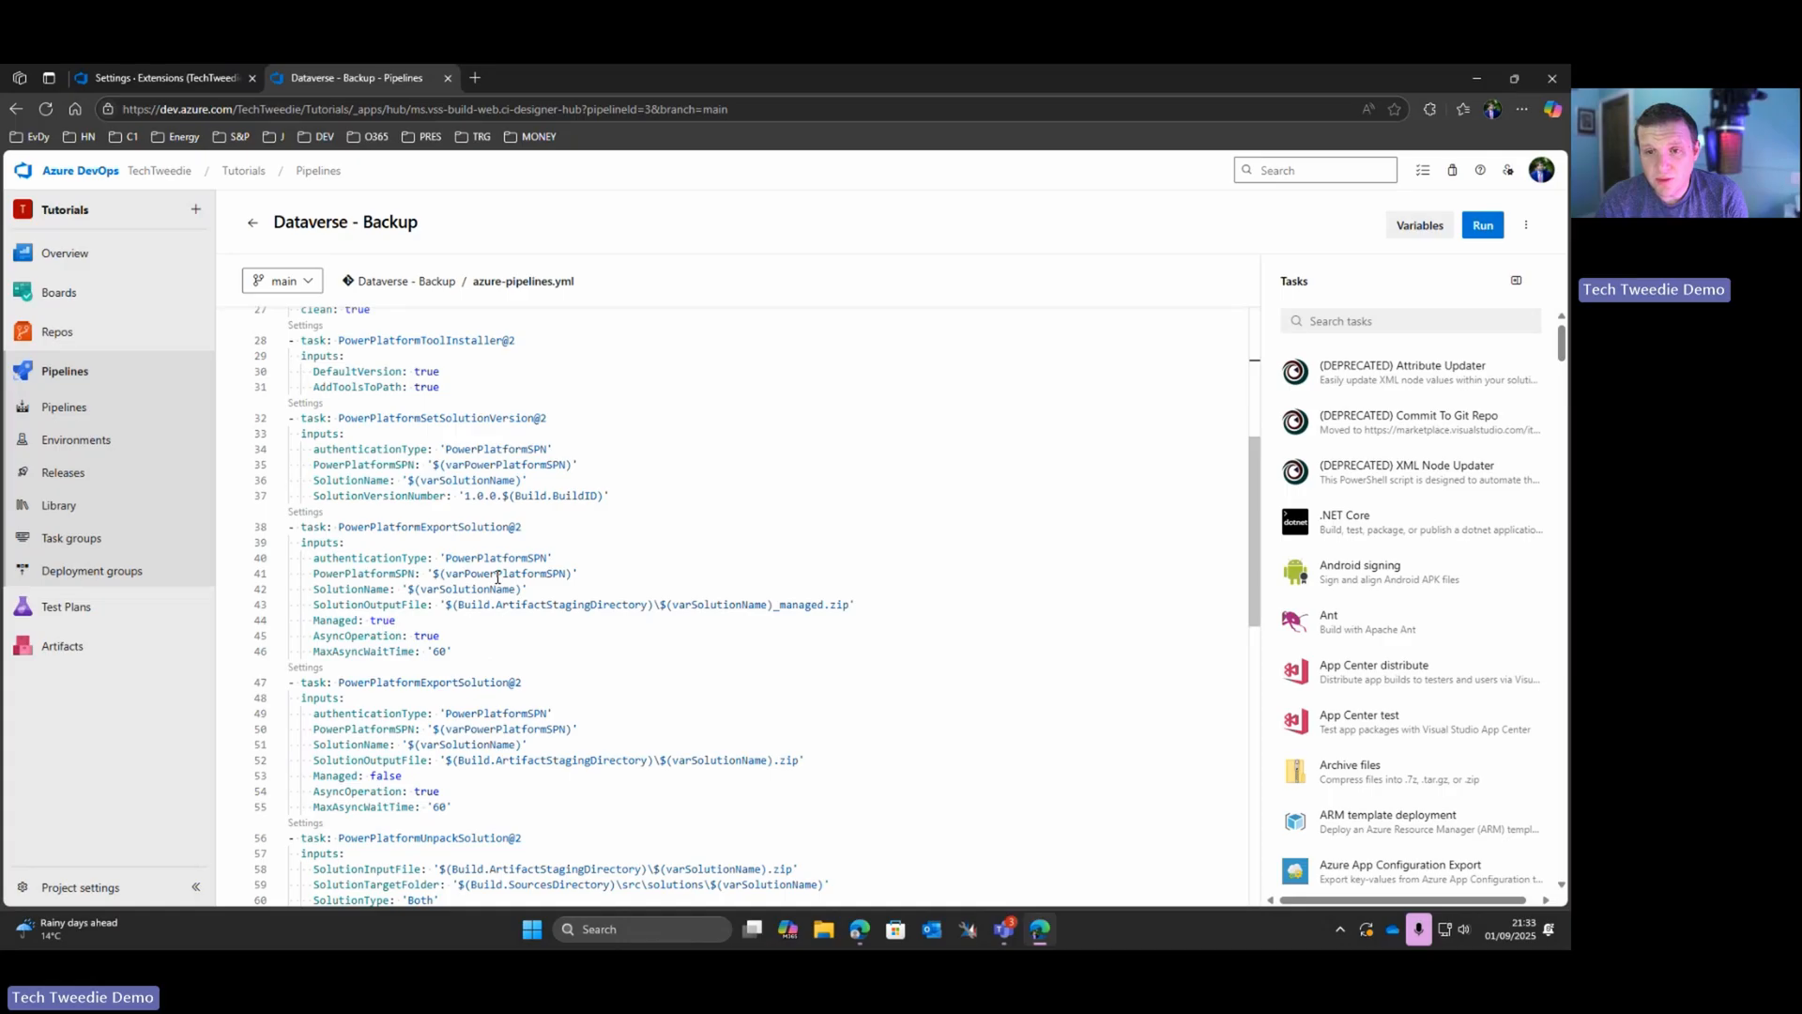
scroll(572, 581, down, 4)
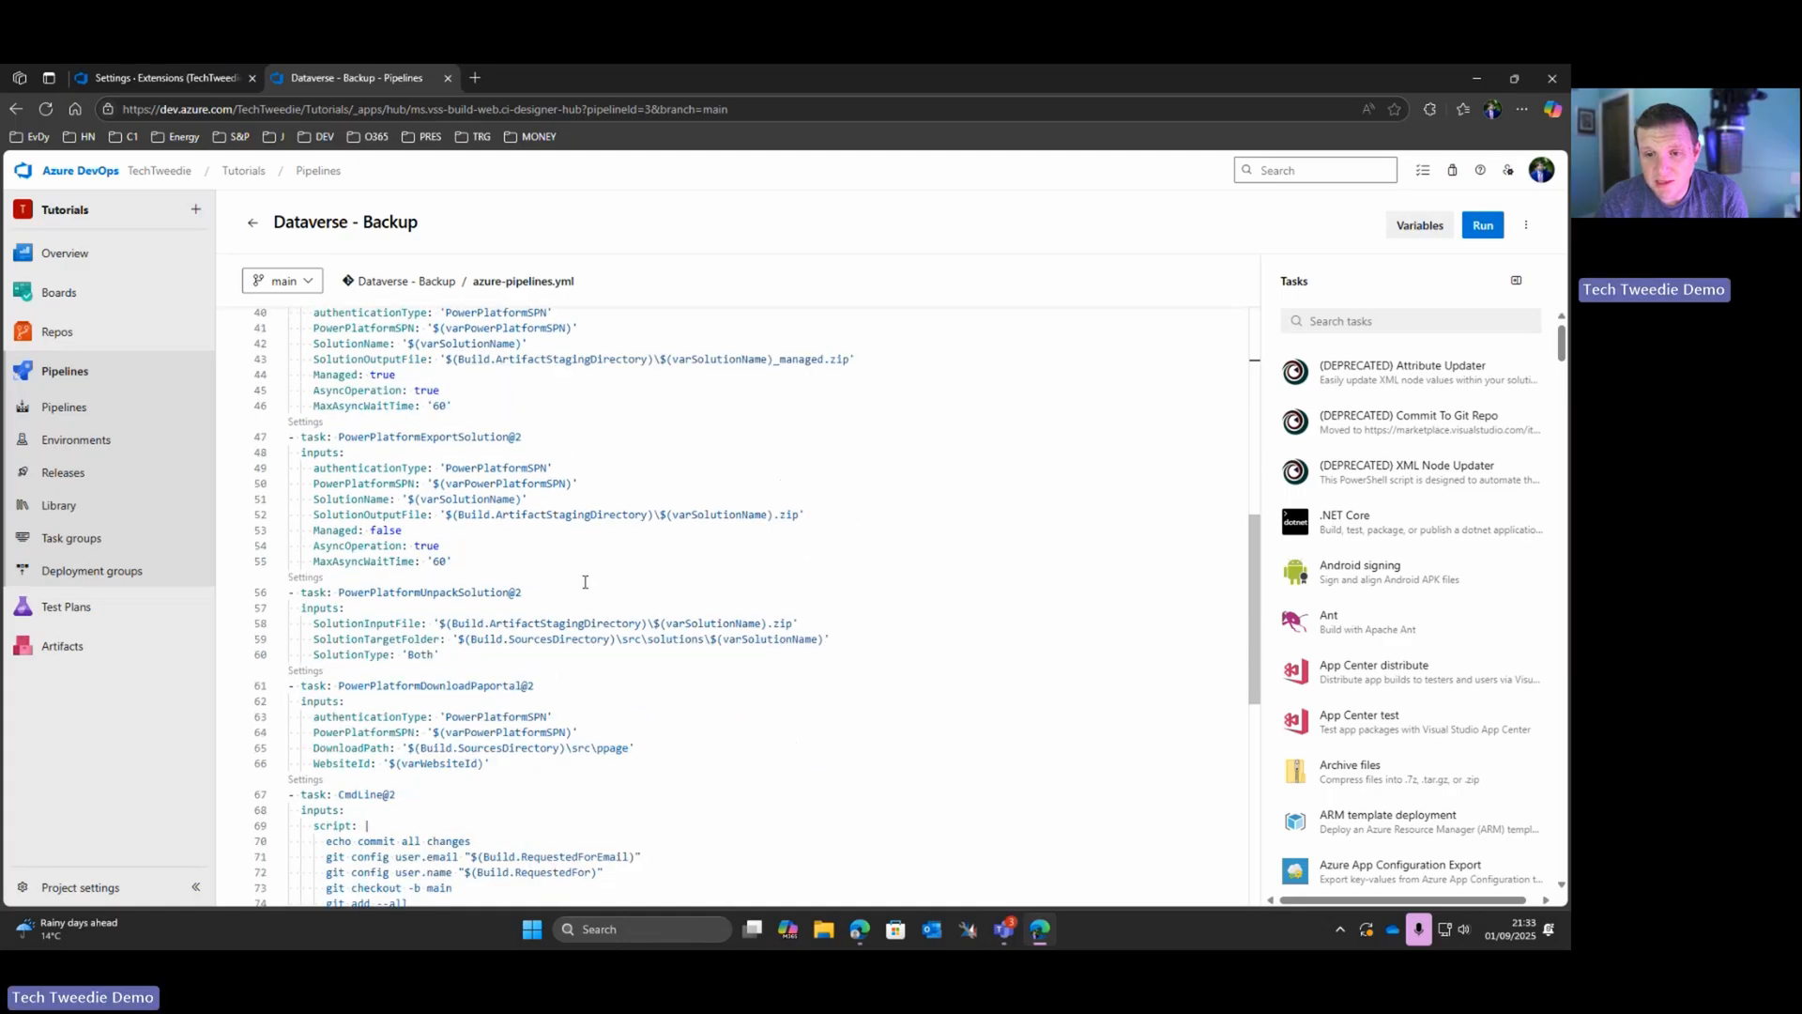
scroll(585, 581, down, 4)
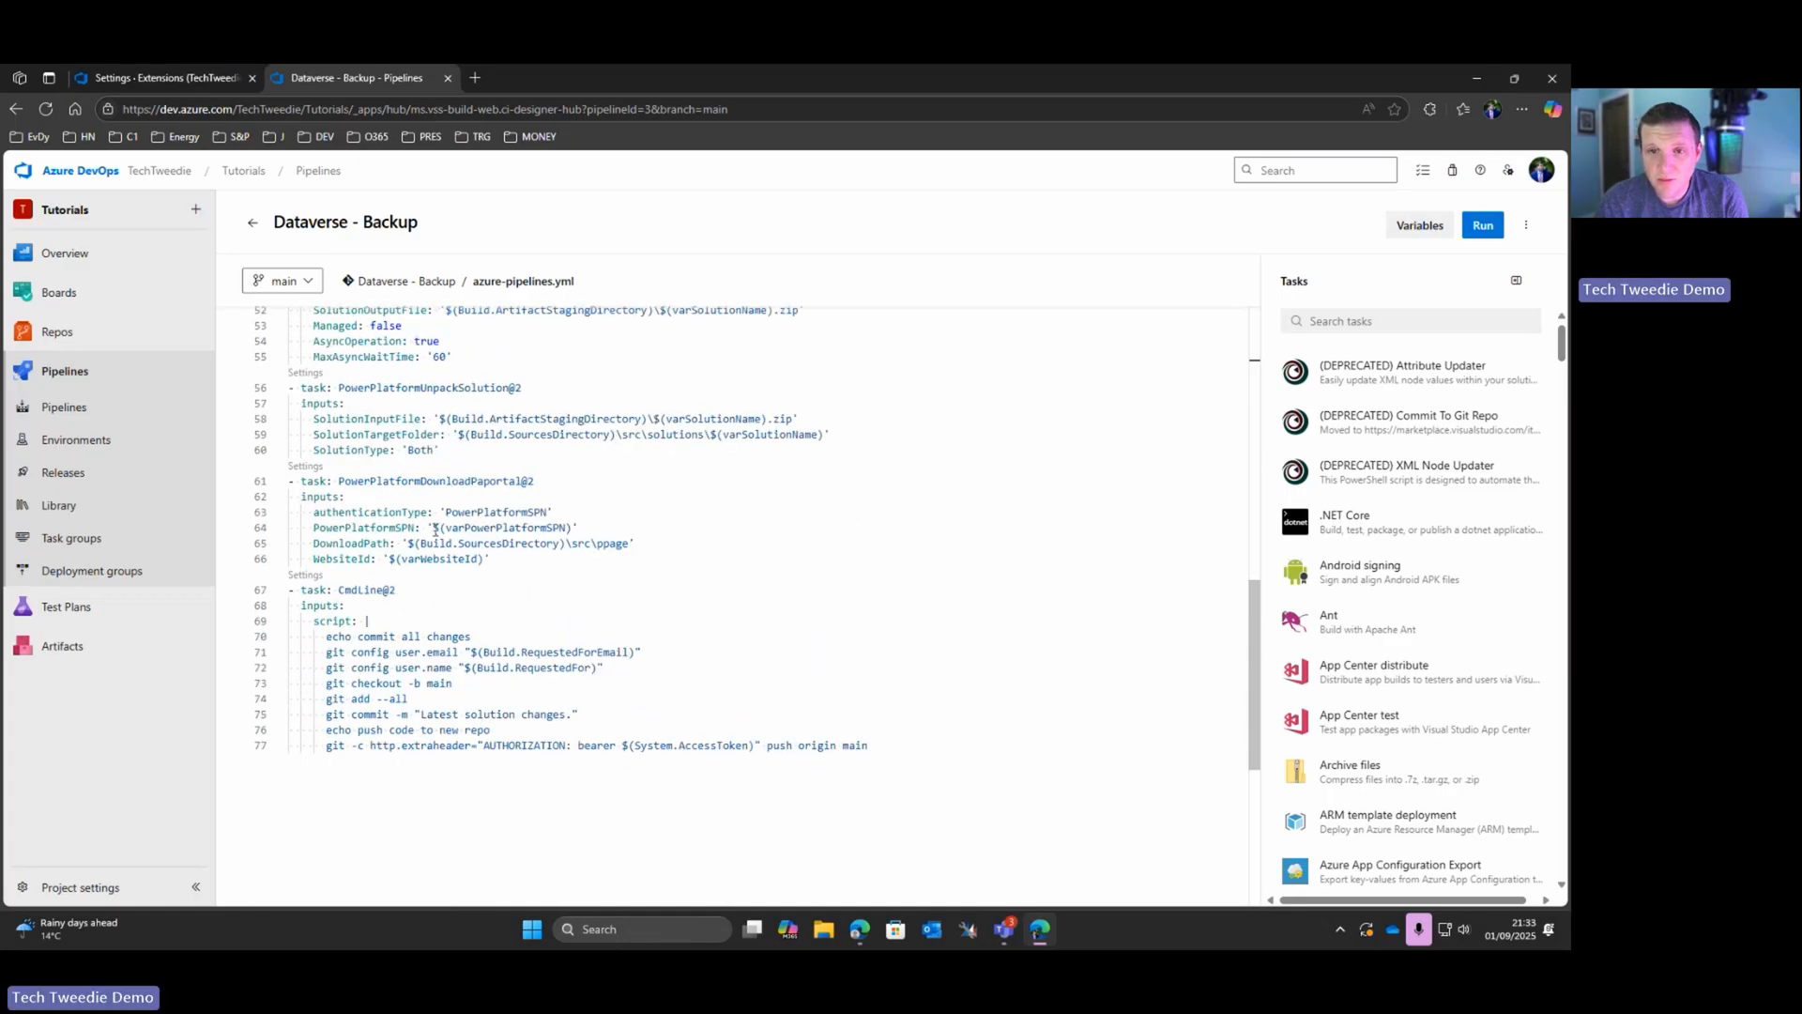
scroll(427, 498, up, 5)
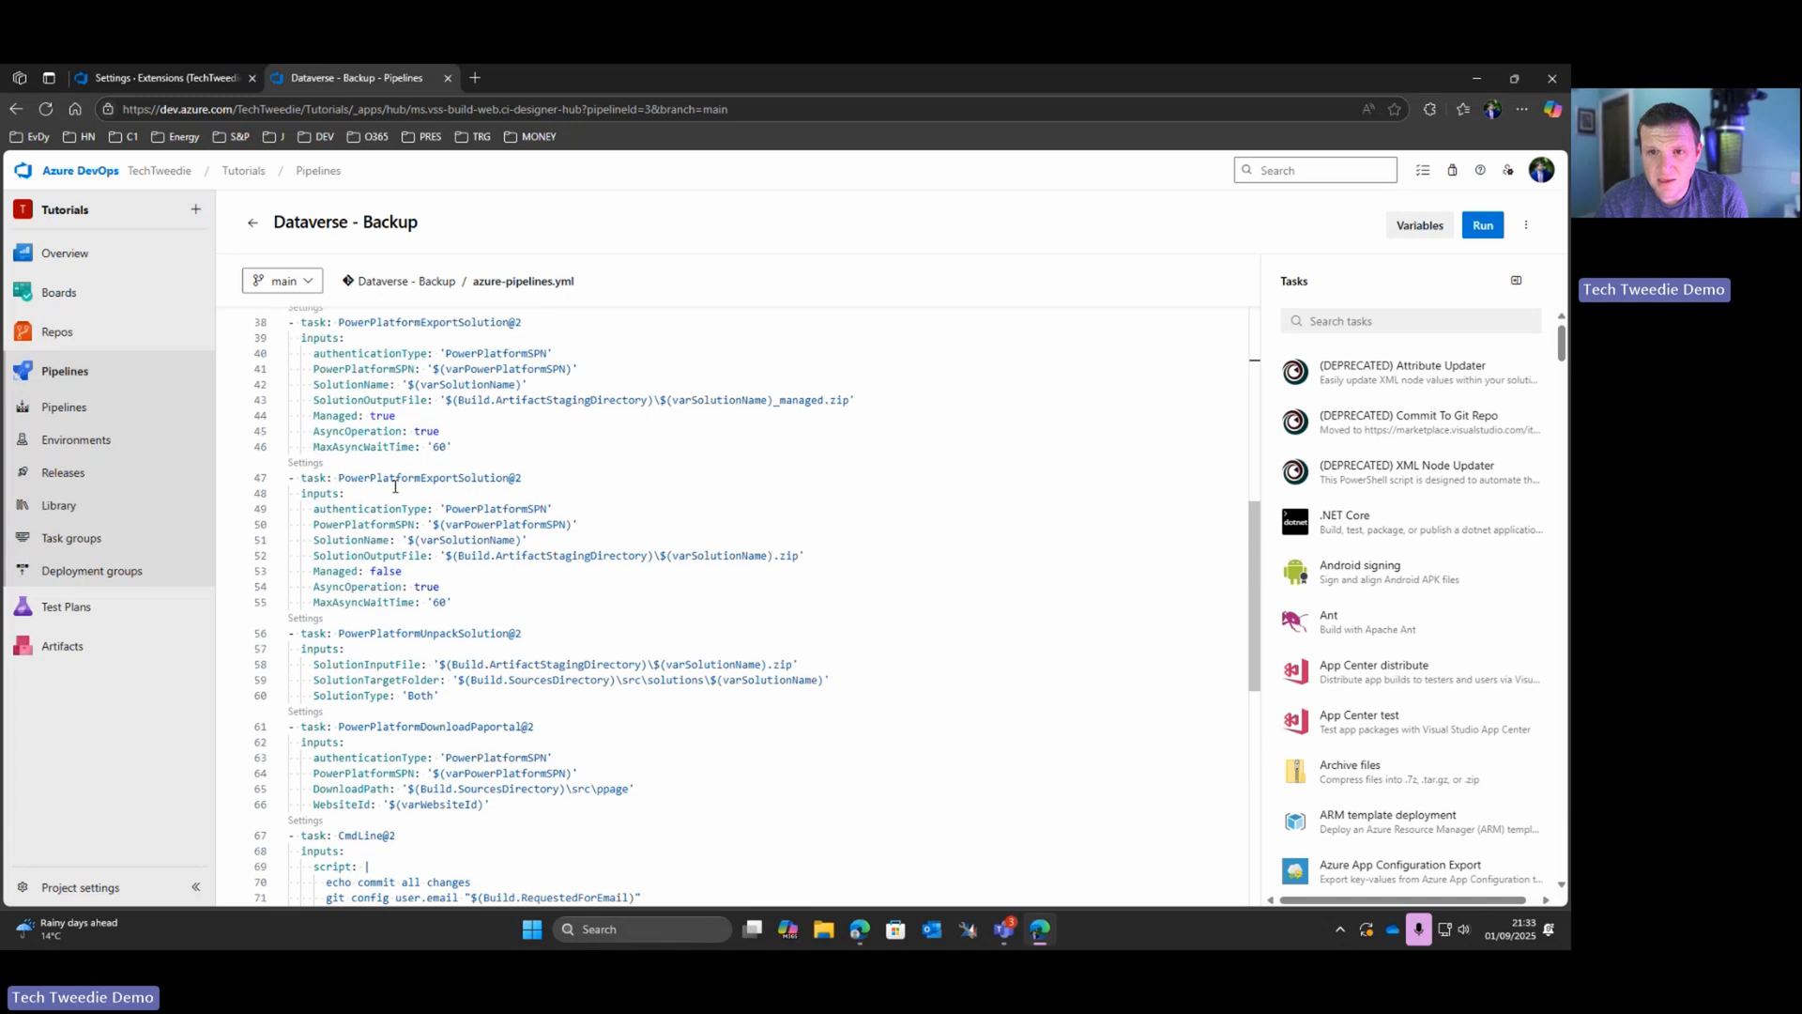
drag(353, 475, 538, 586)
drag(449, 697, 235, 627)
drag(831, 679, 307, 681)
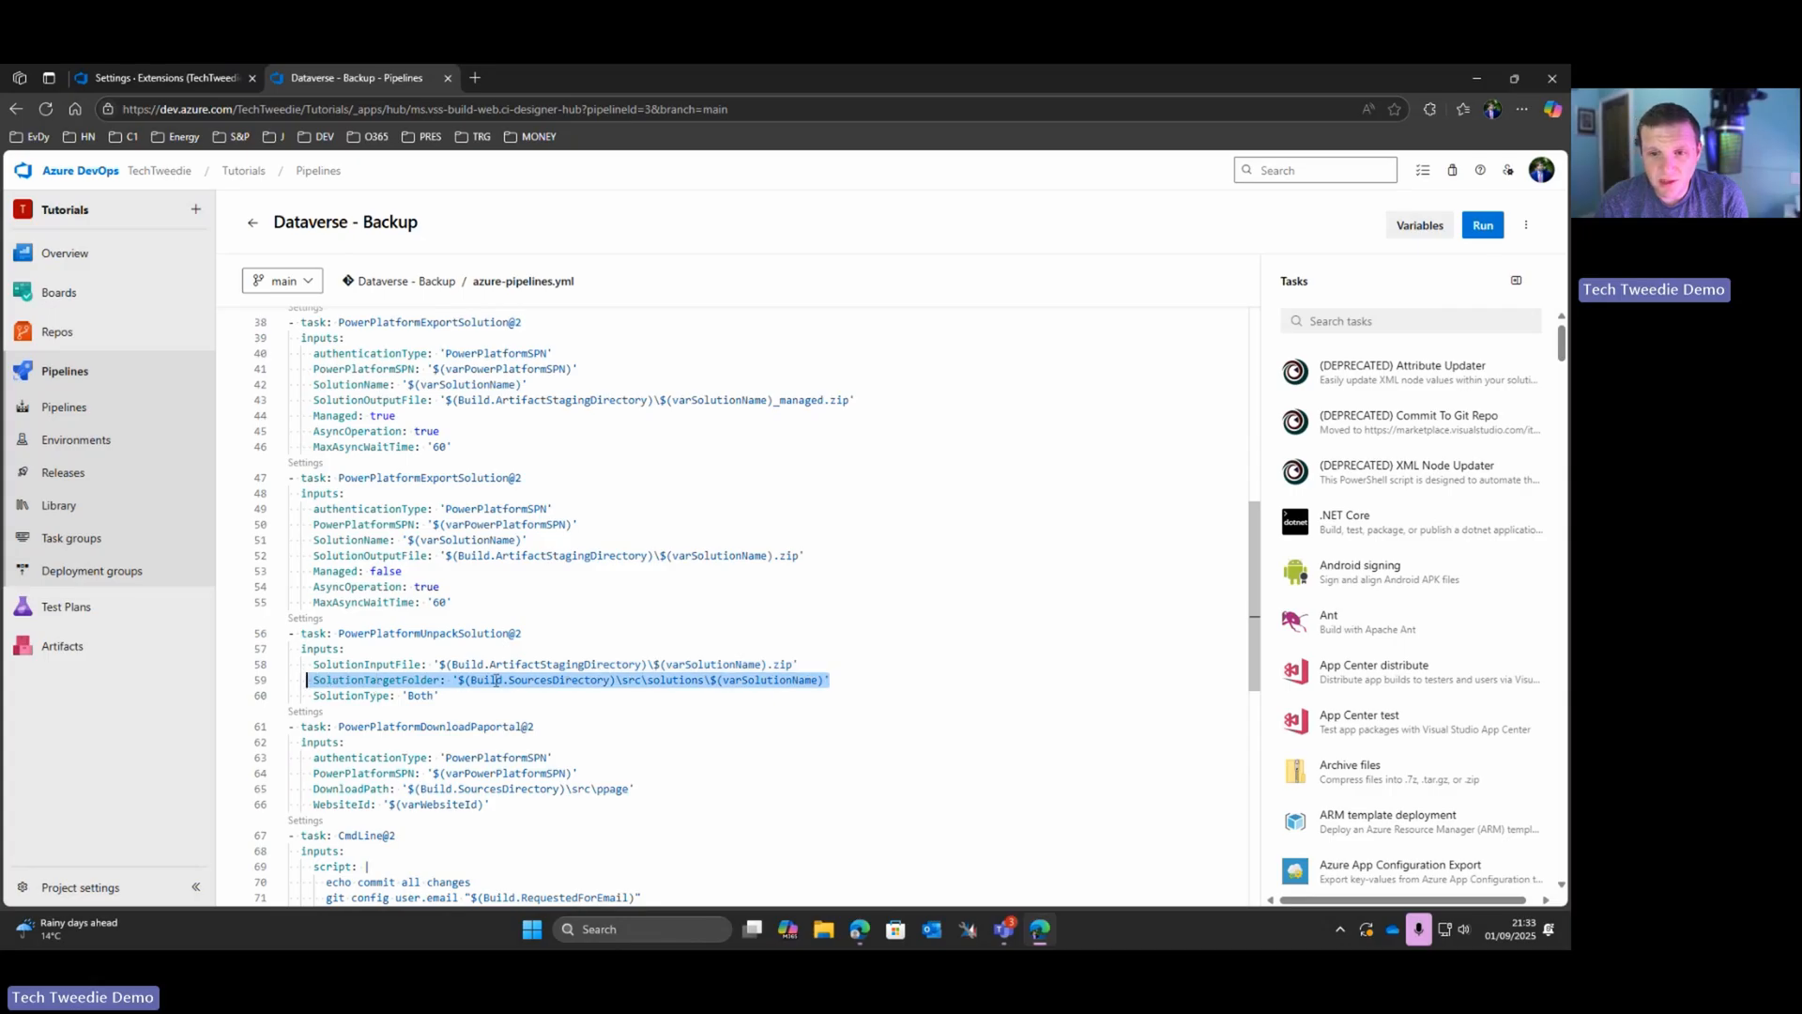
Step: Add the comment "## Documentation" below the PowerPlatformUnpackSolution task, with blank lines around it for new tasks
click(458, 691)
key(Return)
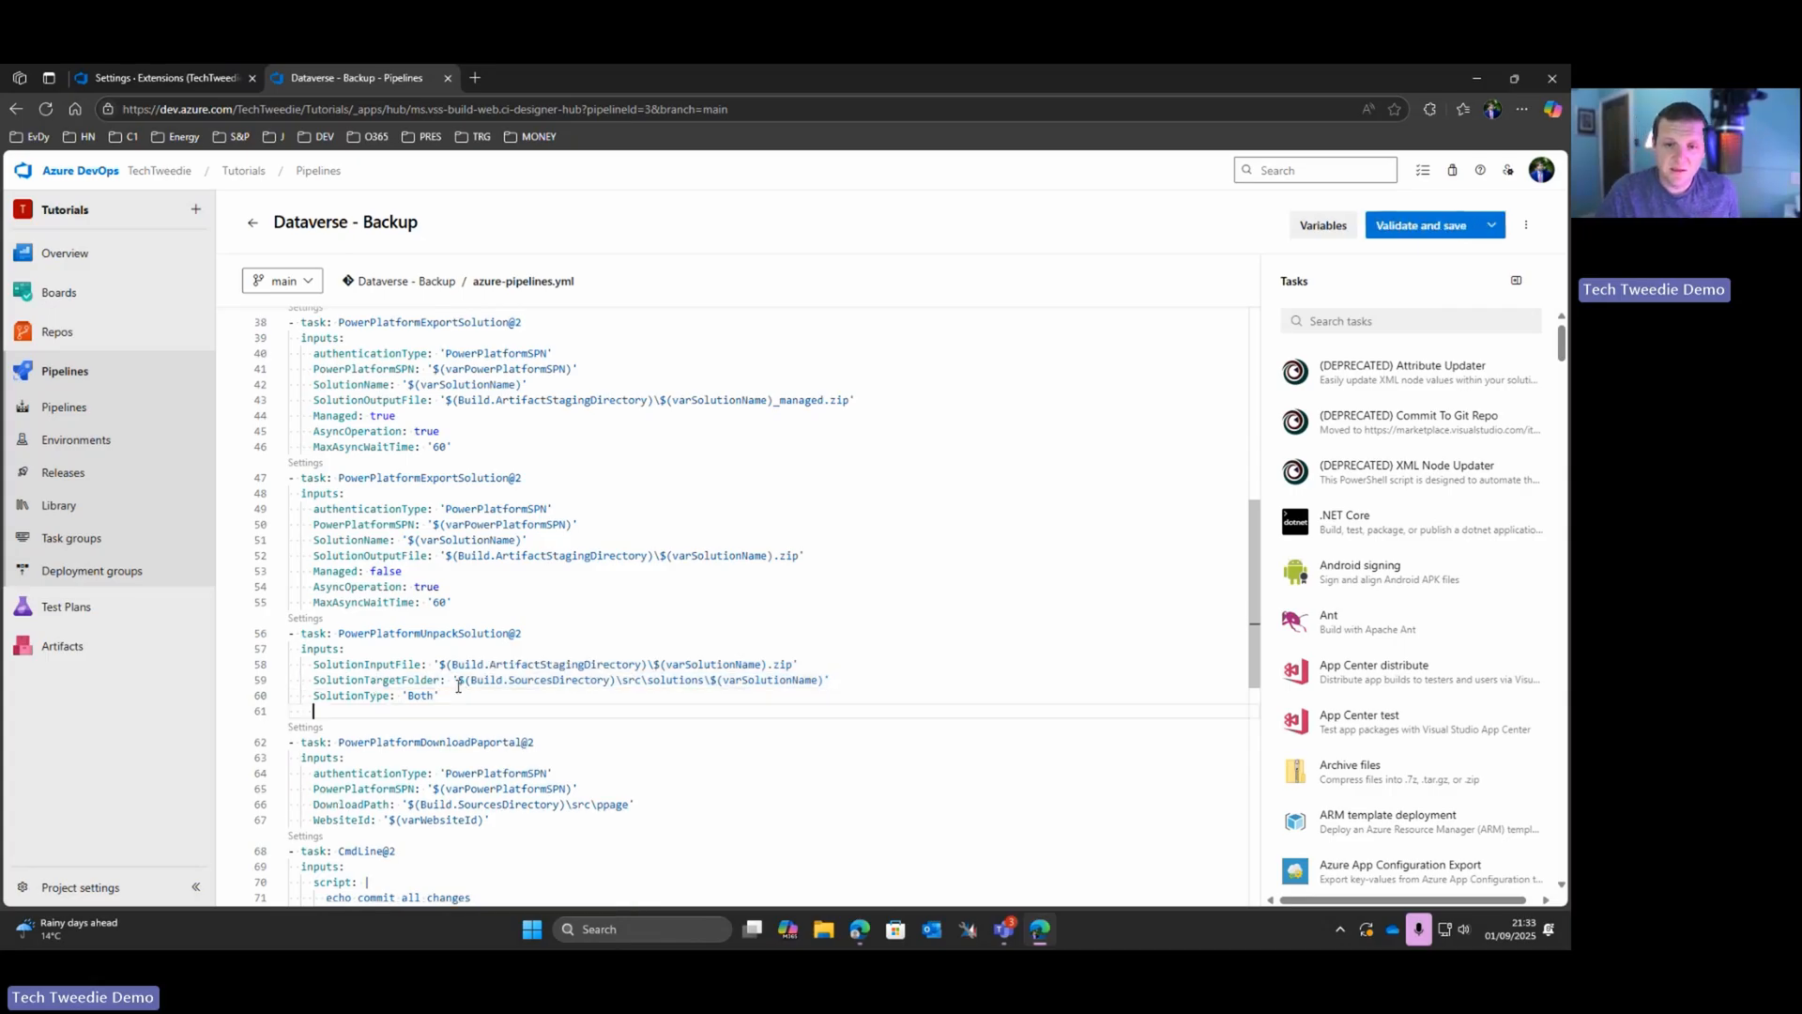
key(Return)
key(BackSpace)
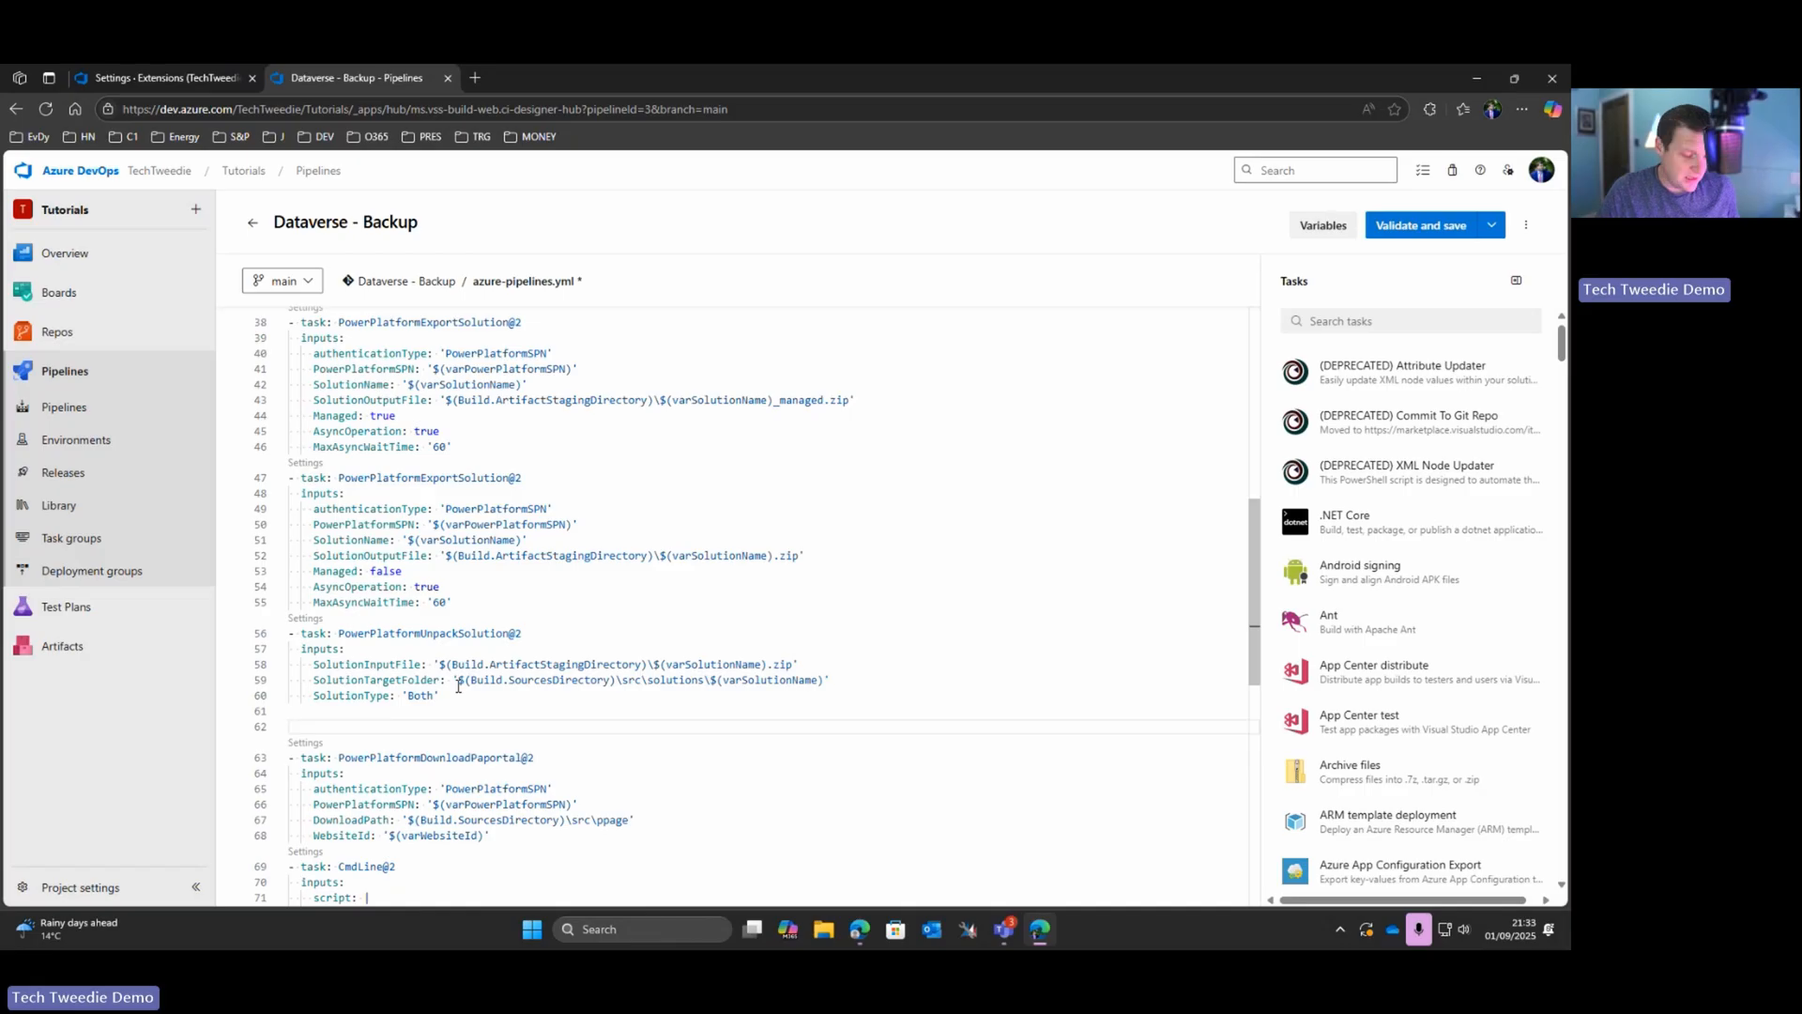
text(## )
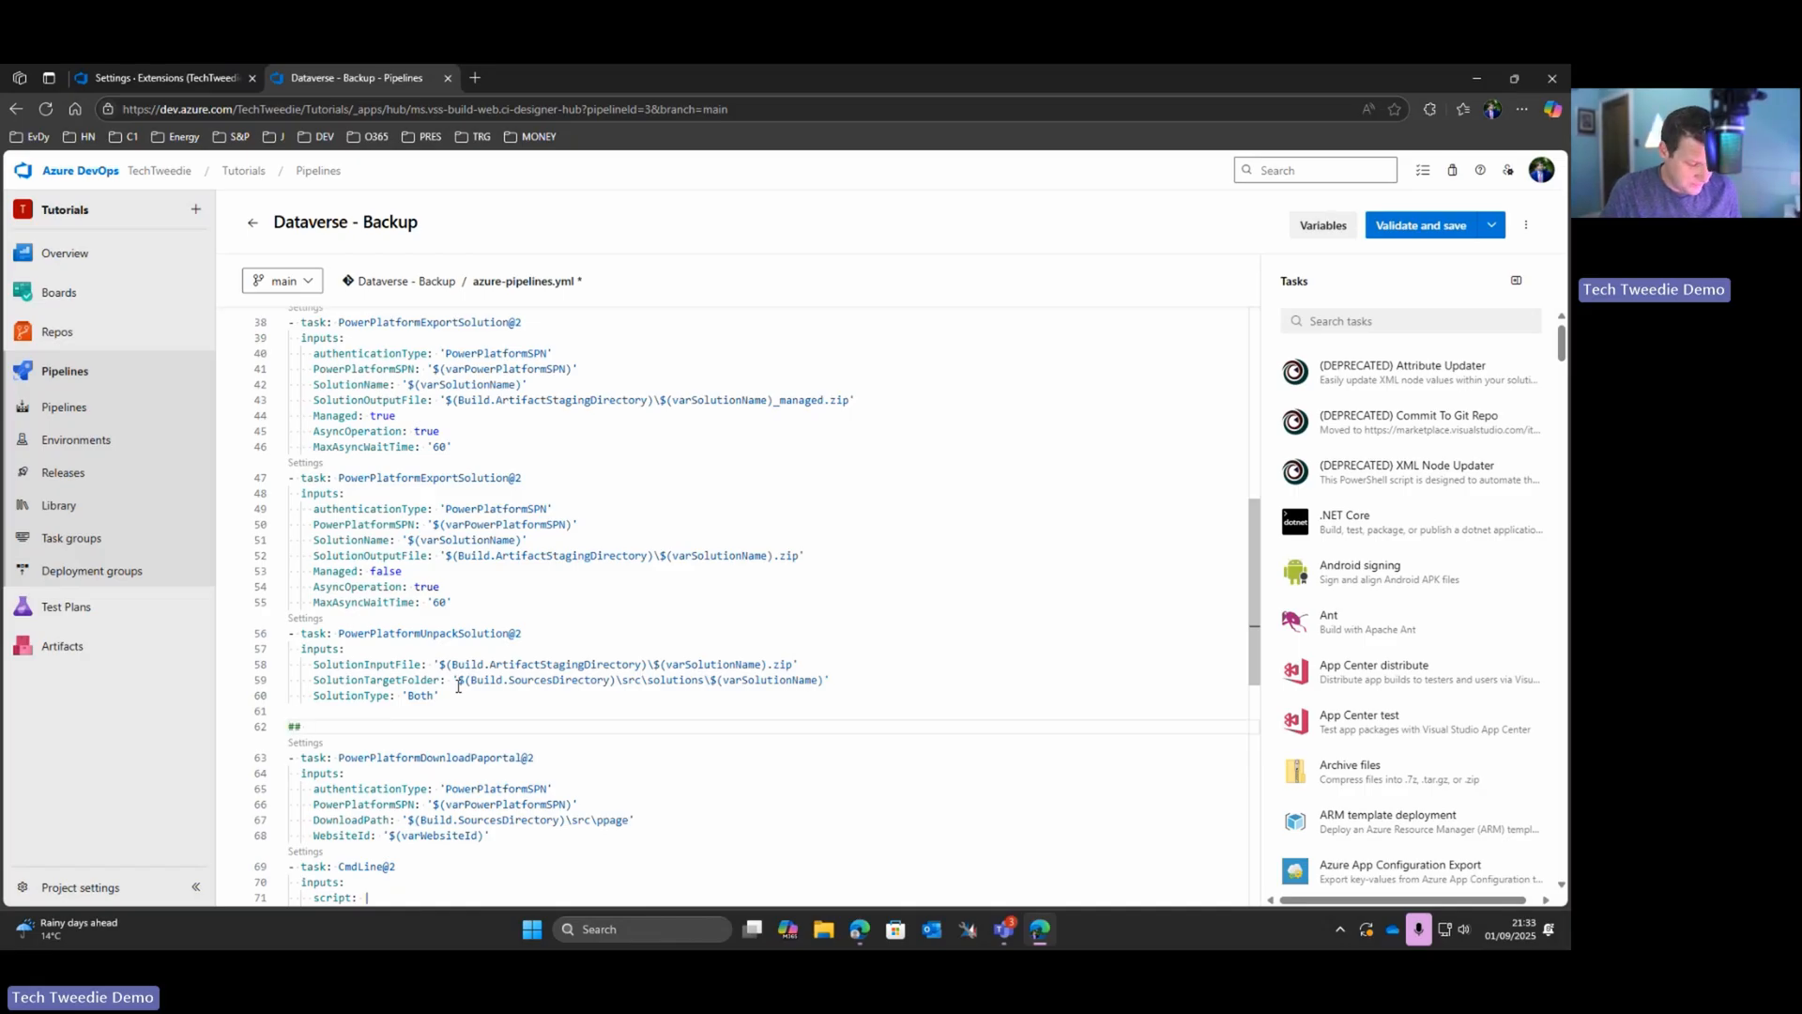
text(Documentati)
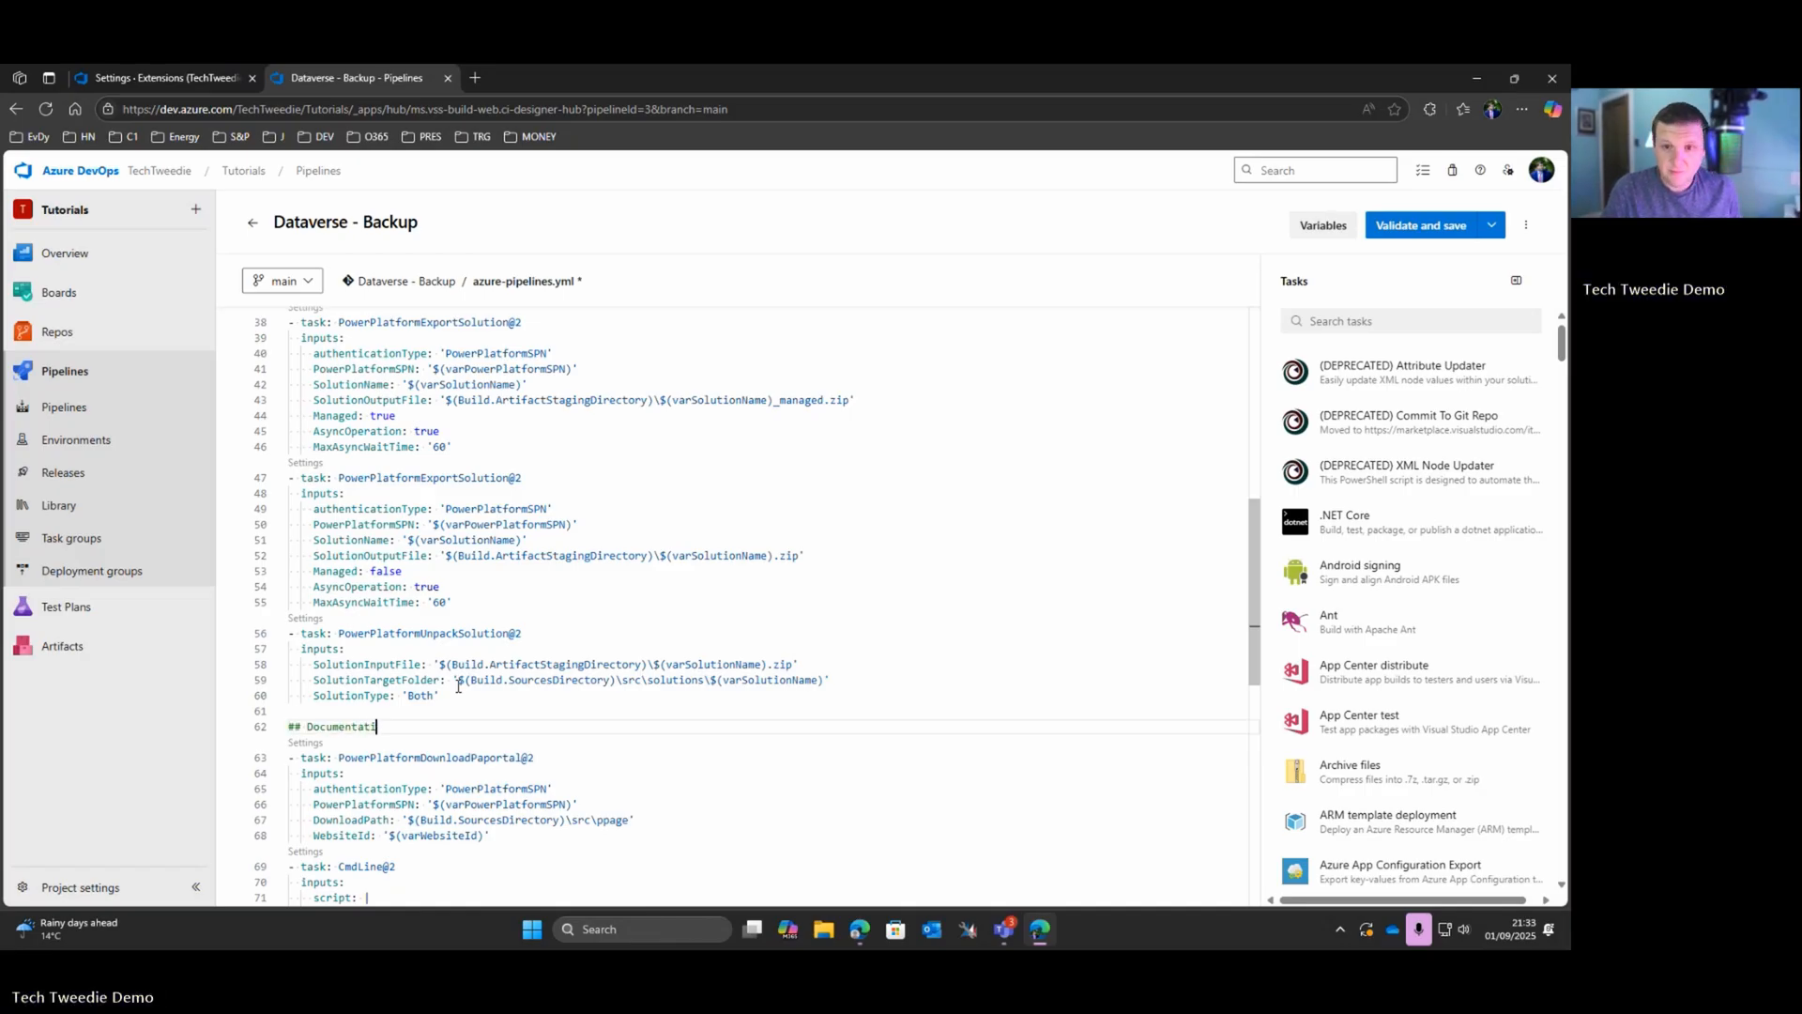
text(o)
key(BackSpace)
key(BackSpace)
key(BackSpace)
key(BackSpace)
key(BackSpace)
key(BackSpace)
key(BackSpace)
key(BackSpace)
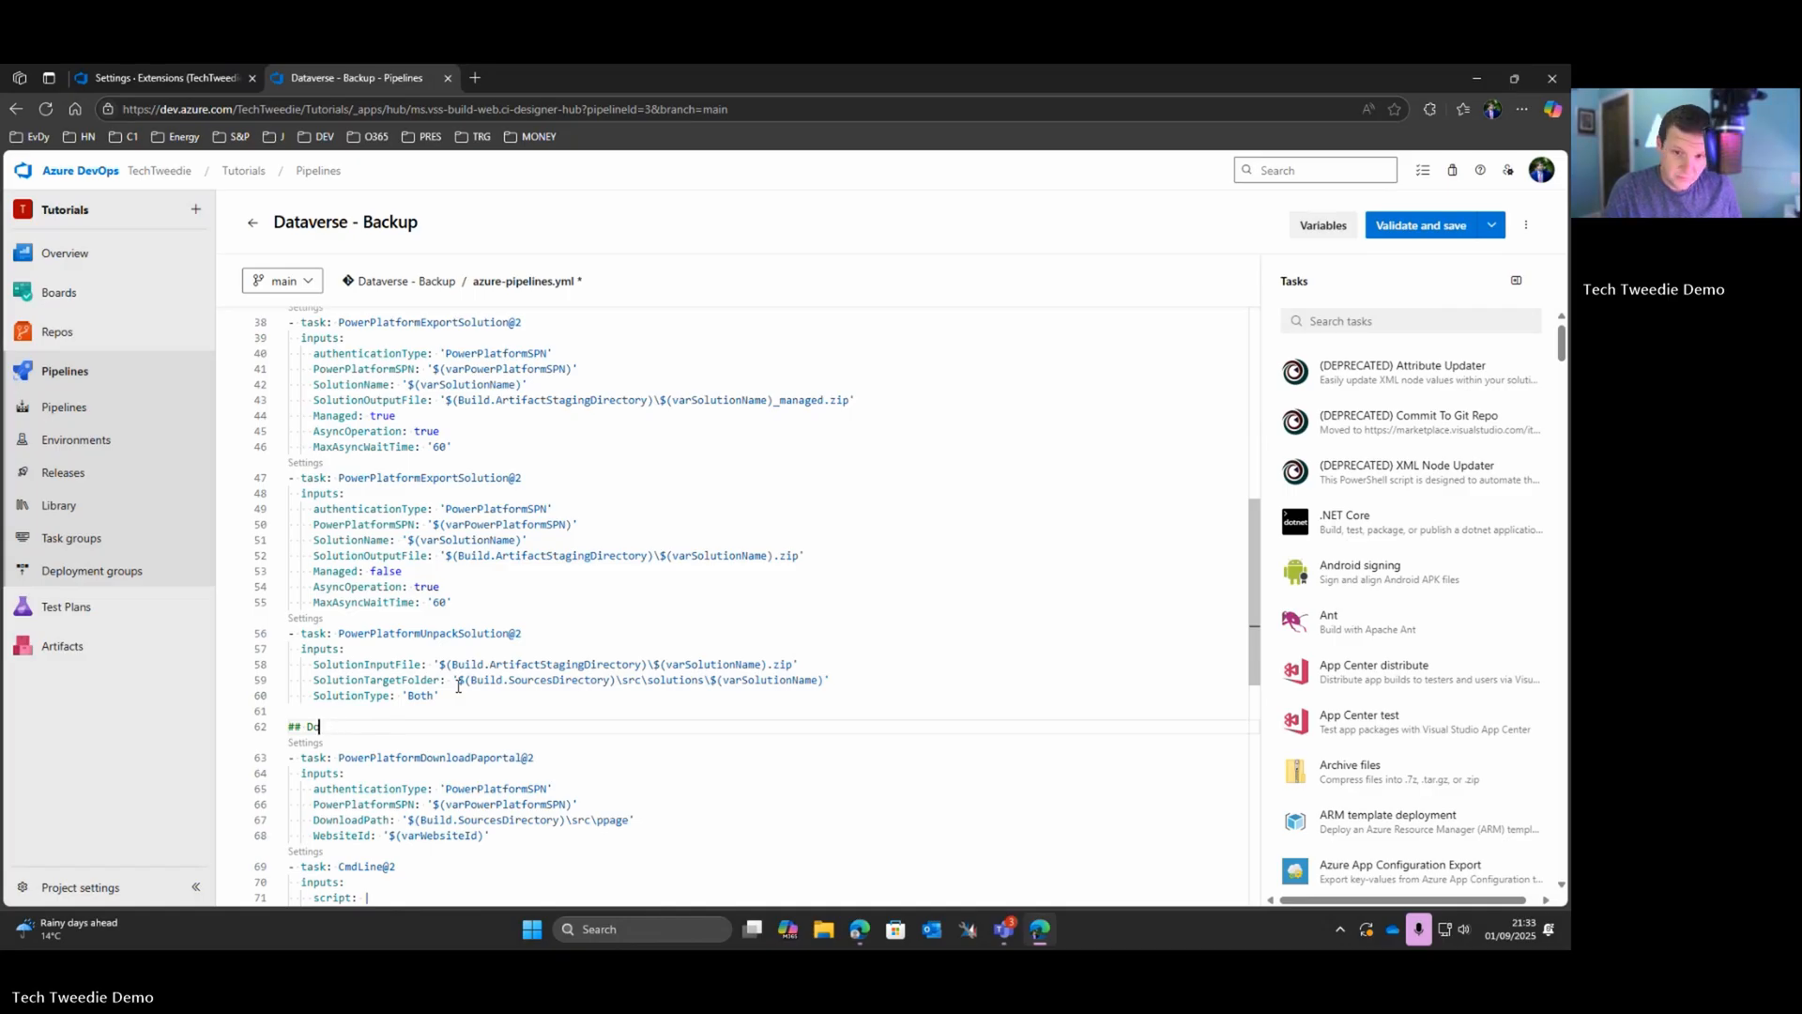
text(menta)
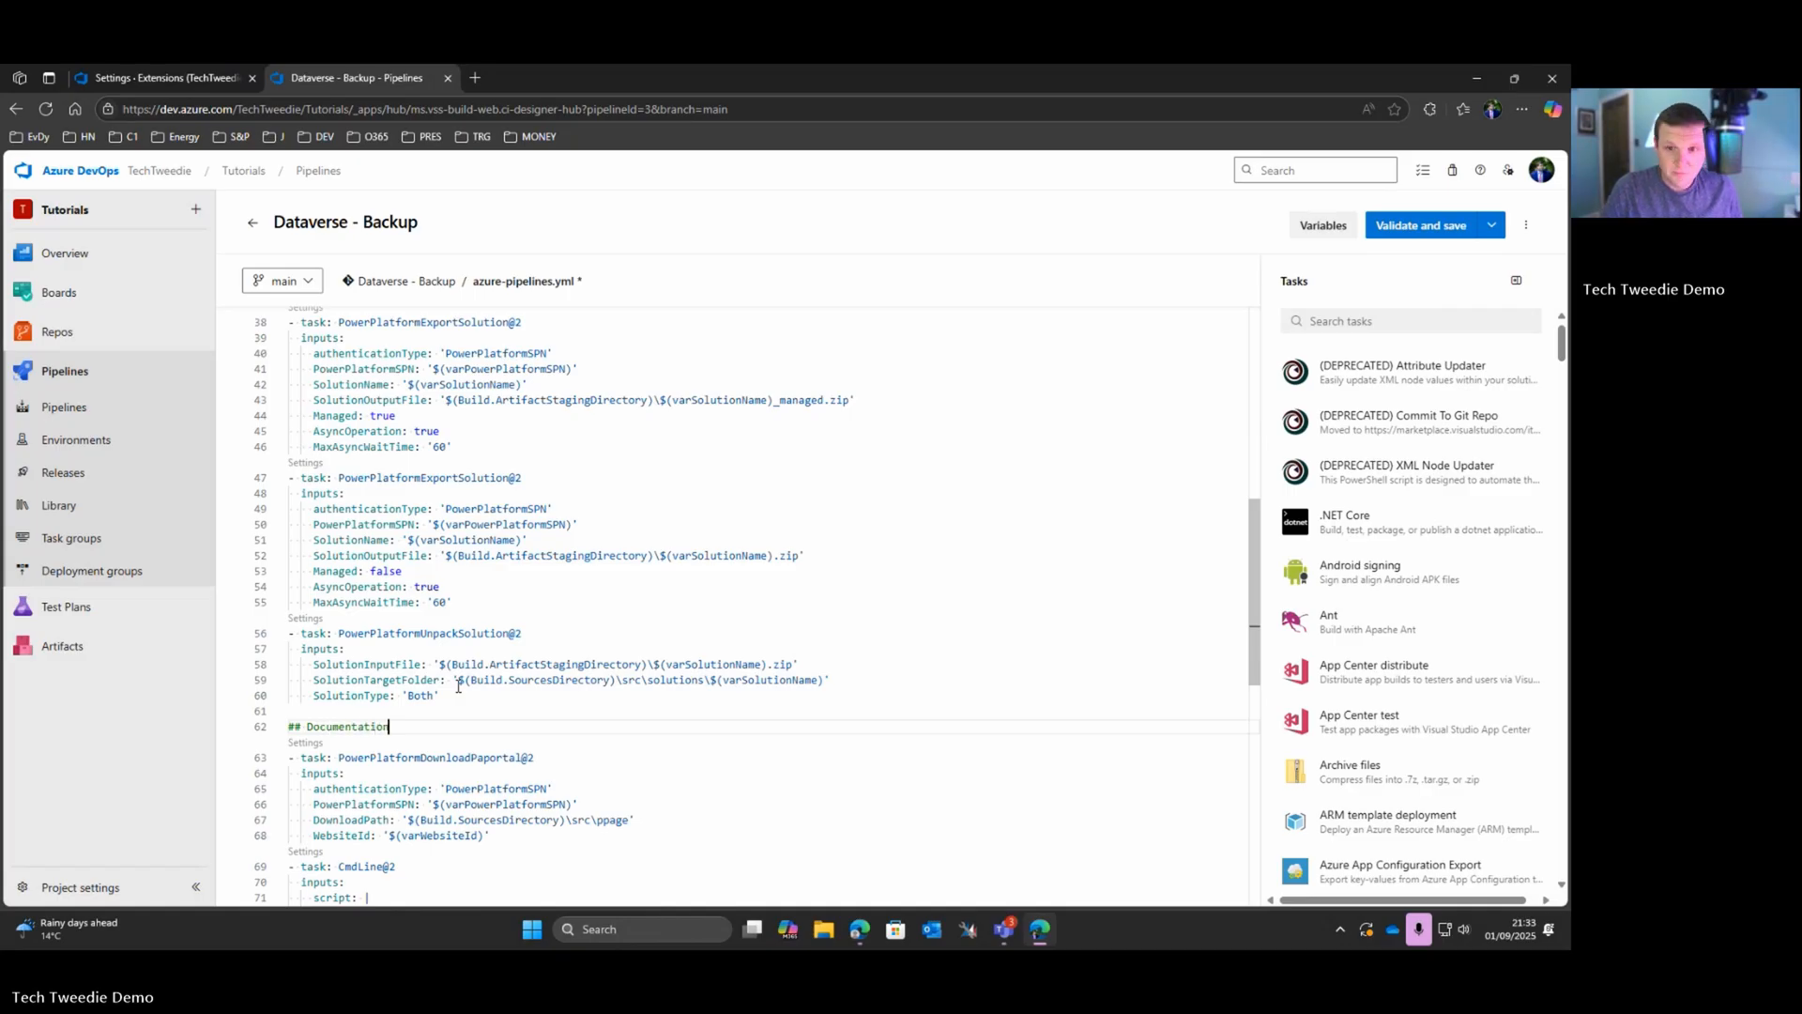
text(tion)
key(Return)
key(Return)
key(Return)
key(Return)
key(Up)
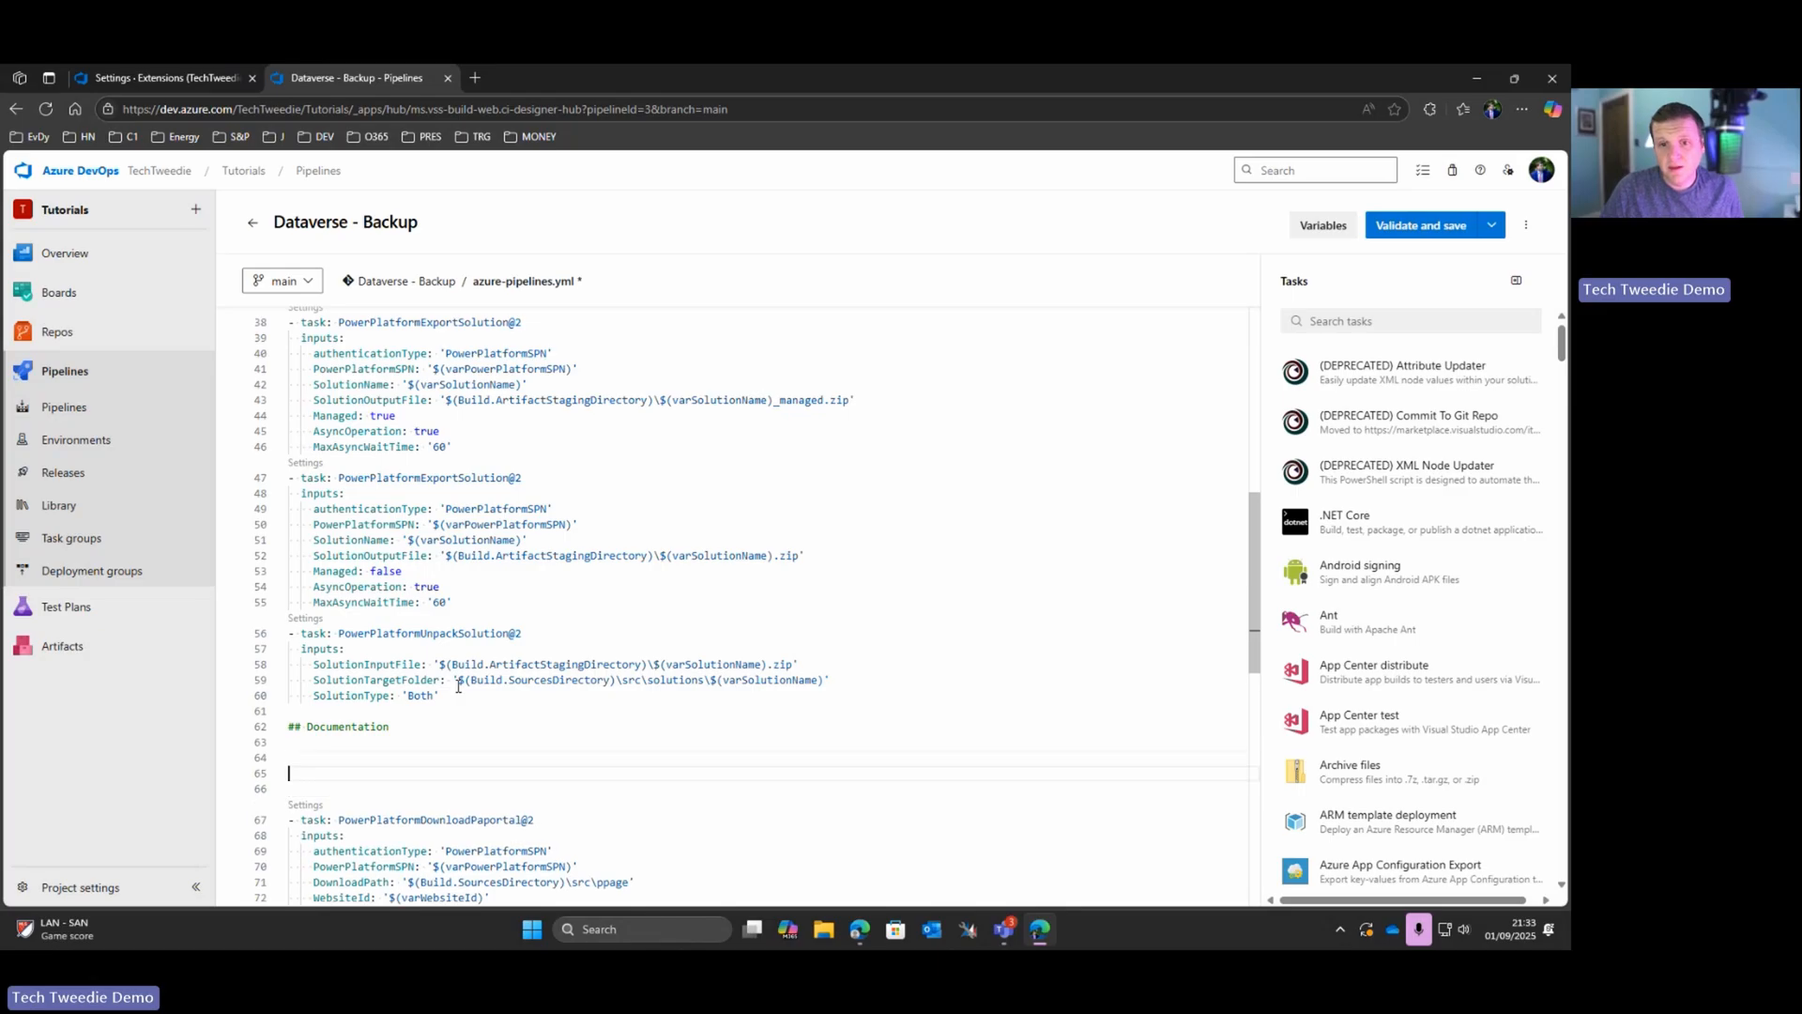
key(Up)
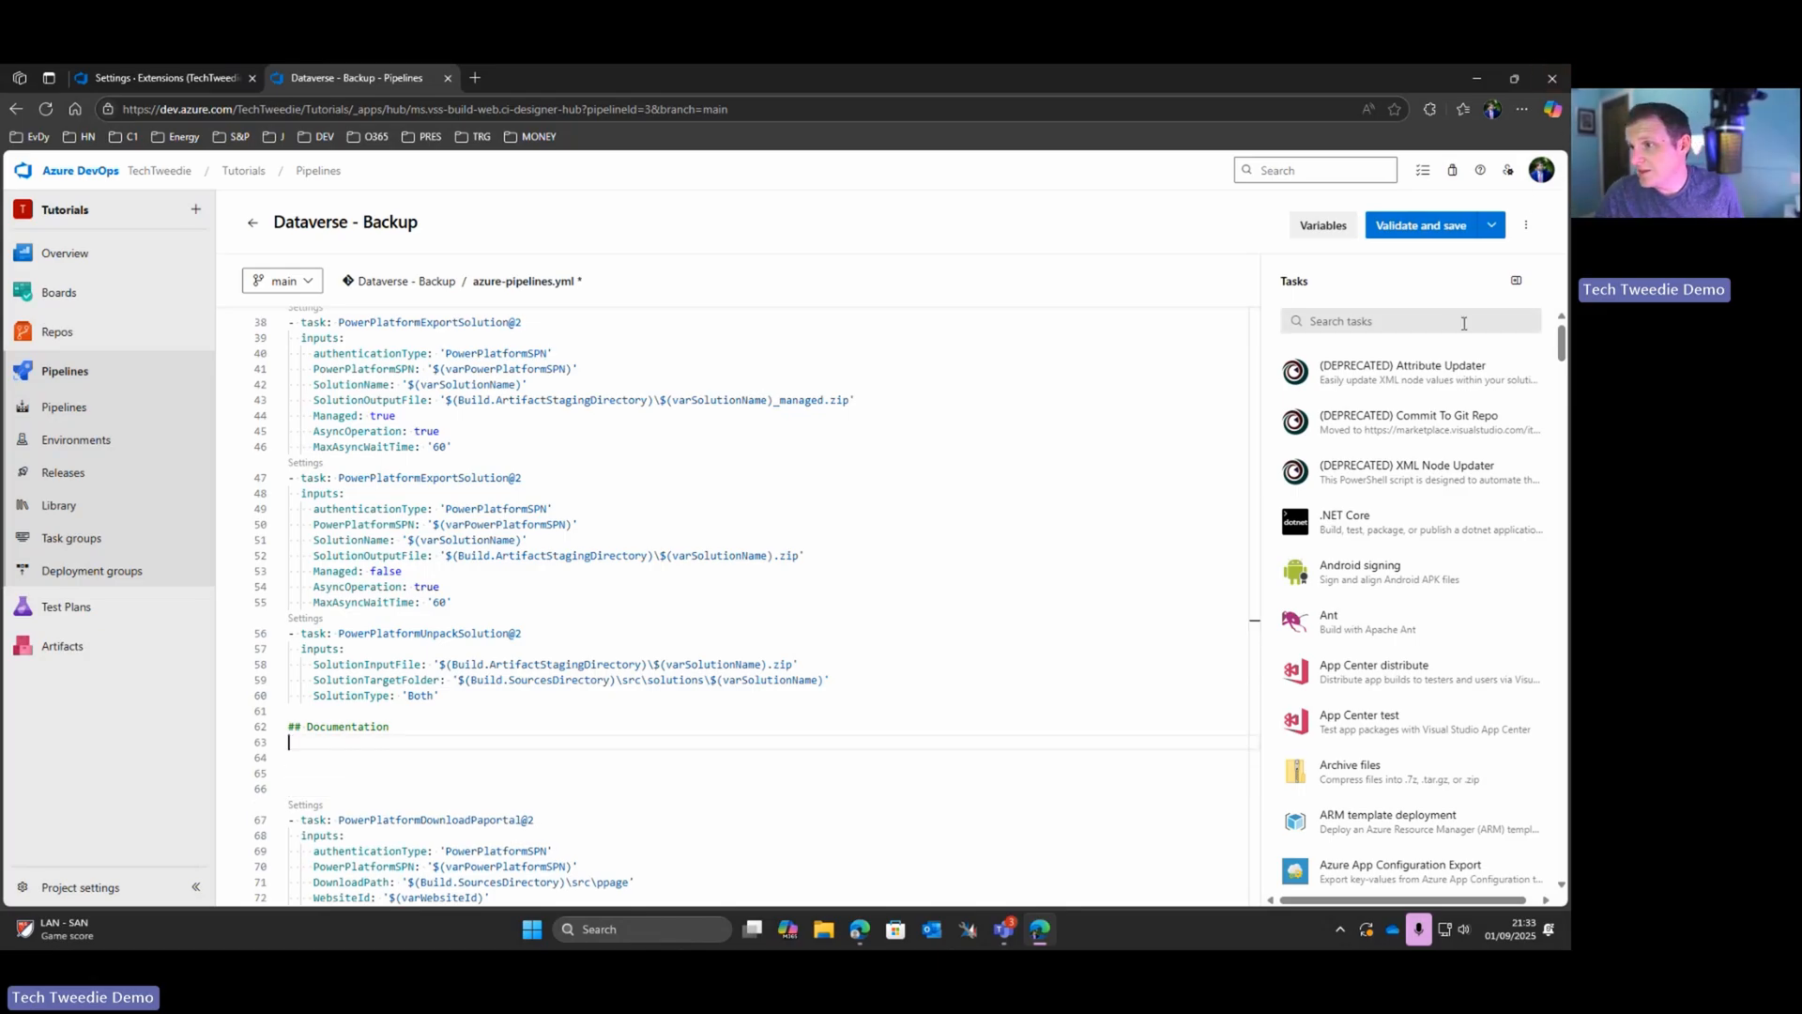
Step: Search the pipeline tasks for "table" and open the Table Documentation Generator task's settings
click(1372, 319)
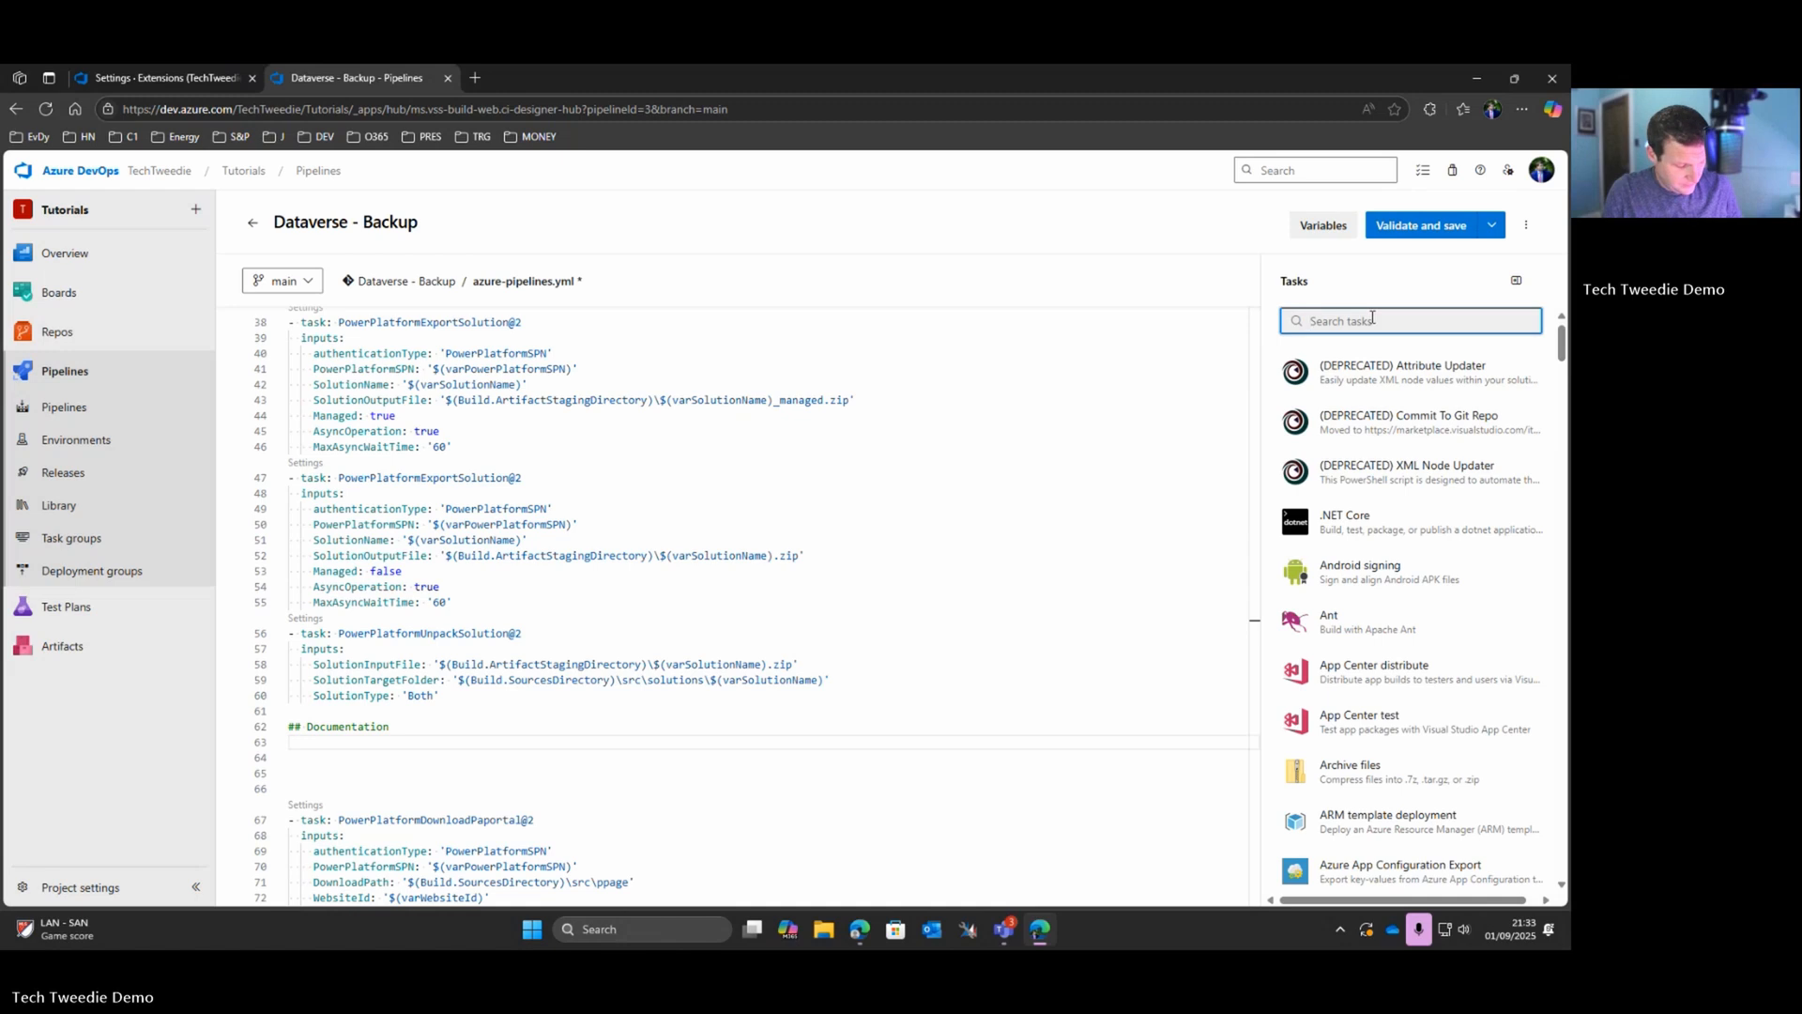
text(table)
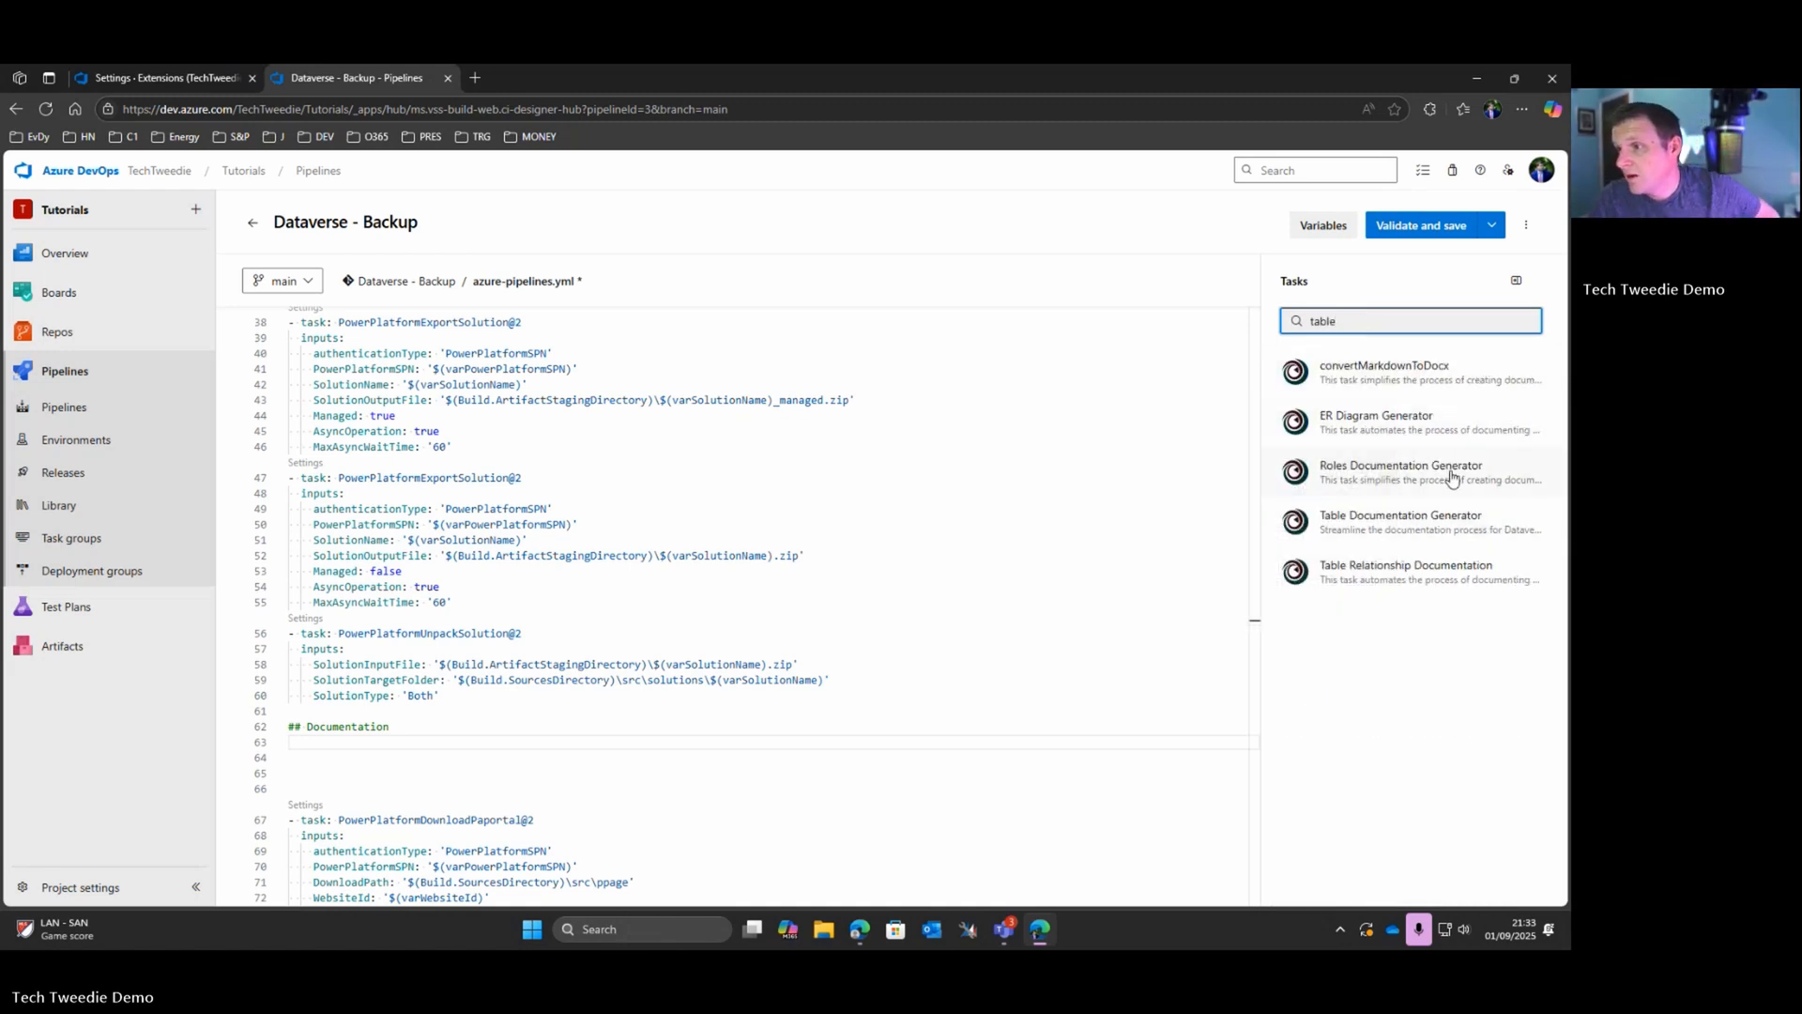
mouse_move(1452, 479)
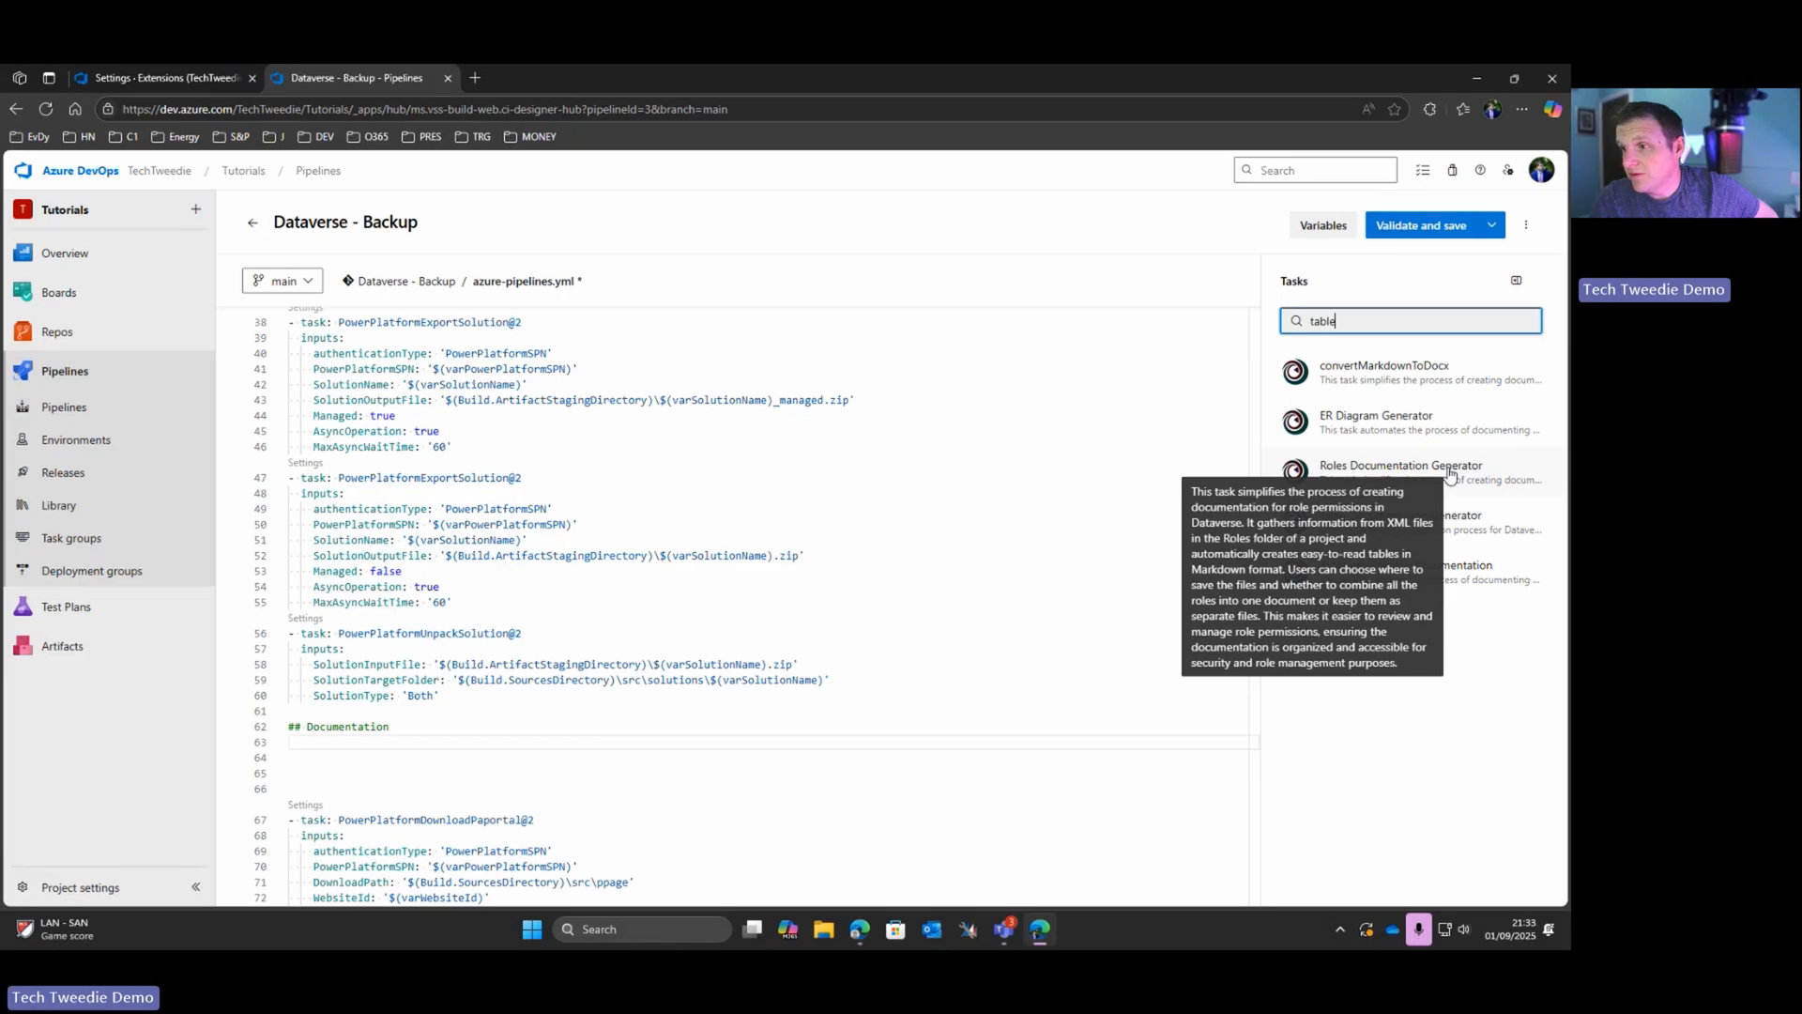
click(1405, 526)
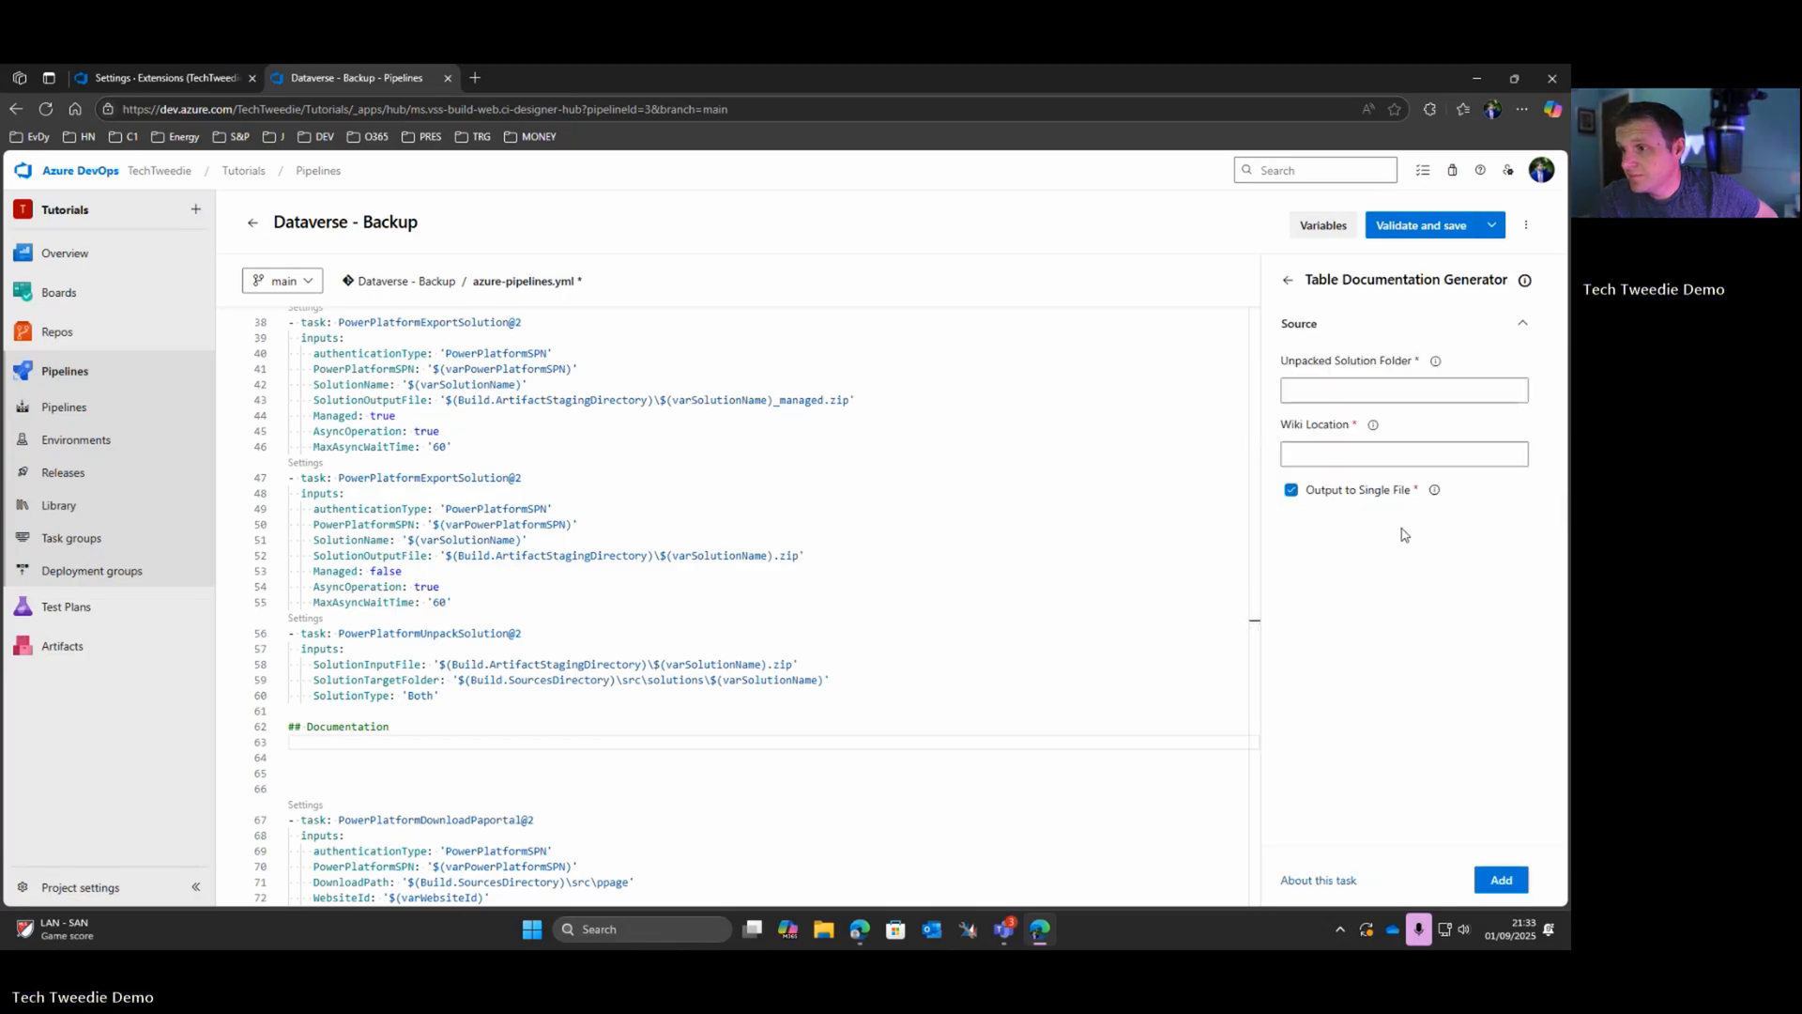
Step: Enter the placeholder "hold" for both the unpacked solution folder and wiki location, and add the task under the Documentation comment
click(1310, 389)
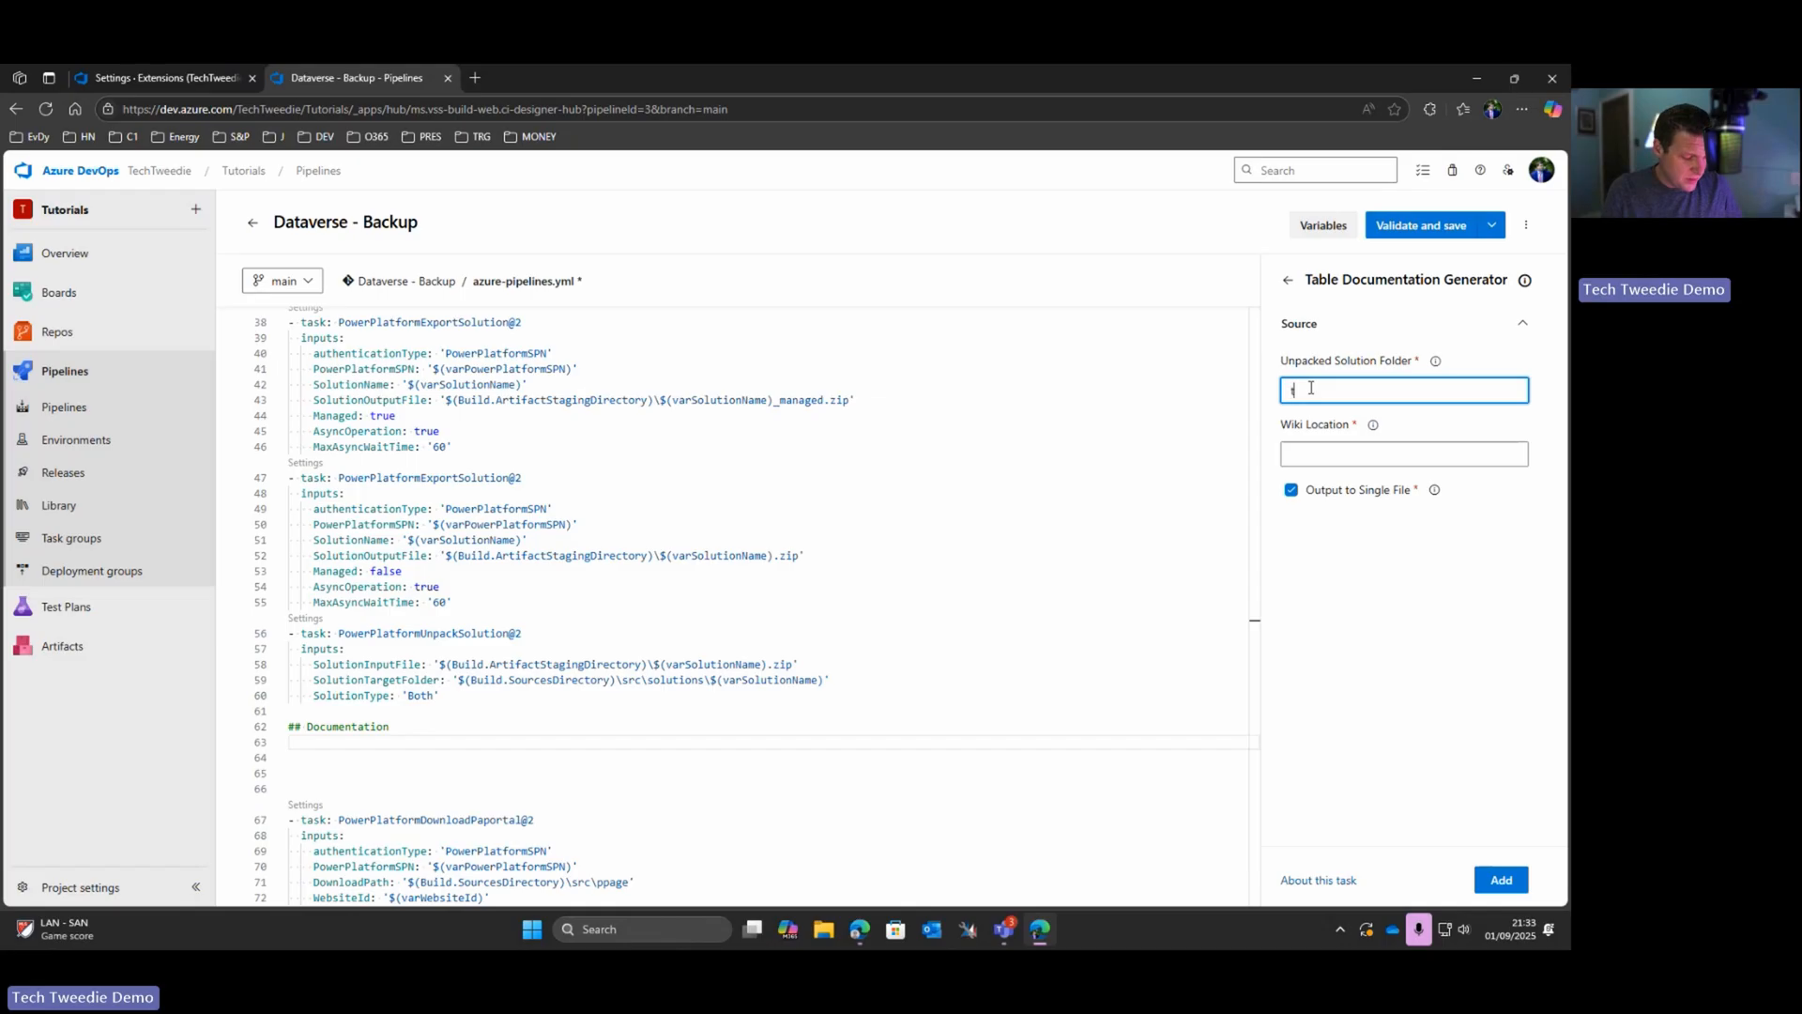
key(Tab)
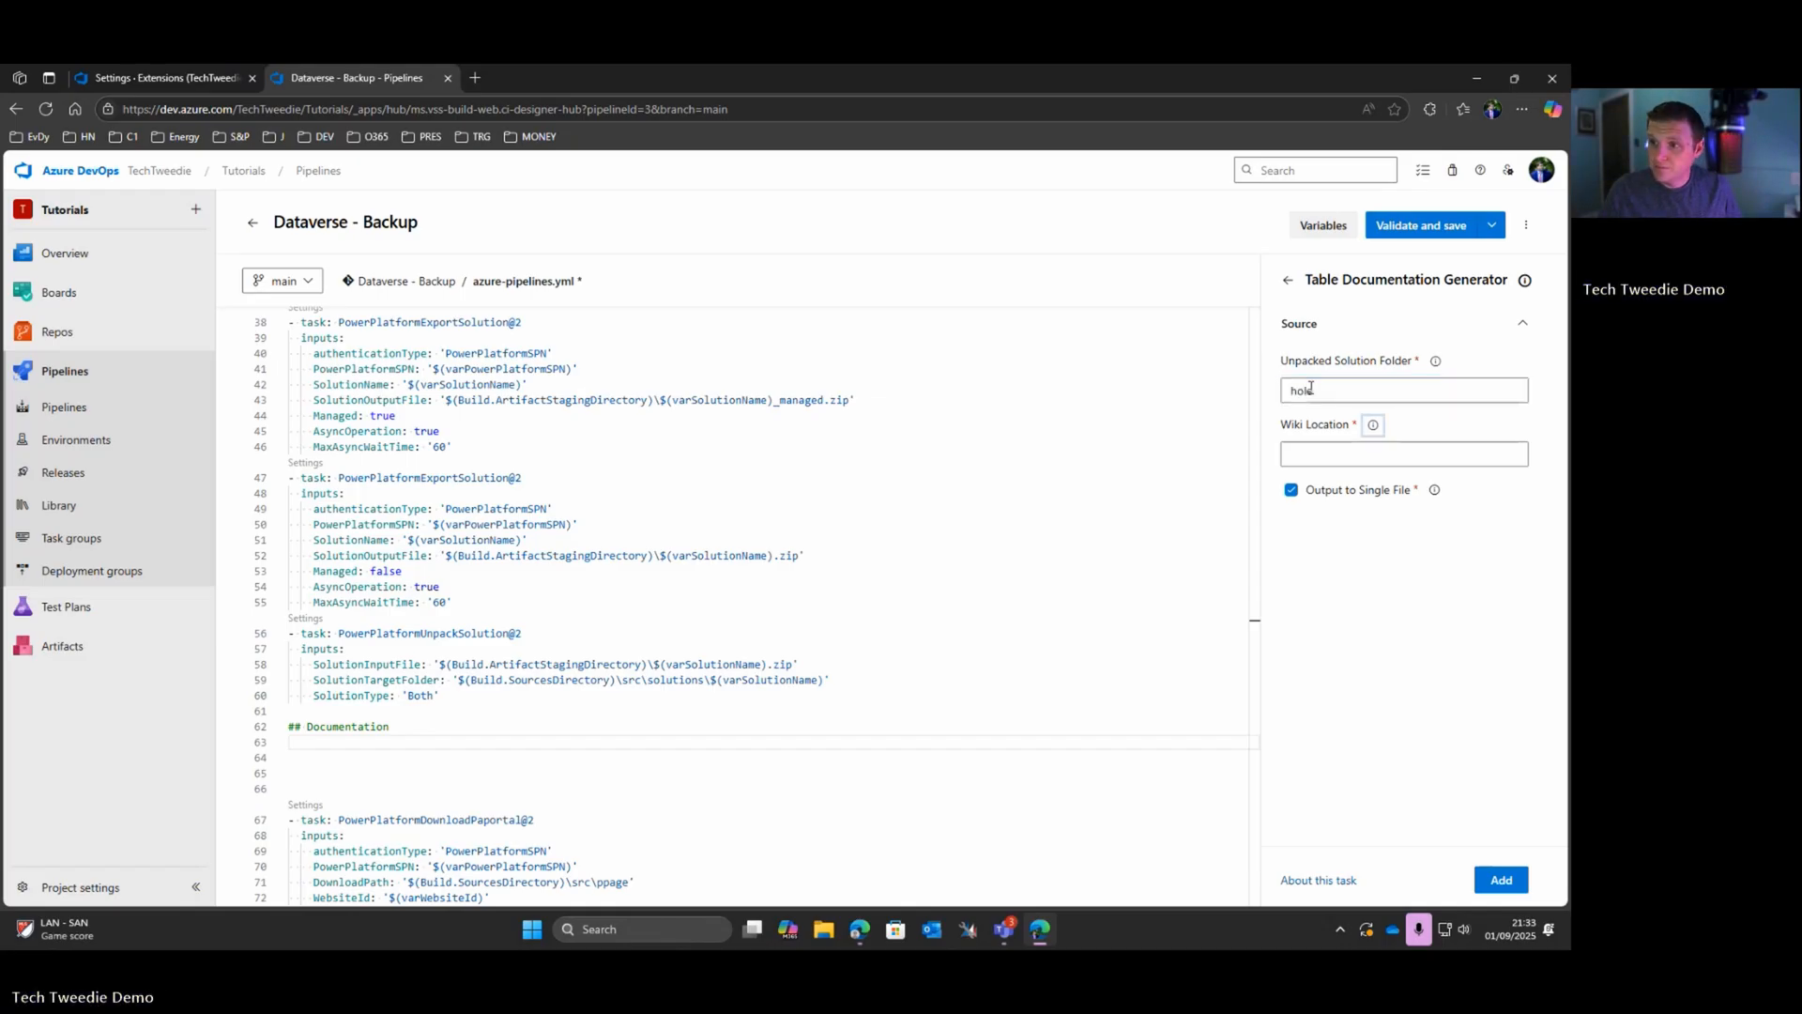
click(1310, 388)
key(BackSpace)
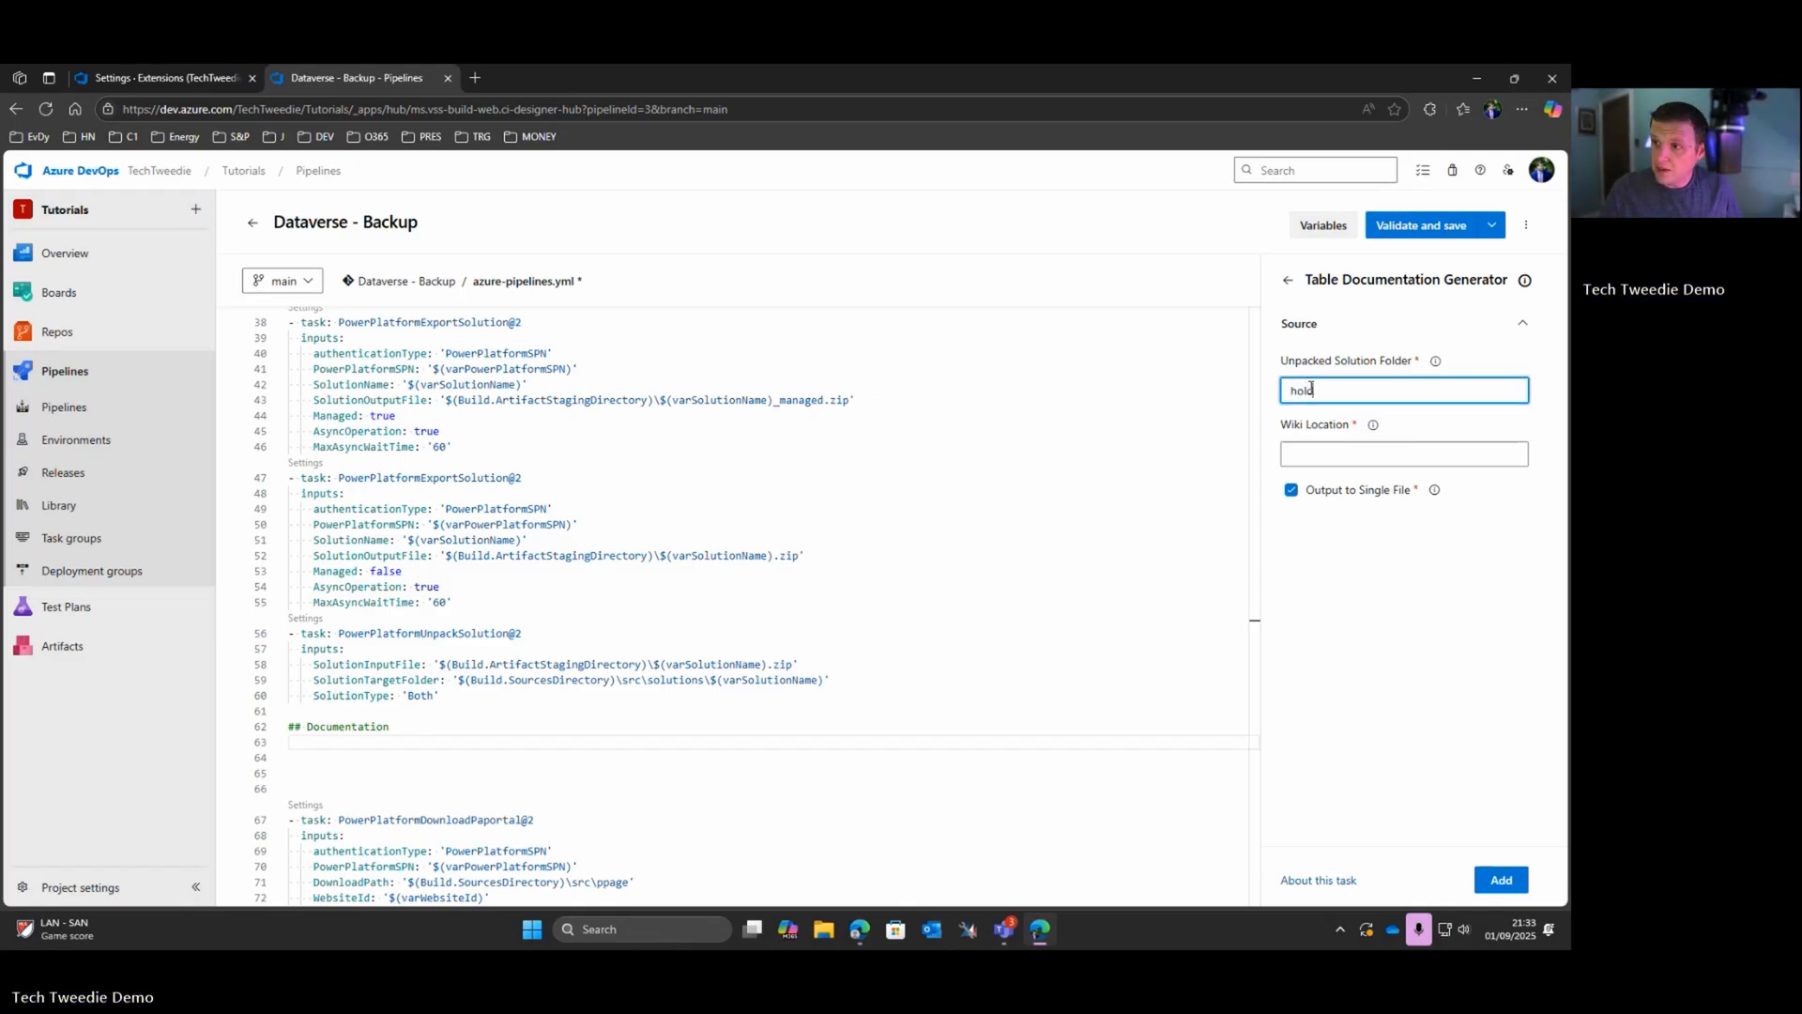
text(d)
click(1319, 451)
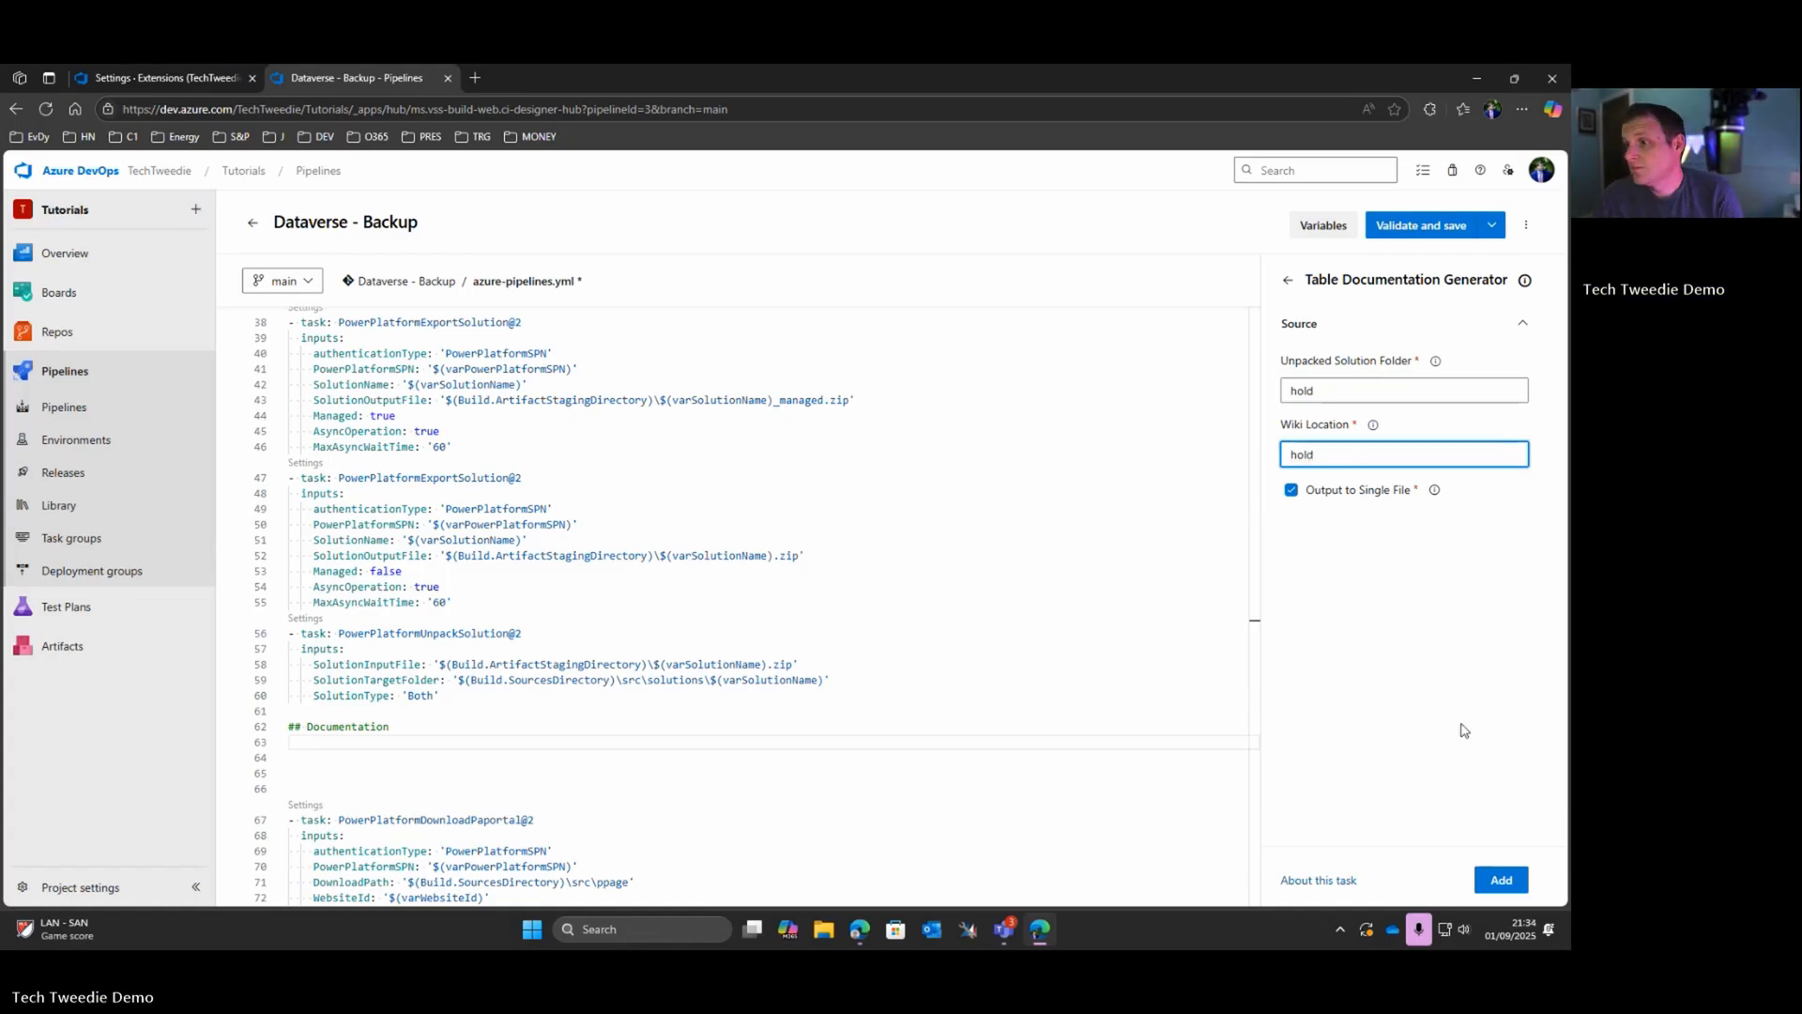
click(1498, 875)
scroll(458, 717, down, 1)
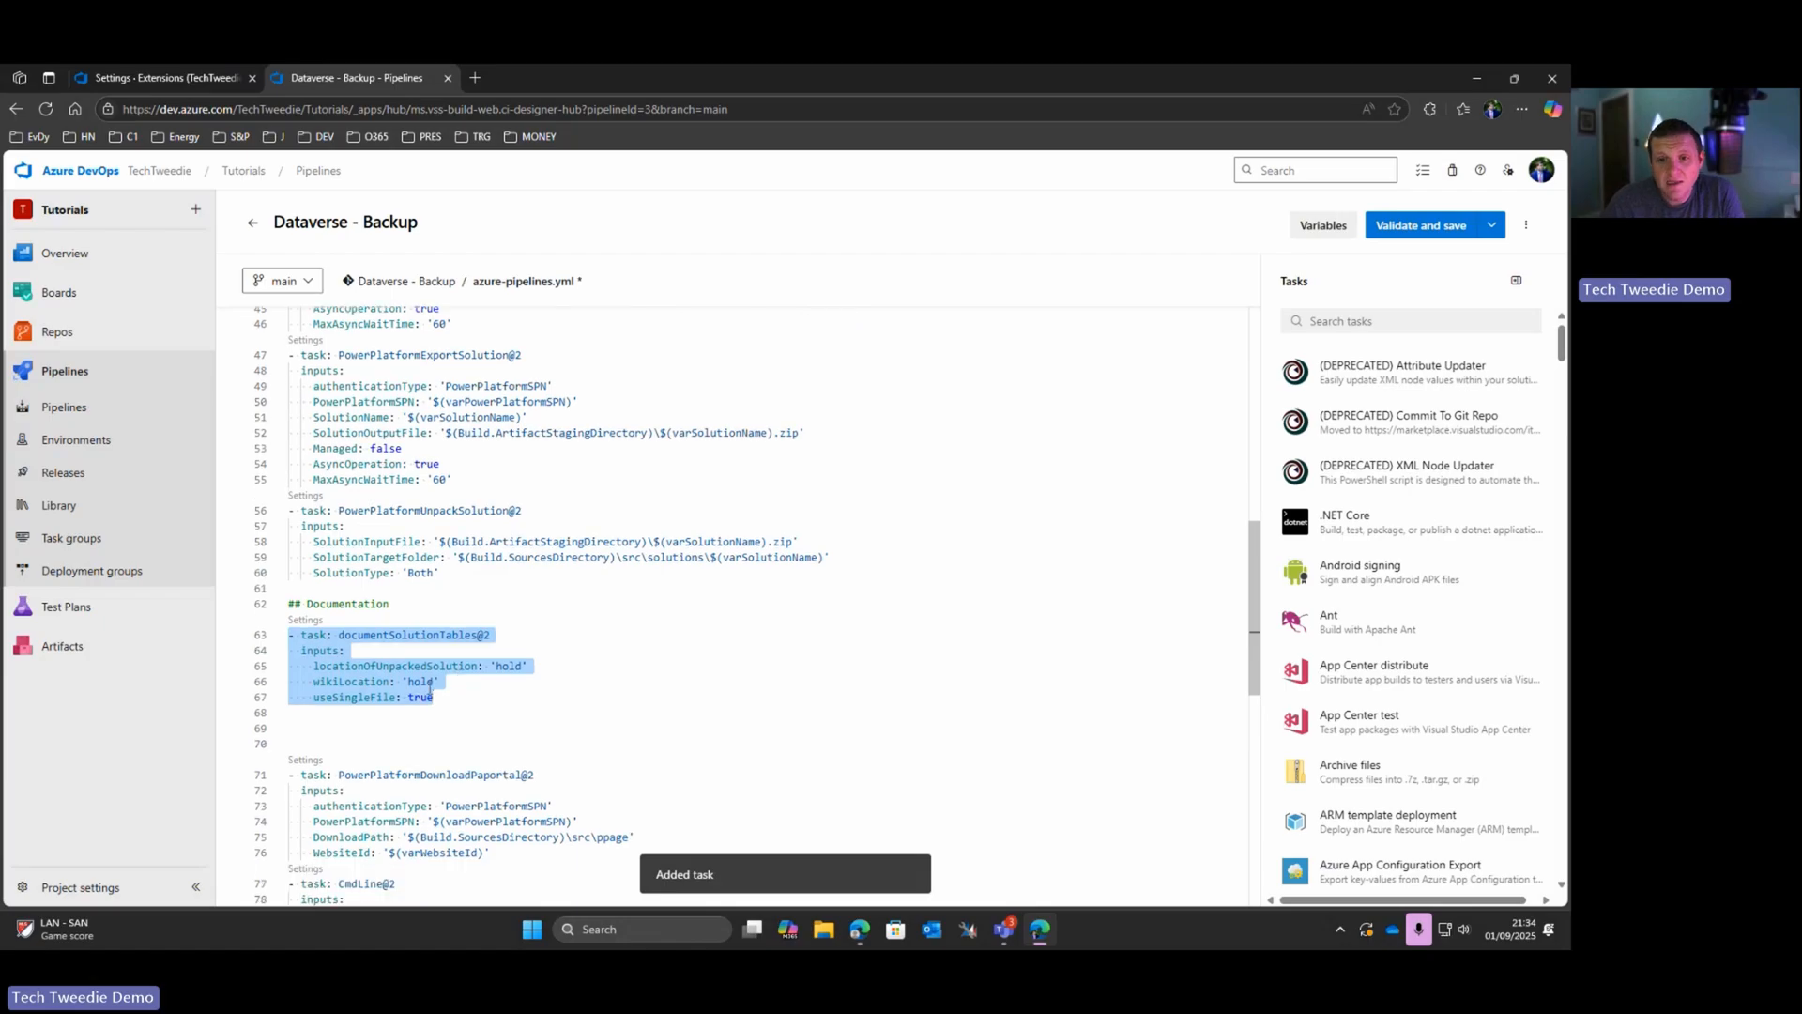
Step: Set documentSolutionTables' locationOfUnpackedSolution to the unpack task's target folder path, $(Build.SourcesDirectory)\src\solutions\$(varSolutionName)
click(456, 698)
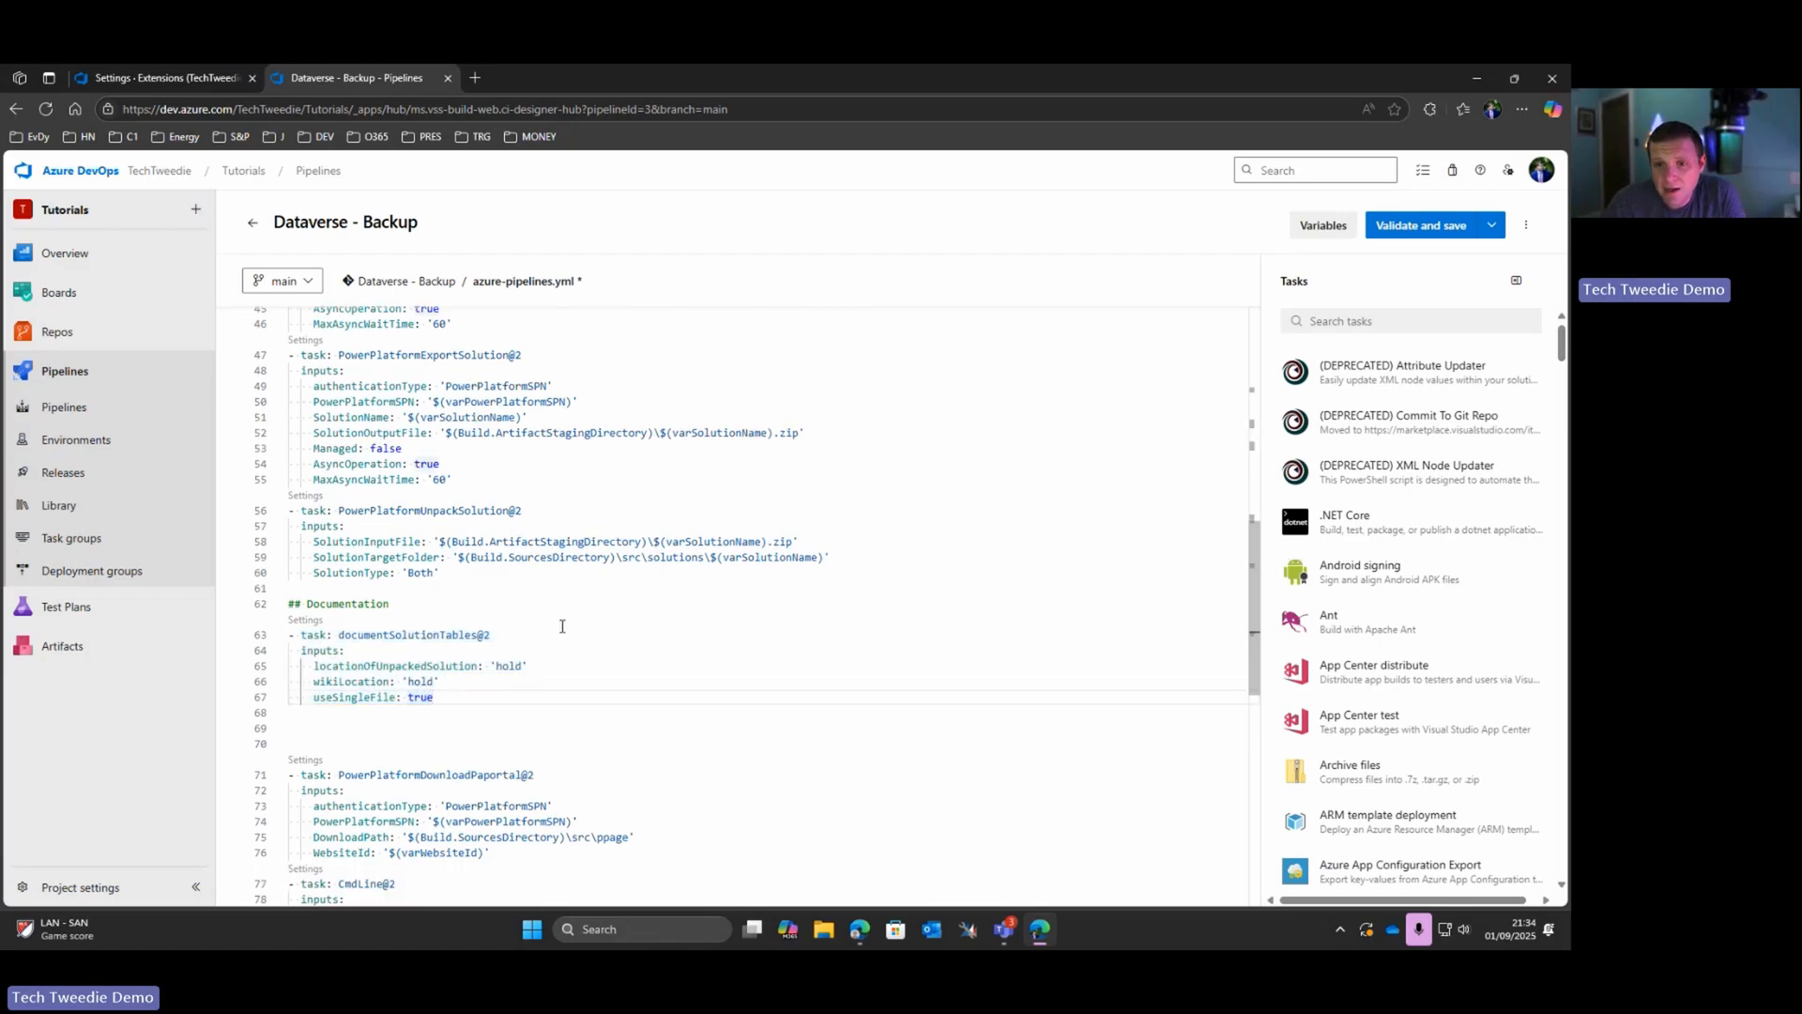
drag(459, 558, 823, 558)
key(ctrl+c)
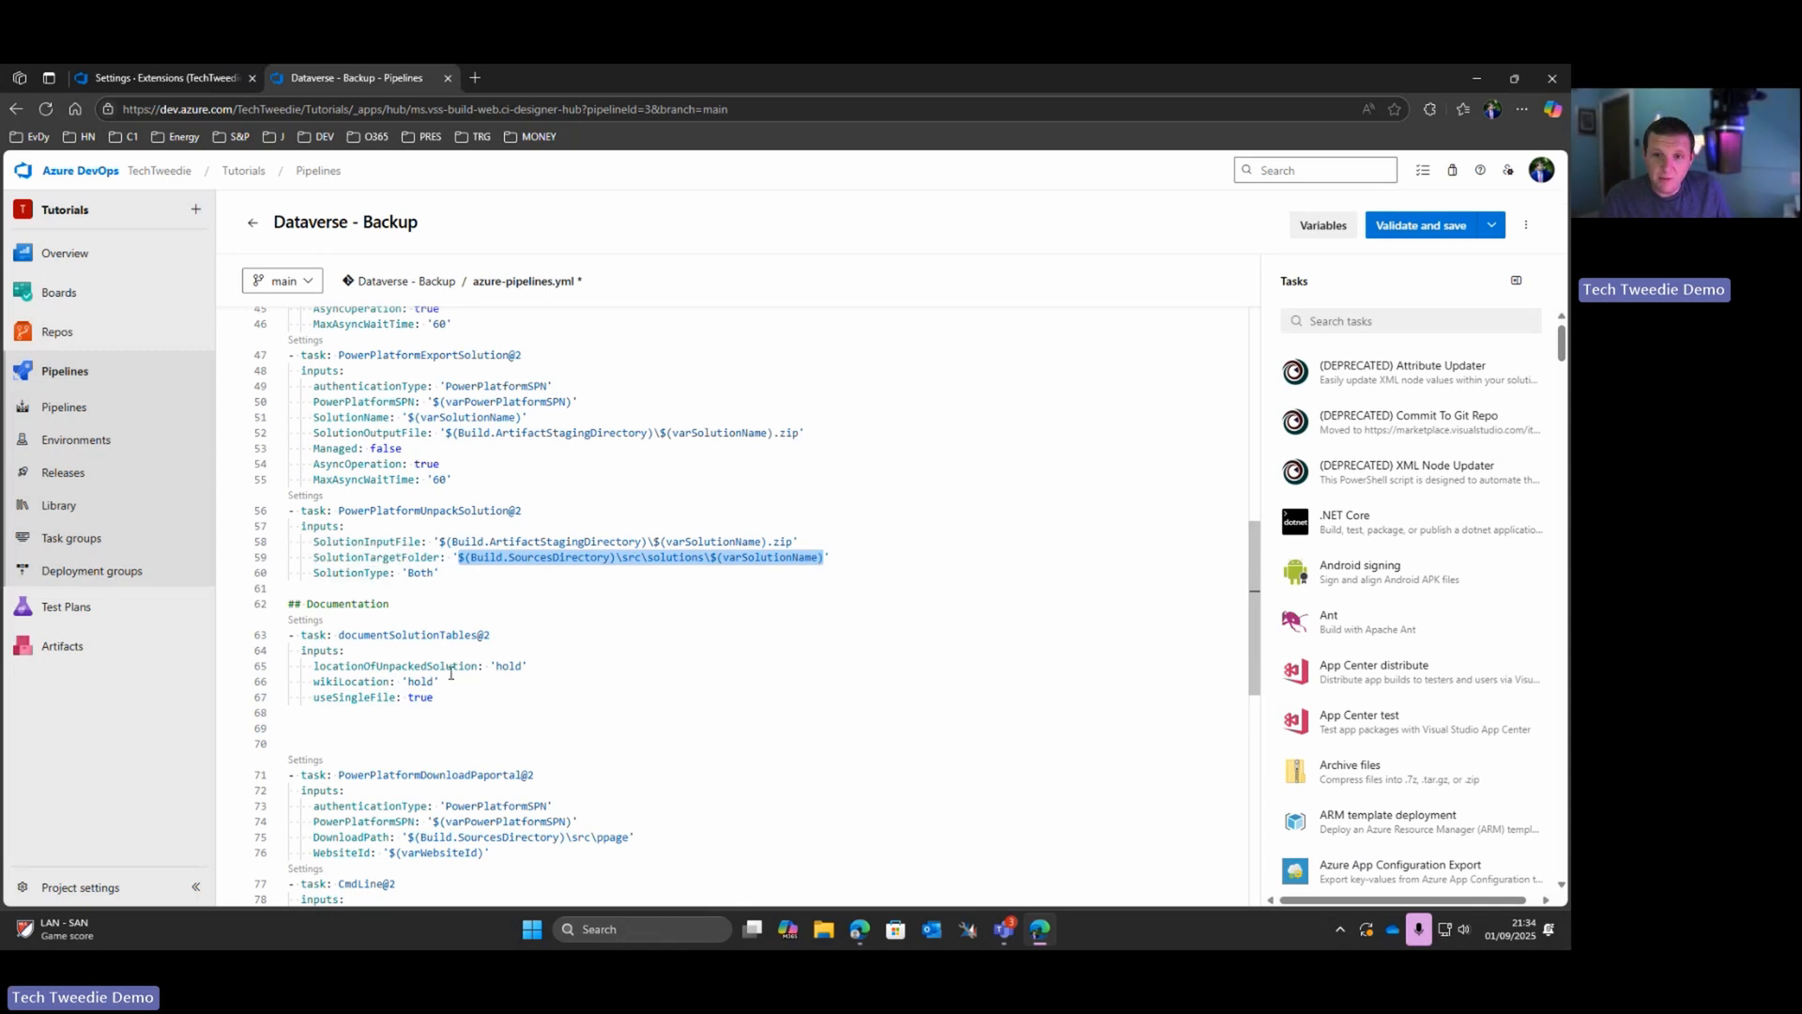
drag(408, 682, 437, 681)
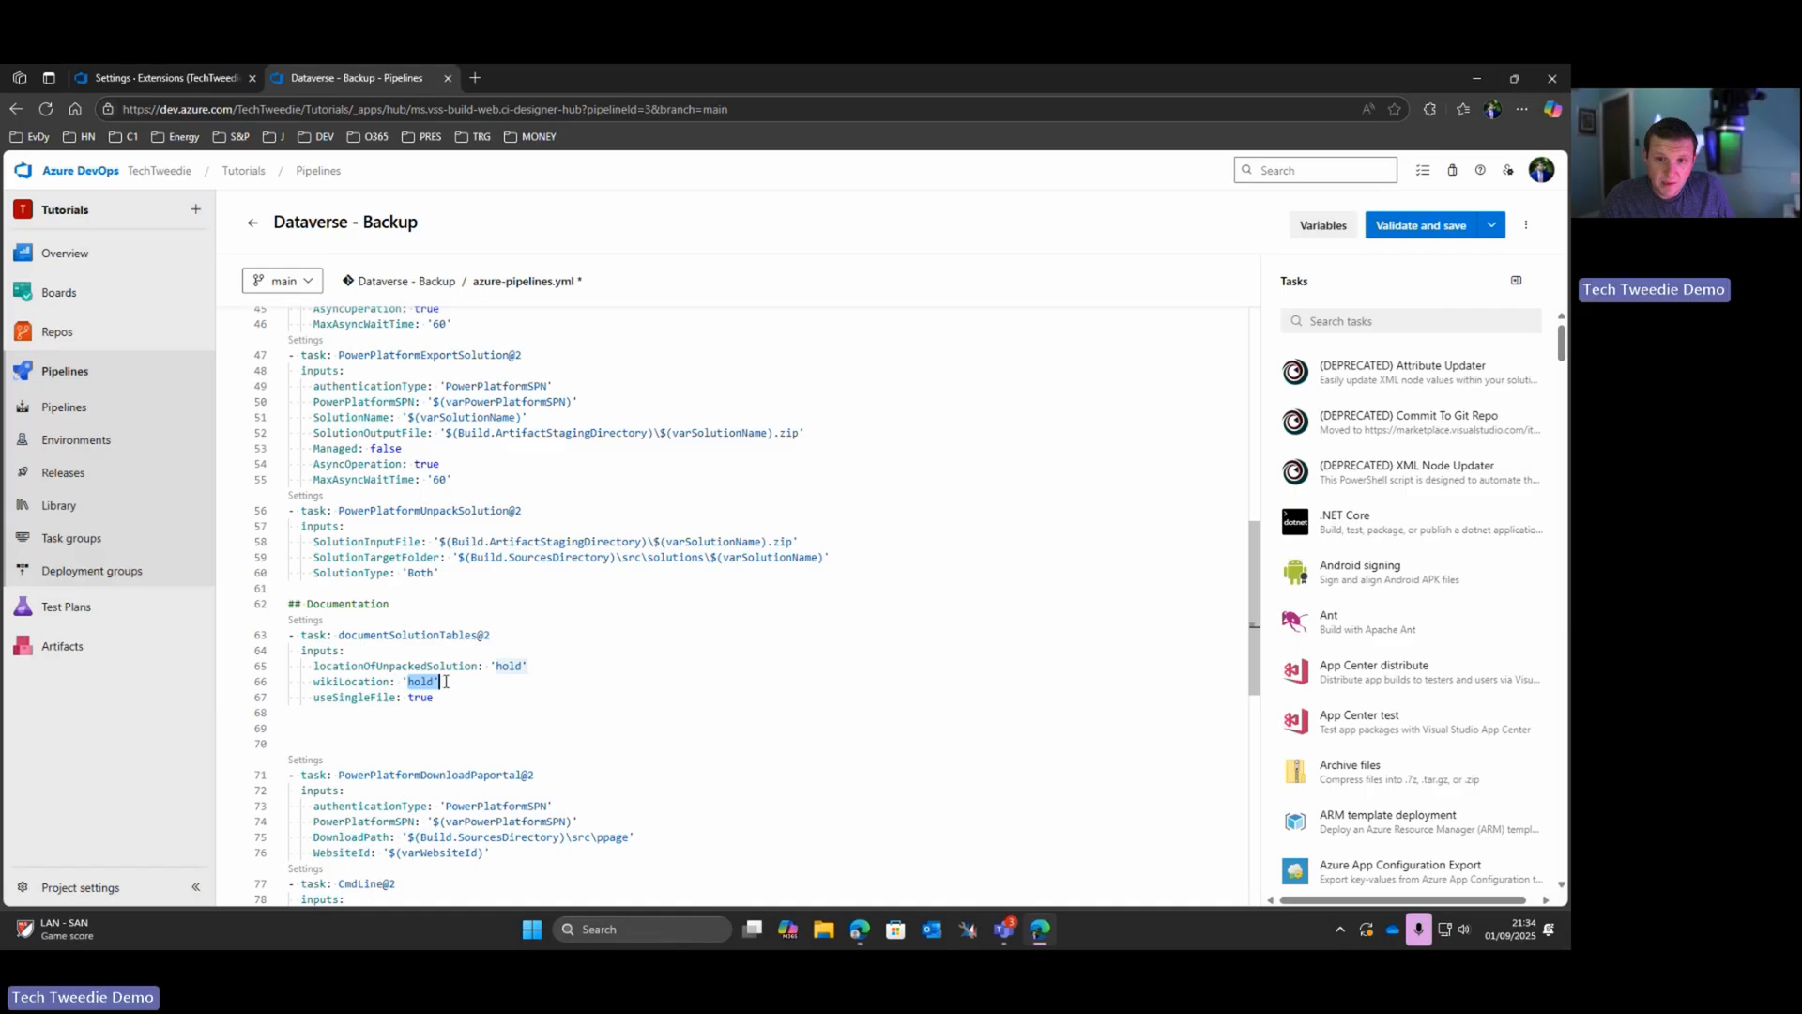
click(495, 666)
drag(498, 666, 524, 665)
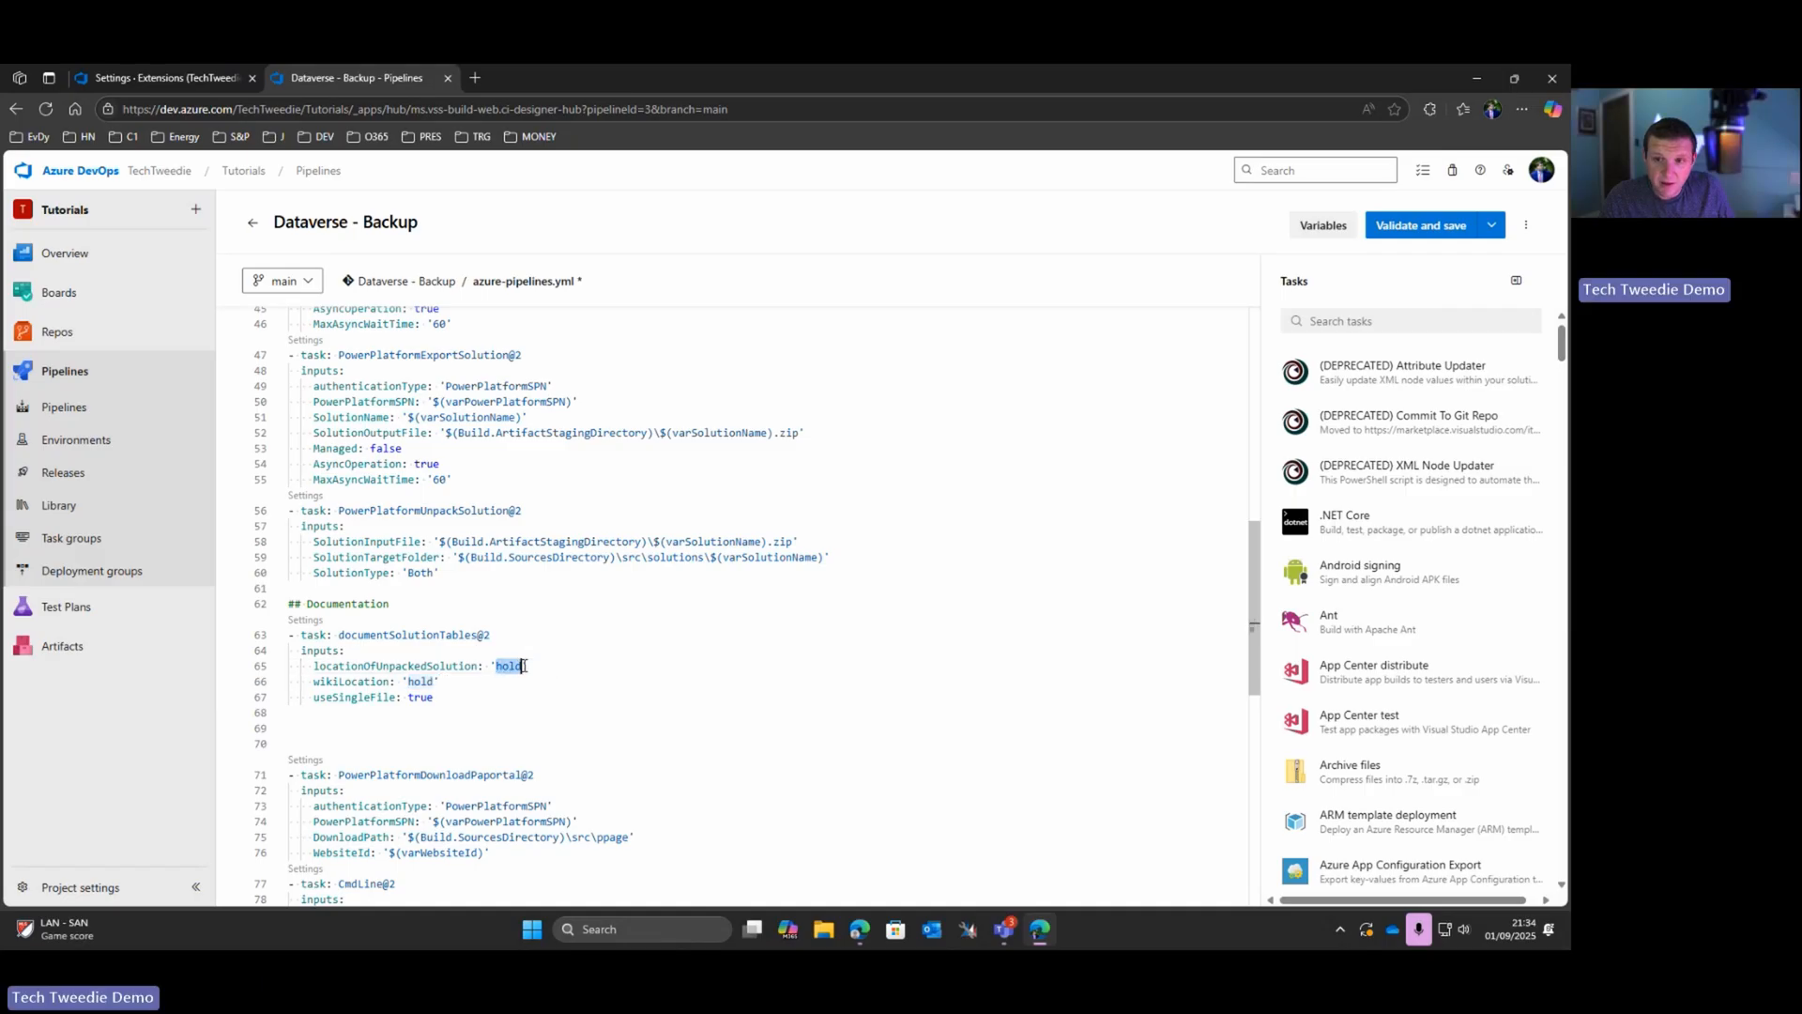
key(ctrl+v)
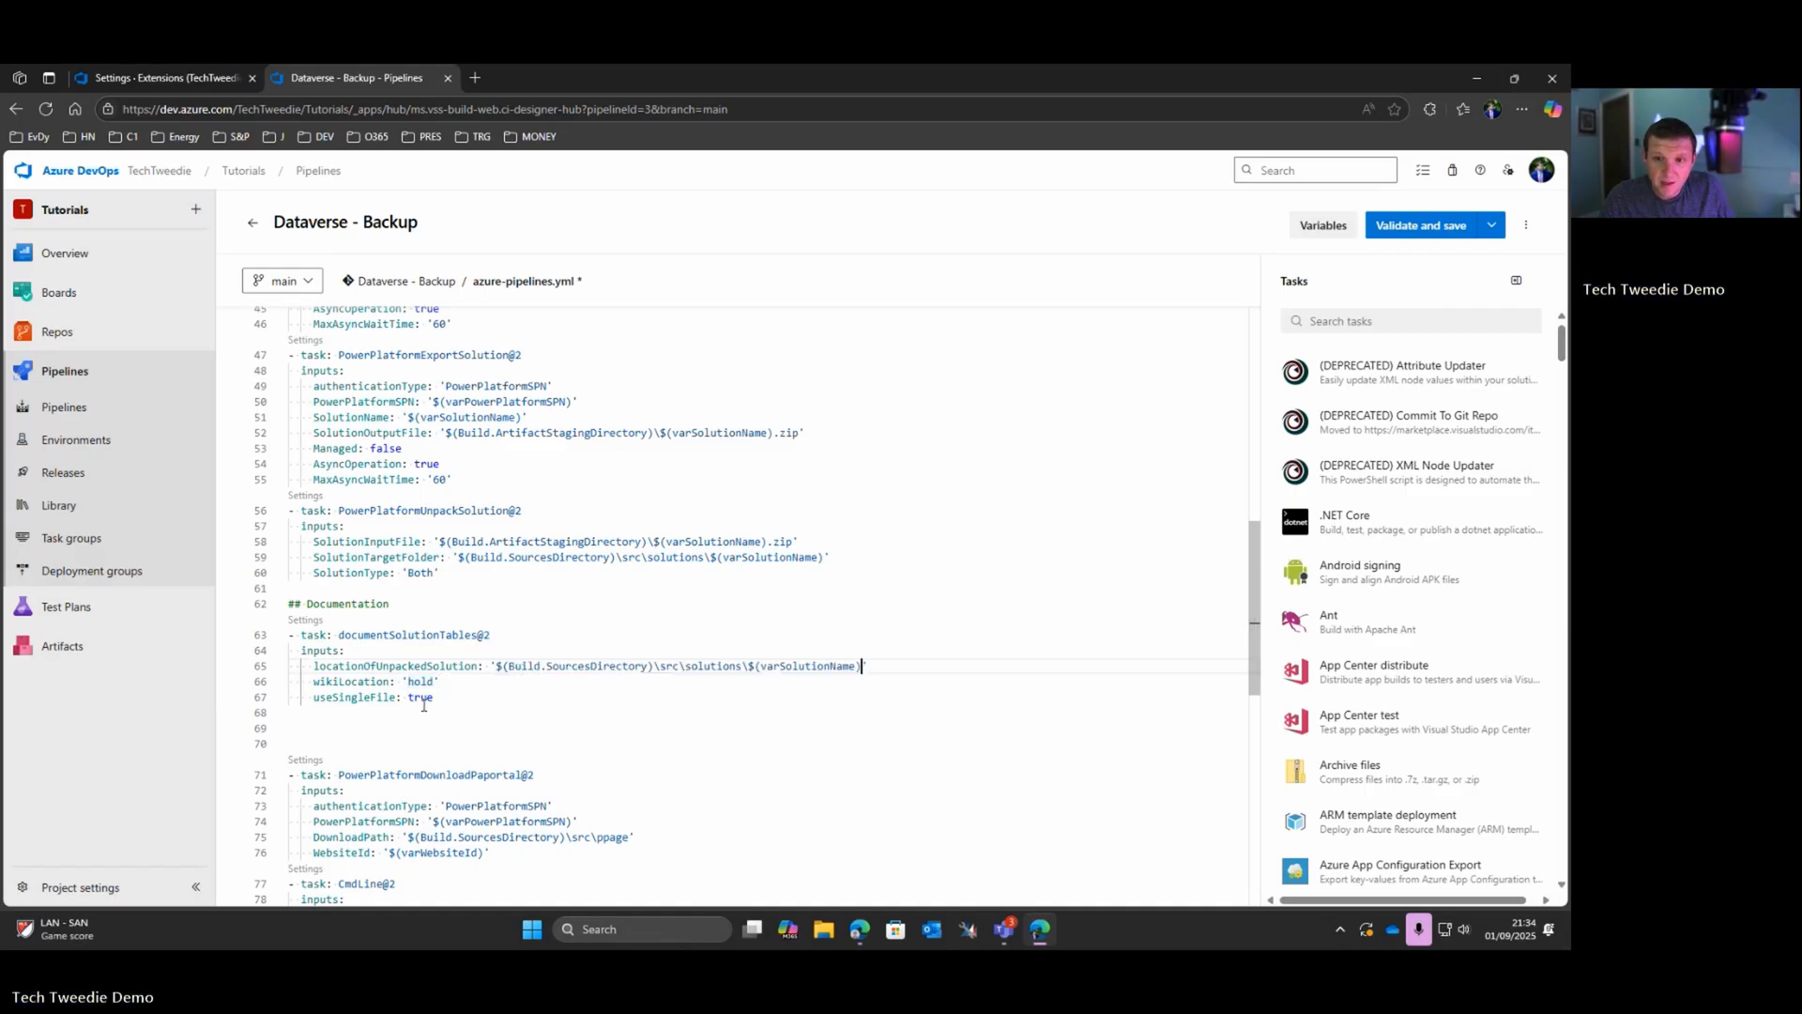
Step: Set the documentation task's wikiLocation to $(Build.SourcesDirectory)\wiki\solutions\$(varSolutionName)
drag(409, 681, 428, 683)
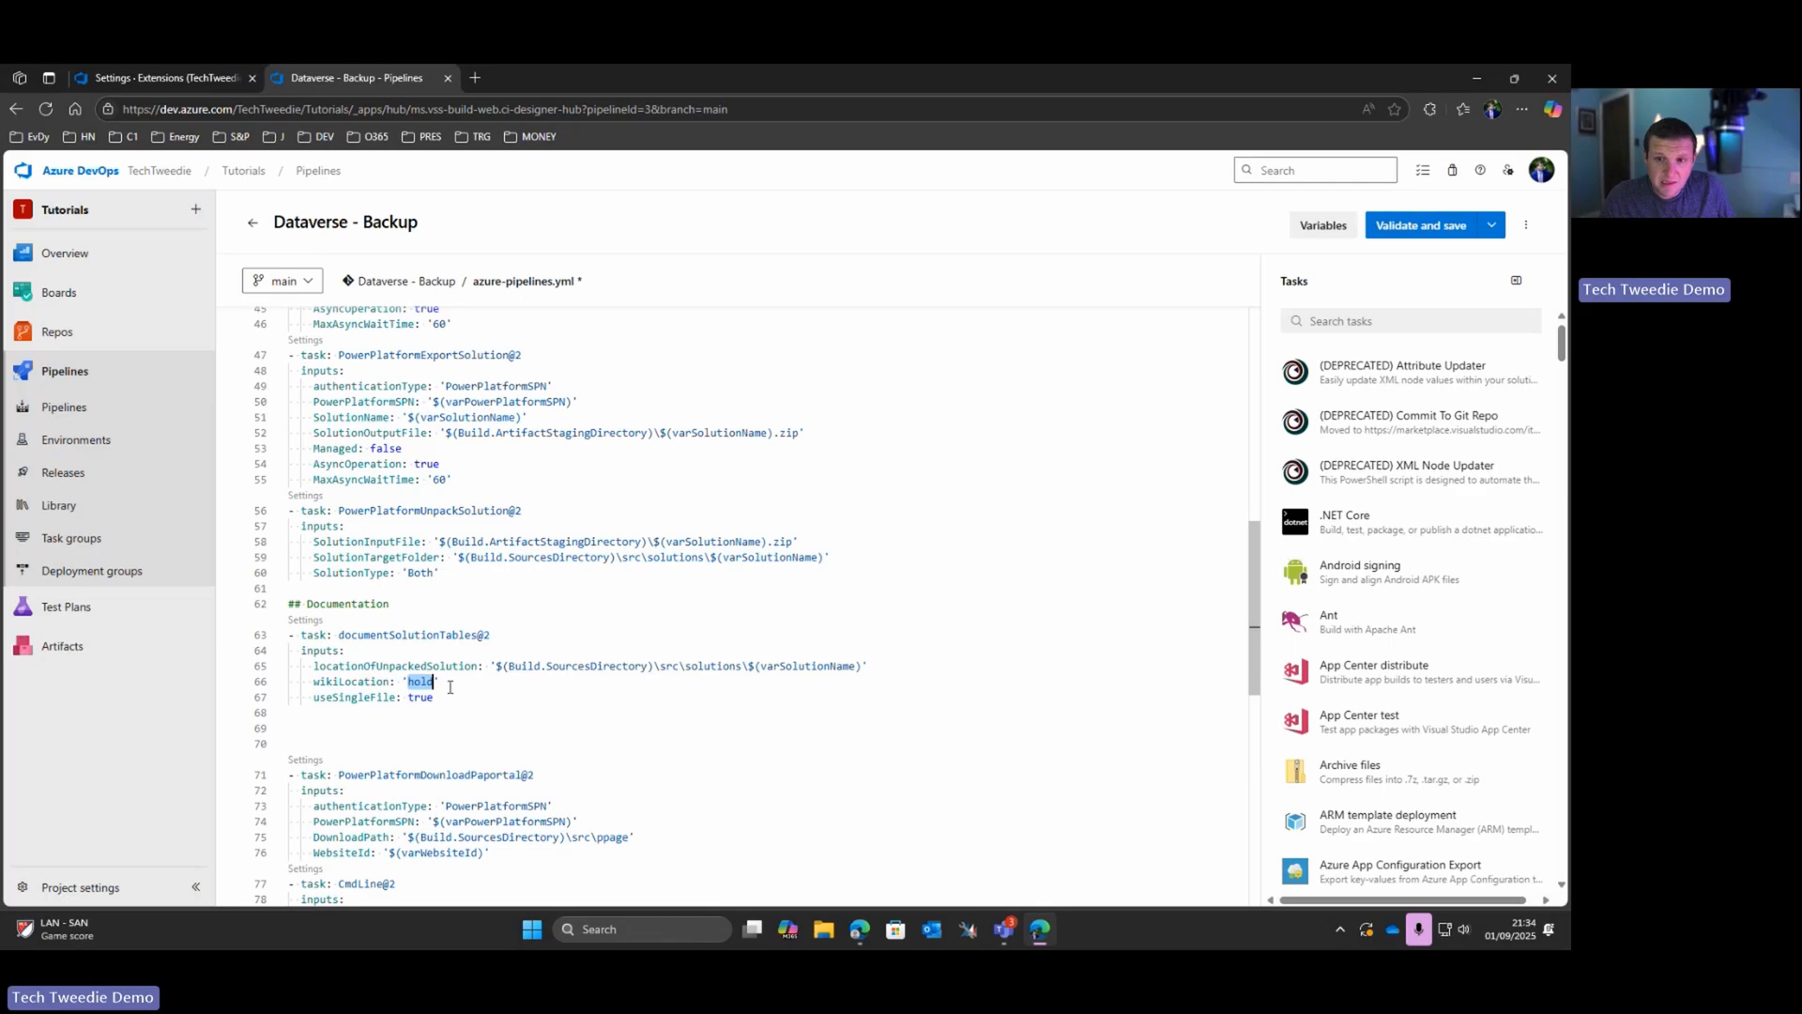
key(ctrl+v)
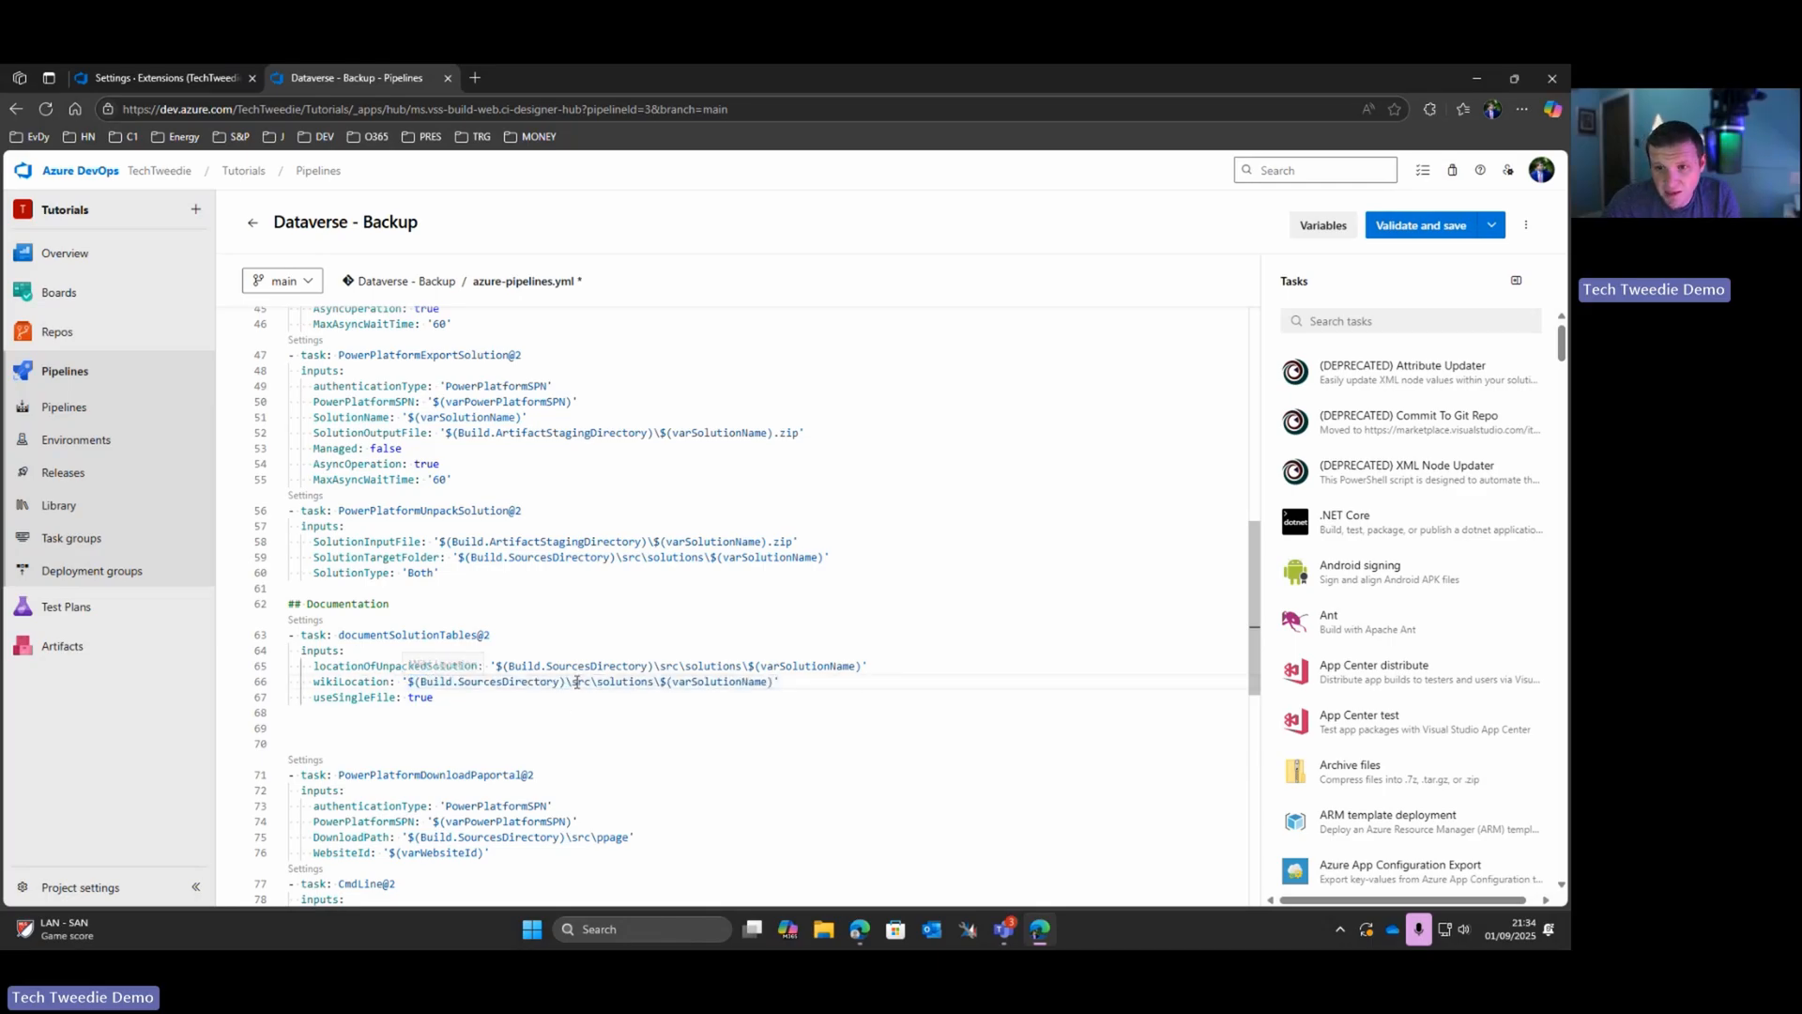
double_click(582, 682)
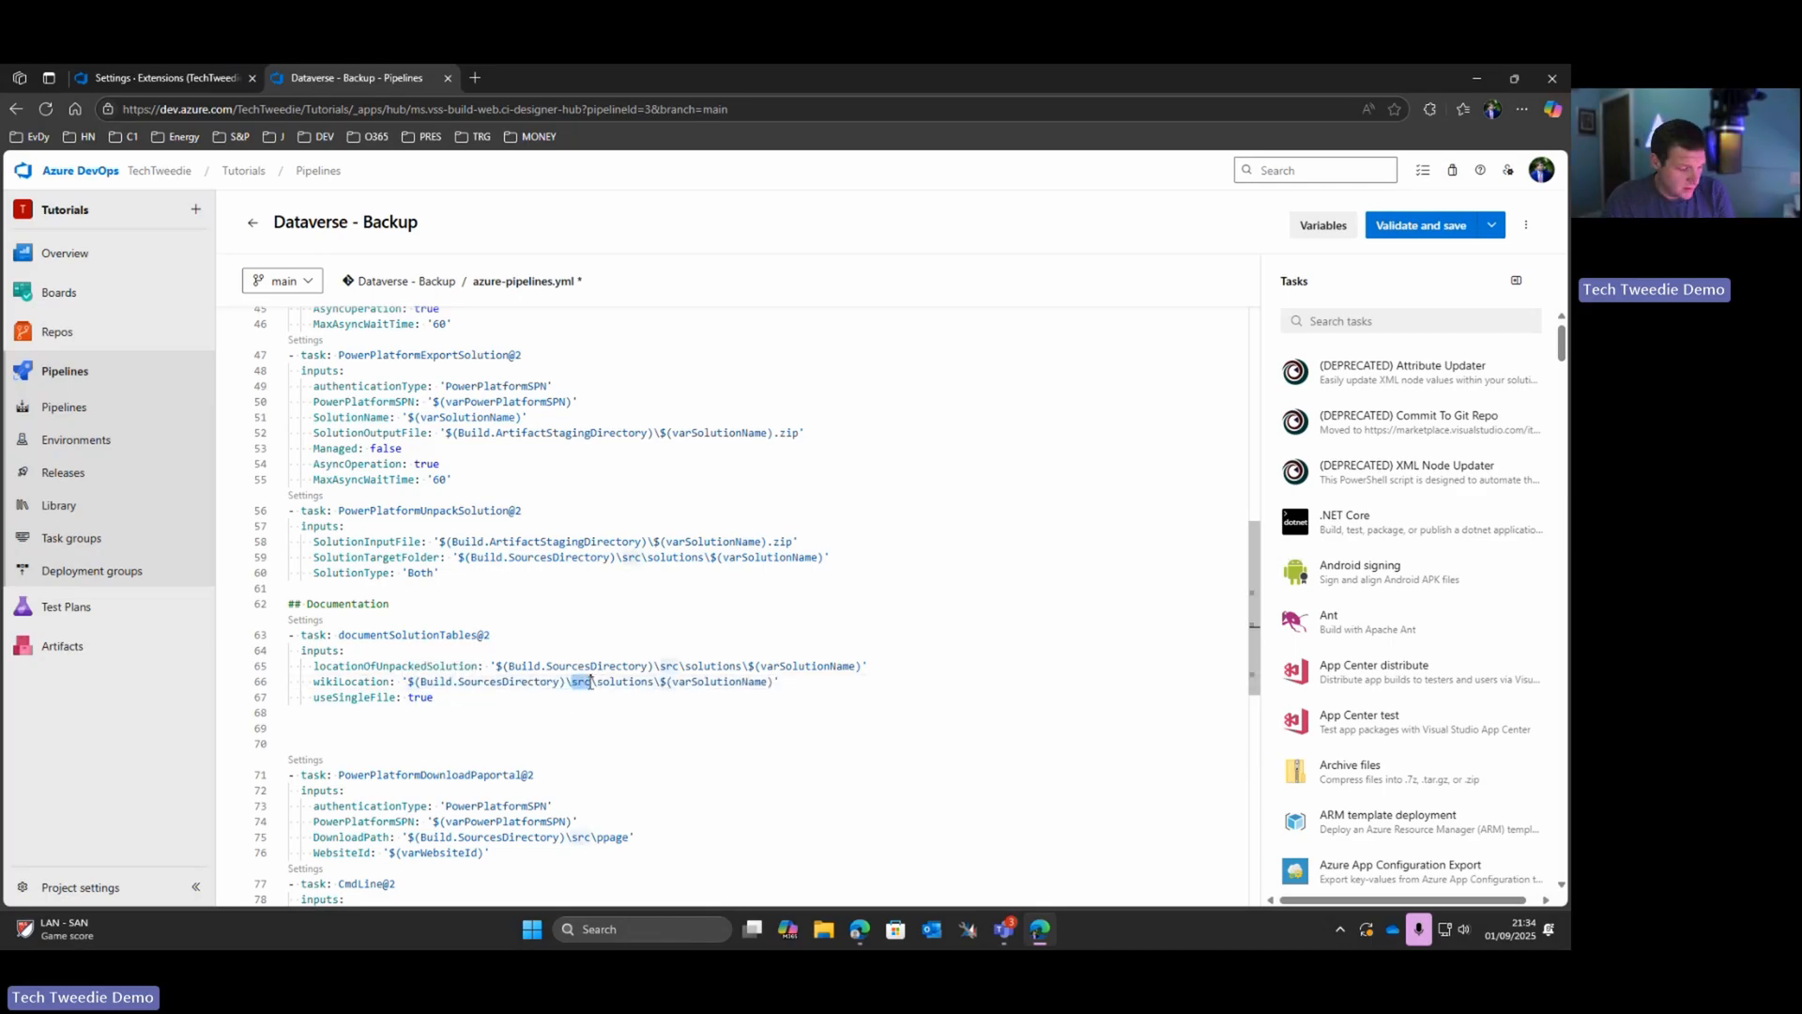
text(wiki)
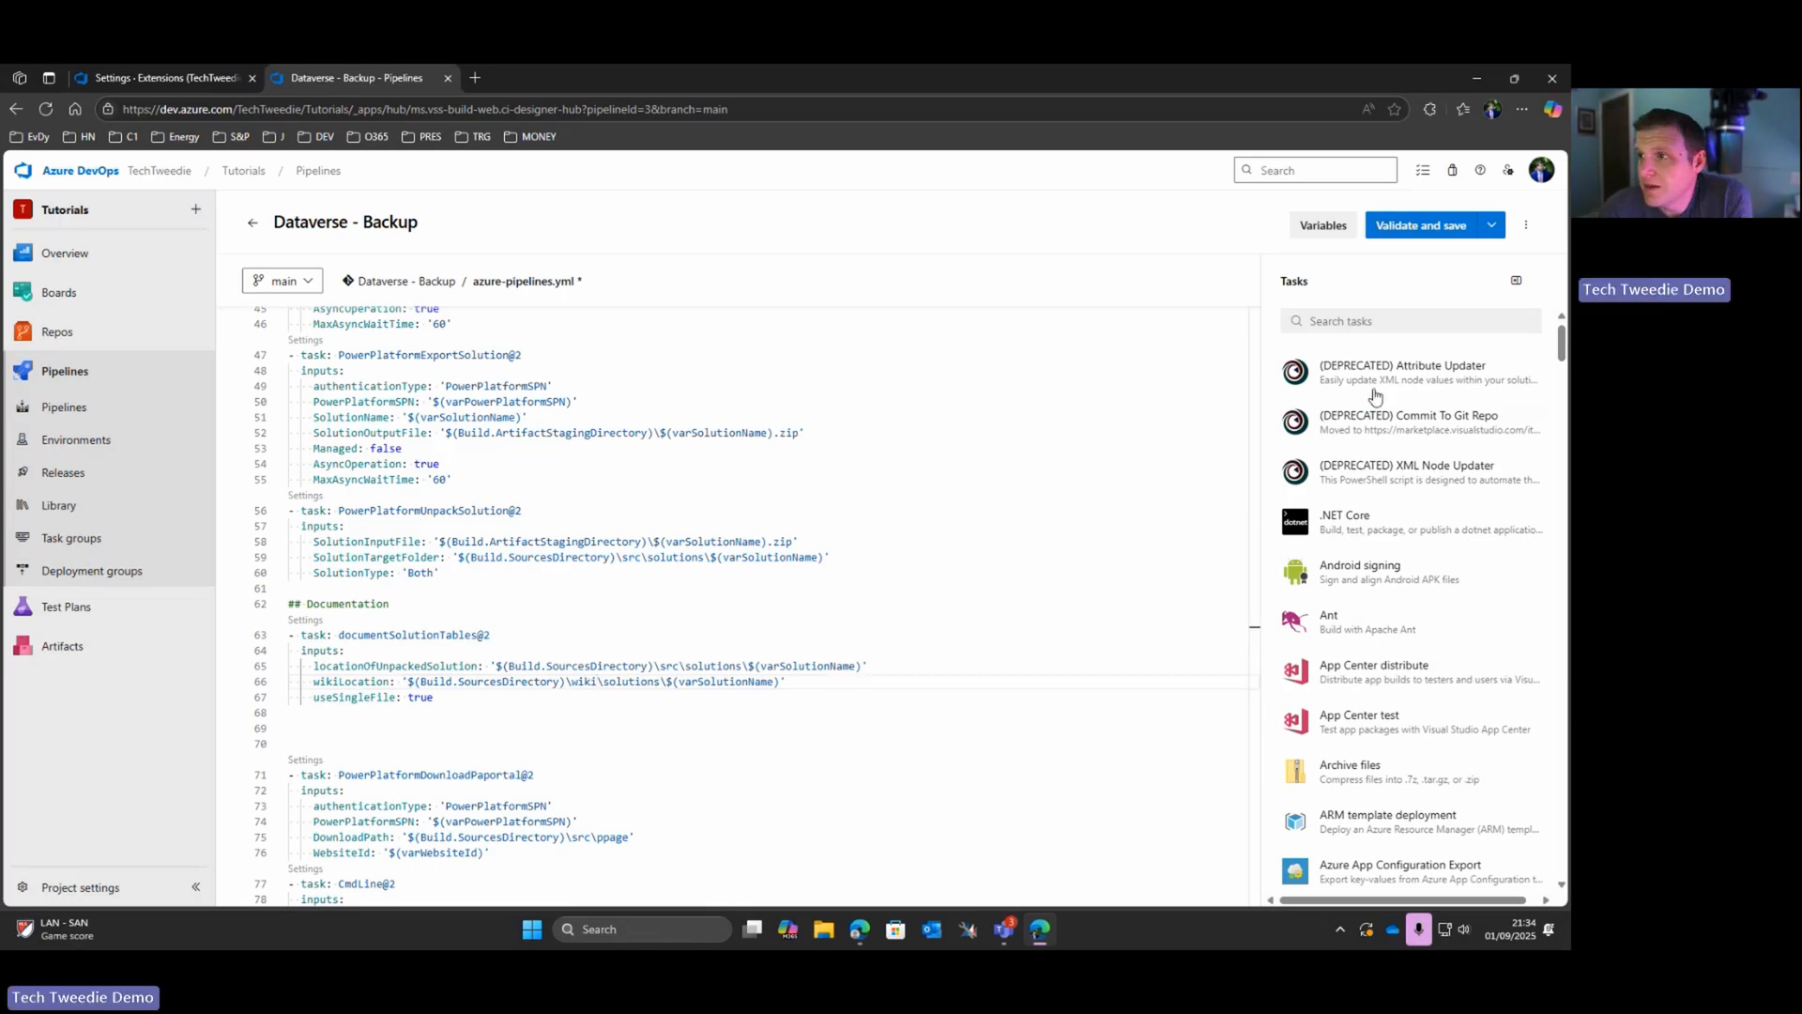
Step: Validate and save the pipeline, run it on the main branch, and open the run's job details
click(1422, 225)
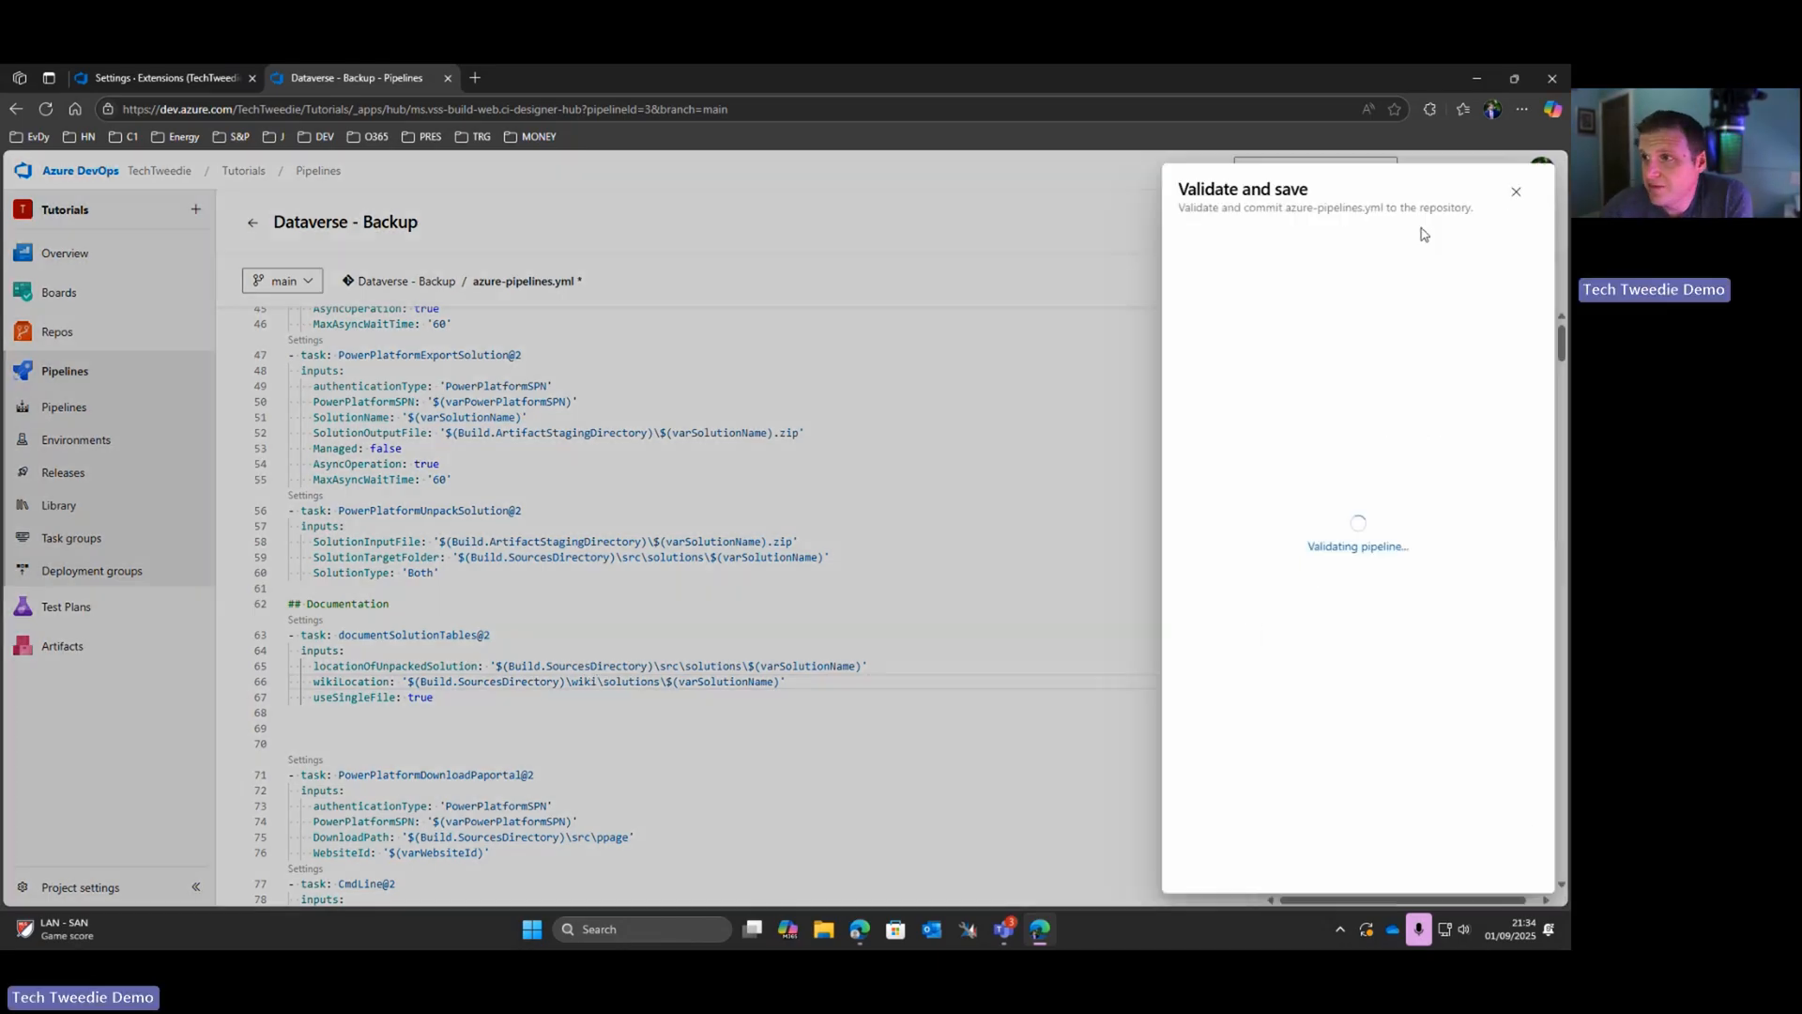
click(1506, 861)
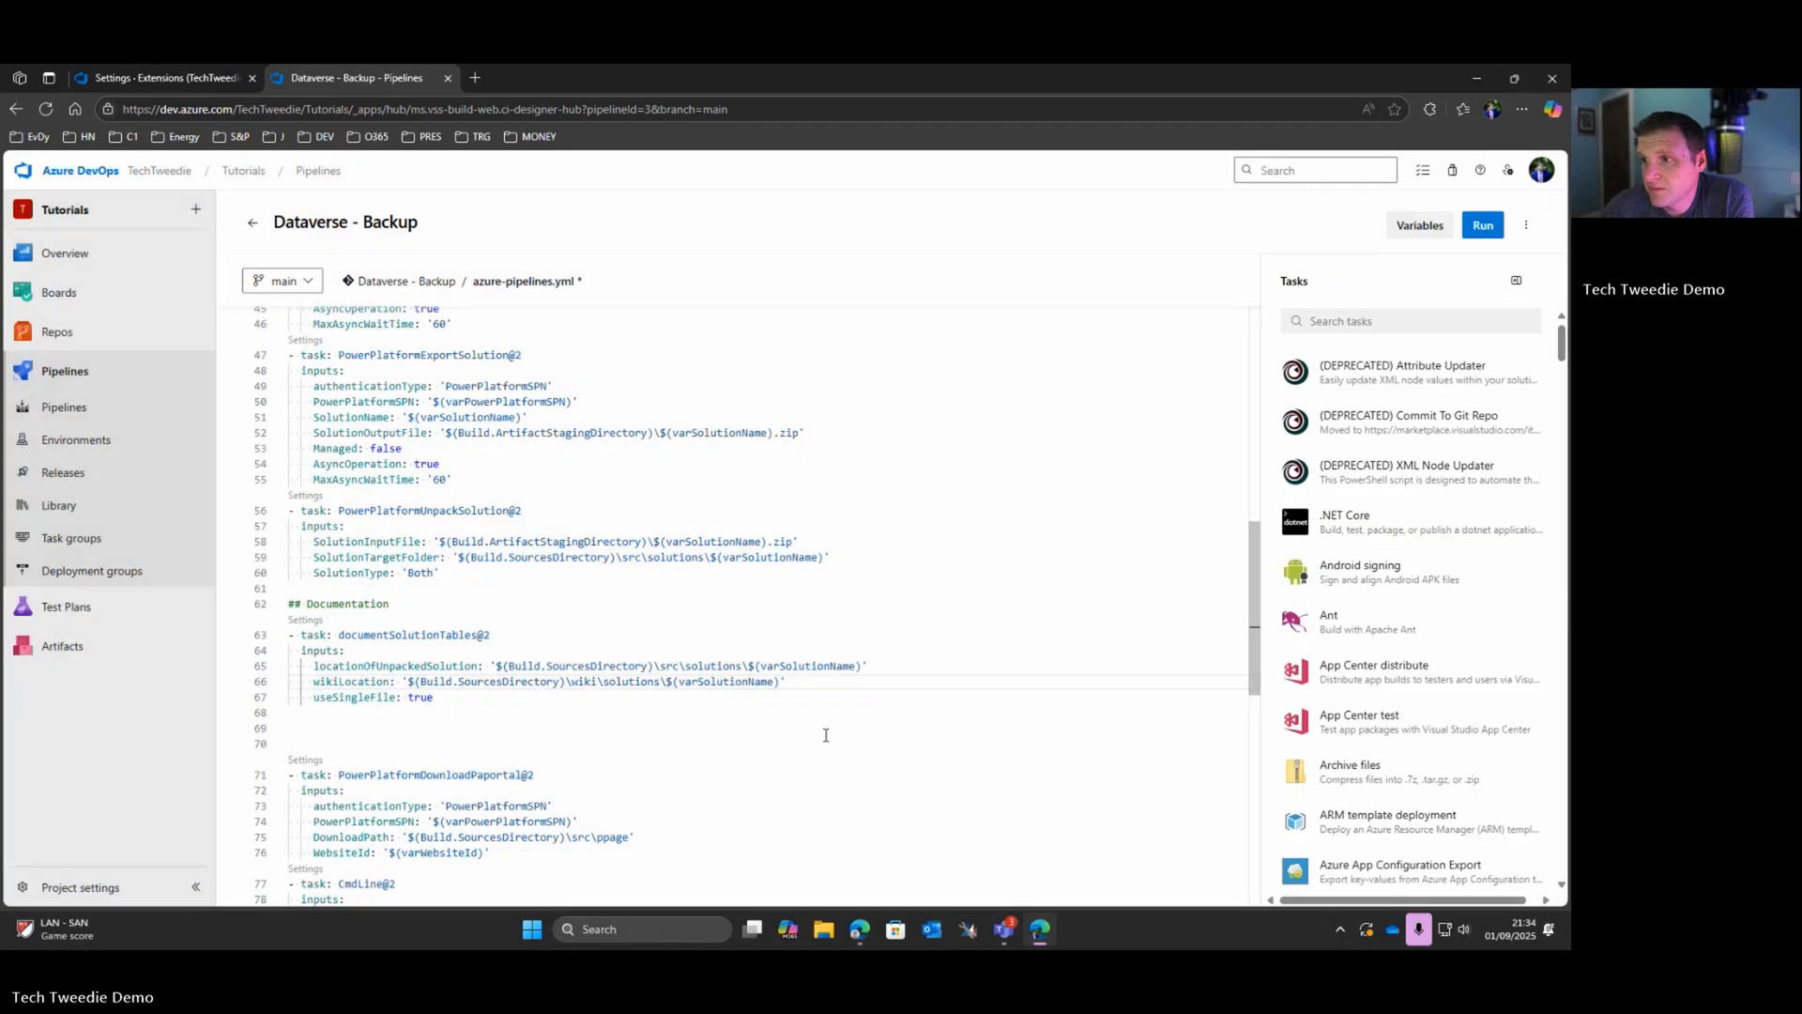
click(1471, 226)
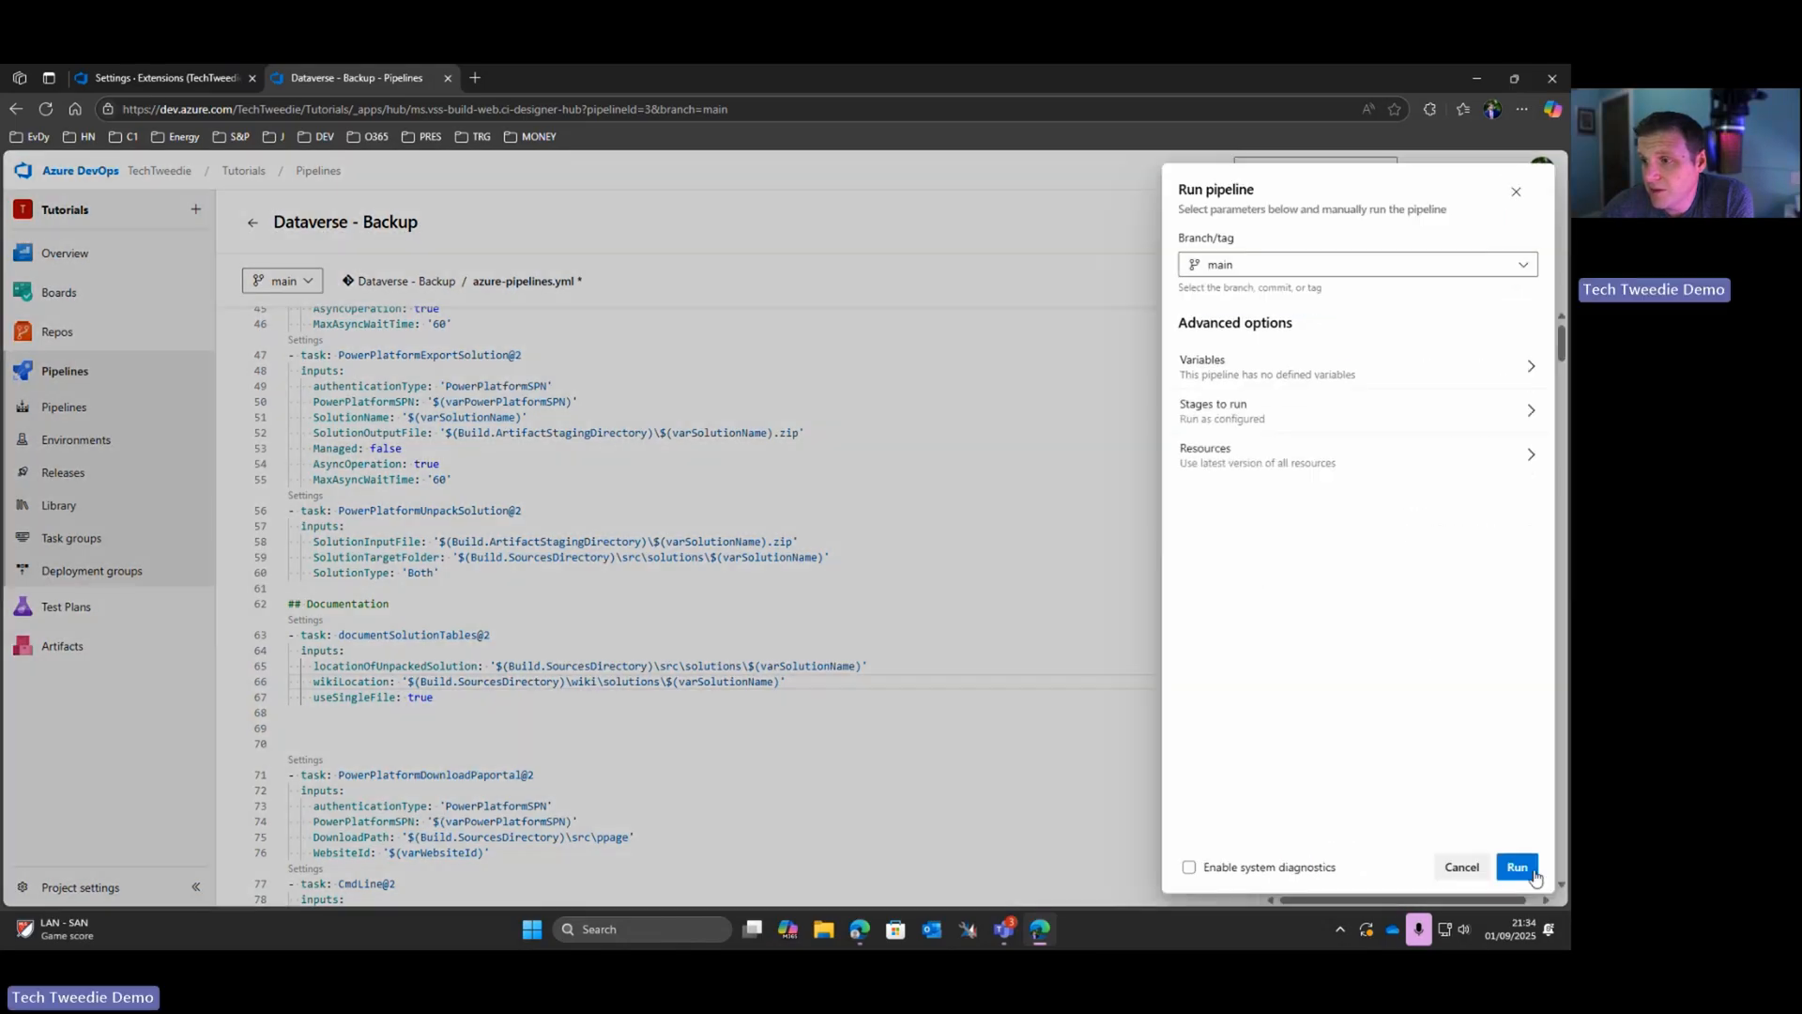
click(1517, 866)
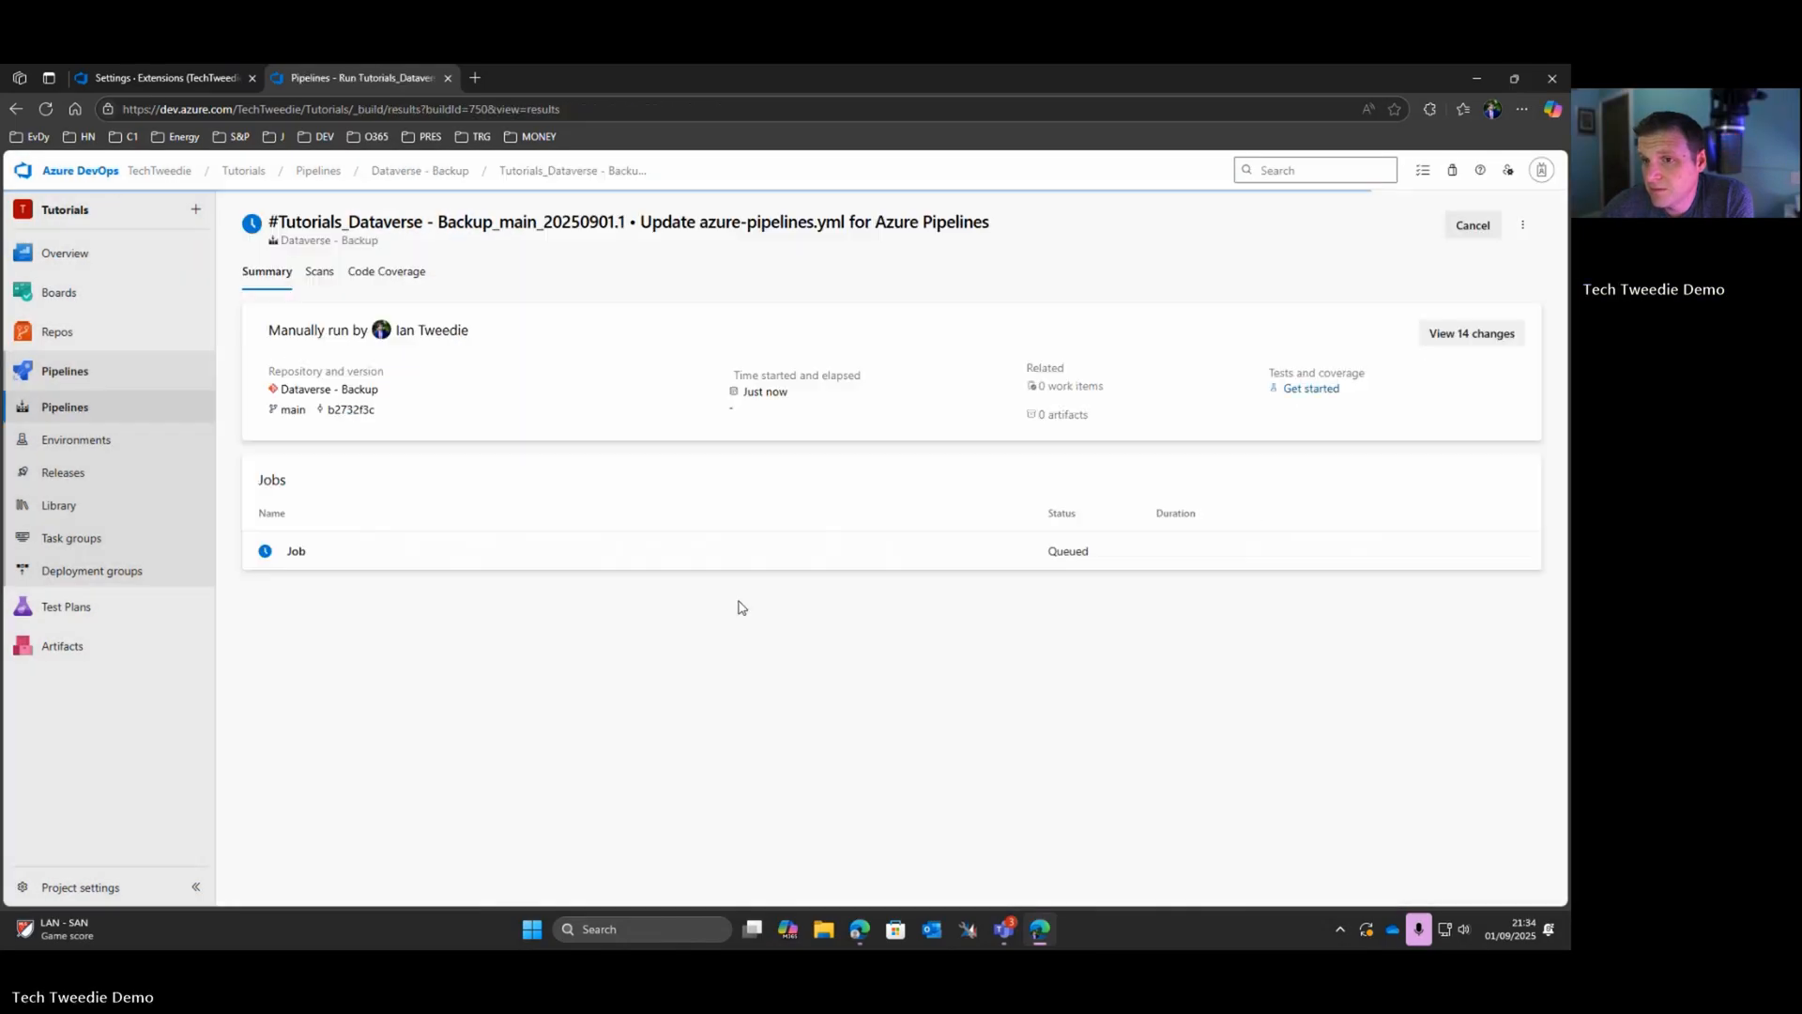
click(298, 551)
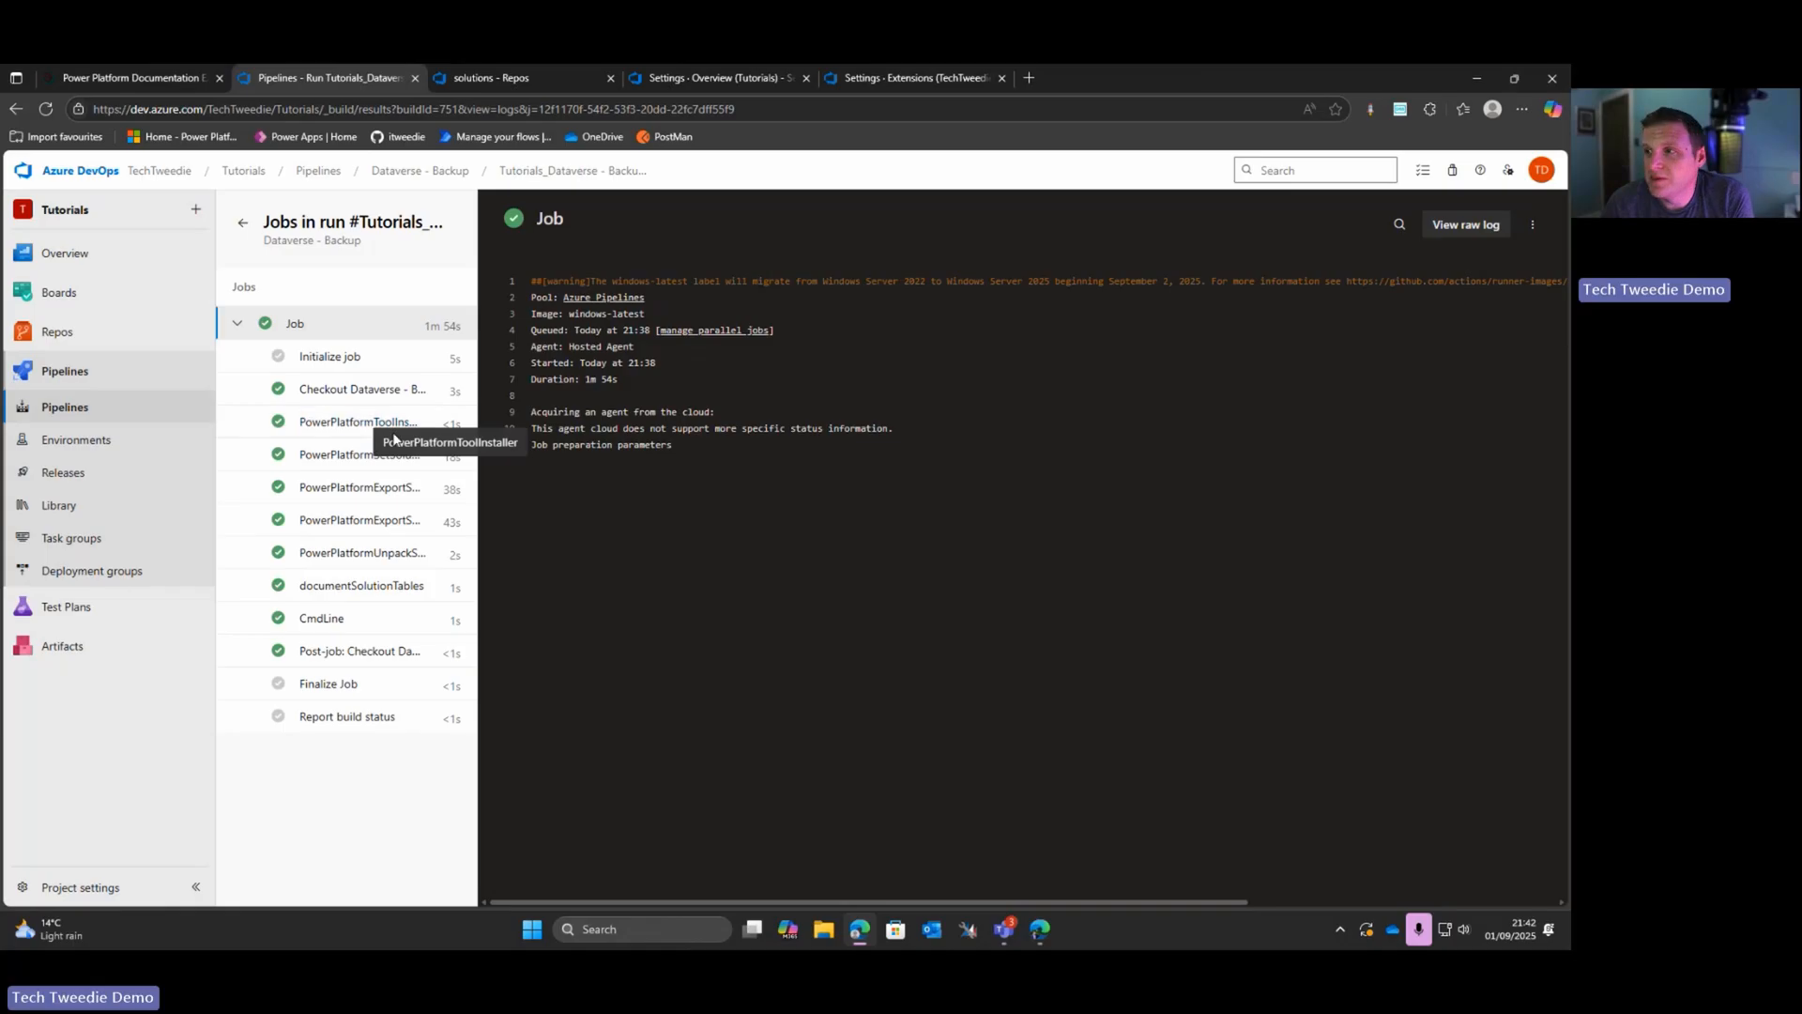
Step: Open the generated tableColumns.md under wiki/solutions/ModelDrivenAppHelpPage in the Dataverse - Backup repository to examine the table documentation
click(242, 223)
mouse_move(96, 338)
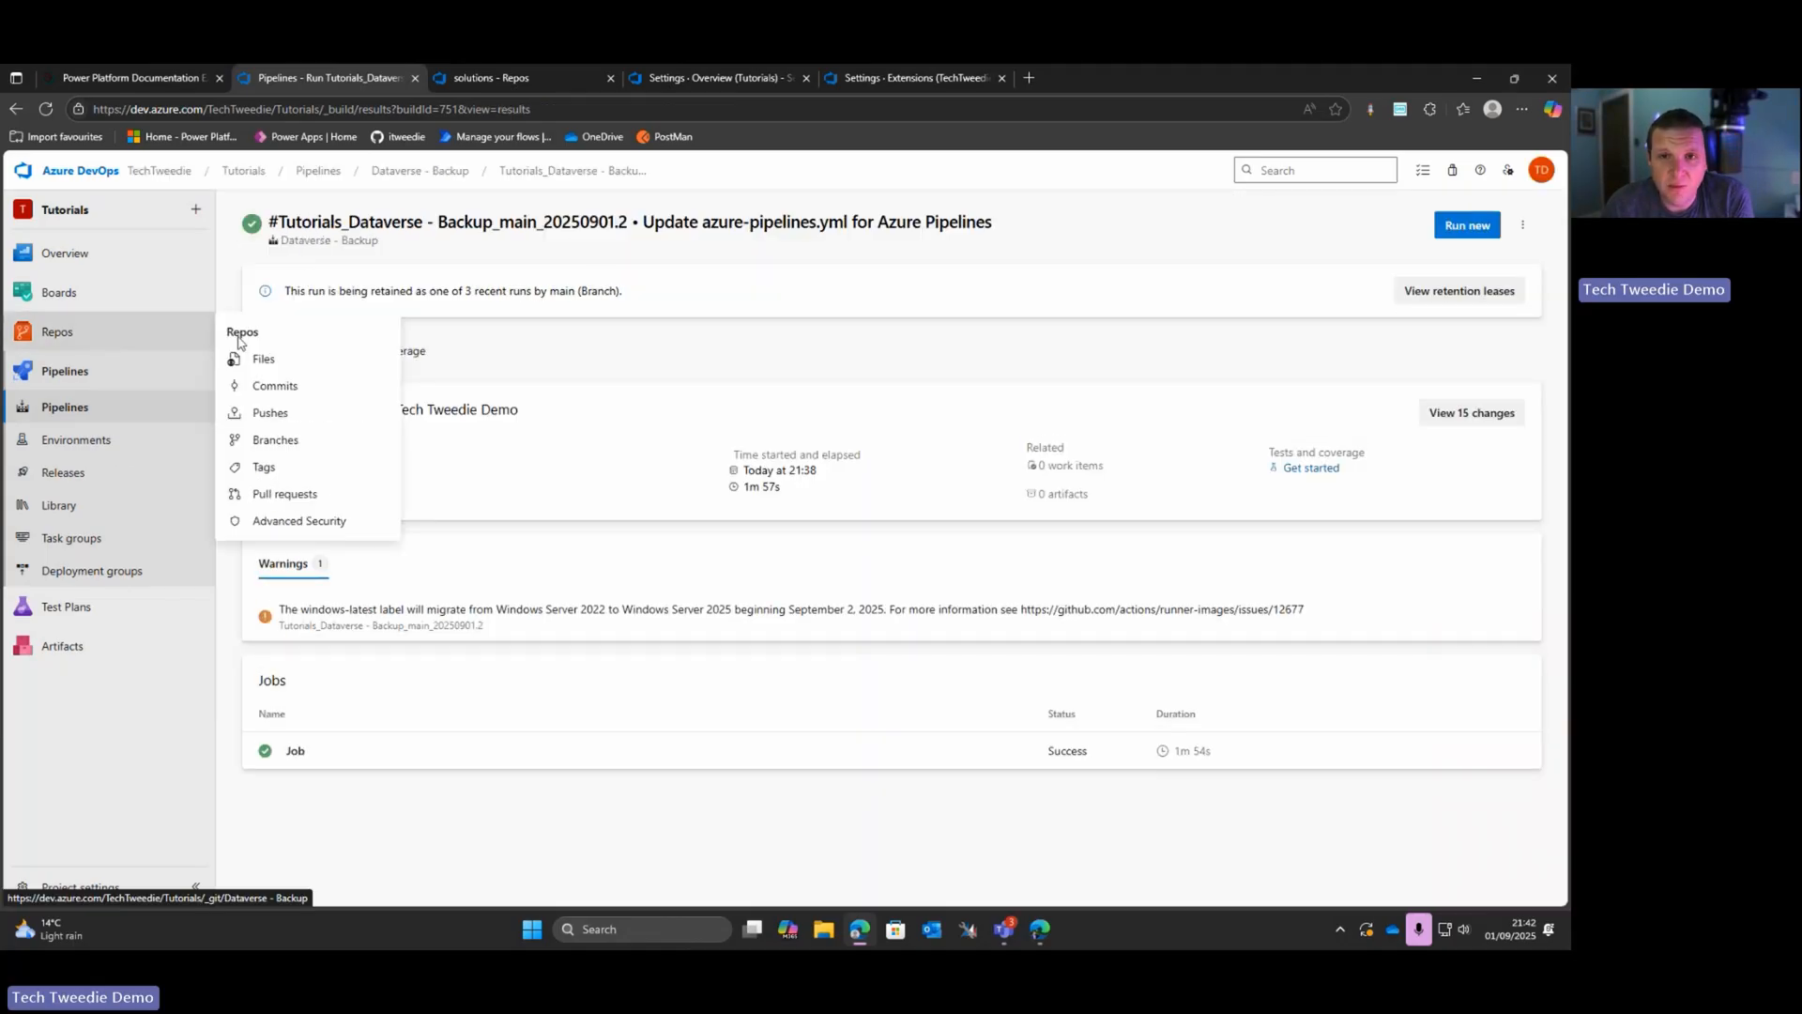
click(282, 366)
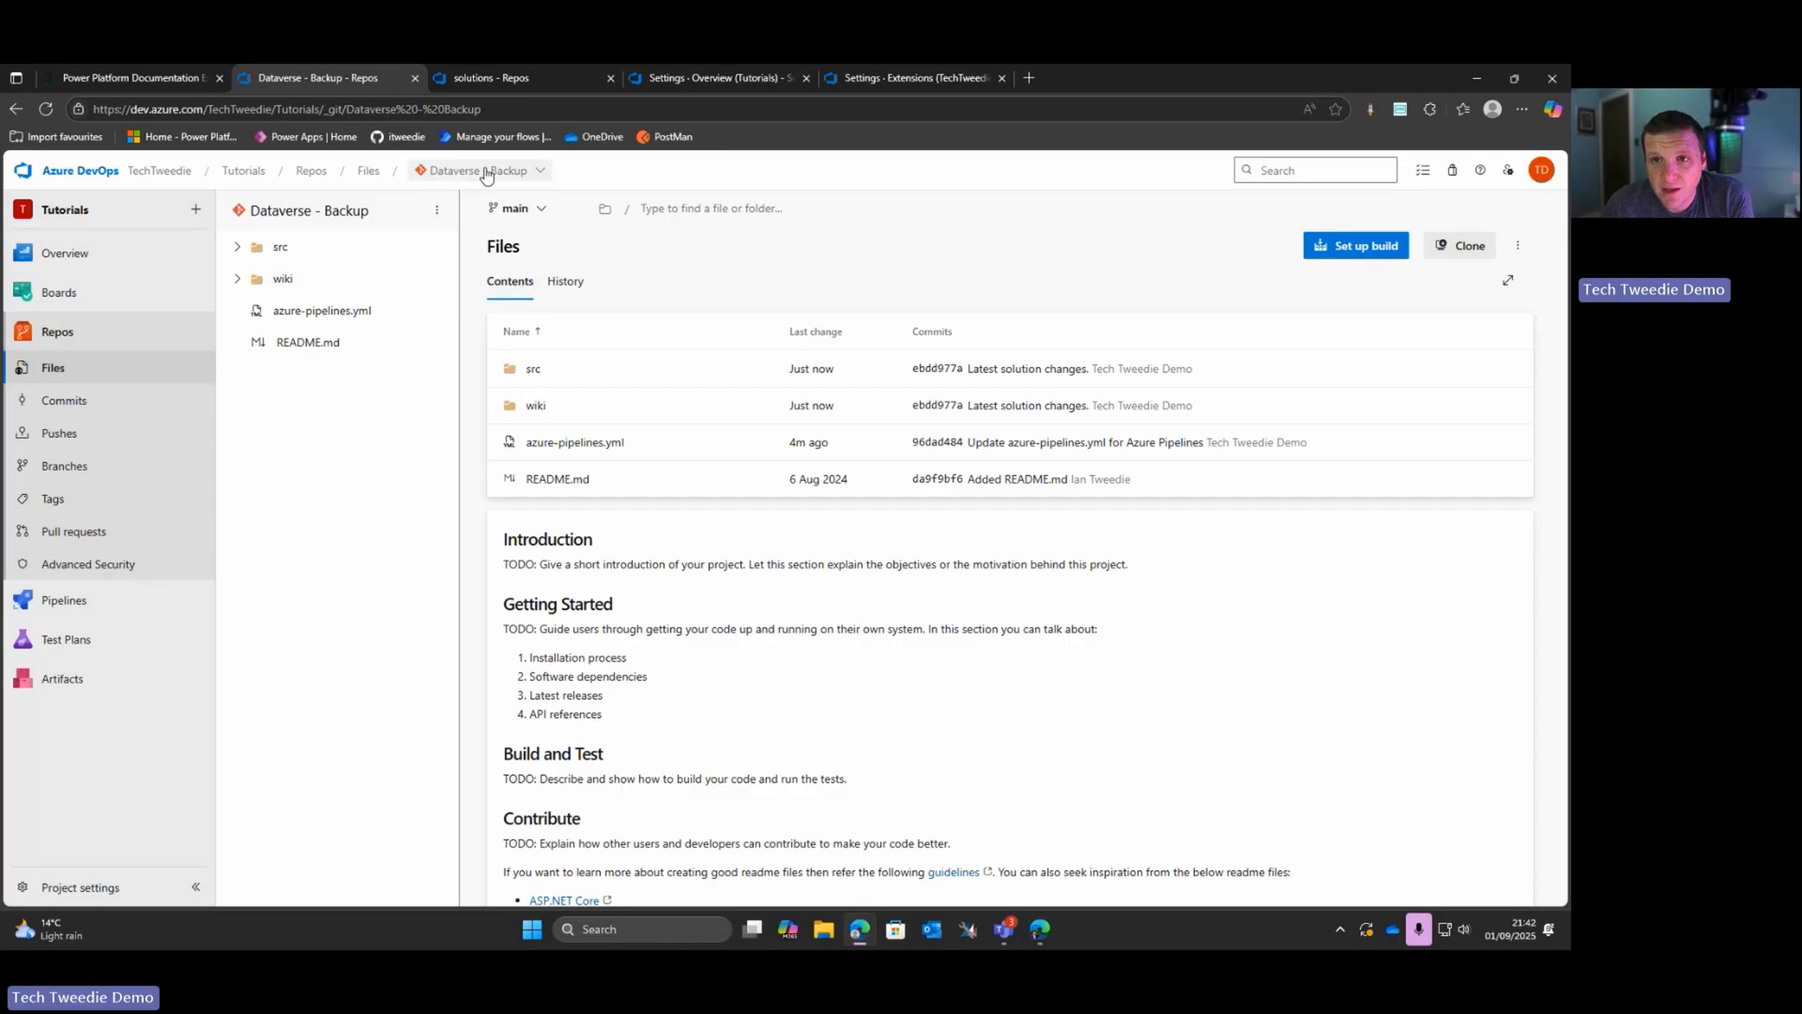
click(528, 413)
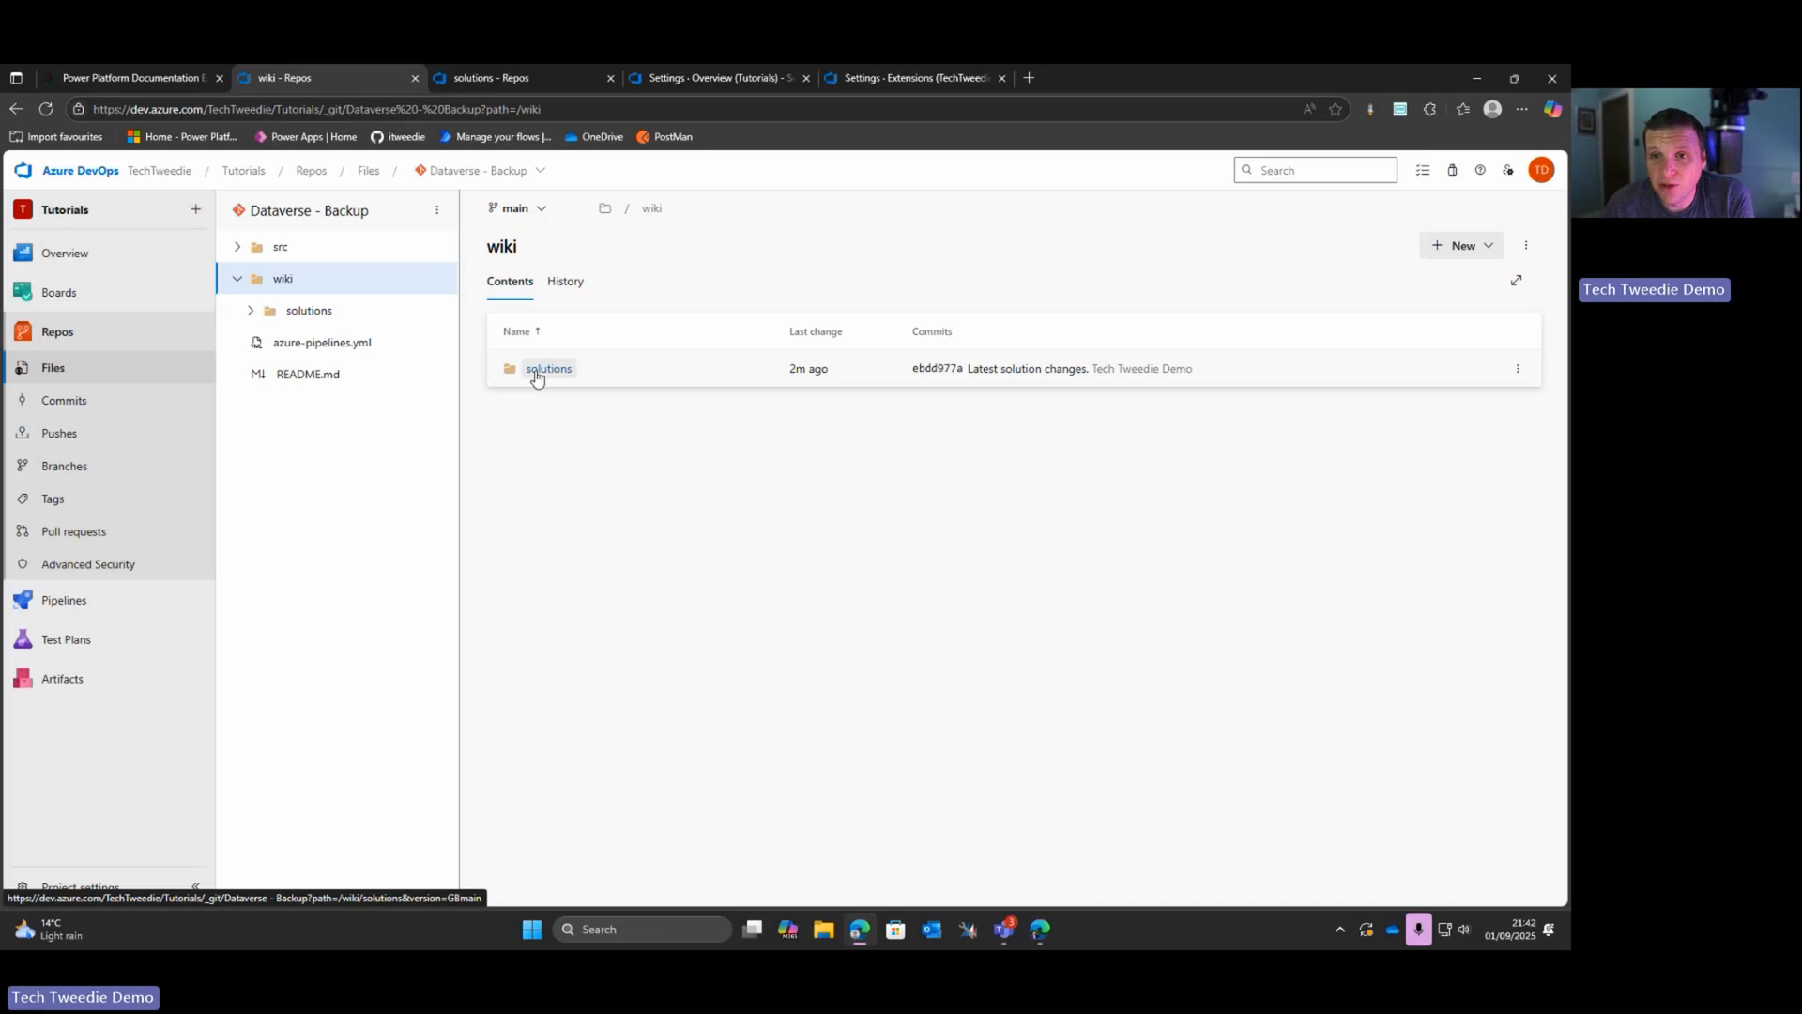
click(537, 373)
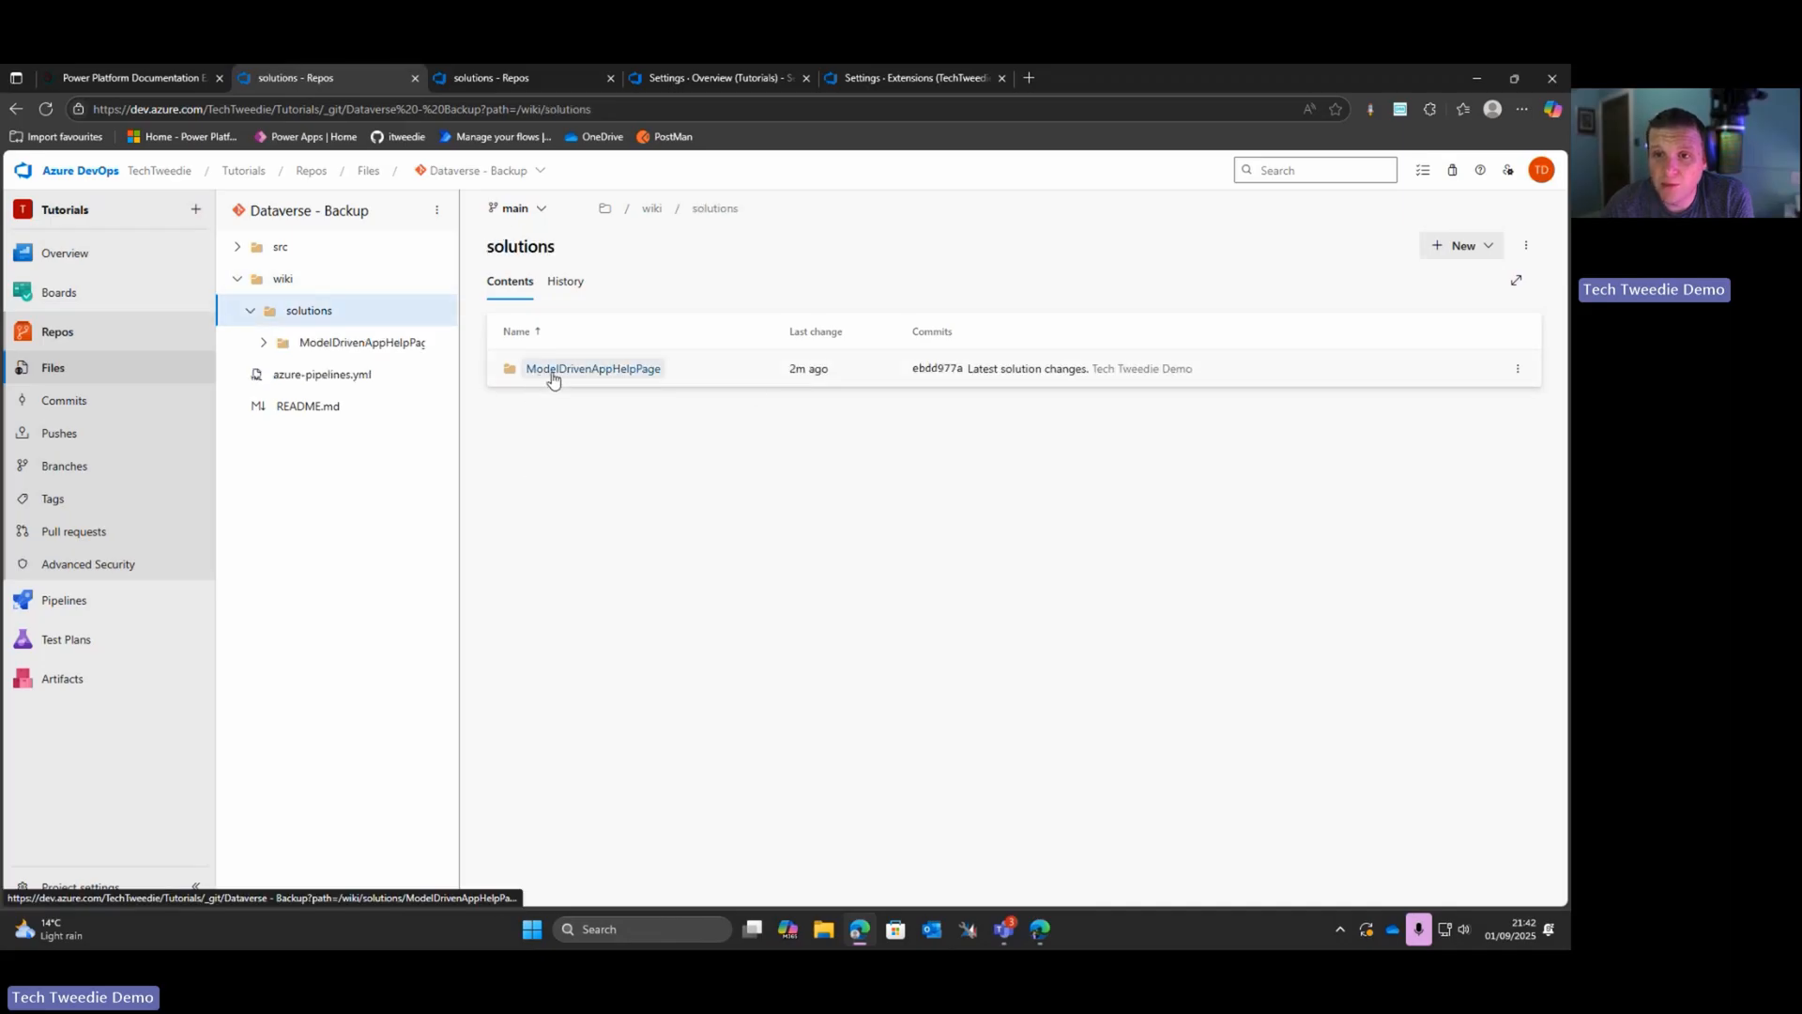
click(605, 372)
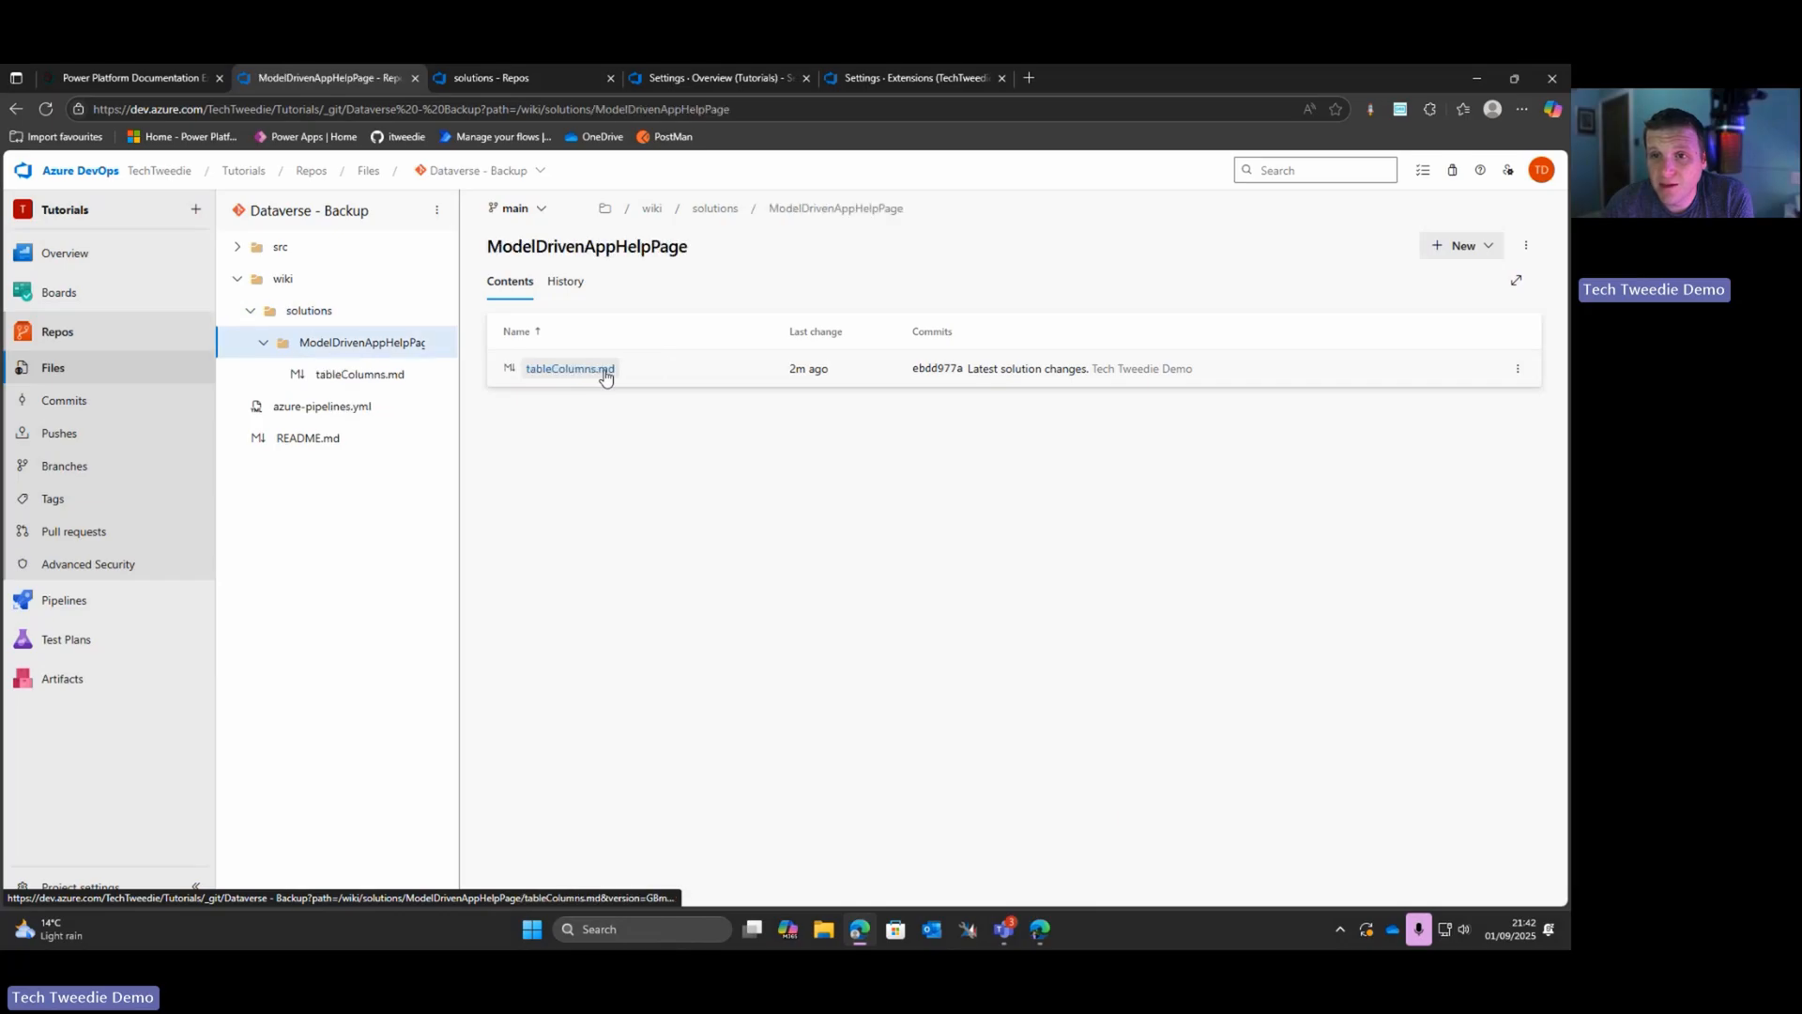
click(549, 370)
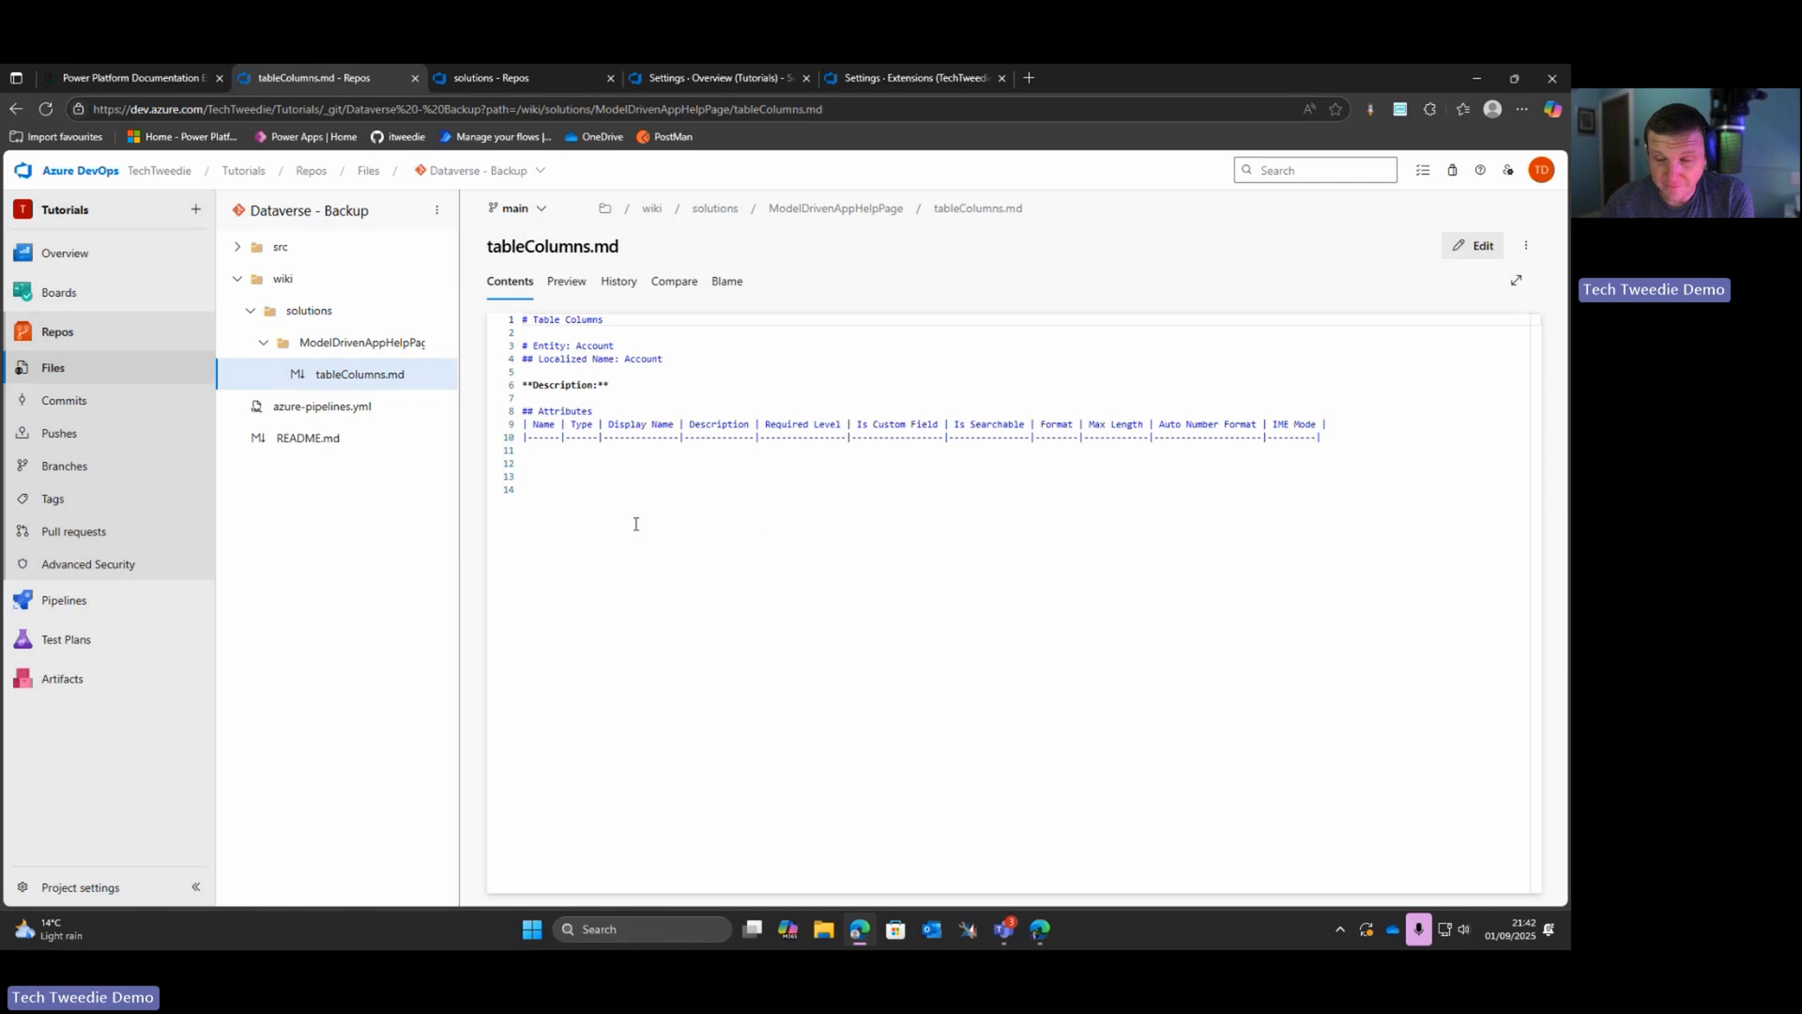
Step: Switch to Power Apps in a new browser tab and open the Model Driven App Help Page solution
click(1032, 80)
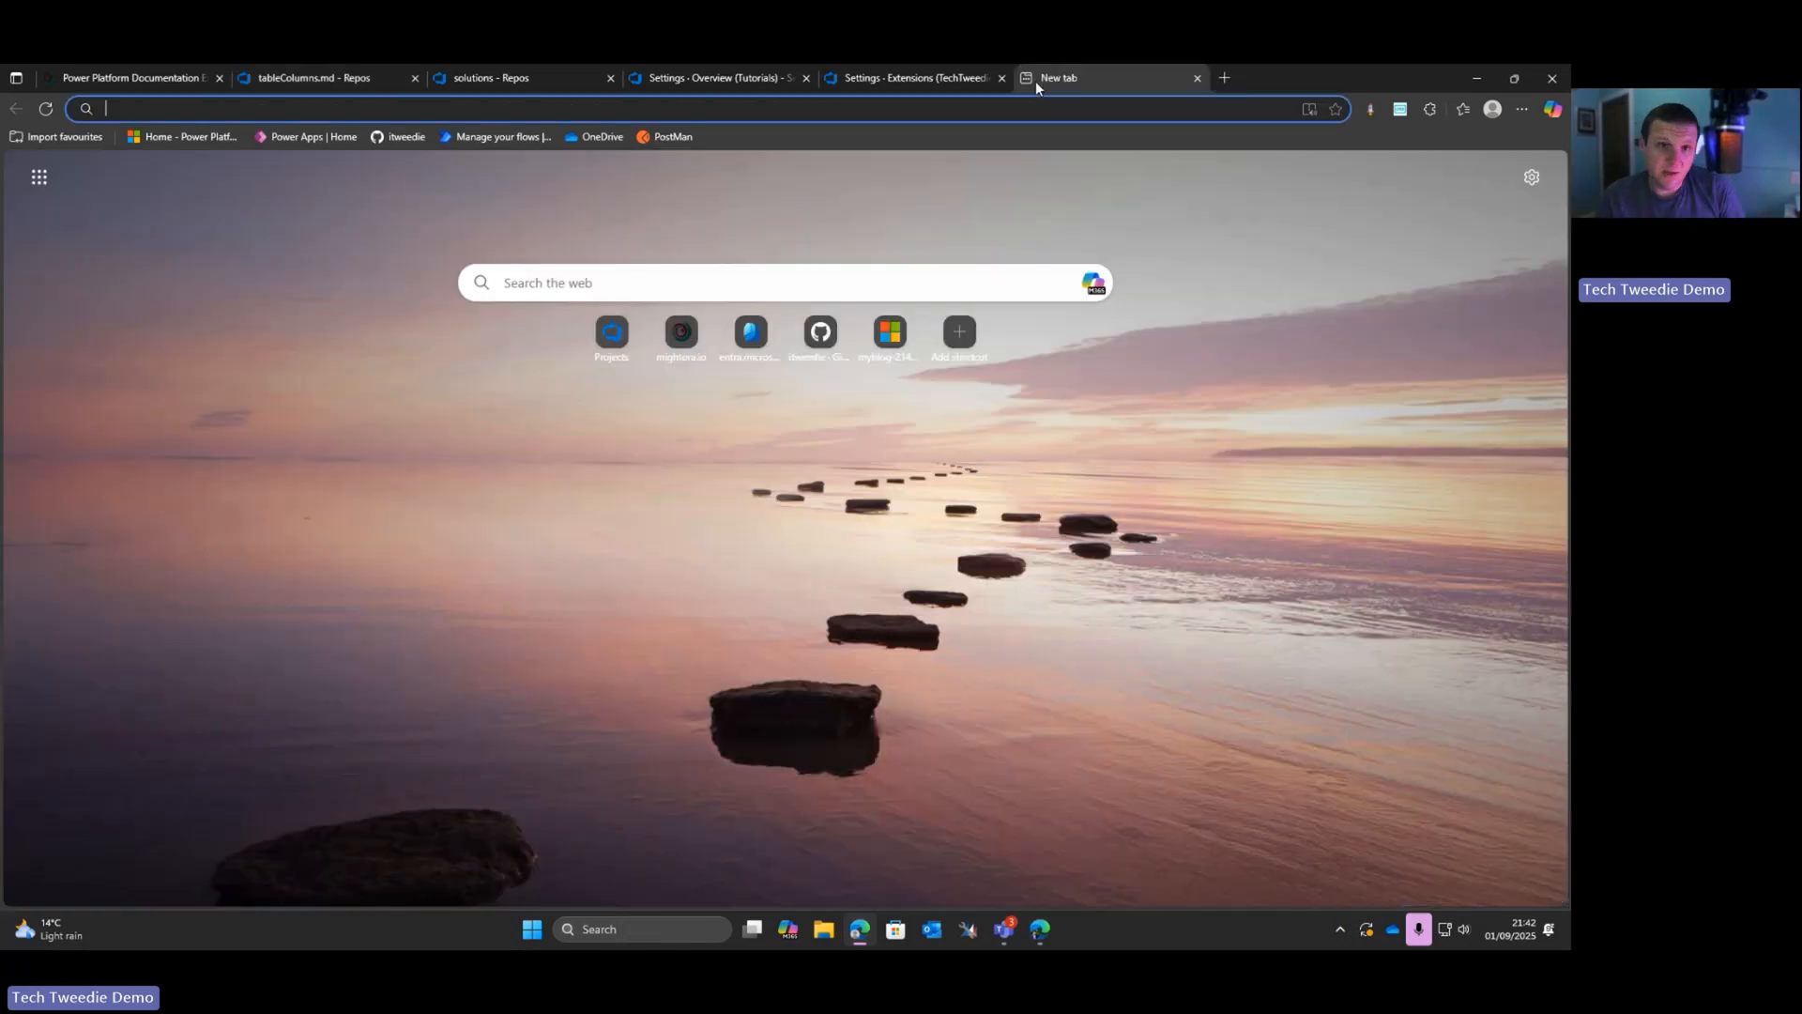
text(https://make.powerapps.com/environments/b50bfa1f-d077-e56f-aeaa-b9f92d3b79ad/home)
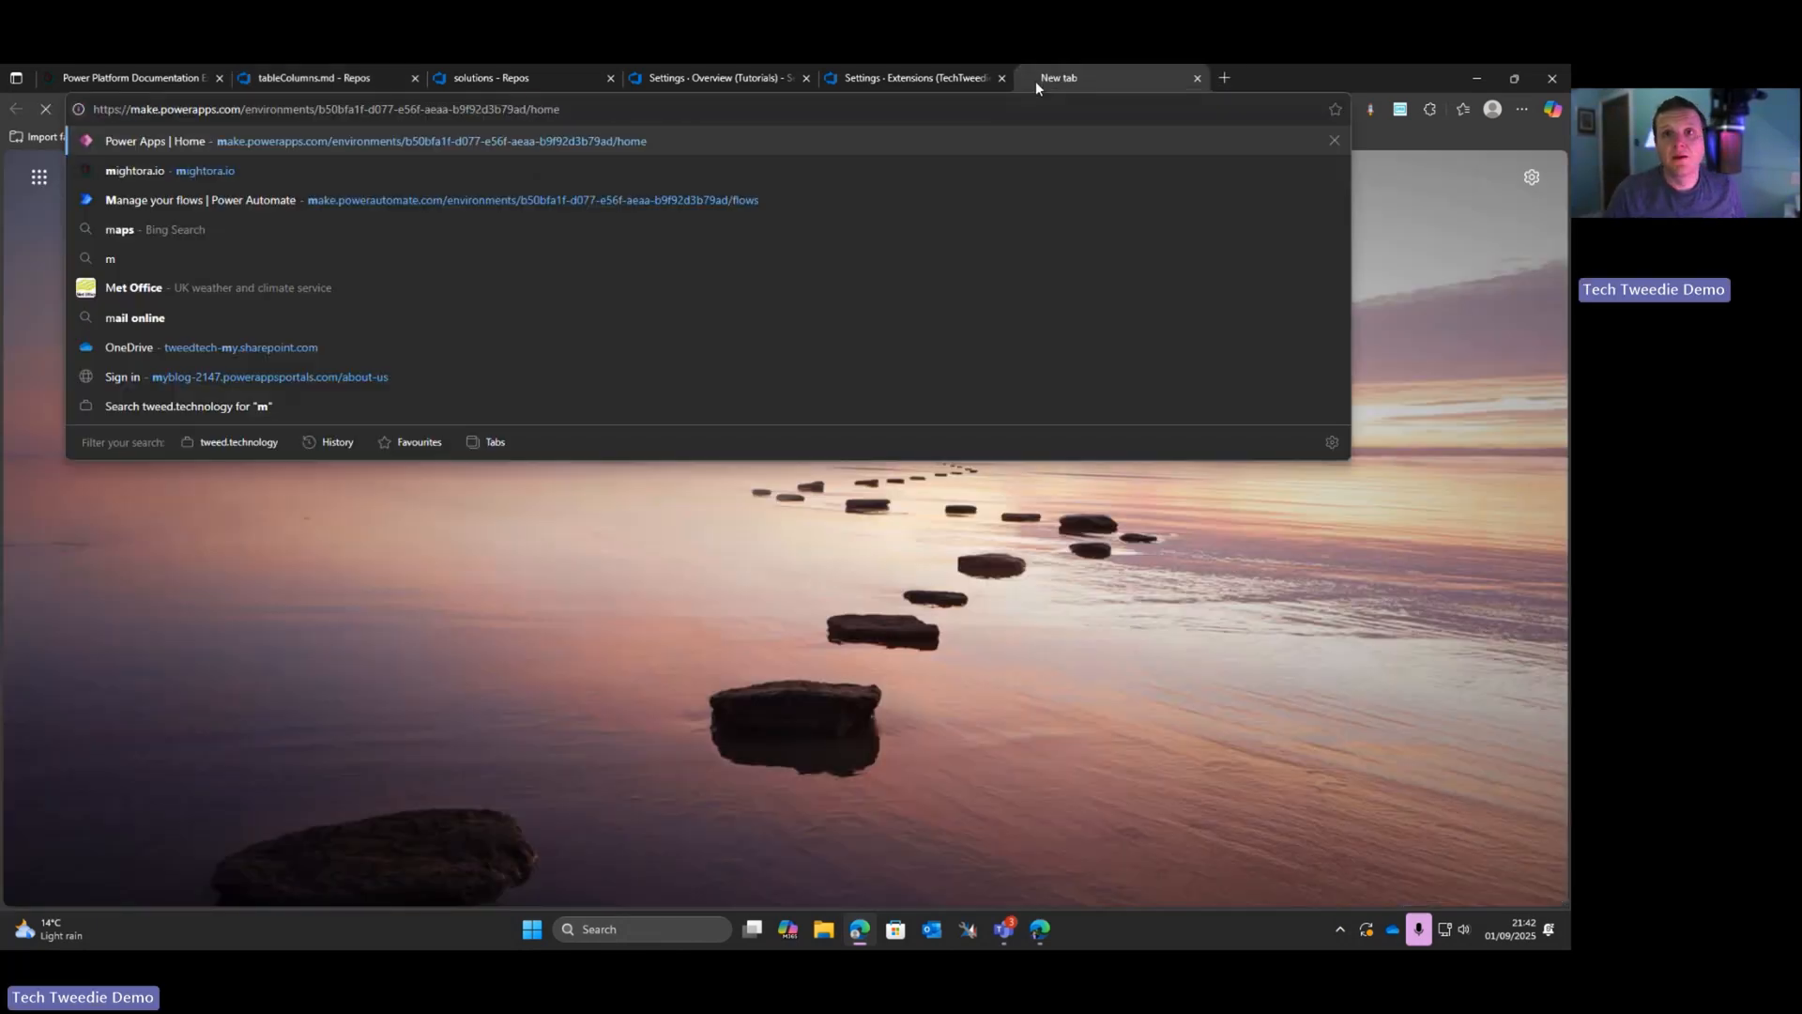
key(Return)
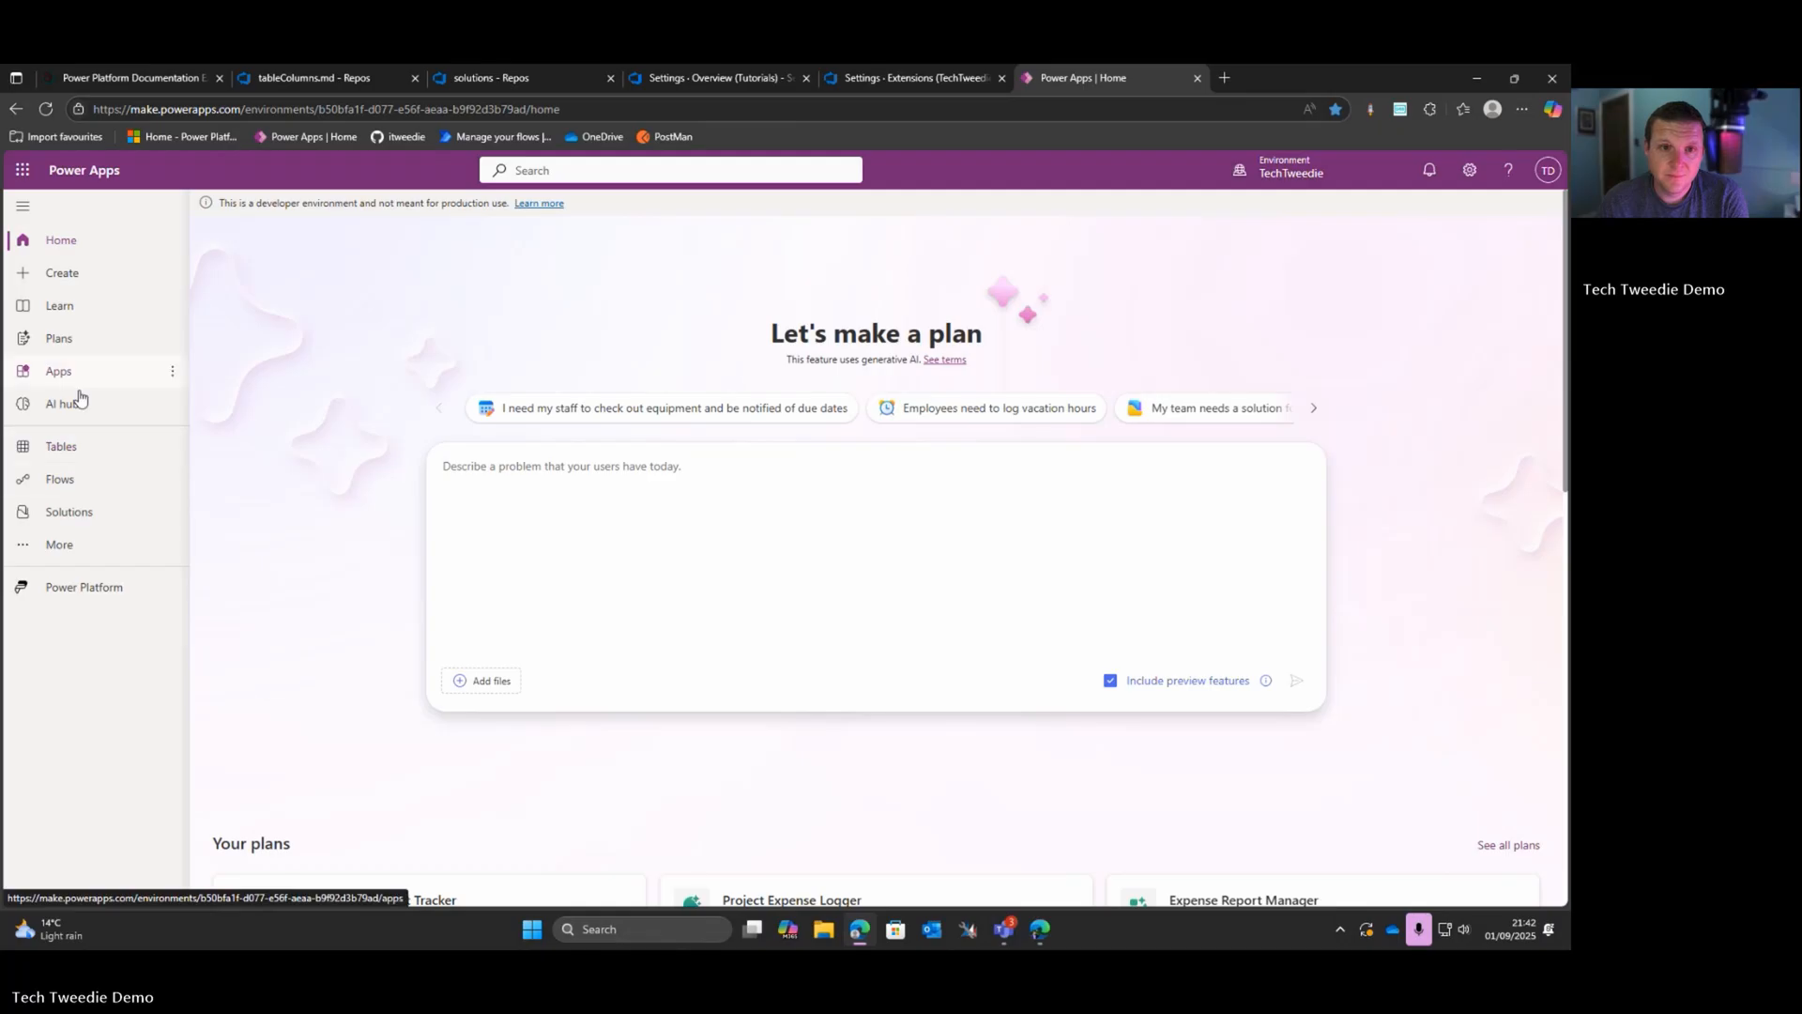
click(73, 515)
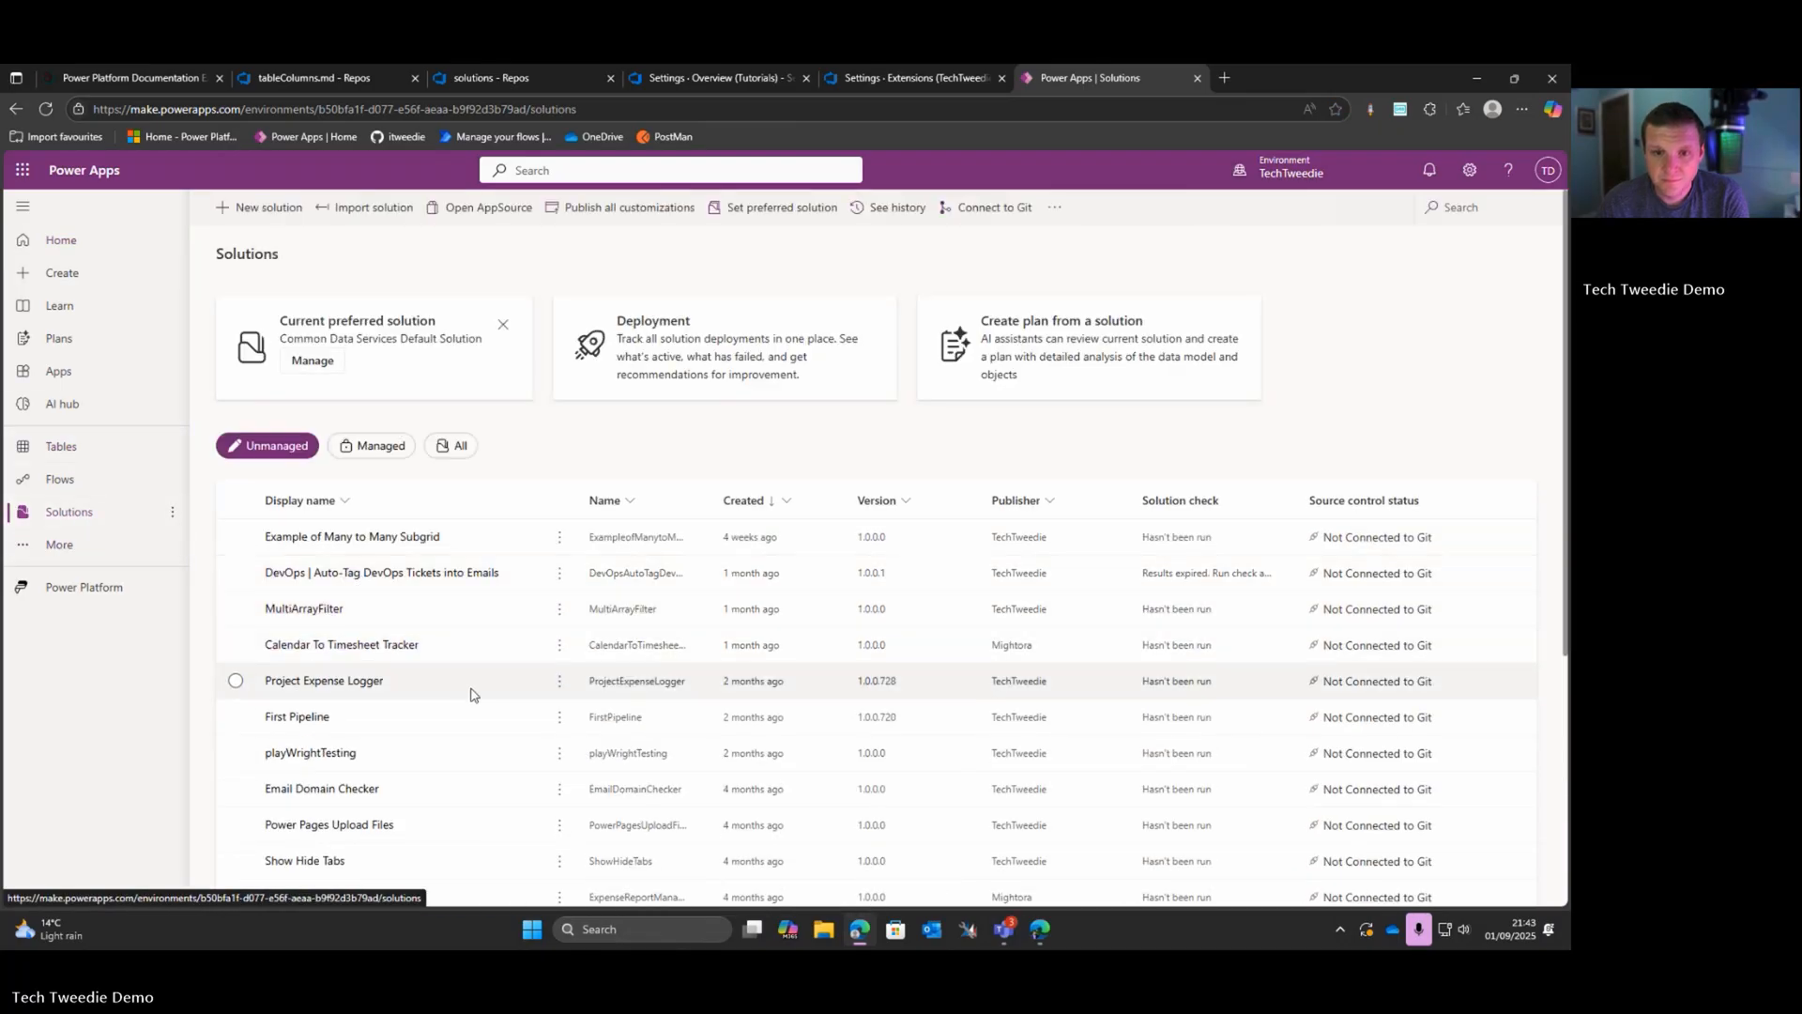
scroll(460, 699, down, 2)
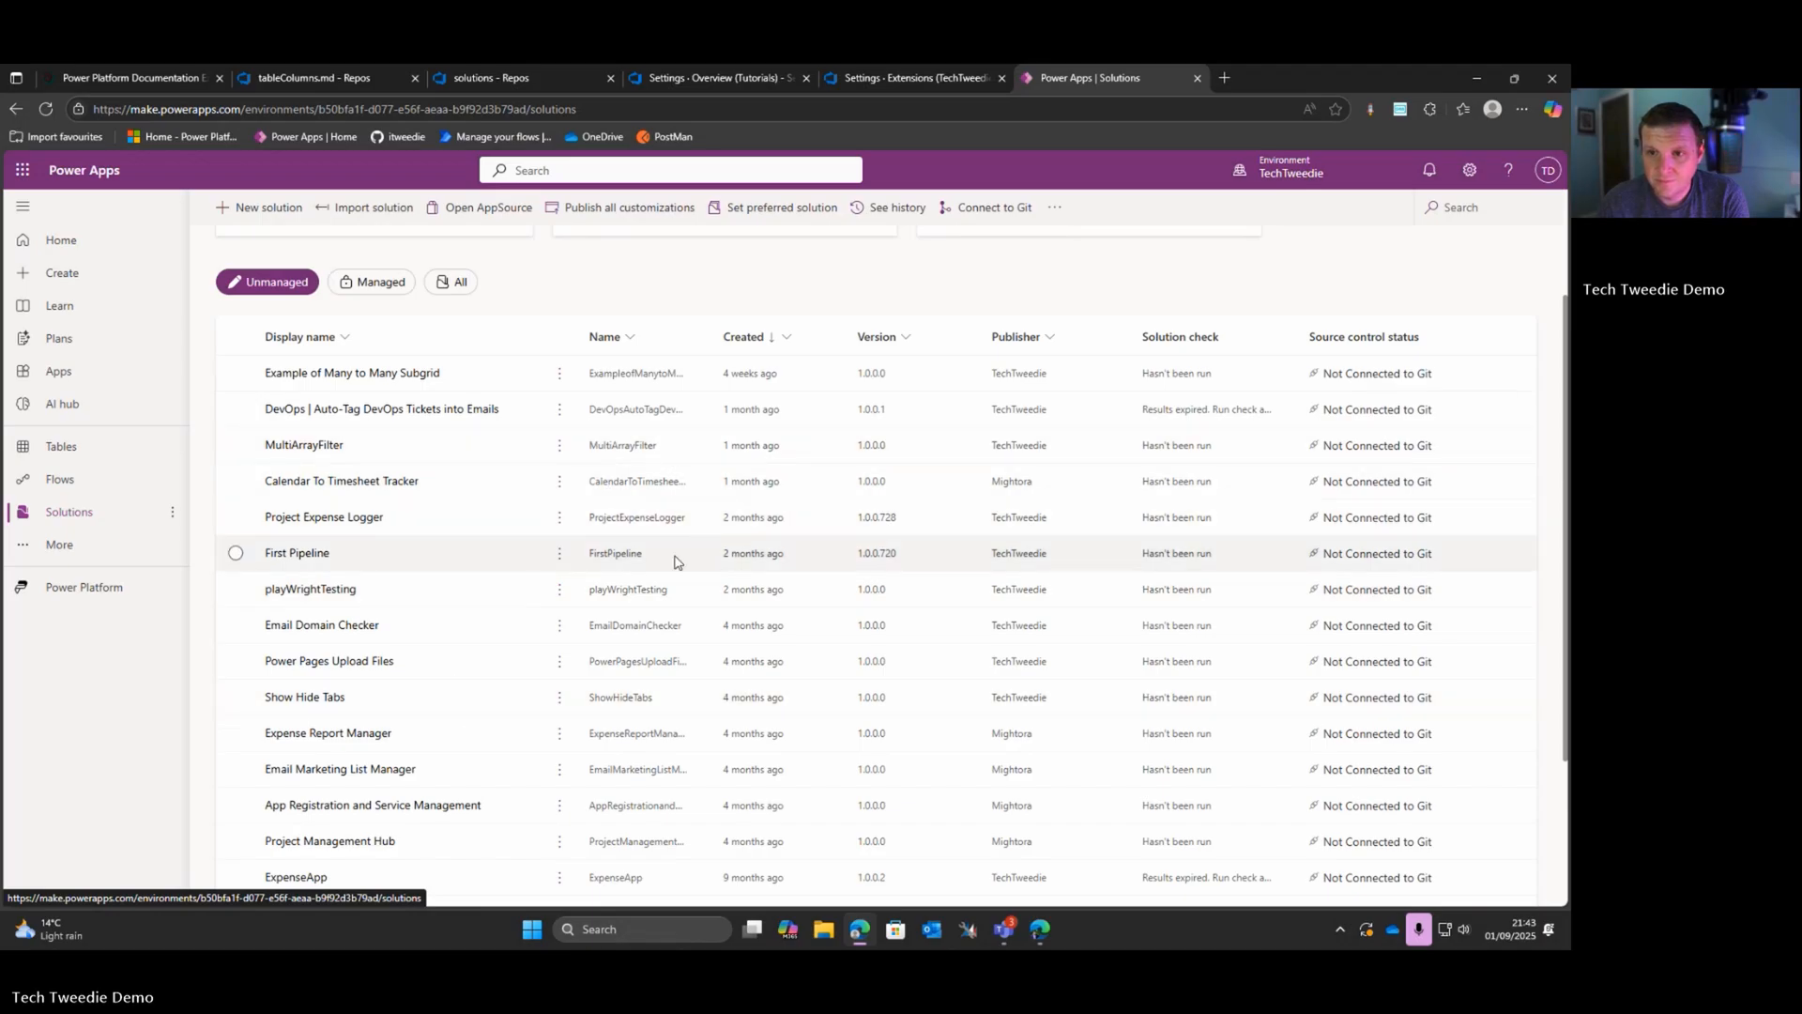
scroll(668, 614, down, 1)
scroll(667, 624, down, 2)
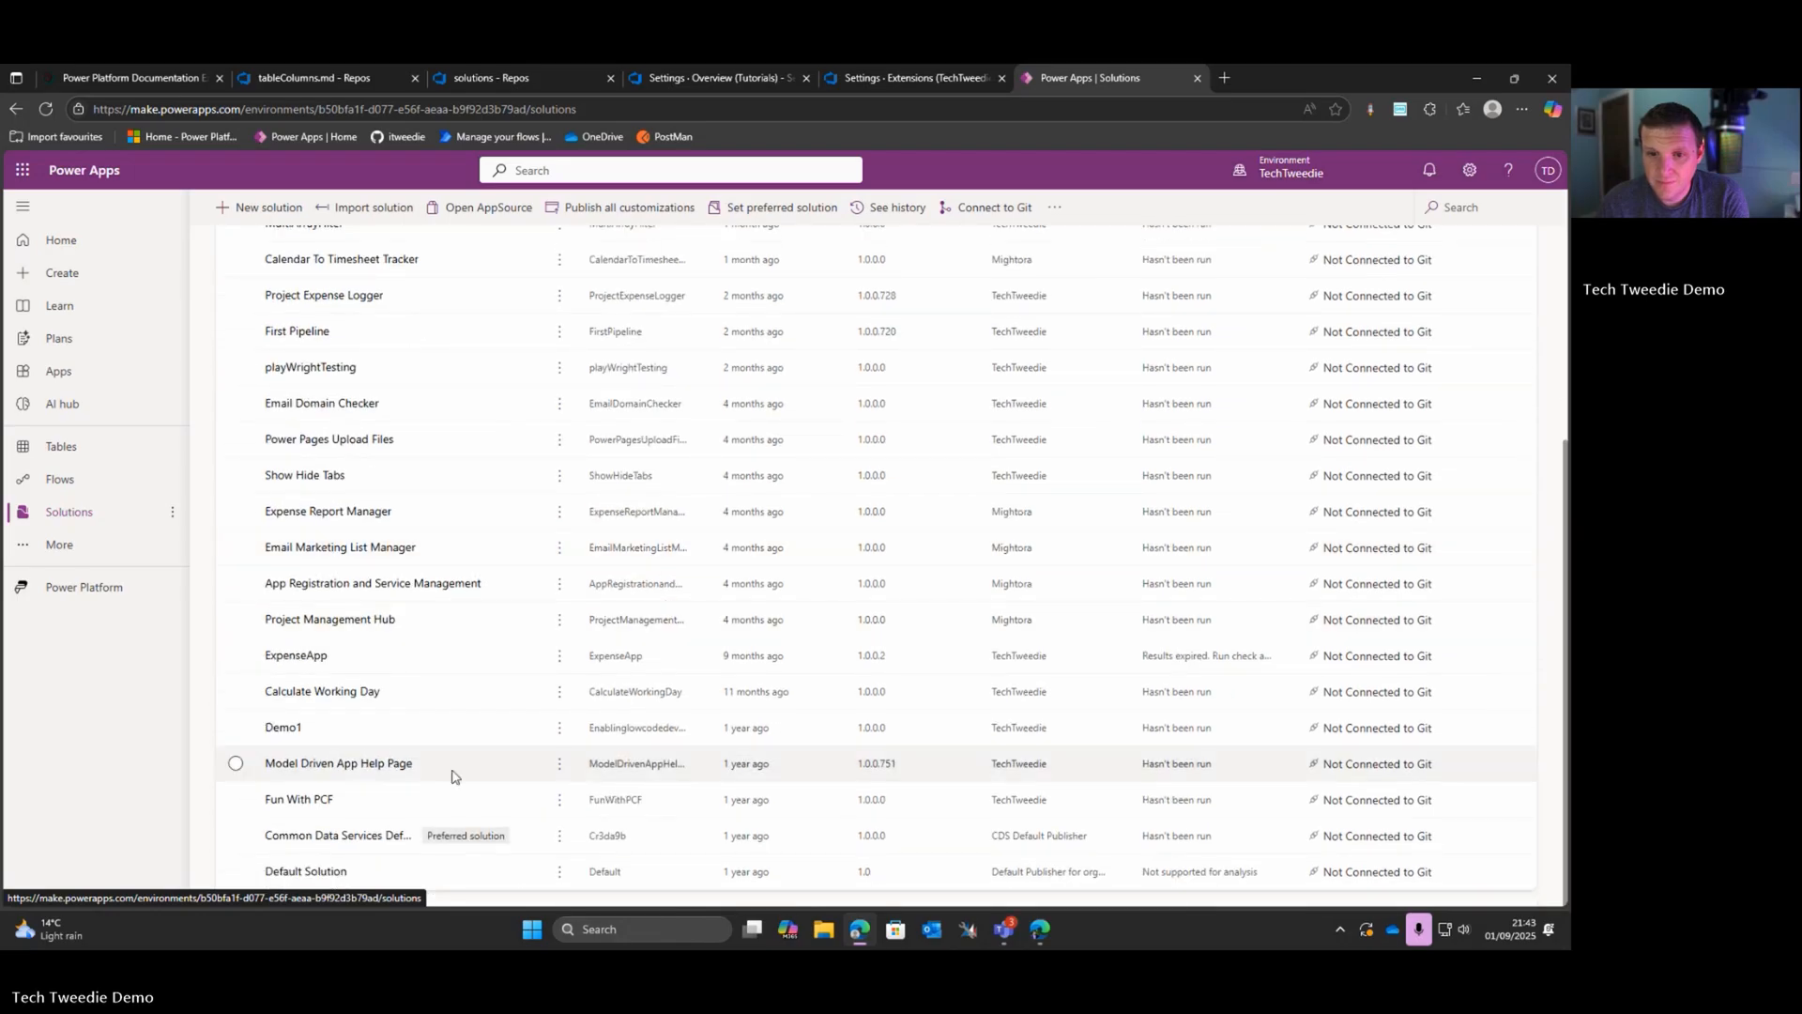
click(402, 764)
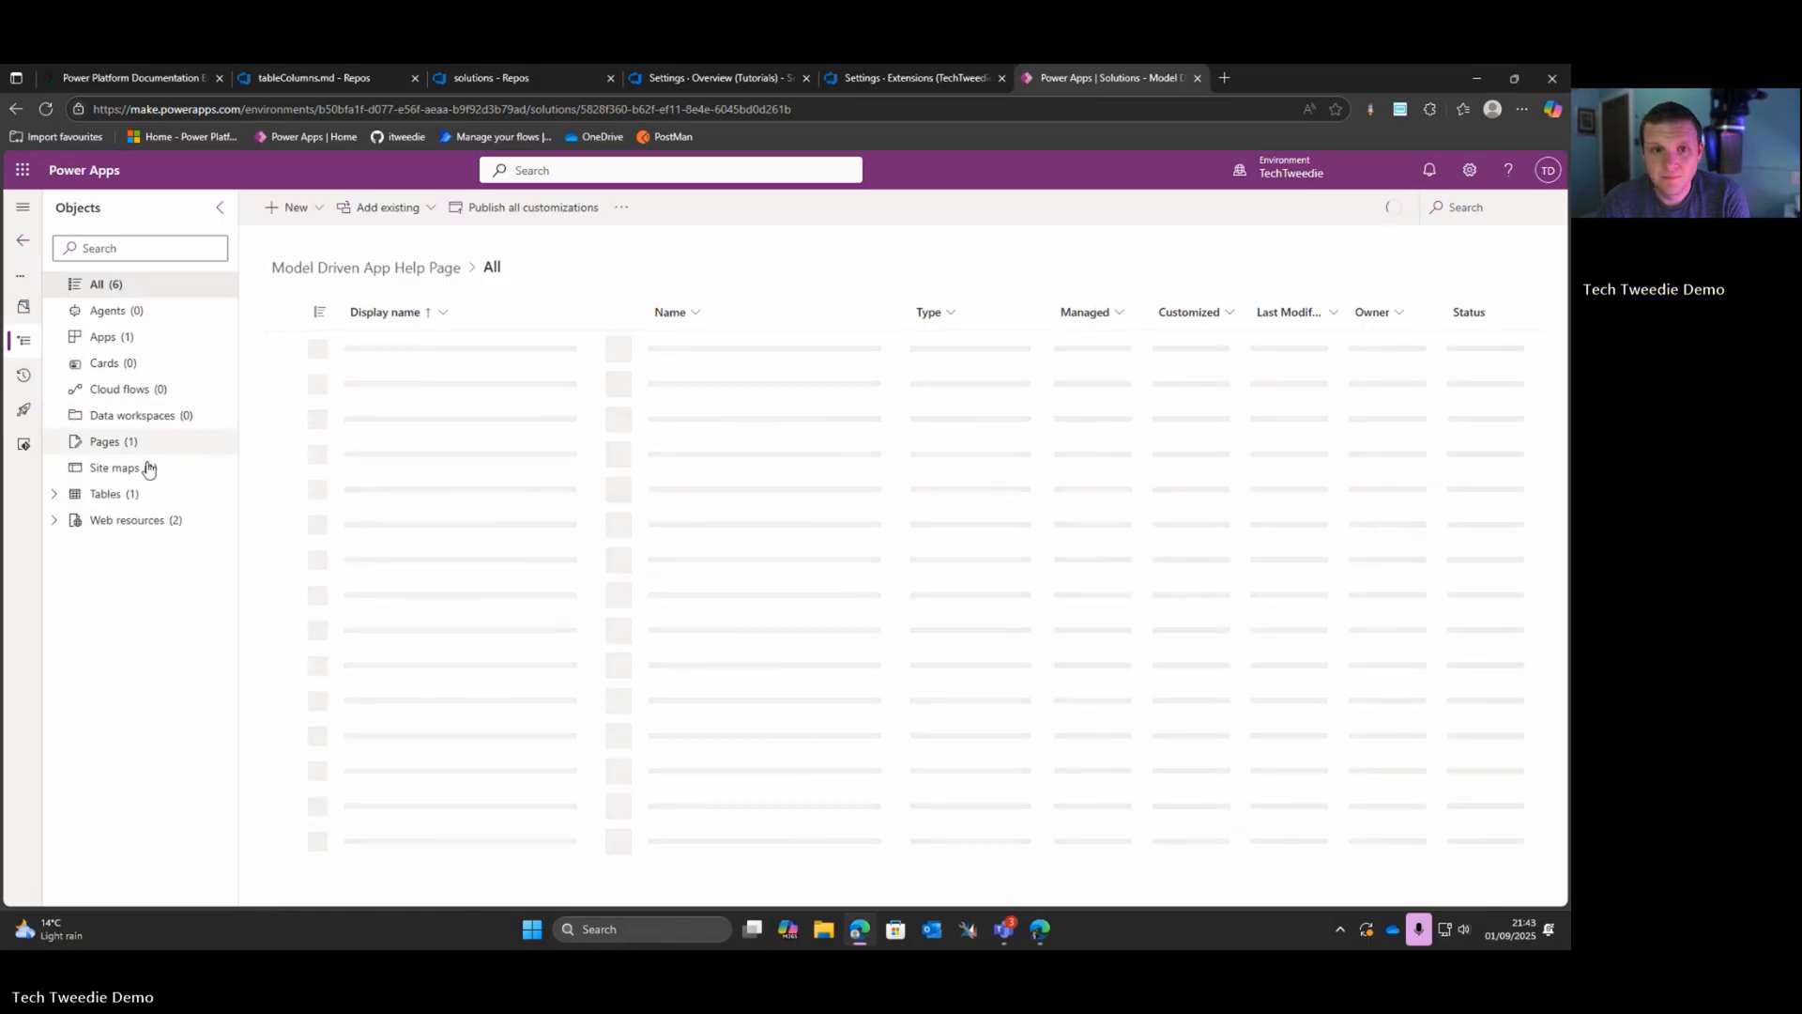
Step: Open the column list of the solution's Account table
click(122, 502)
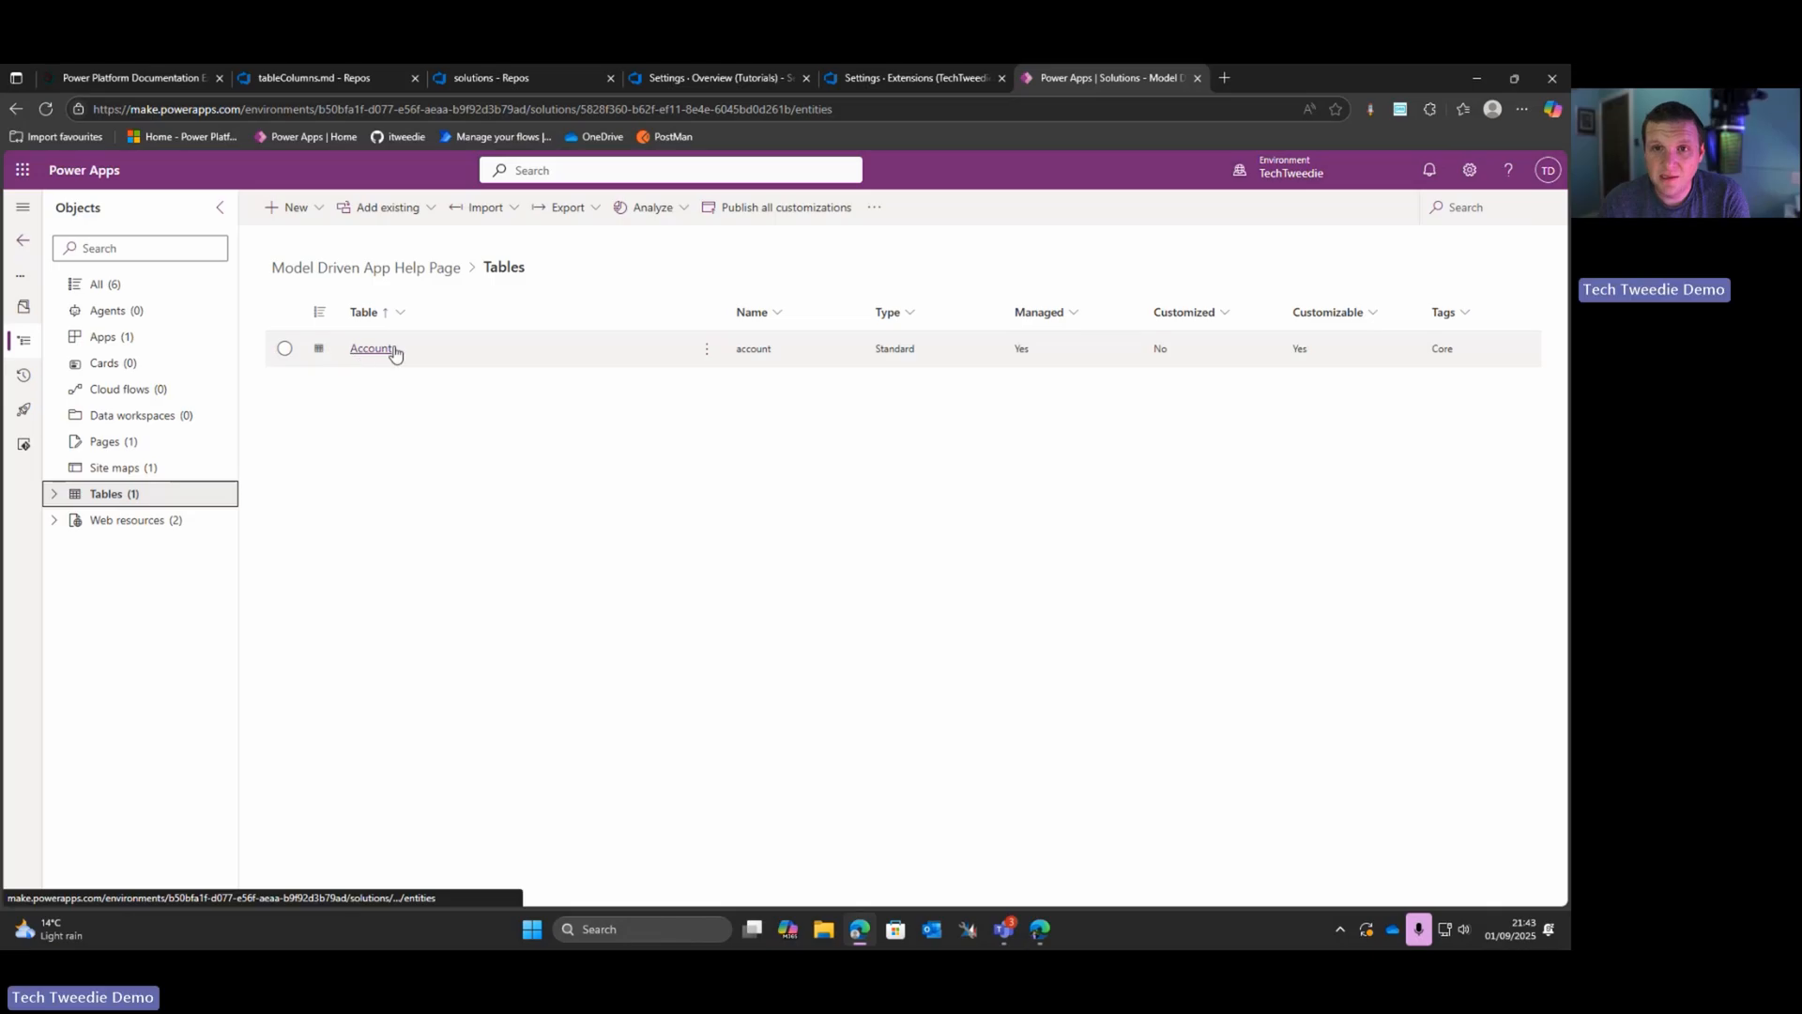
click(387, 350)
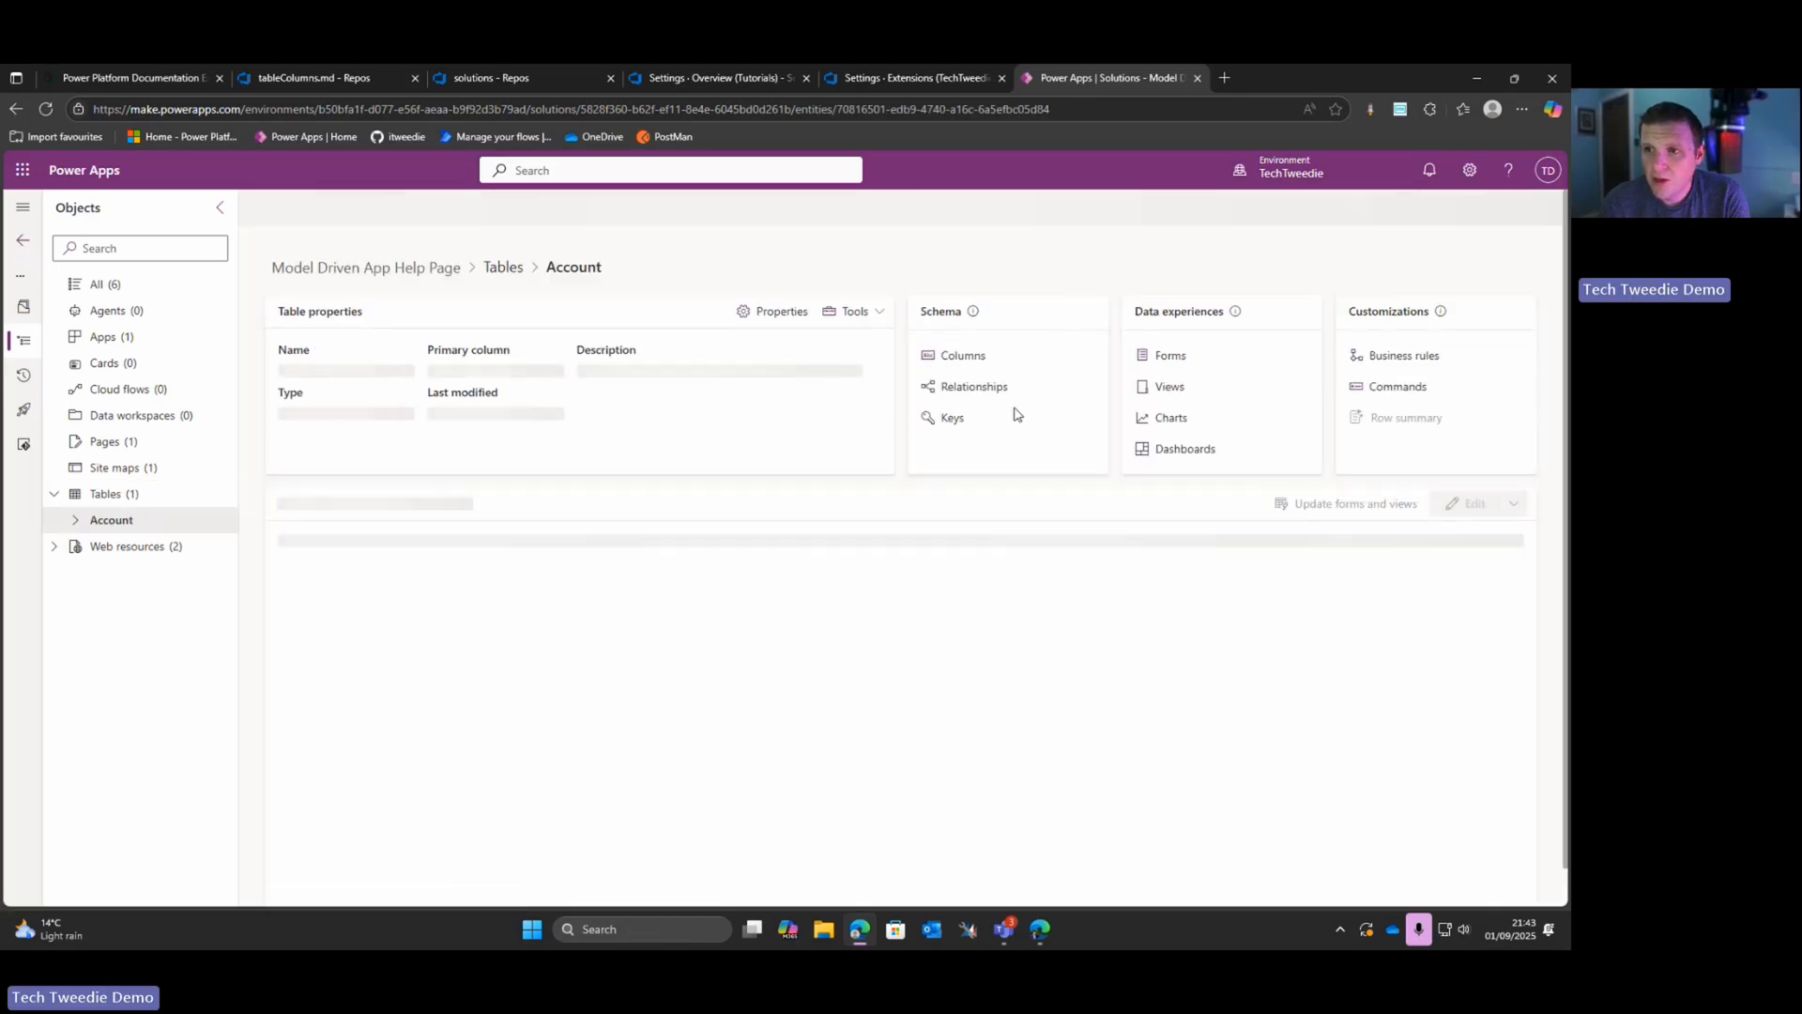
click(976, 358)
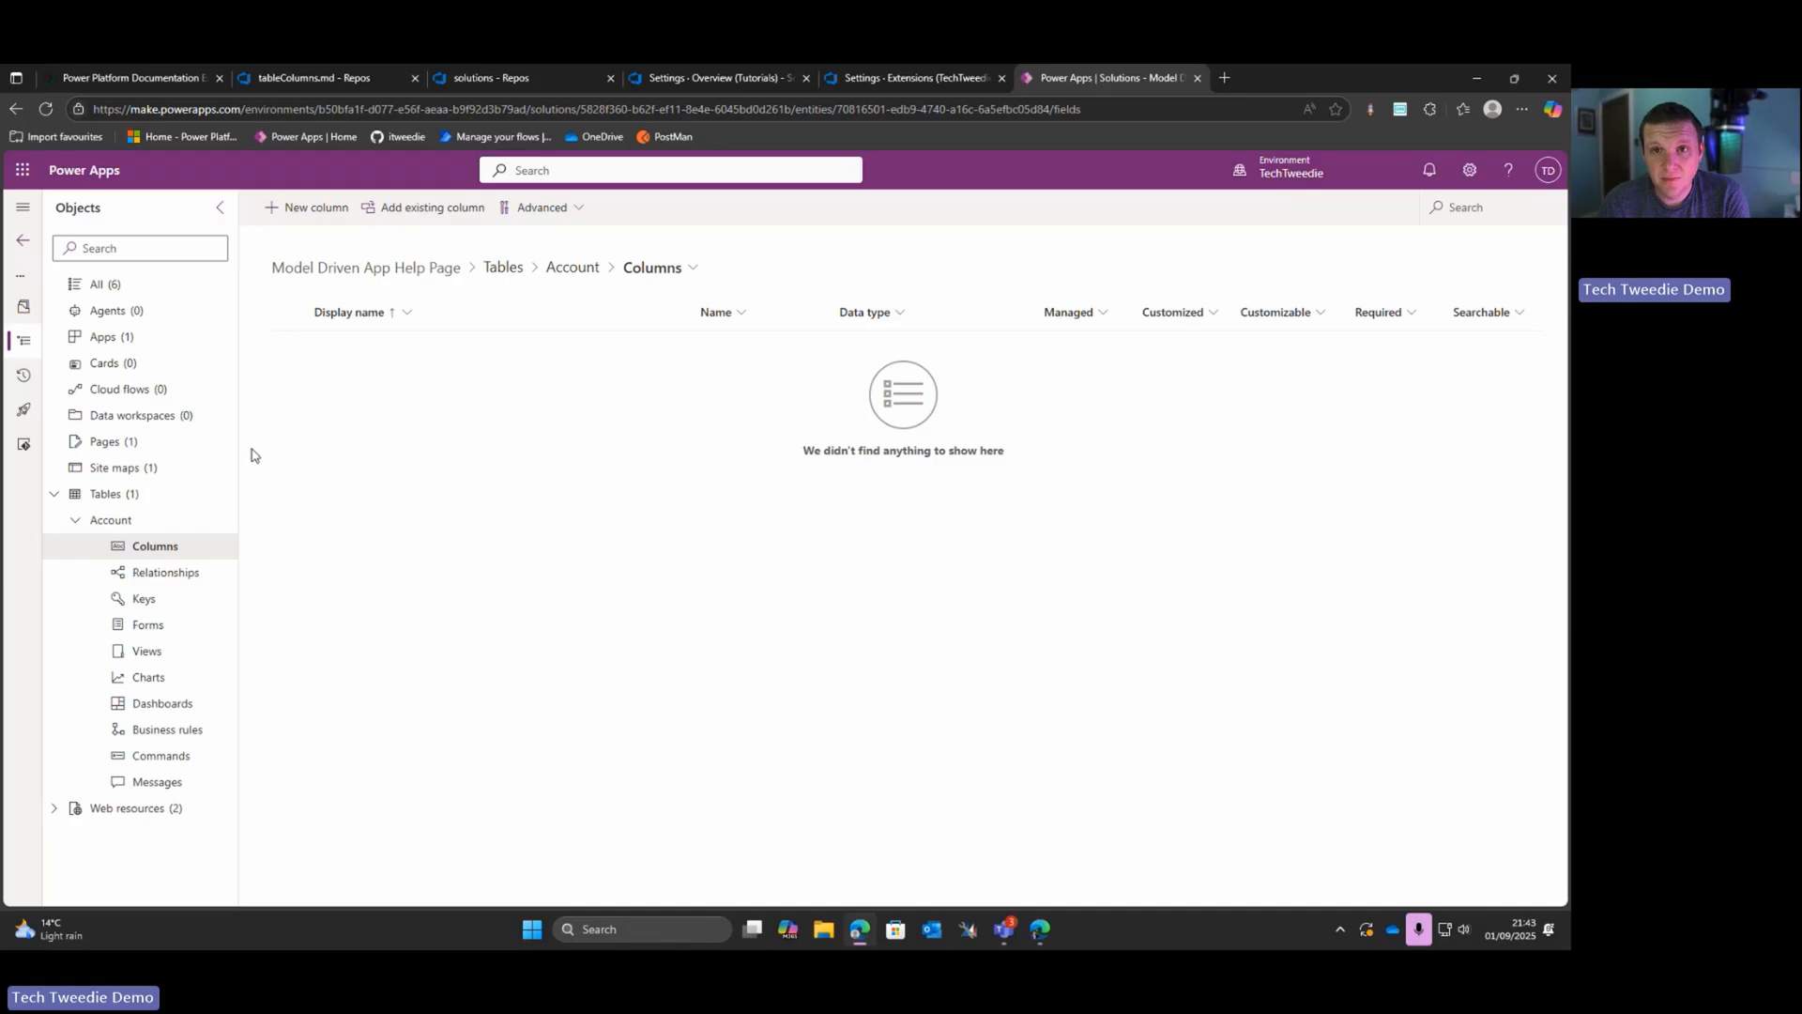
Step: Create a single-line text column named "Test 1" on the Account table, leaving the description empty, and save it
click(332, 215)
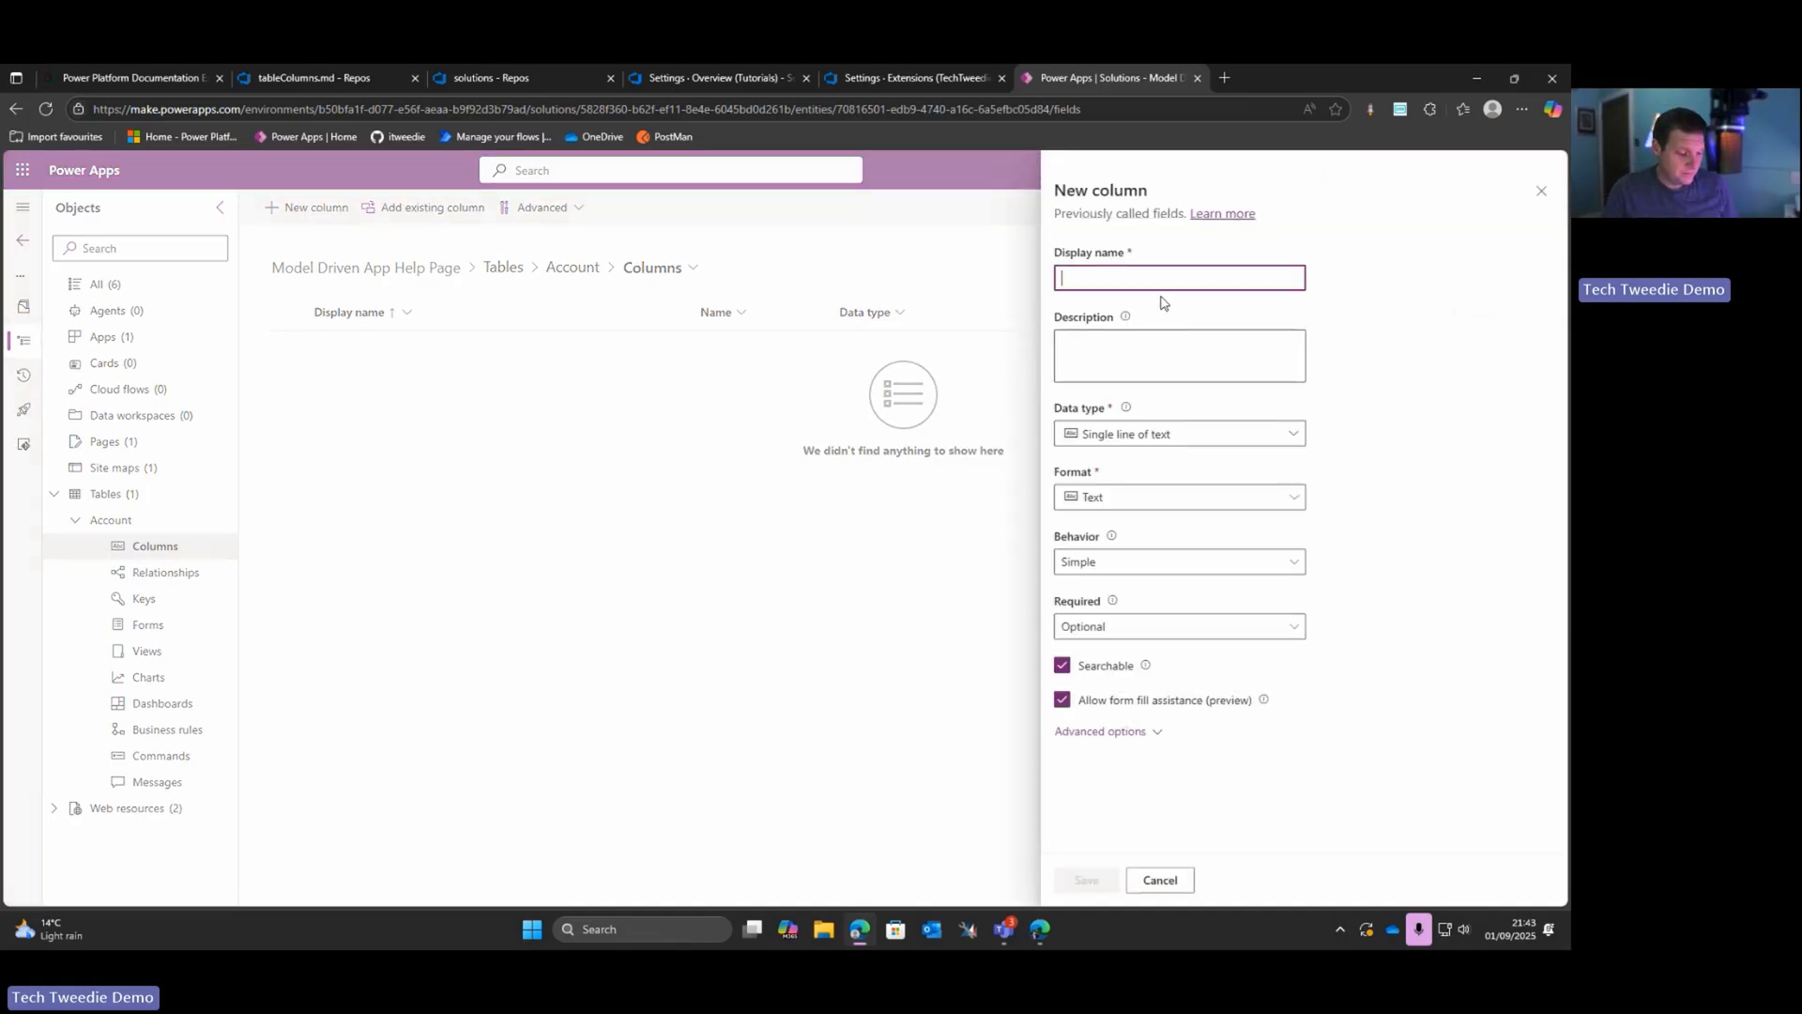
text(Test Co)
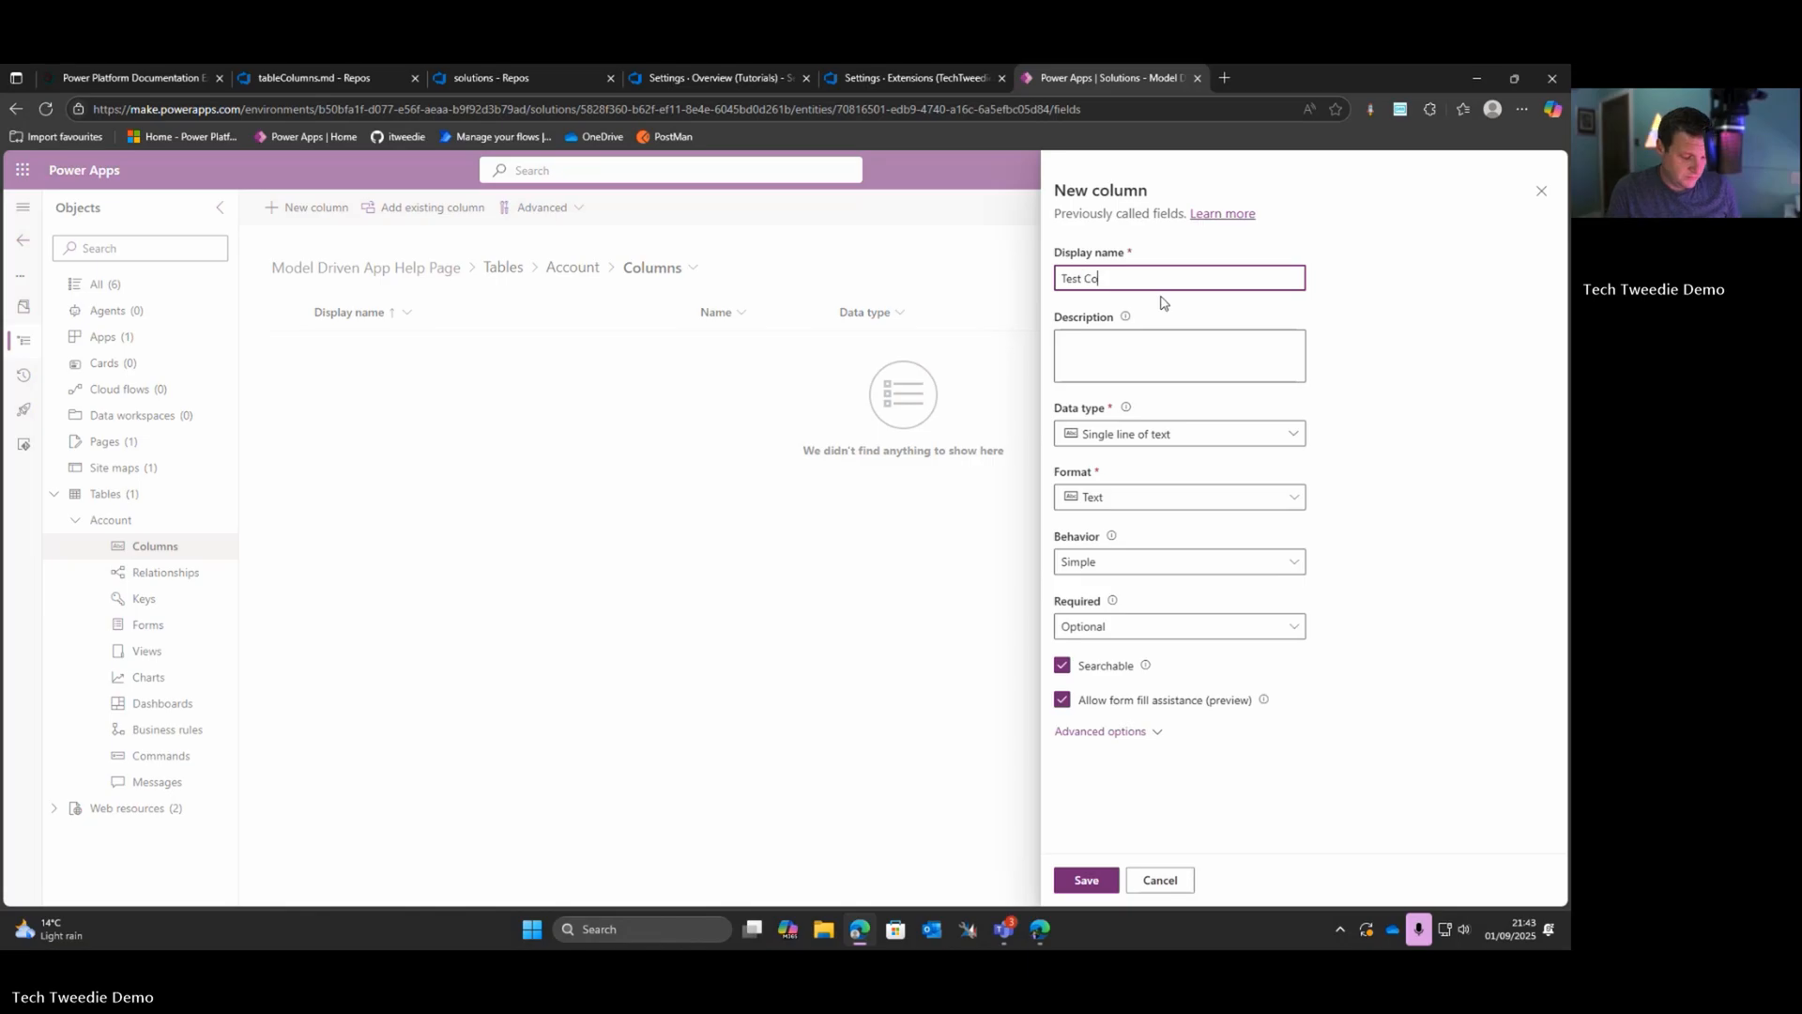
text(lum 1)
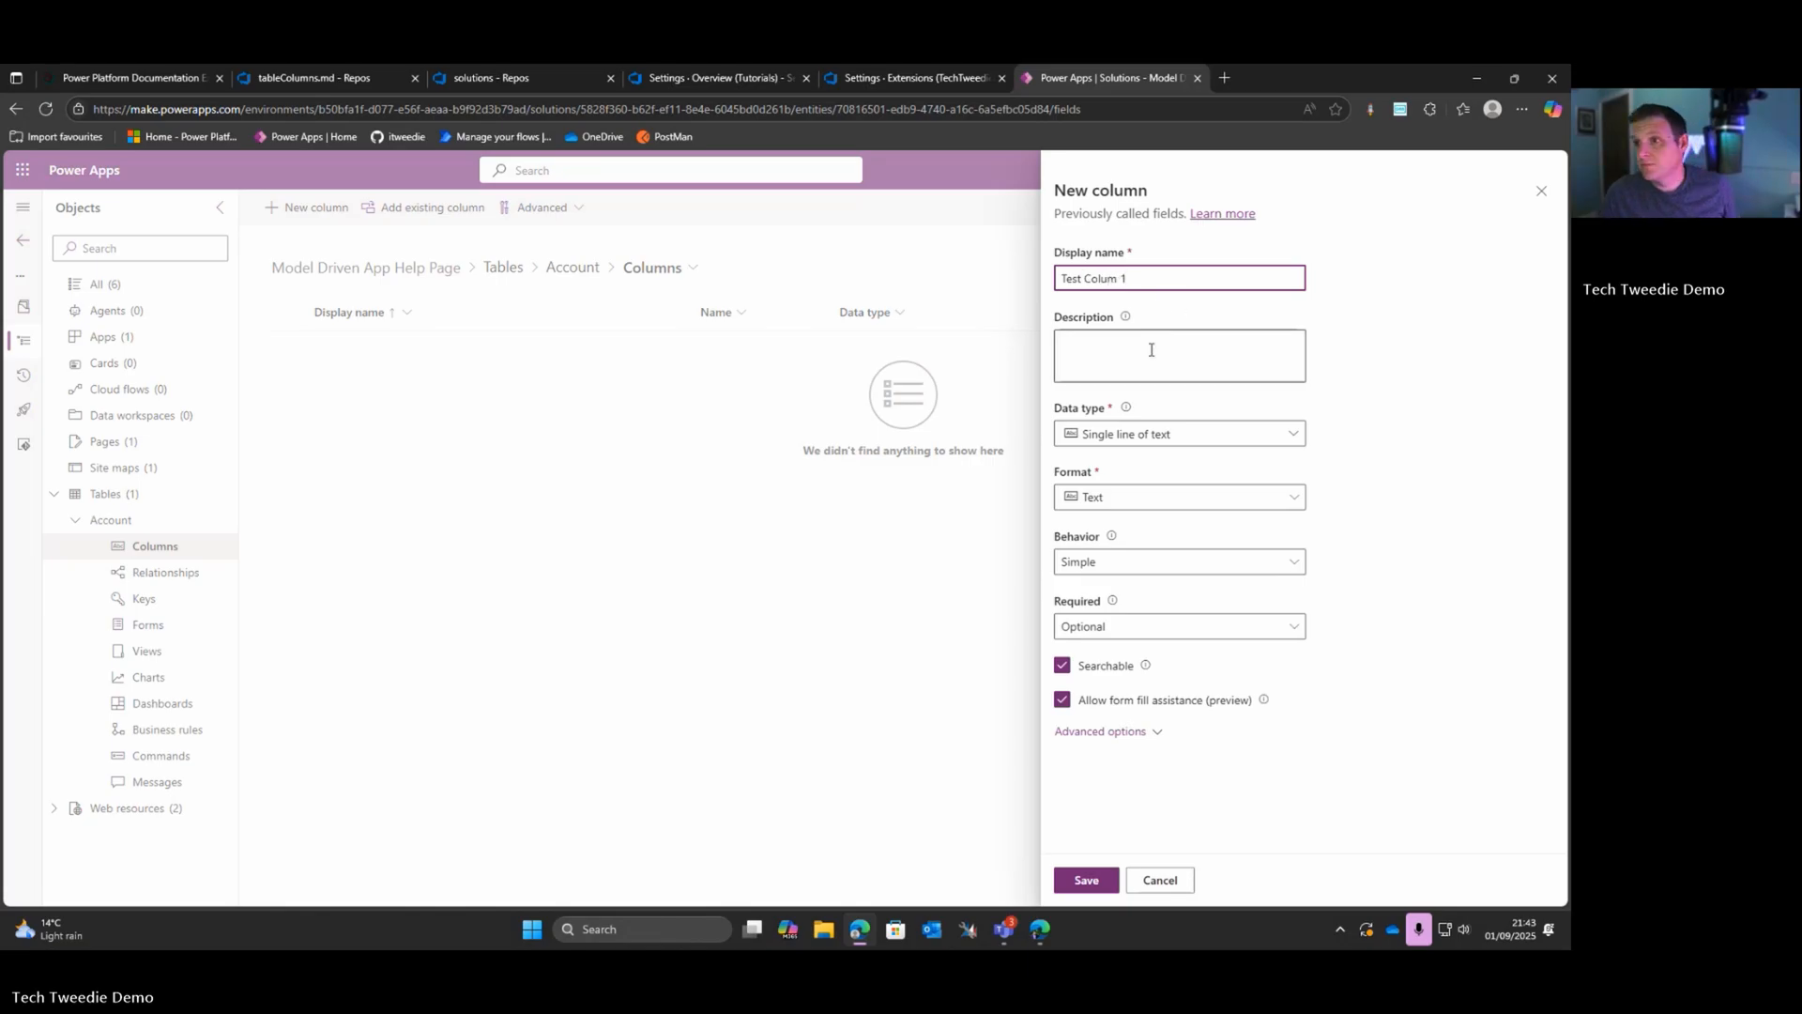
key(ctrl+a)
text(Te)
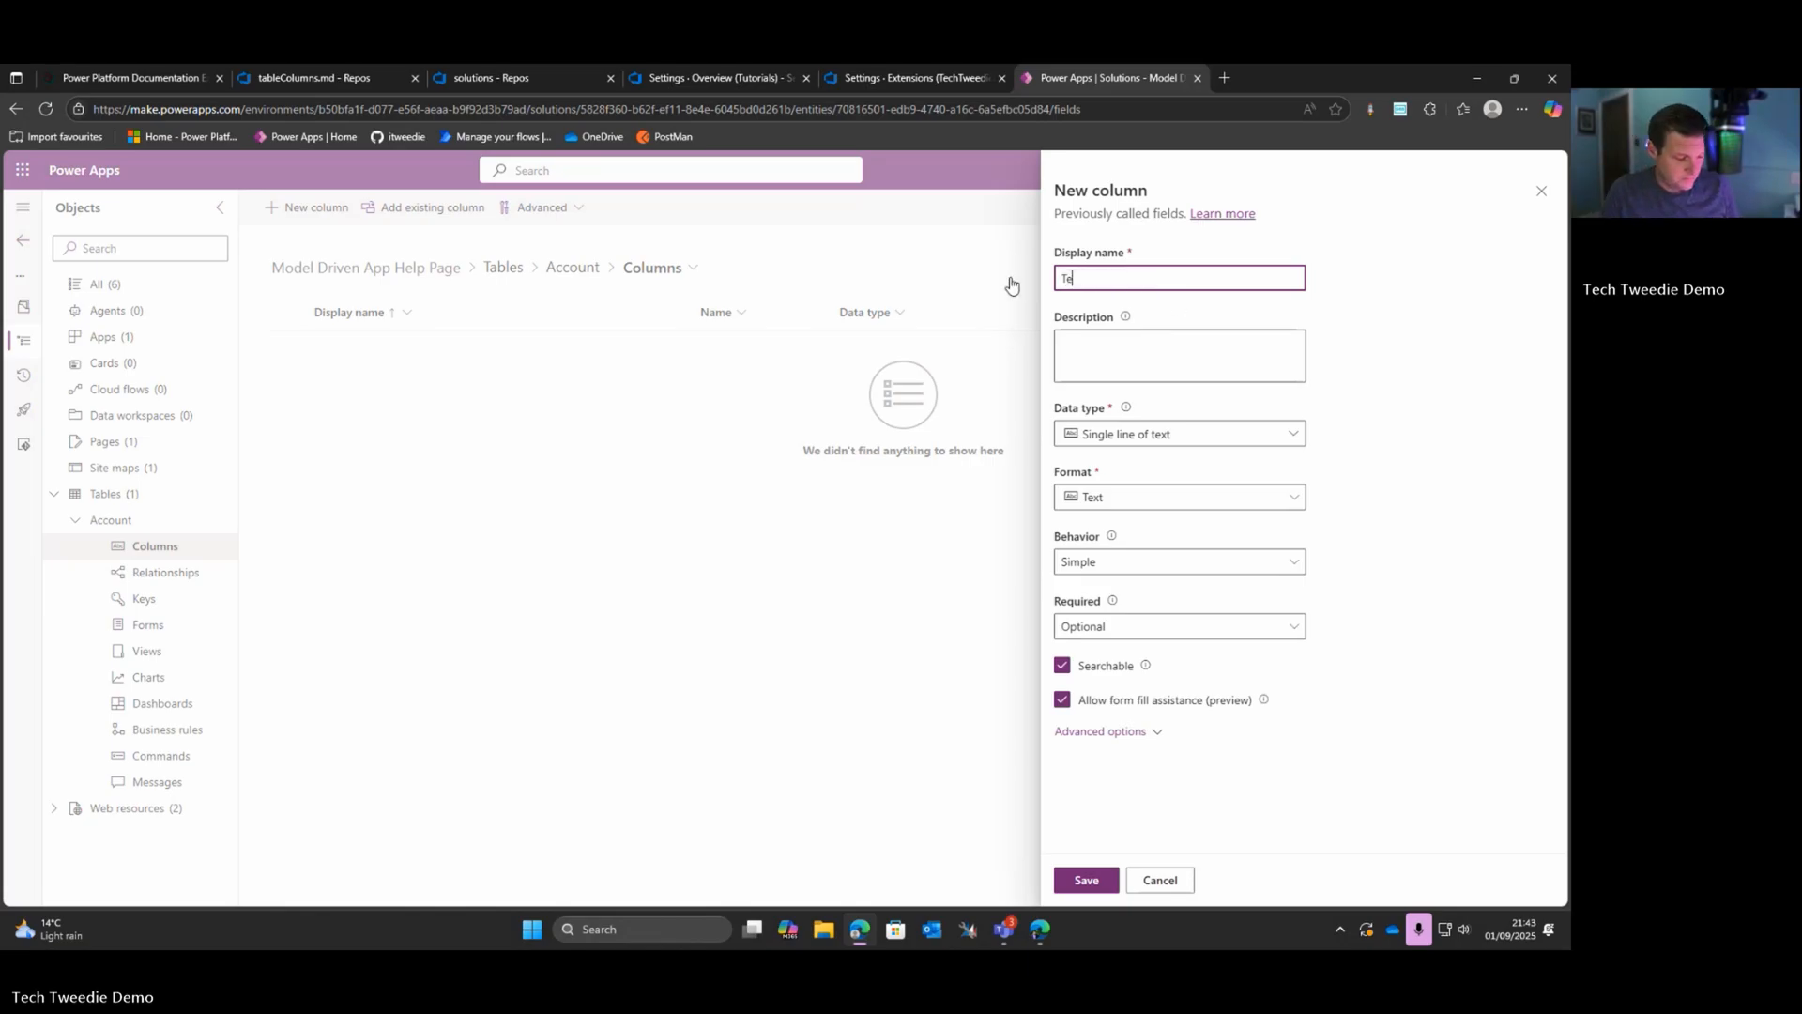
text(st 1)
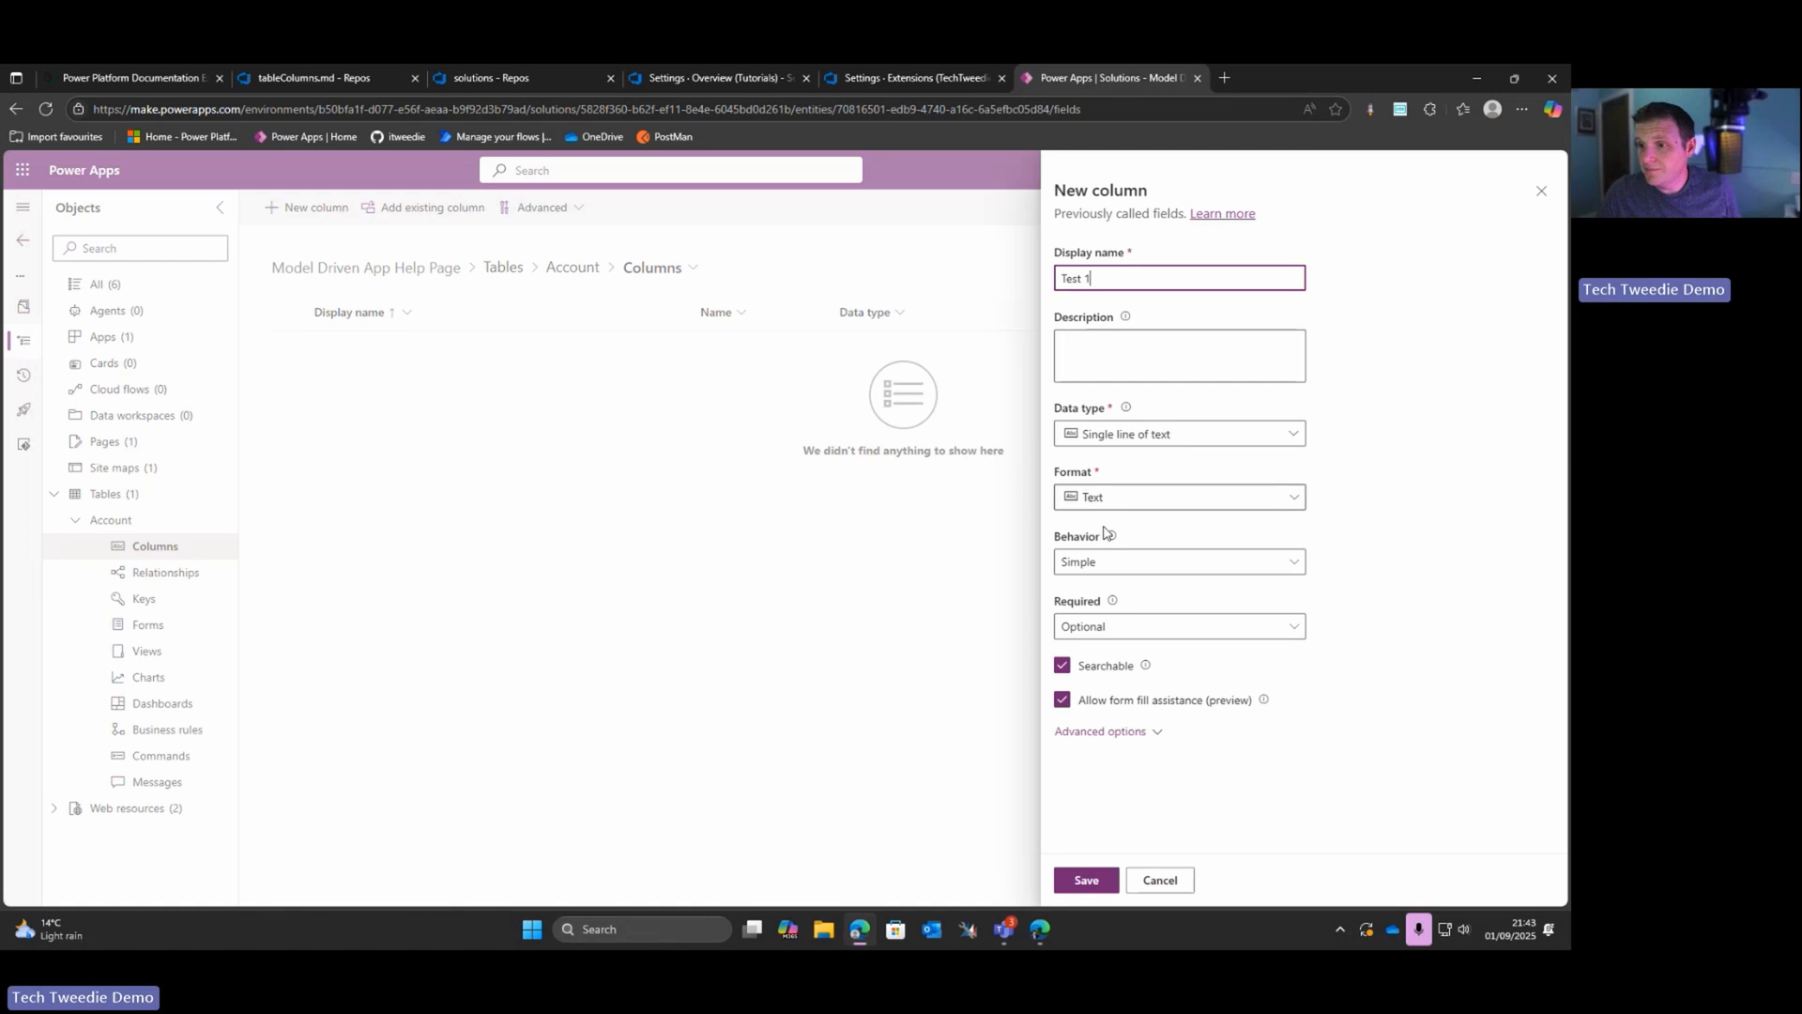
click(1112, 880)
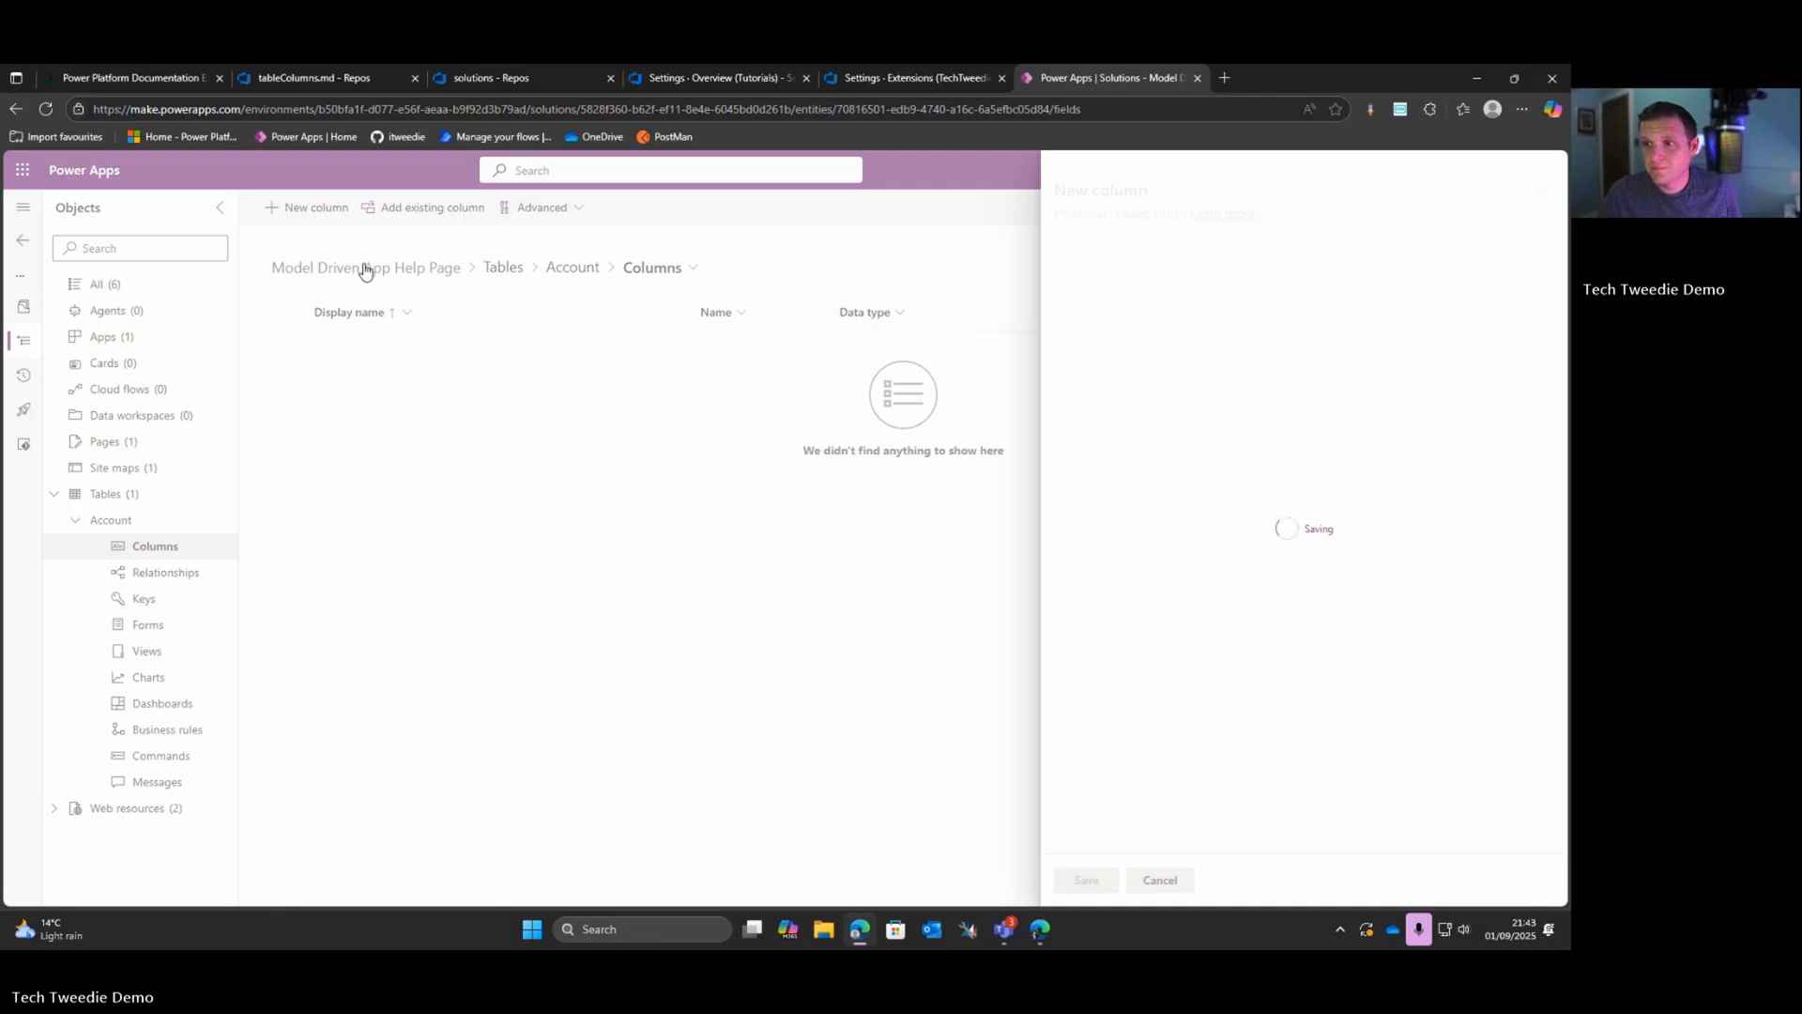
Step: Add a second single-line text column named "Test 2" with the description "This is a description for Test 2" and save it
click(300, 216)
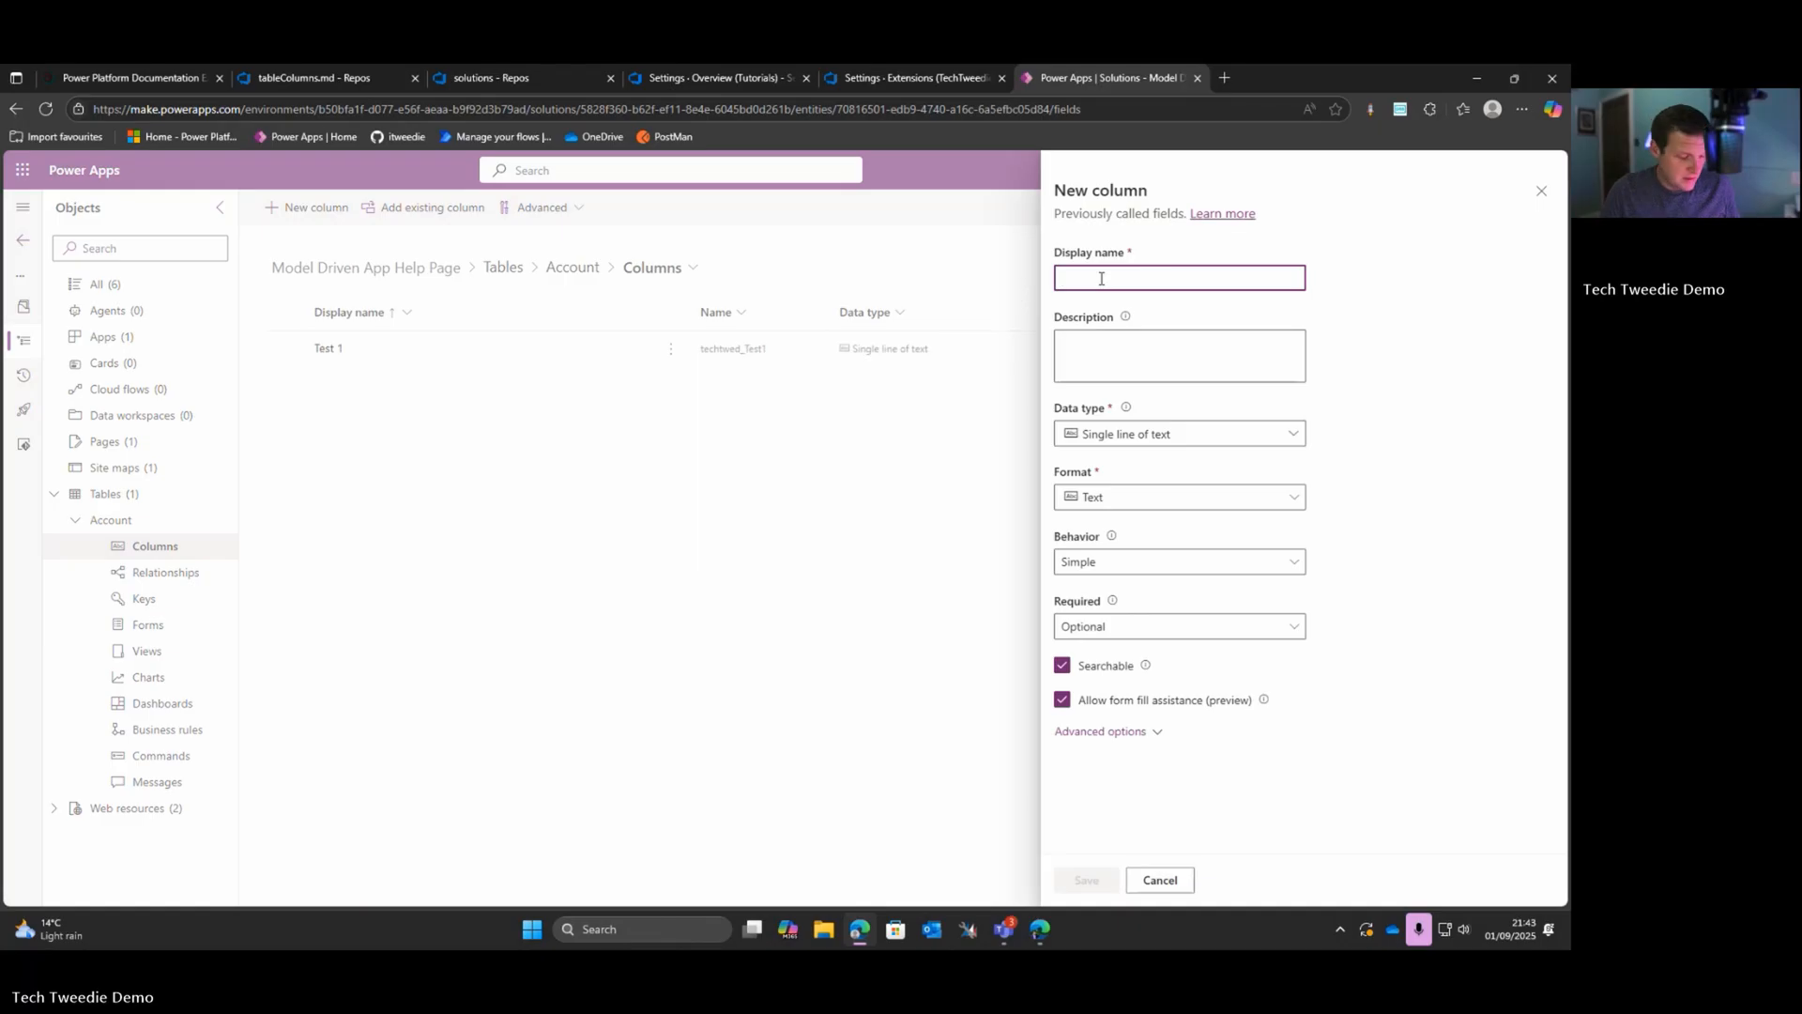
text(Test 2)
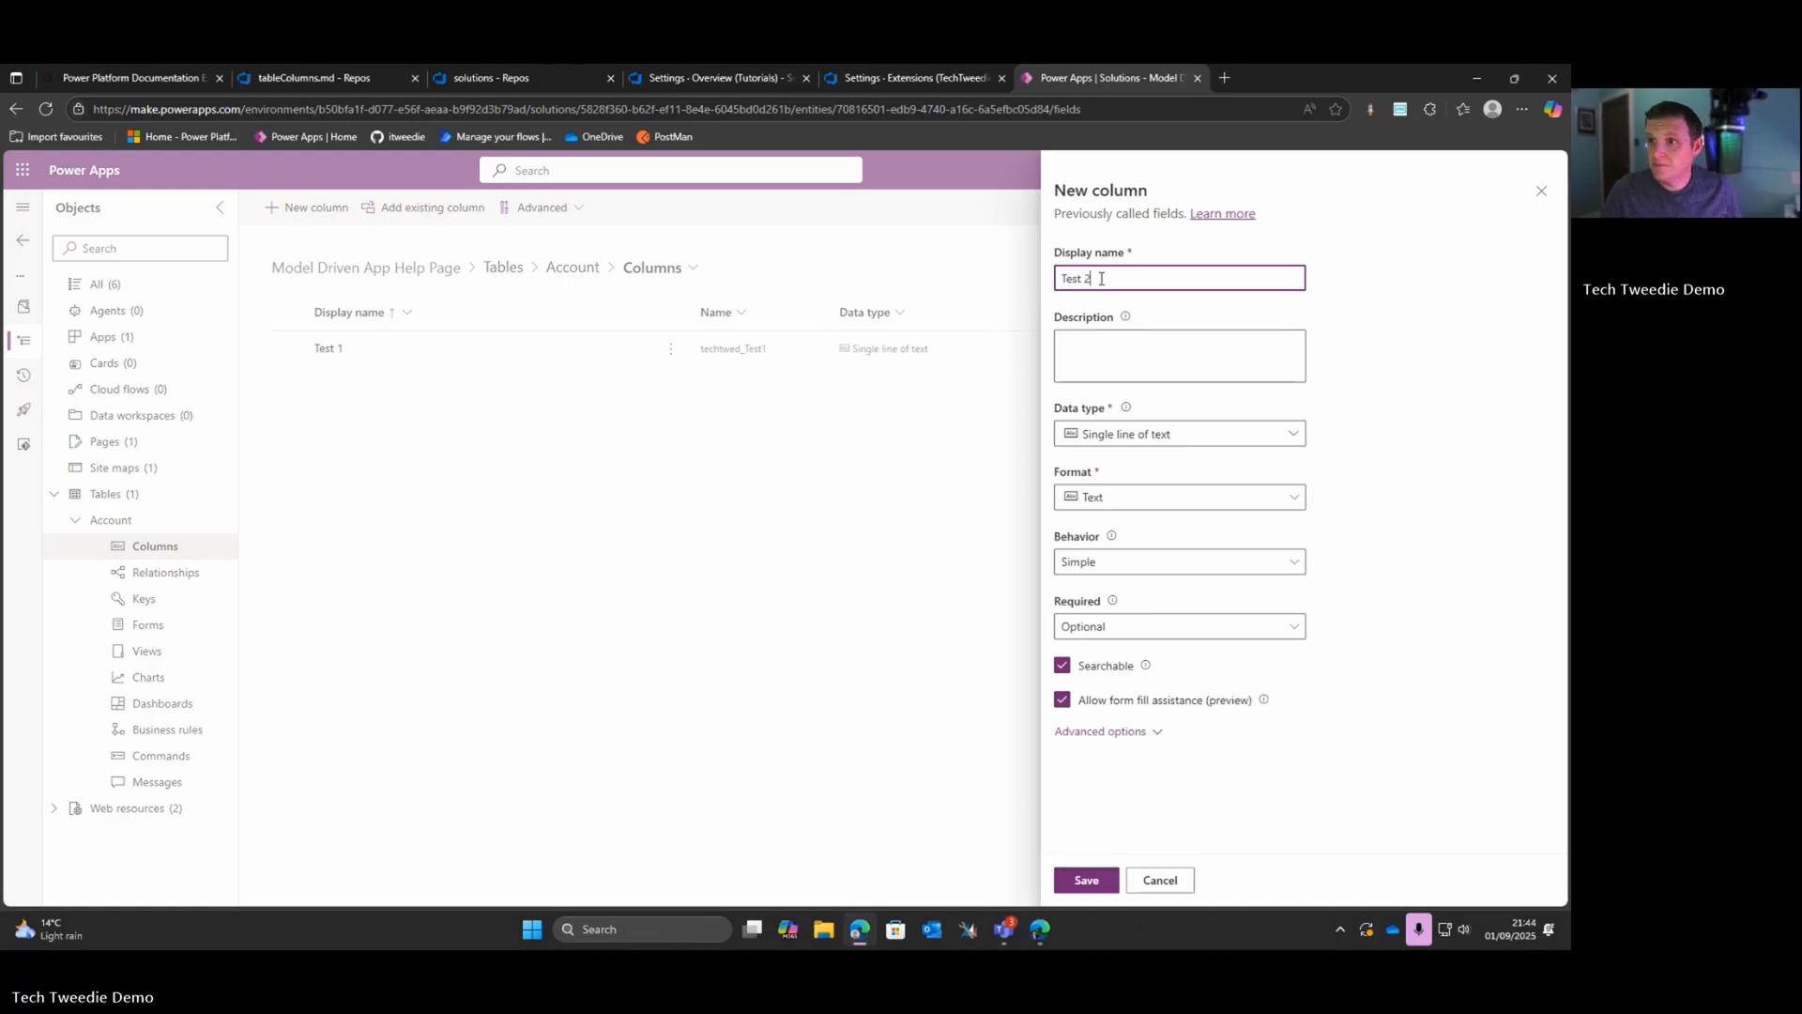
click(1096, 348)
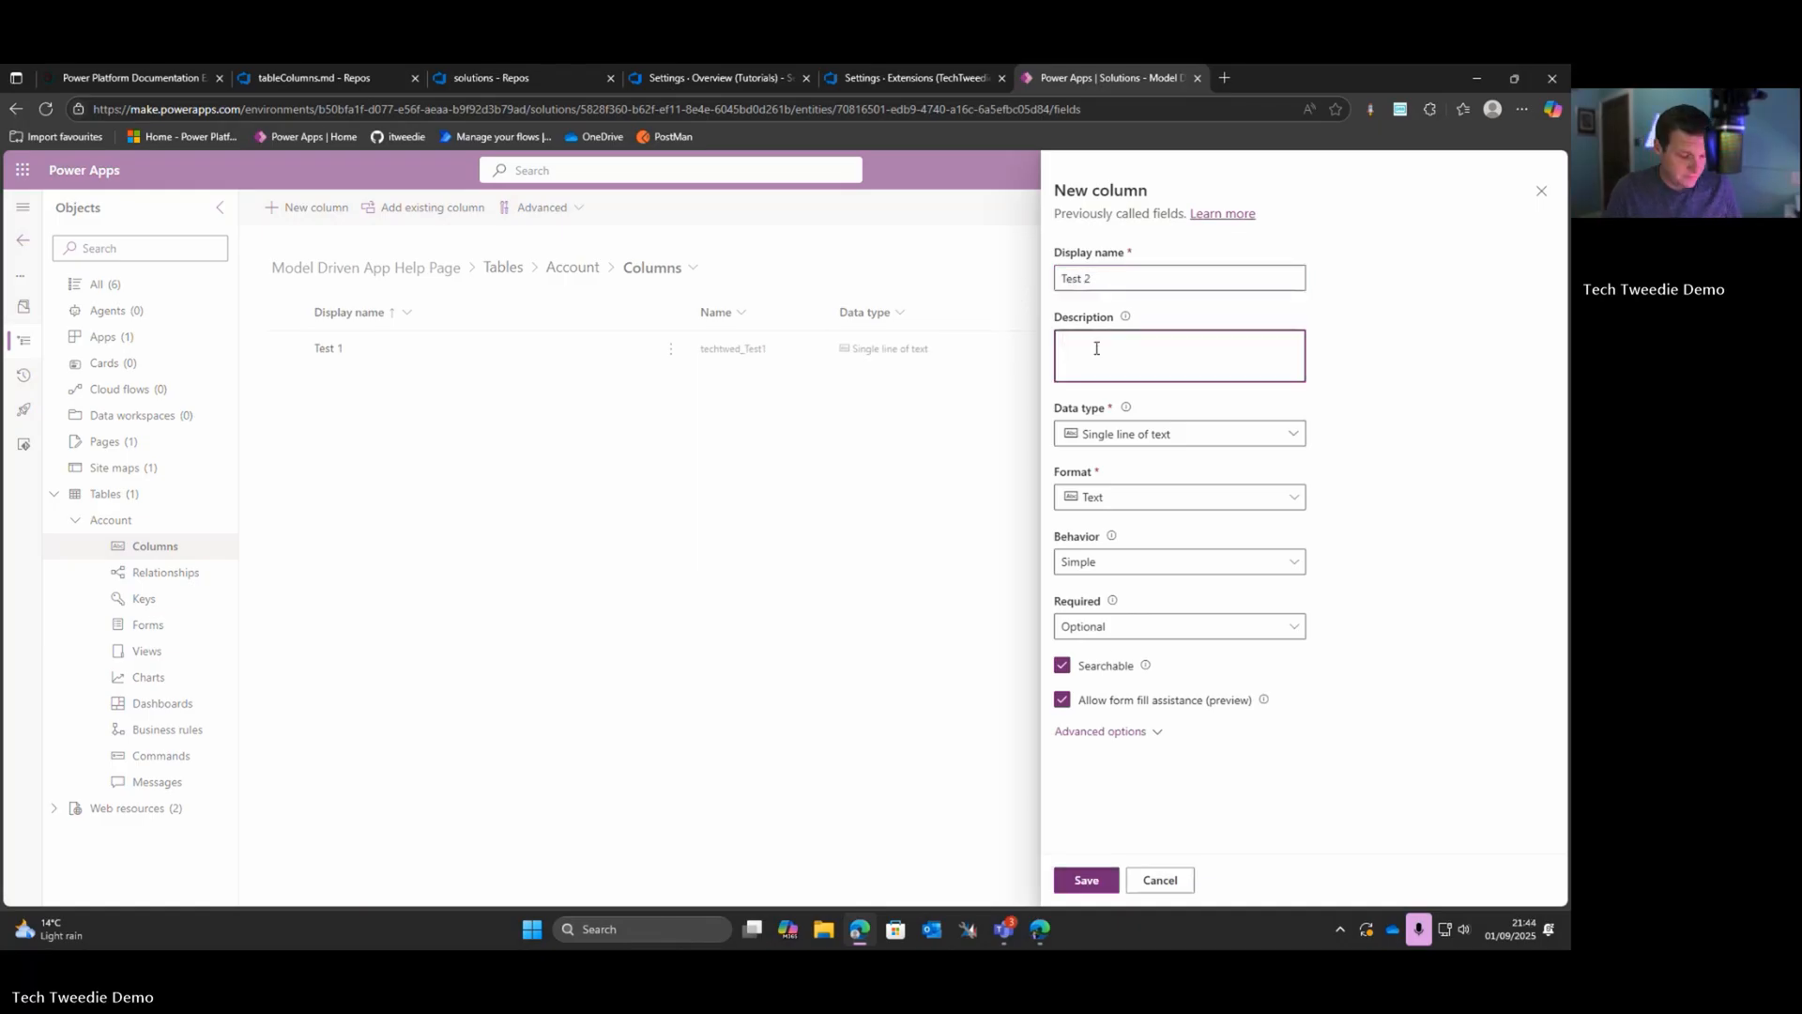
text(This is a description for Test 2)
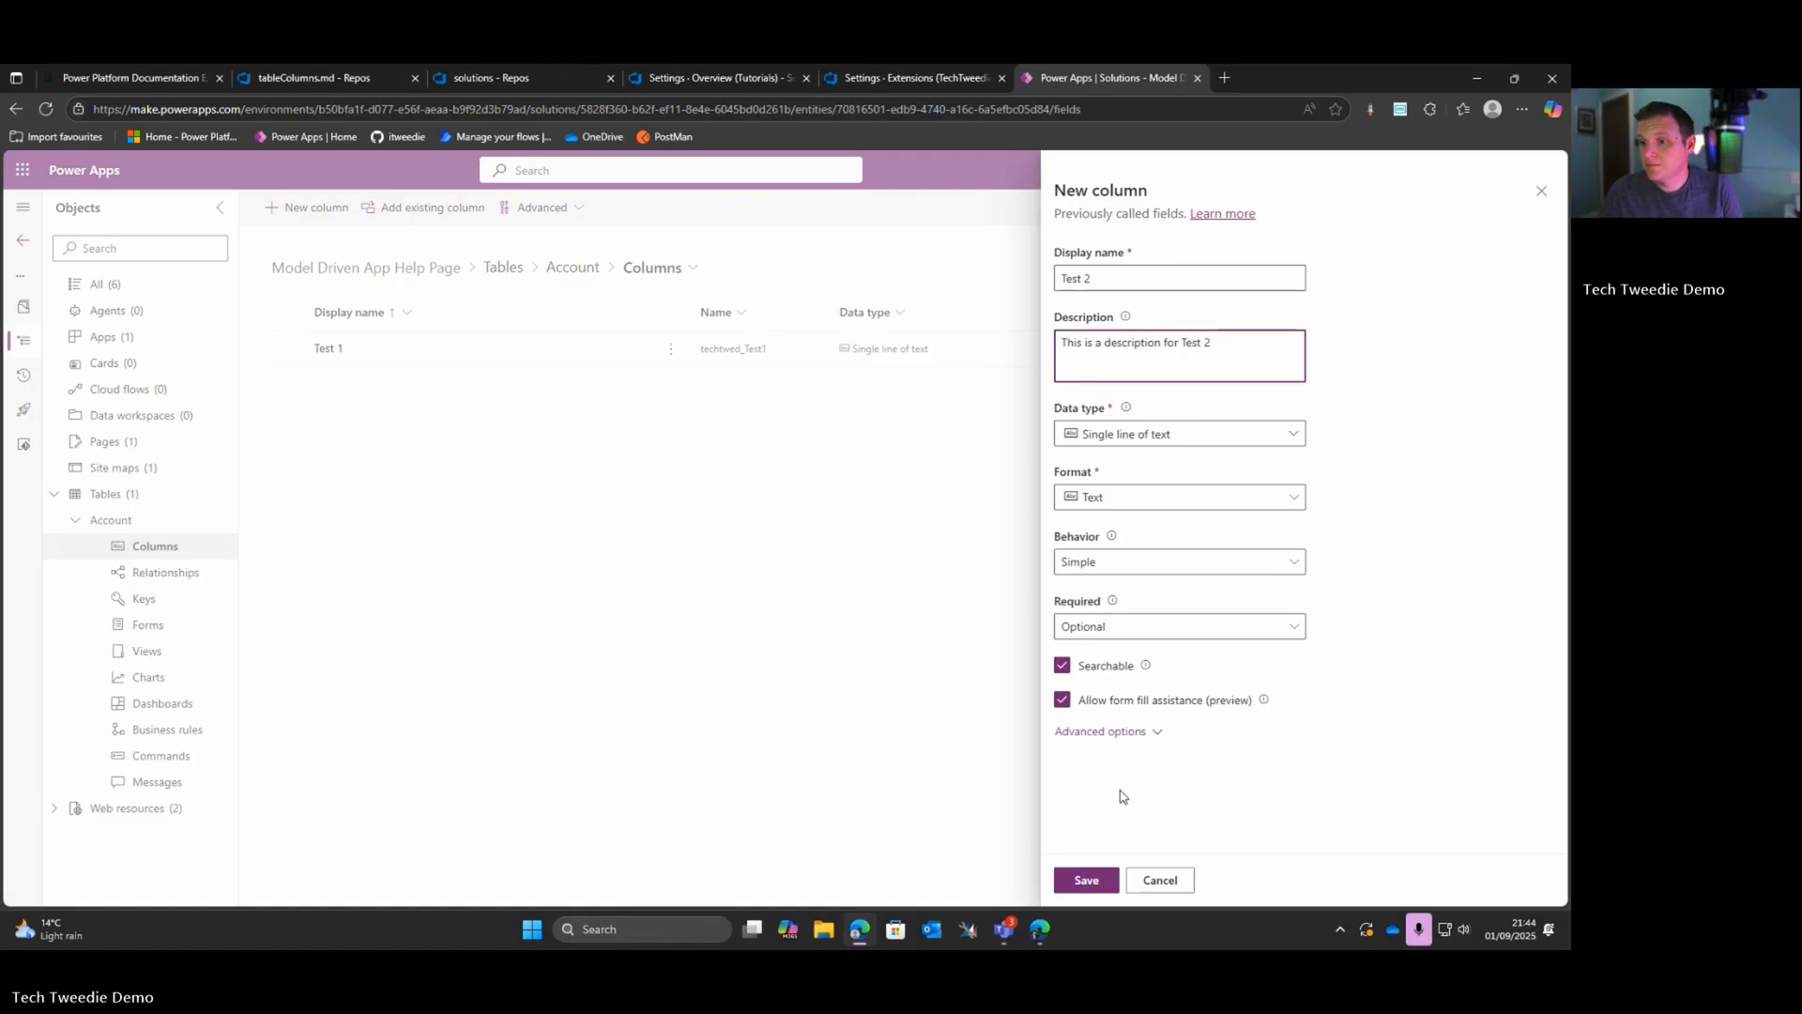
click(1085, 879)
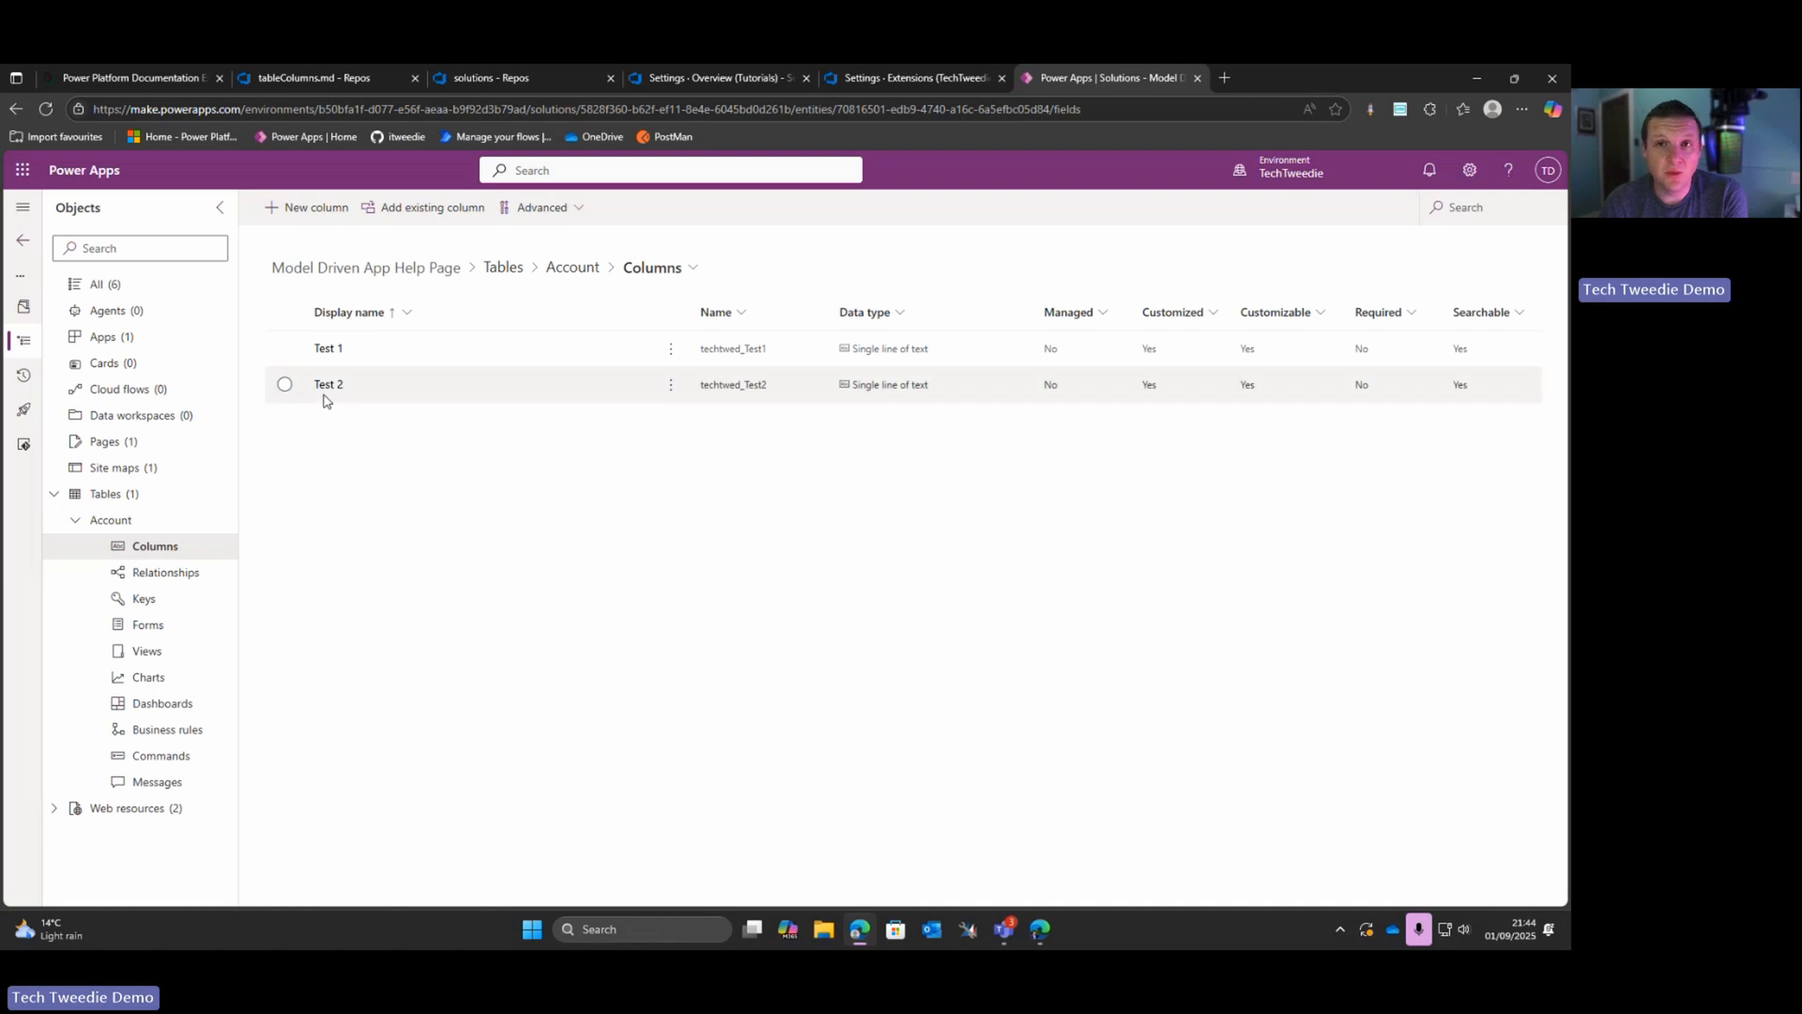
Step: Switch to Azure DevOps, run the "Dataverse - Backup" pipeline on the main branch, and open the new run's job details
click(530, 77)
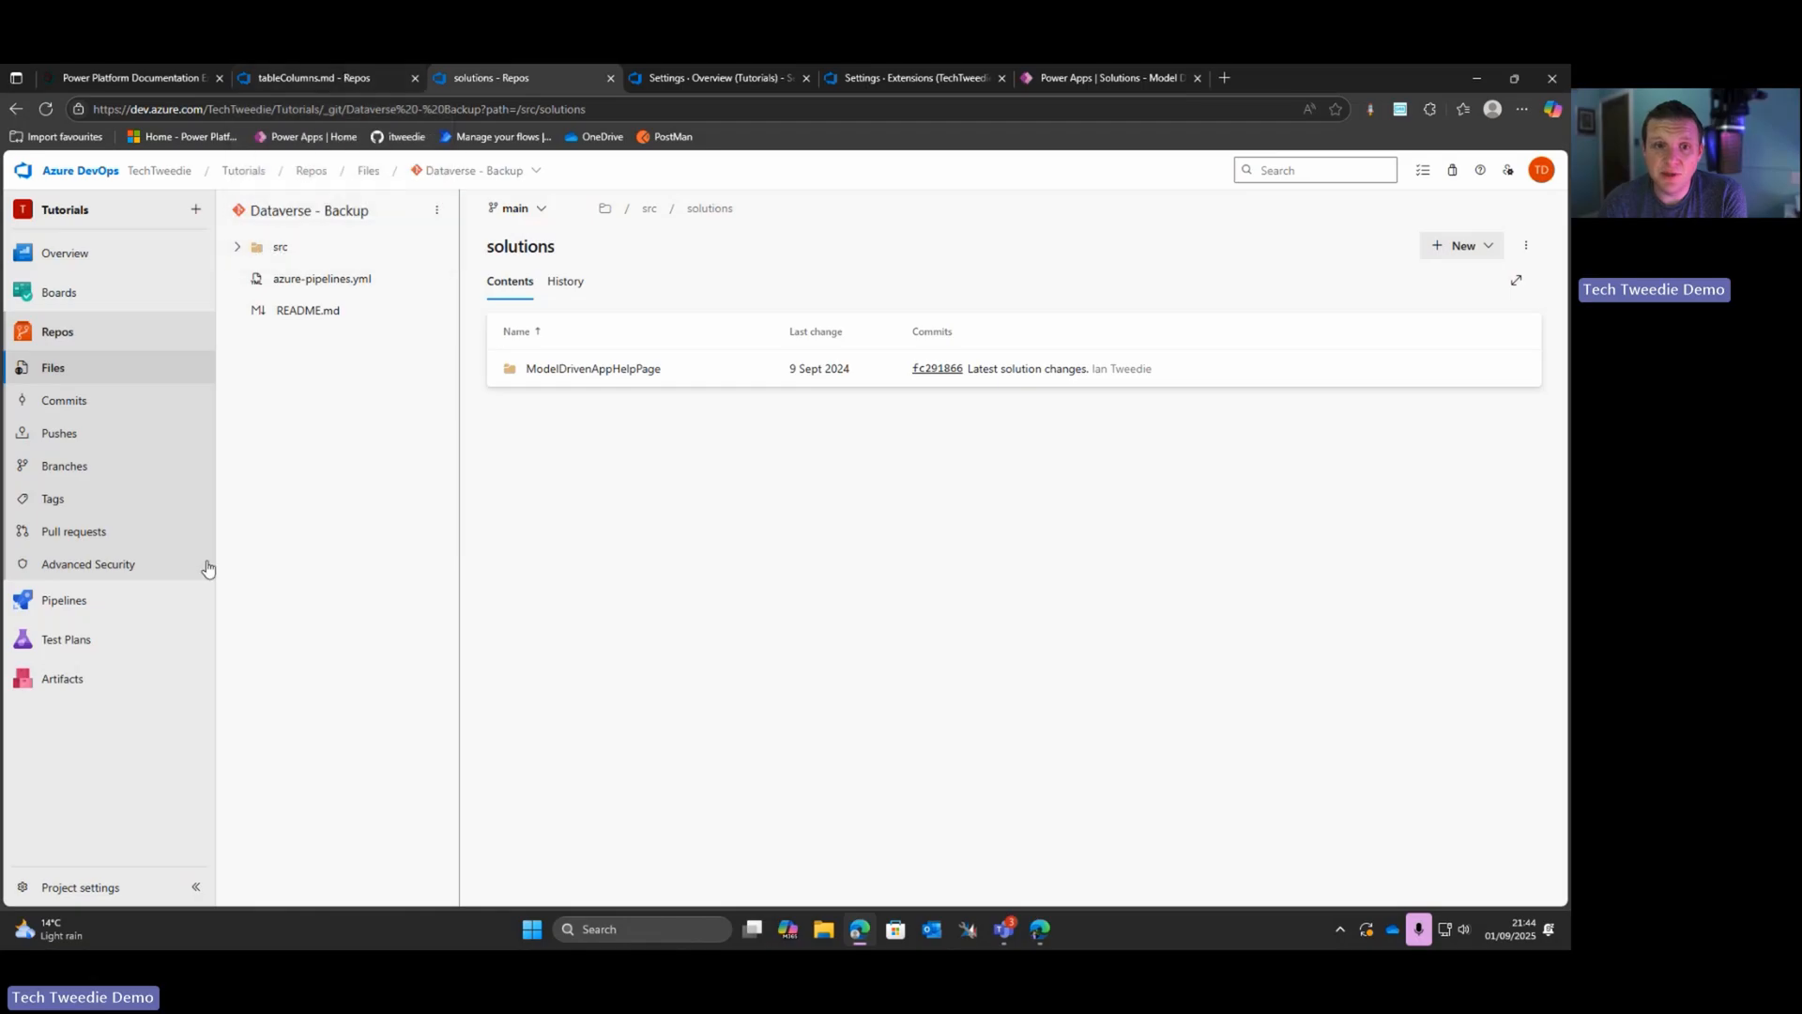
mouse_move(136, 602)
click(268, 626)
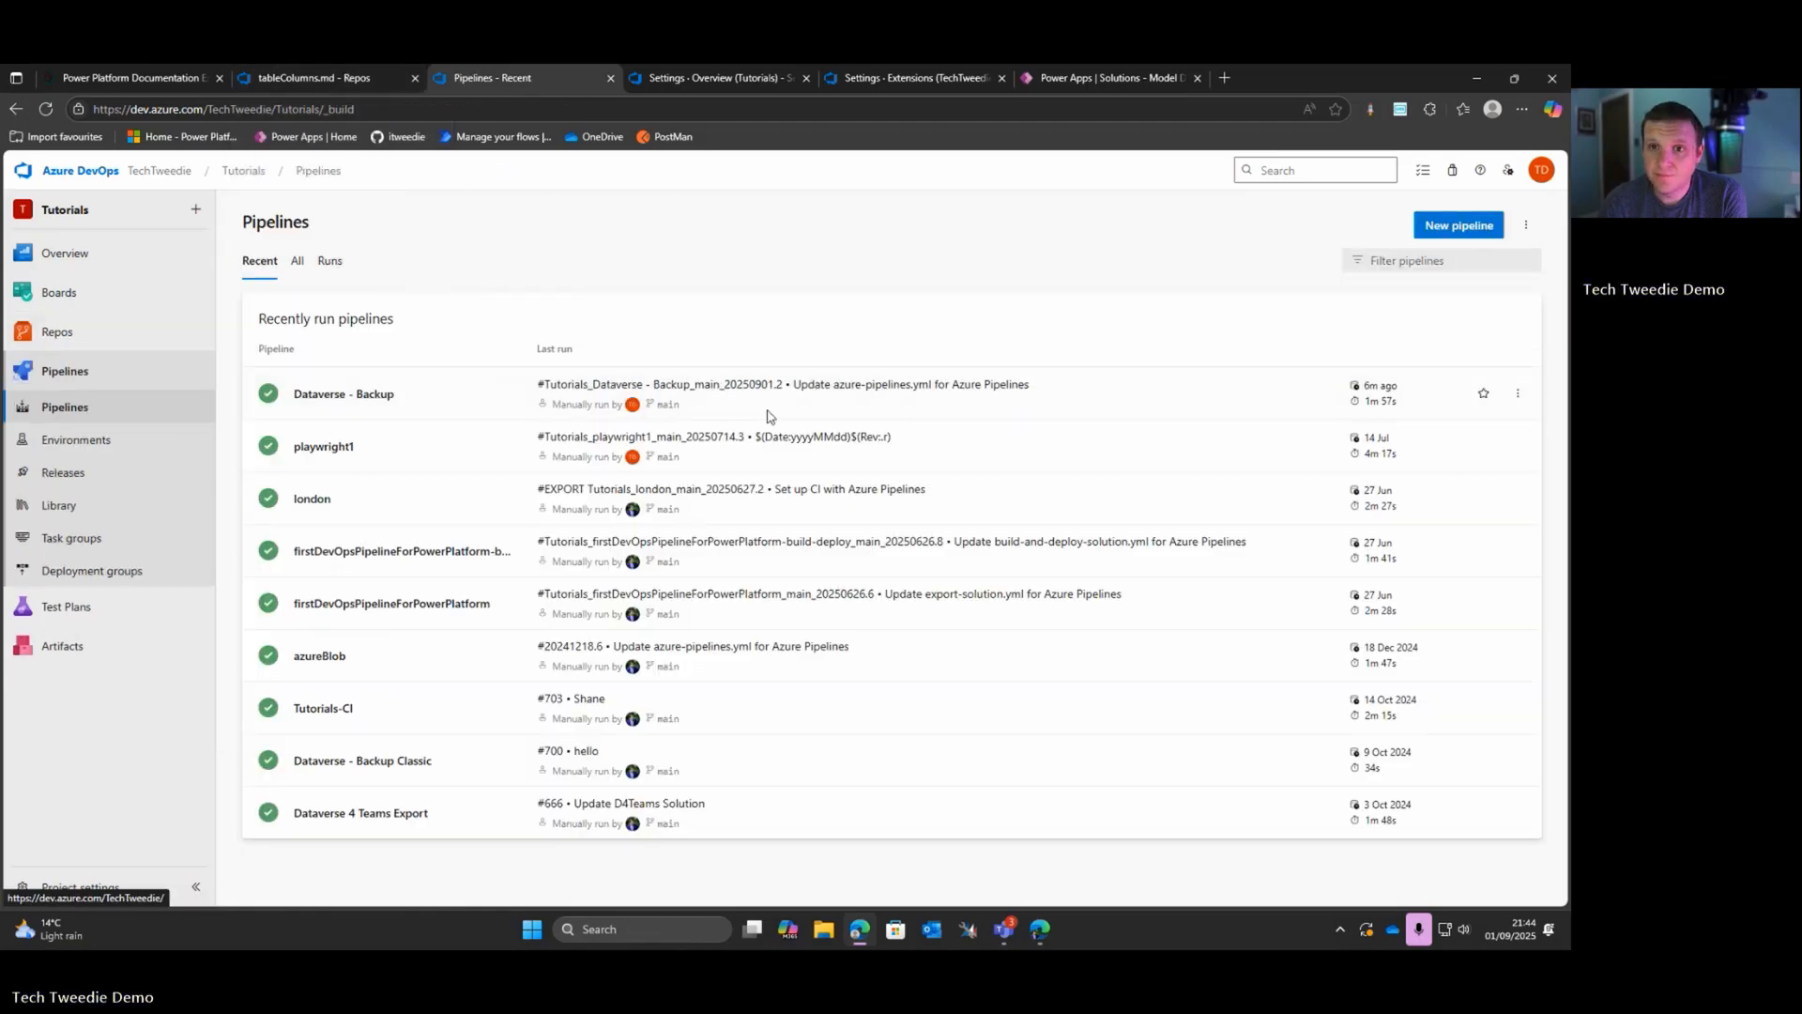
click(422, 397)
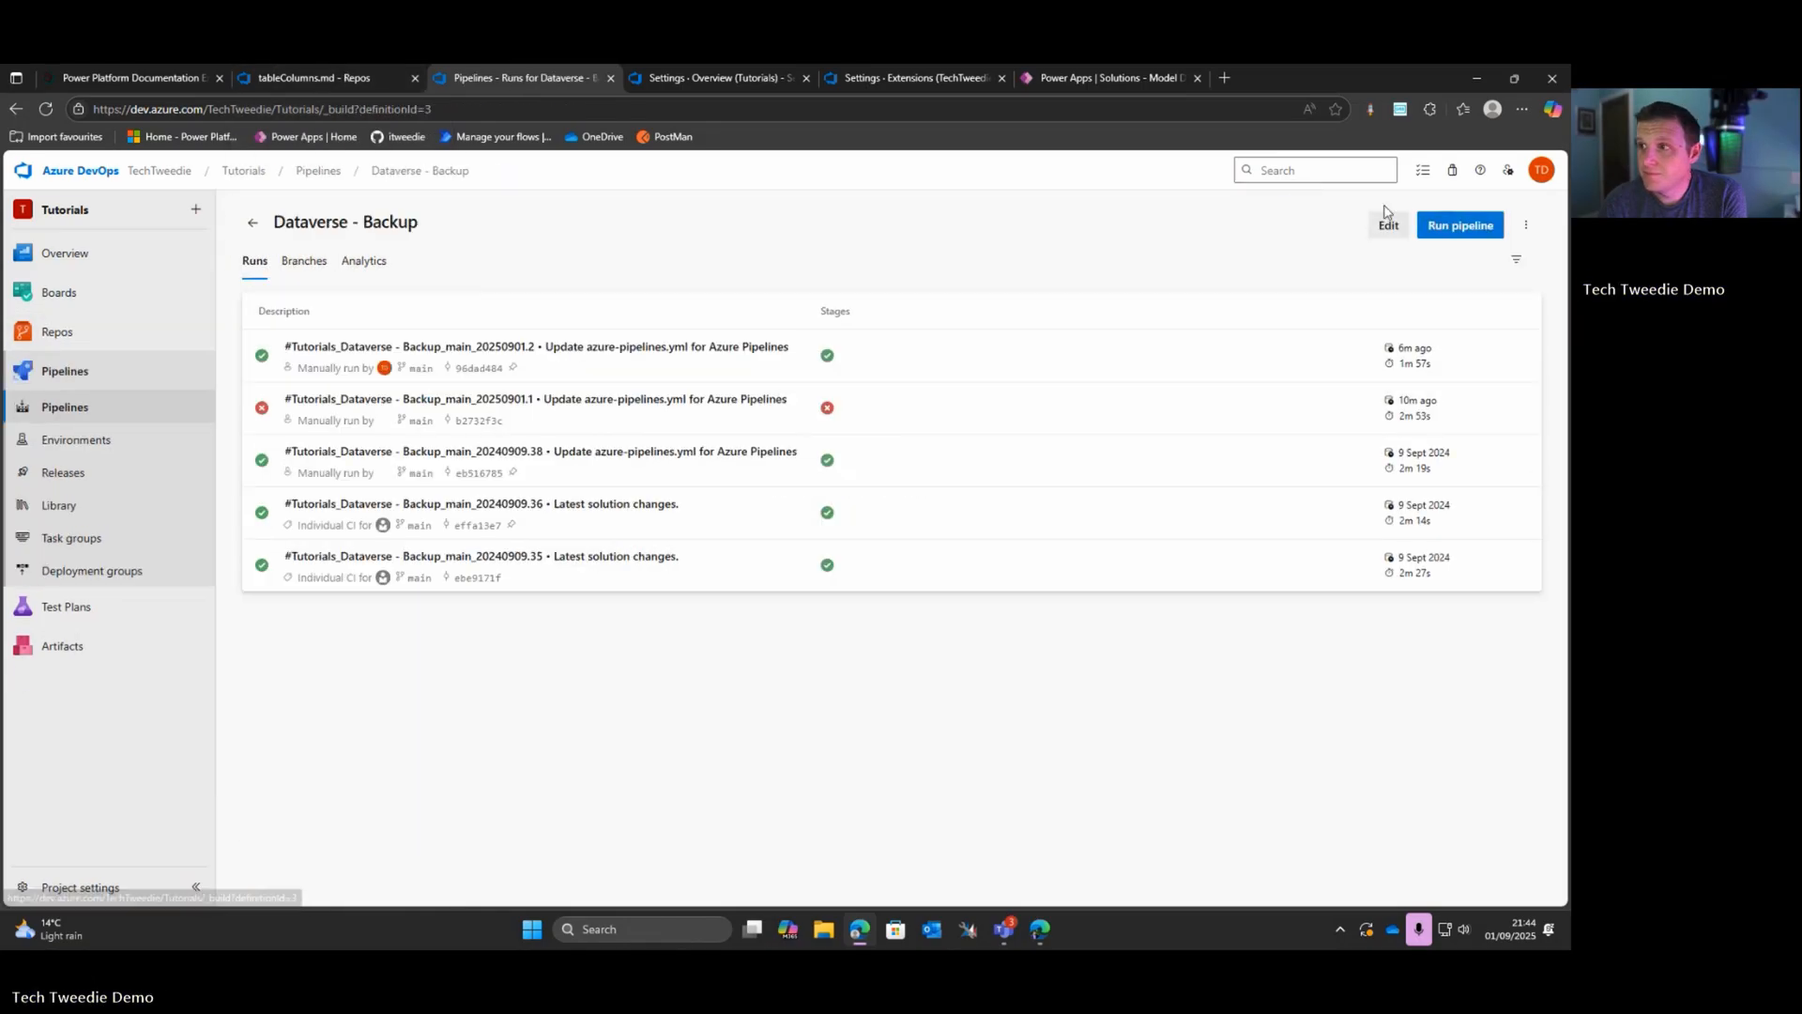
click(1473, 225)
click(1516, 866)
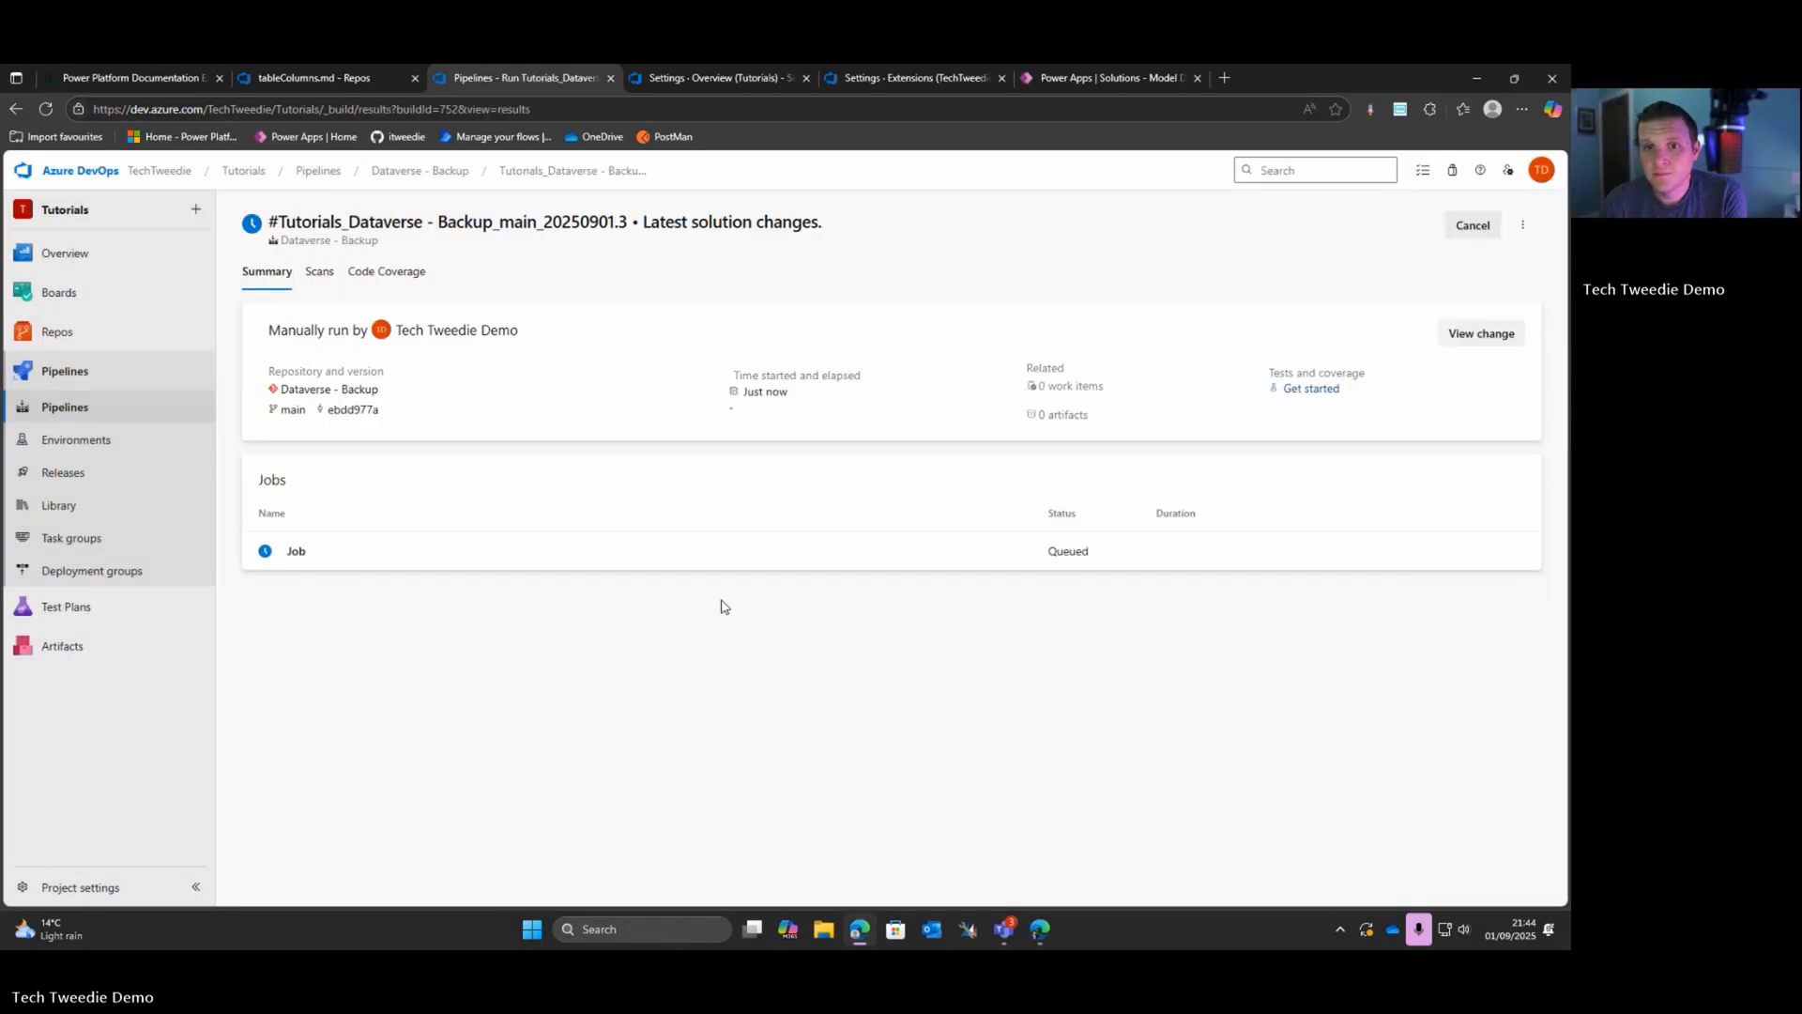
click(291, 551)
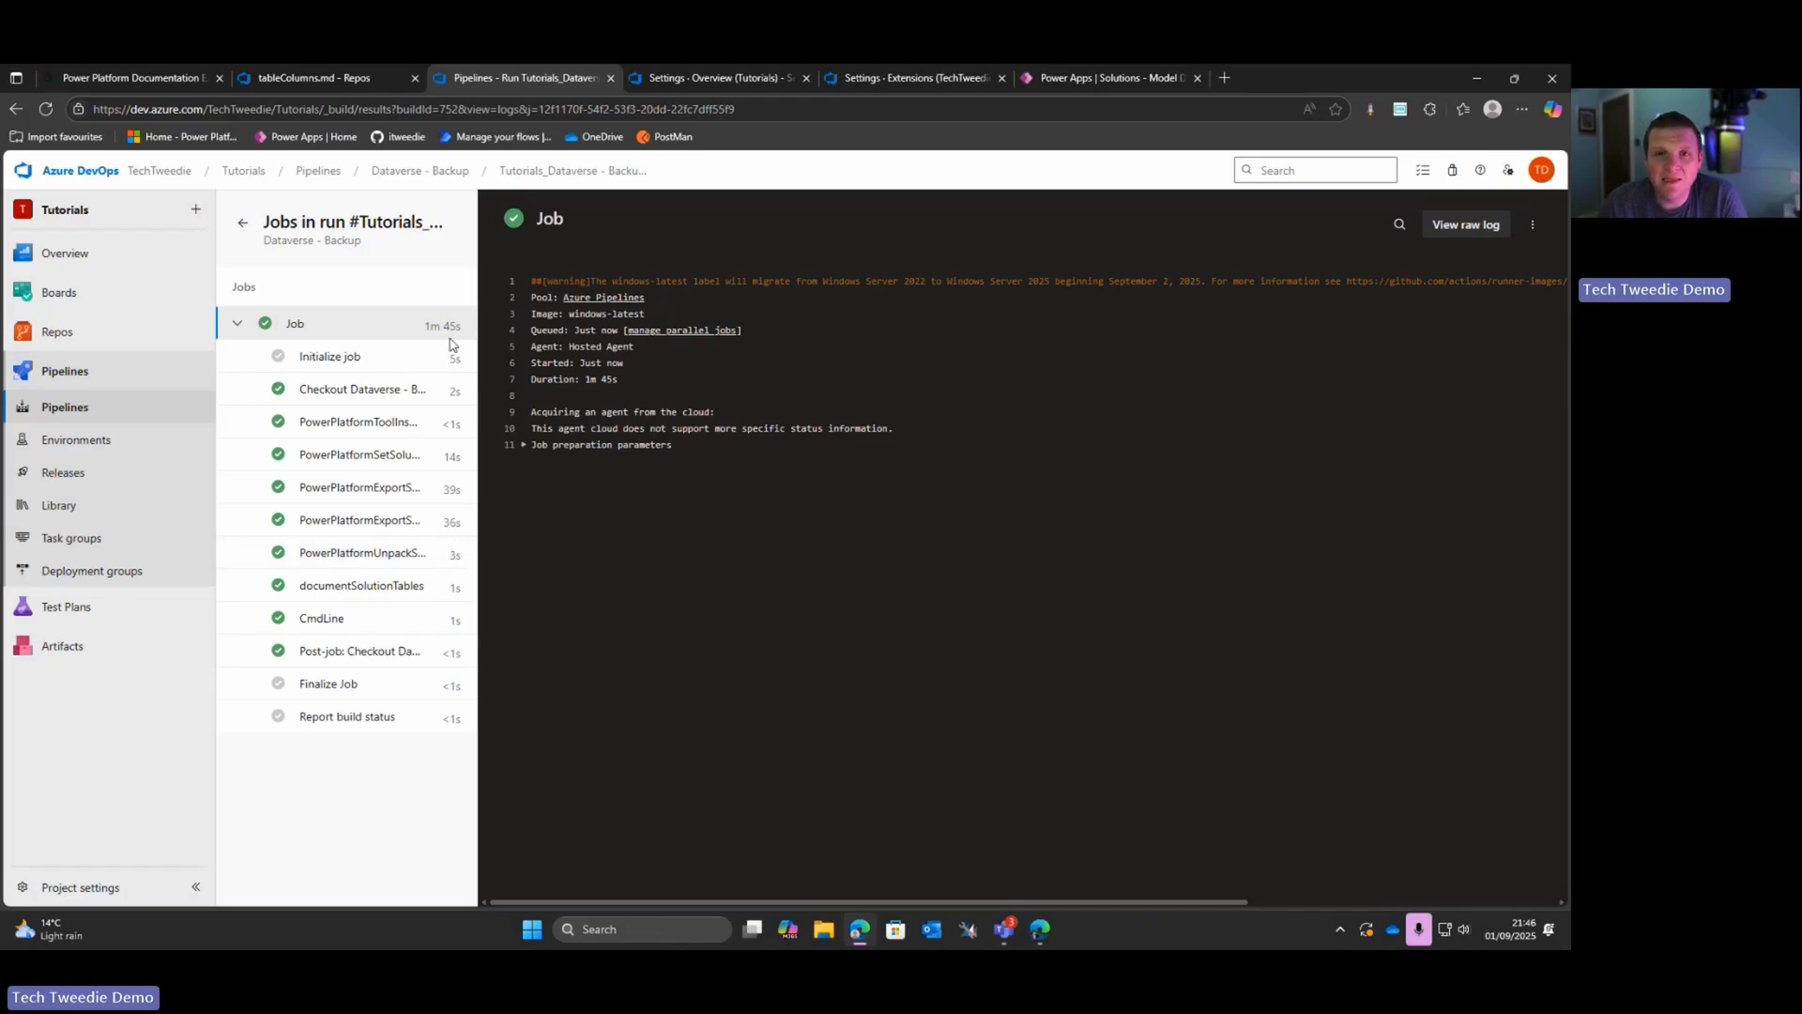
Step: Open the regenerated tableColumns.md under wiki/solutions/ModelDrivenAppHelpPage in the Dataverse - Backup repository and preview its rendered table
mouse_move(117, 328)
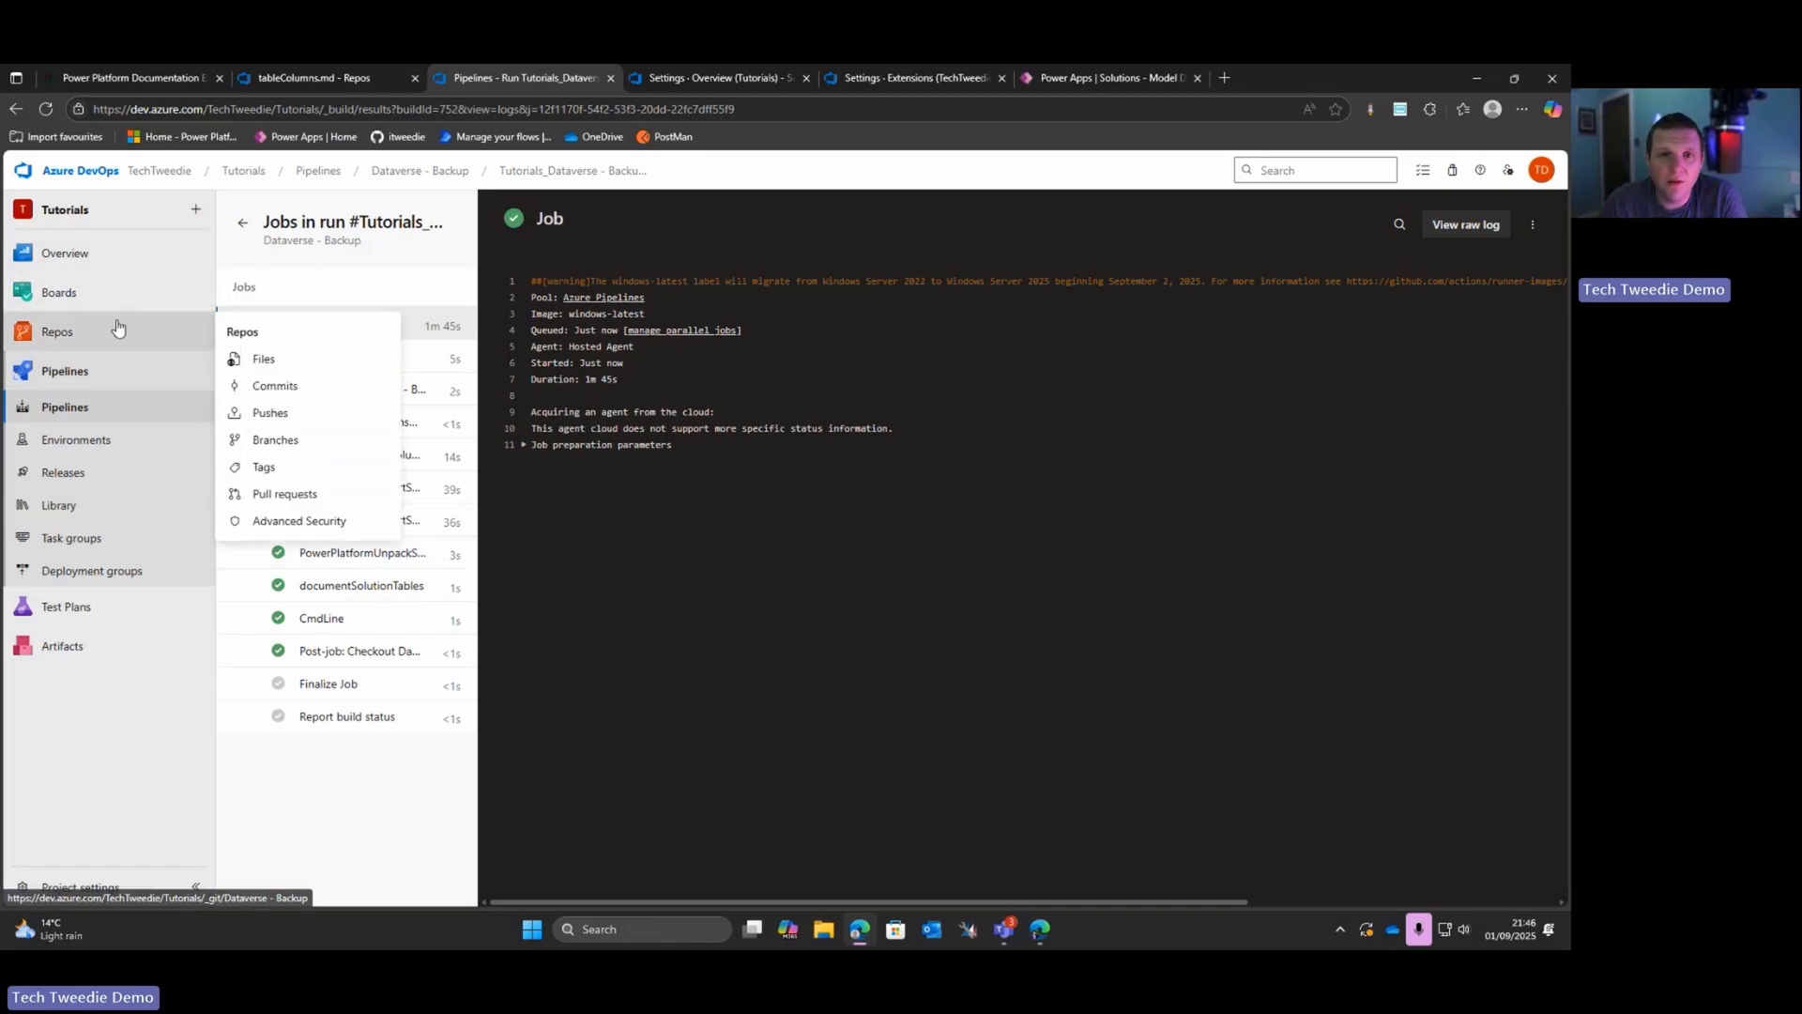
click(293, 360)
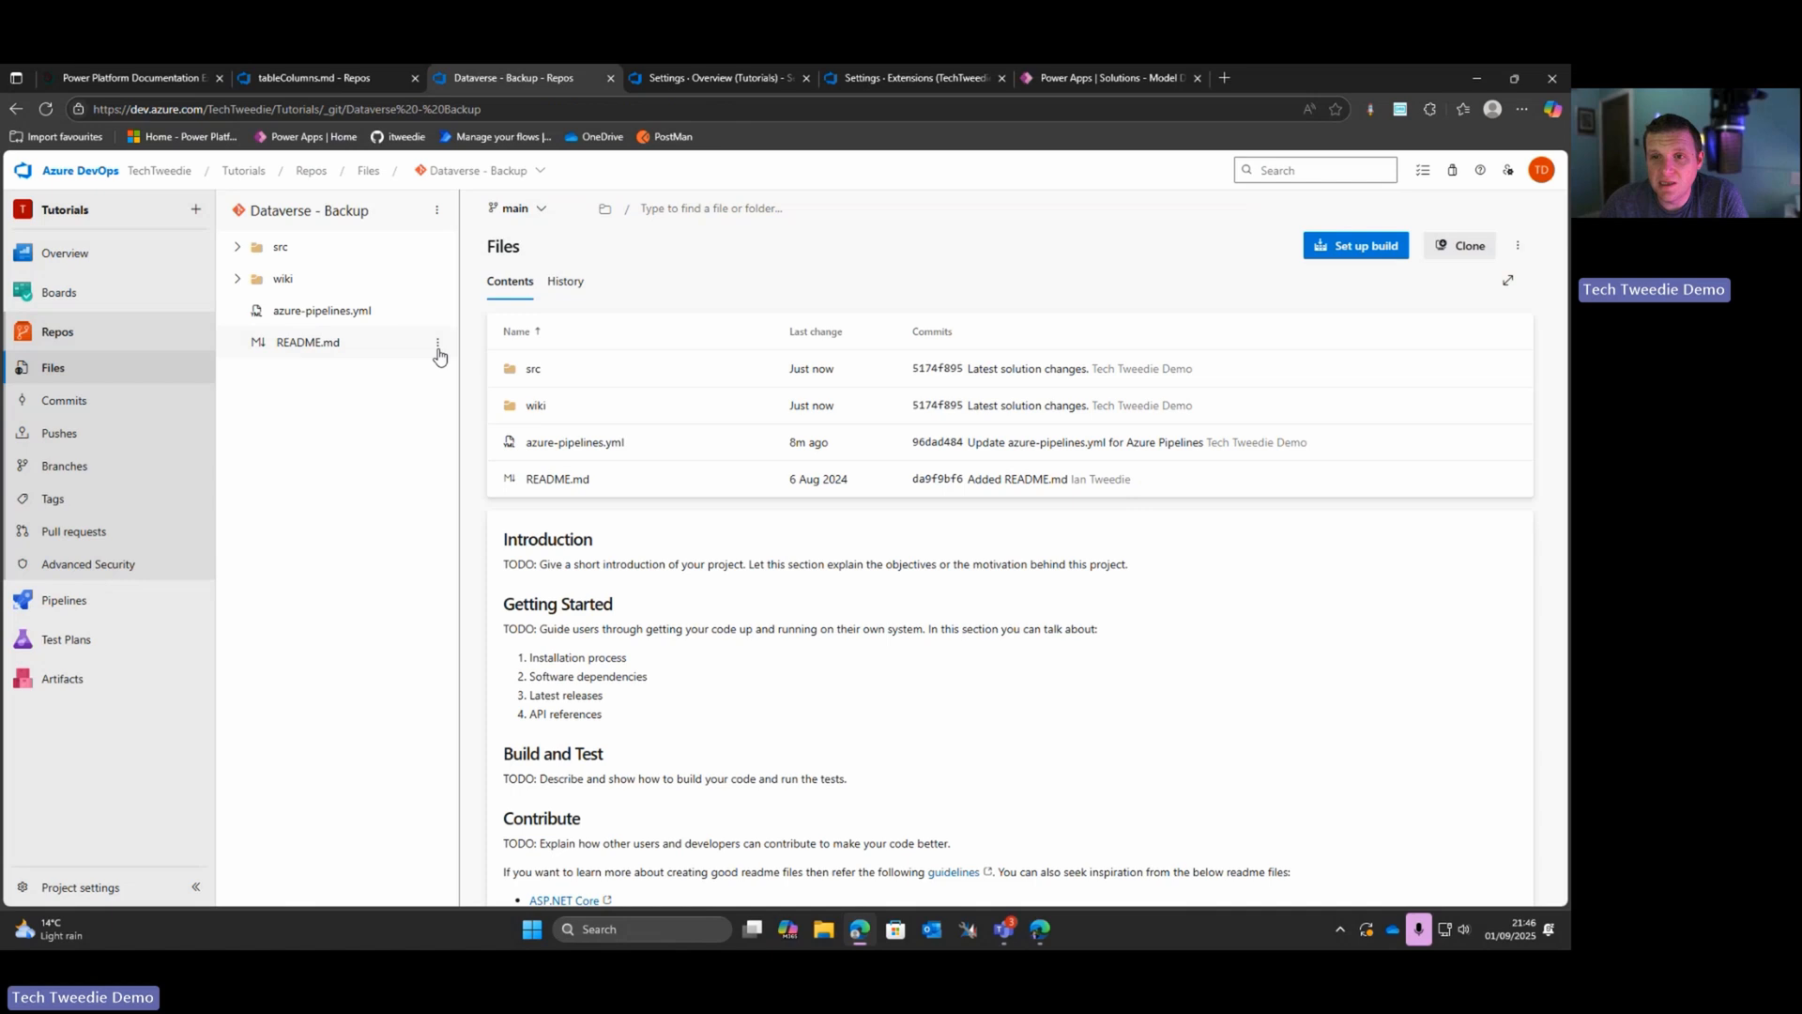
click(536, 406)
click(556, 371)
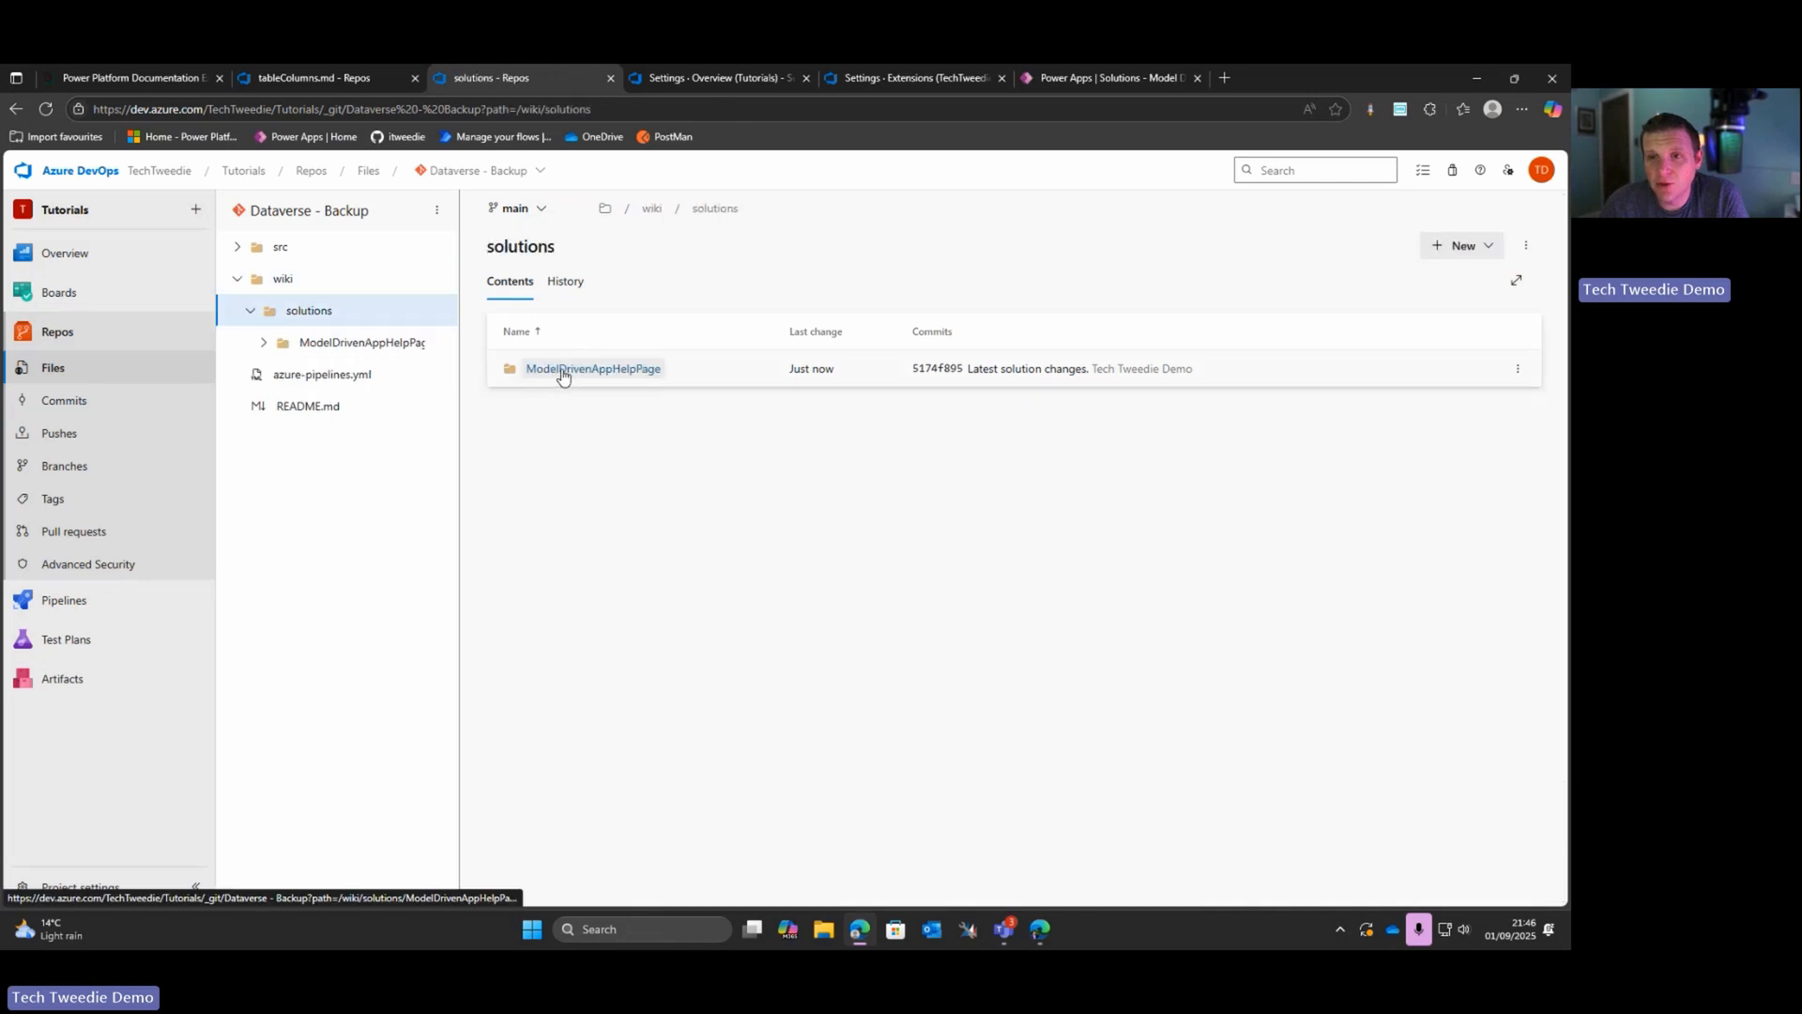
click(555, 370)
click(549, 368)
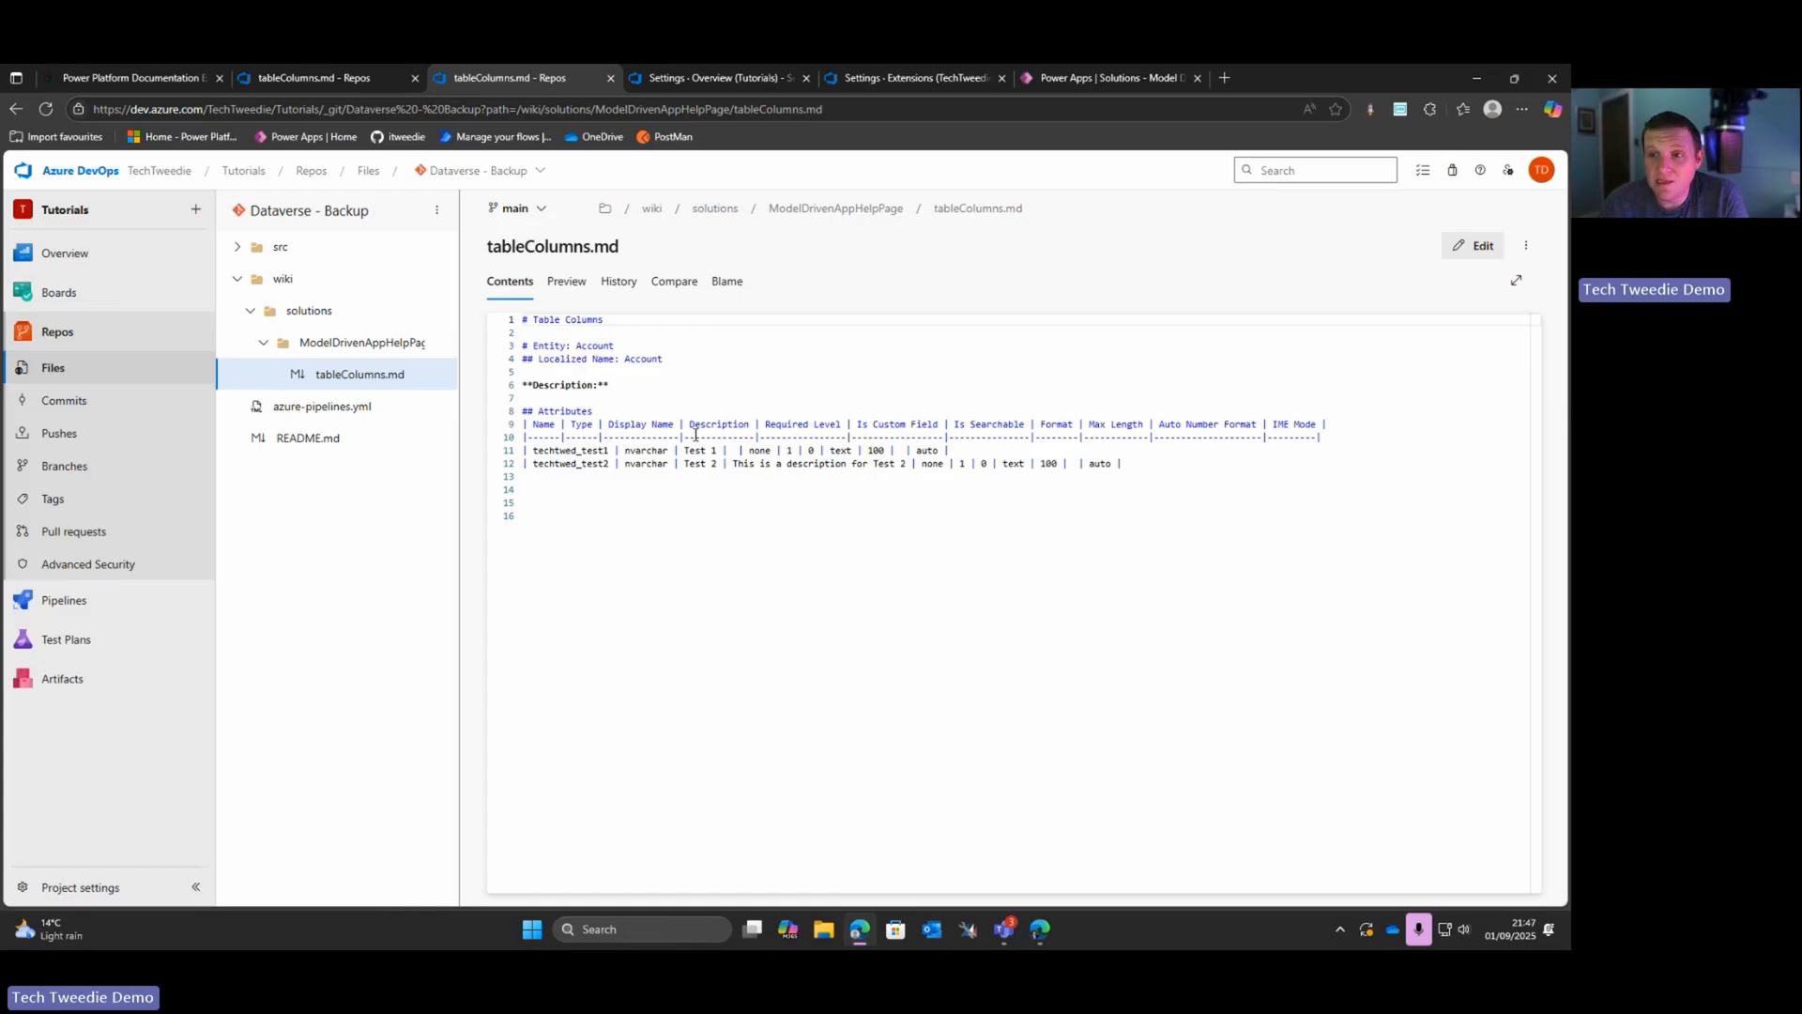
click(565, 291)
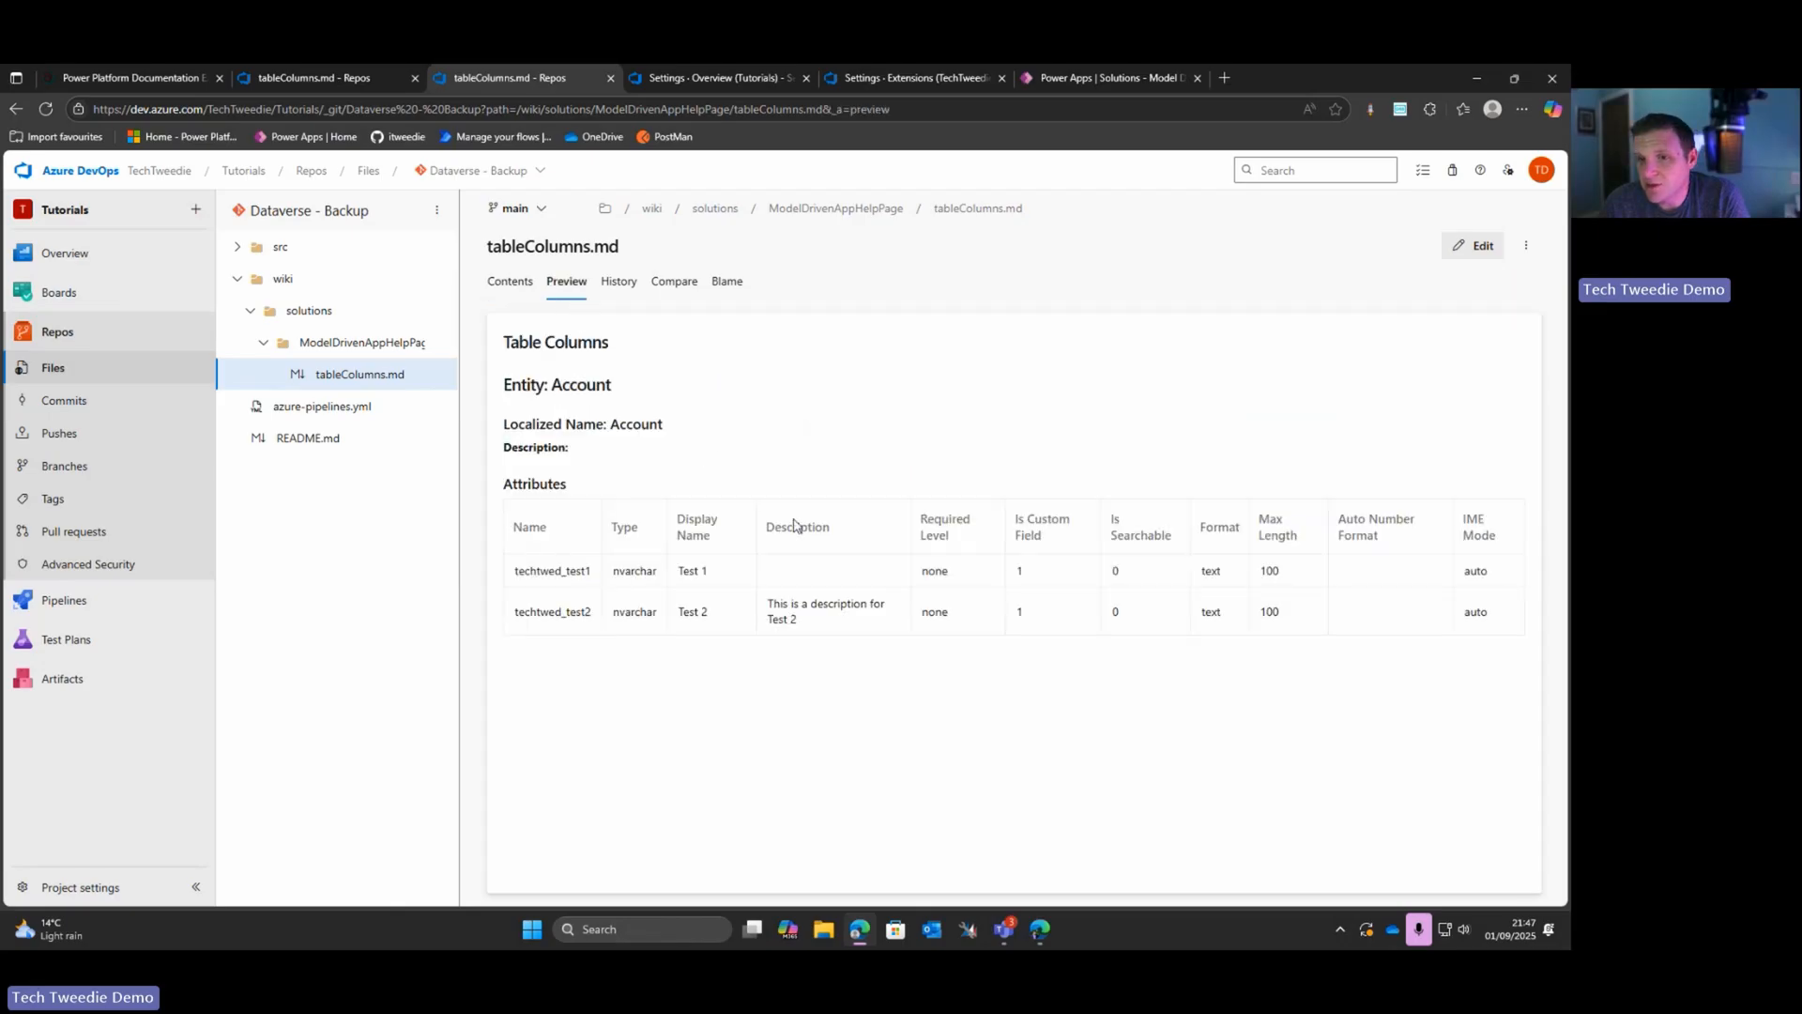